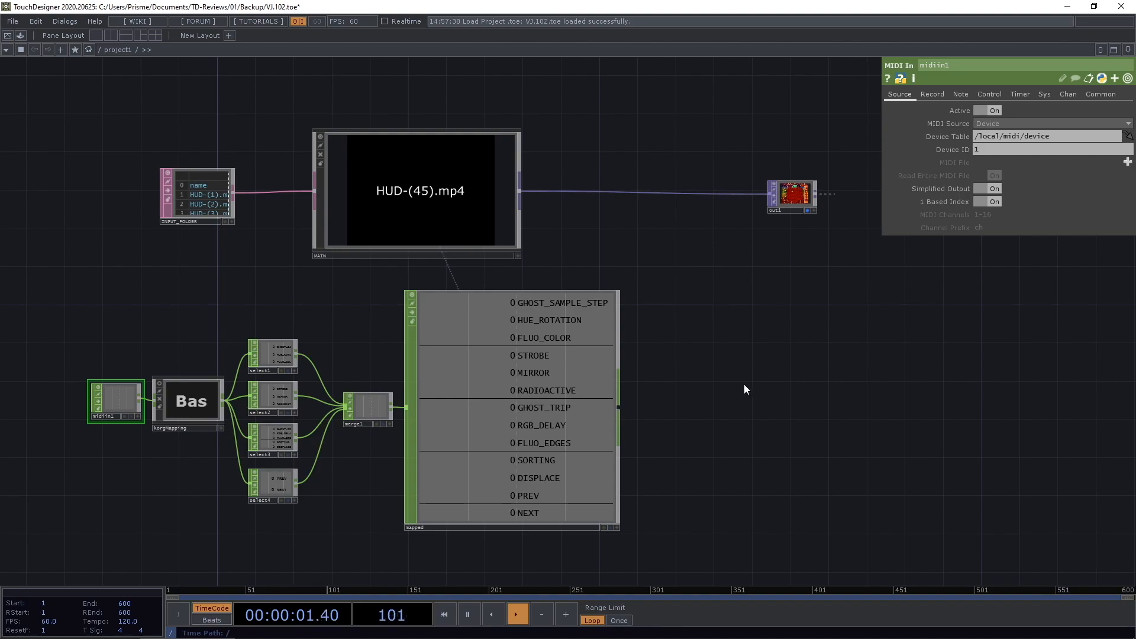
Enter the MAIN component and turn on the viewers of all nine effect containers in the chain.
double_click(395, 204)
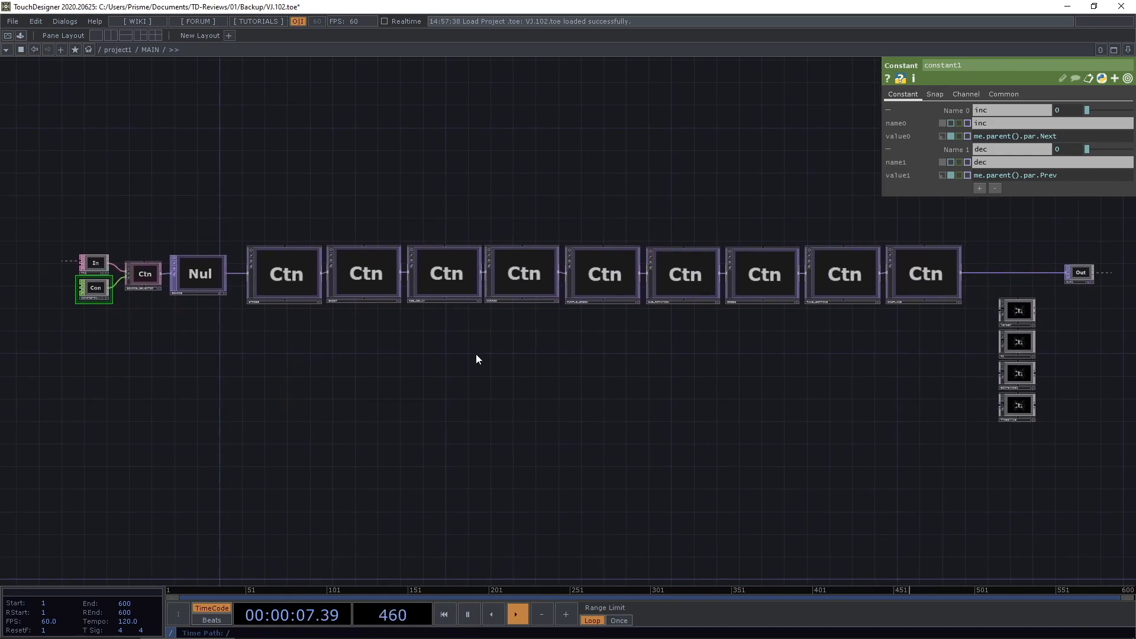
left_click_drag(572, 387, 561, 398)
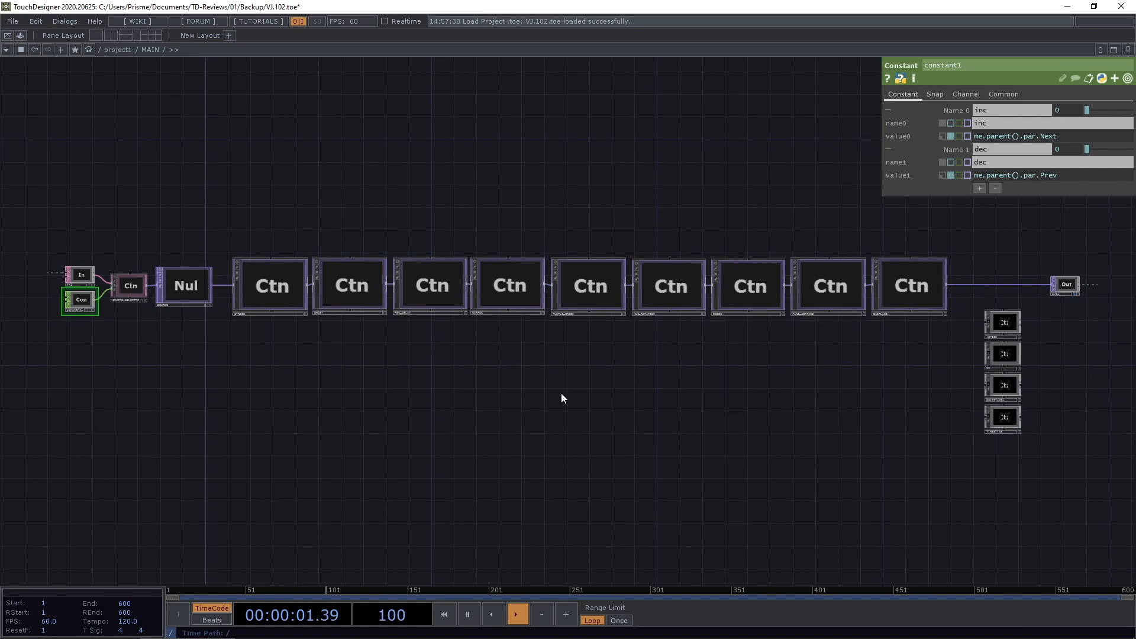
right_click_drag(922, 349, 237, 256)
left_click(238, 261)
mouse_move(568, 190)
left_mouse_down()
mouse_move(444, 195)
mouse_move(527, 203)
left_mouse_up()
left_click(547, 195)
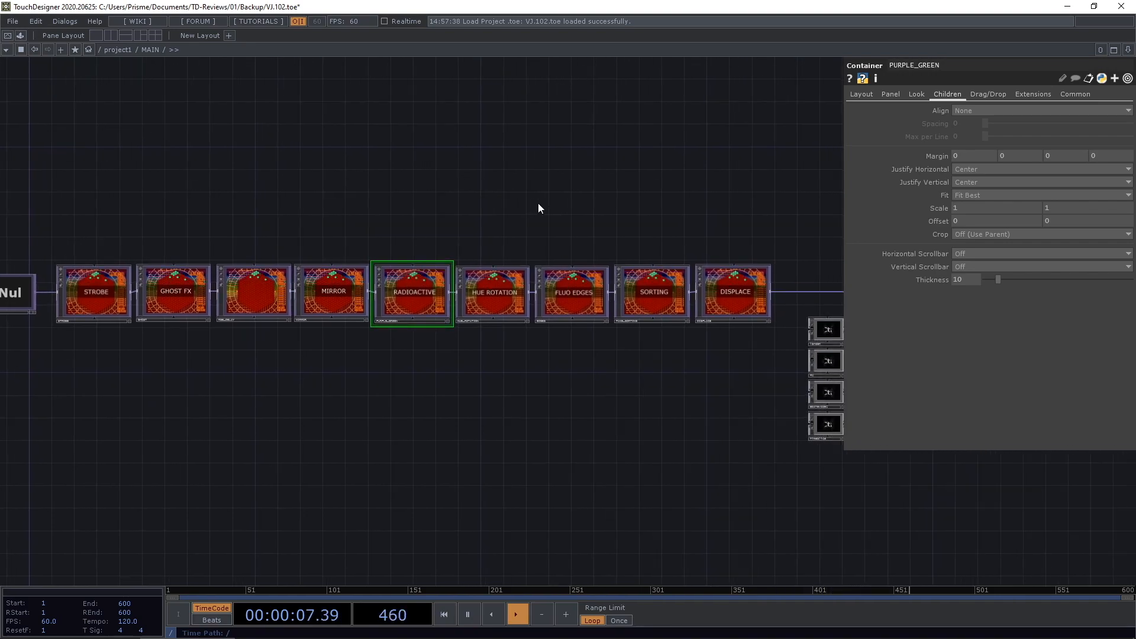
Inspect the operator network inside the RGB_DELAY container and return to the MAIN network.
scroll(594, 321, "up", 3)
left_click_drag(580, 347, 751, 363)
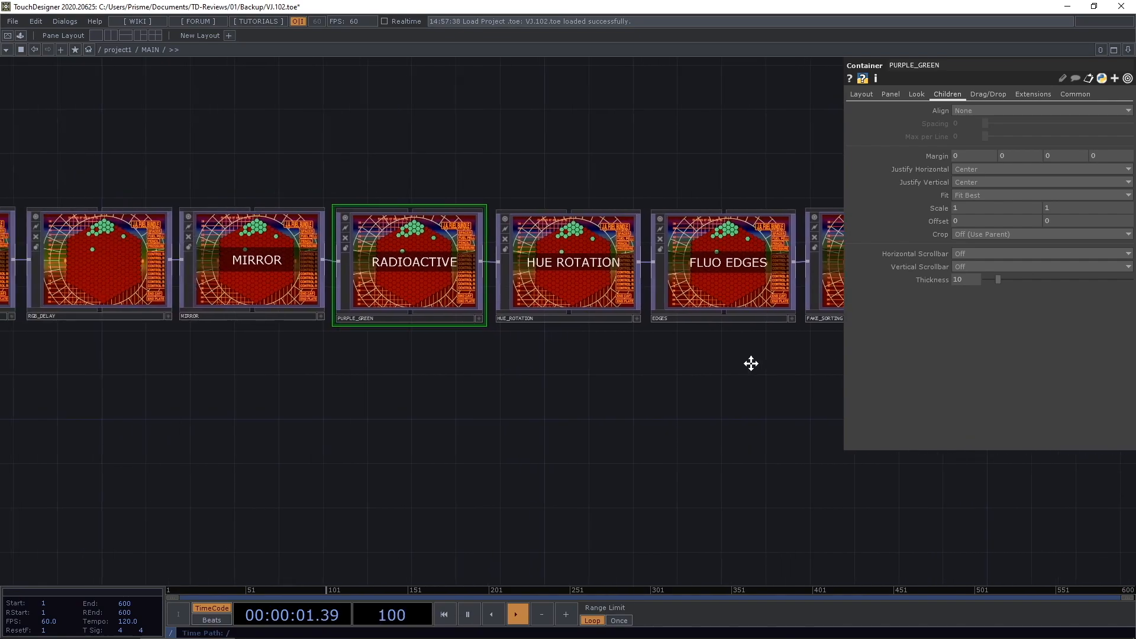
double_click(265, 265)
scroll(514, 410, "down", 8)
left_click_drag(520, 410, 604, 414)
scroll(545, 423, "up", 3)
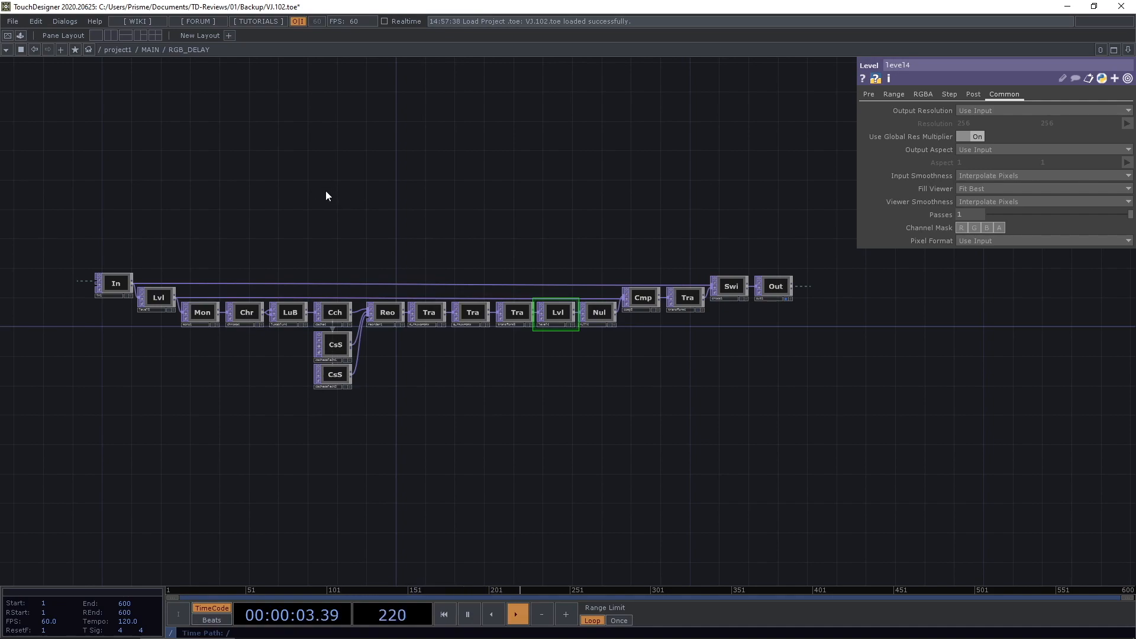
left_click(150, 50)
scroll(393, 294, "down", 10)
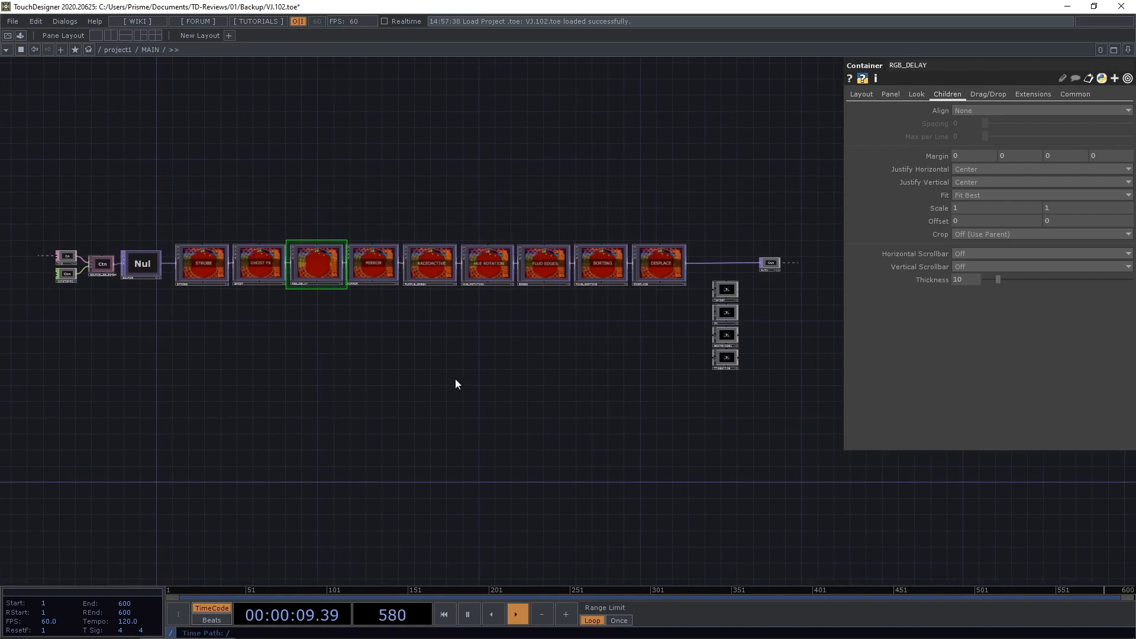
mouse_move(458, 389)
left_mouse_down()
mouse_move(485, 341)
mouse_move(458, 369)
left_mouse_up()
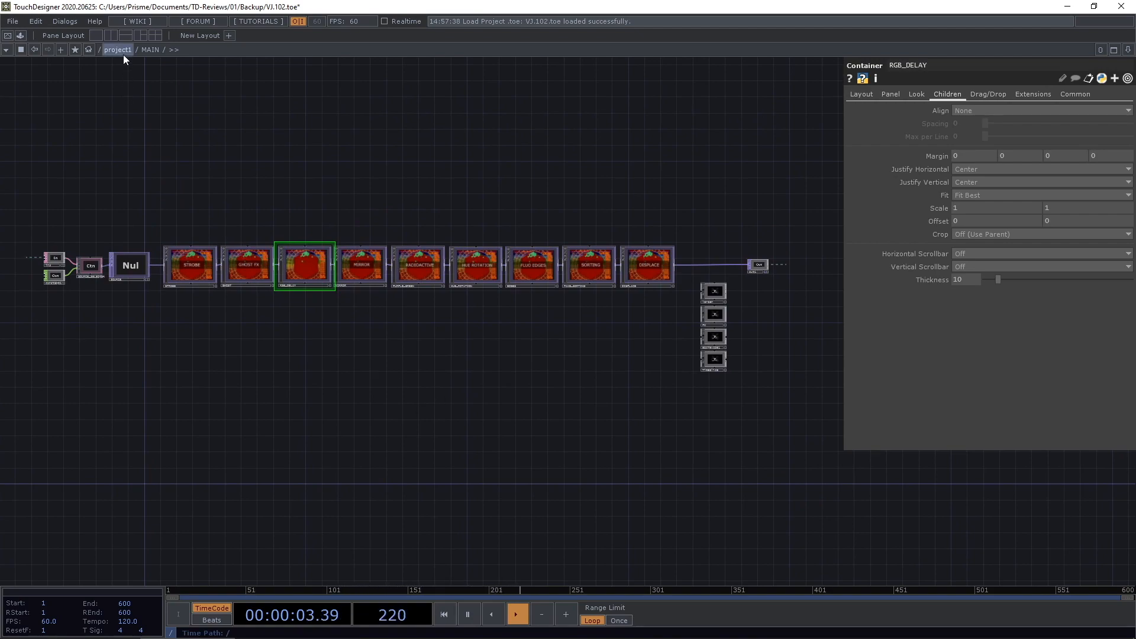
Enter the SOURCE_SELECTOR container and display the viewers of all operators in its network.
scroll(330, 286, "up", 4)
scroll(326, 285, "up", 2)
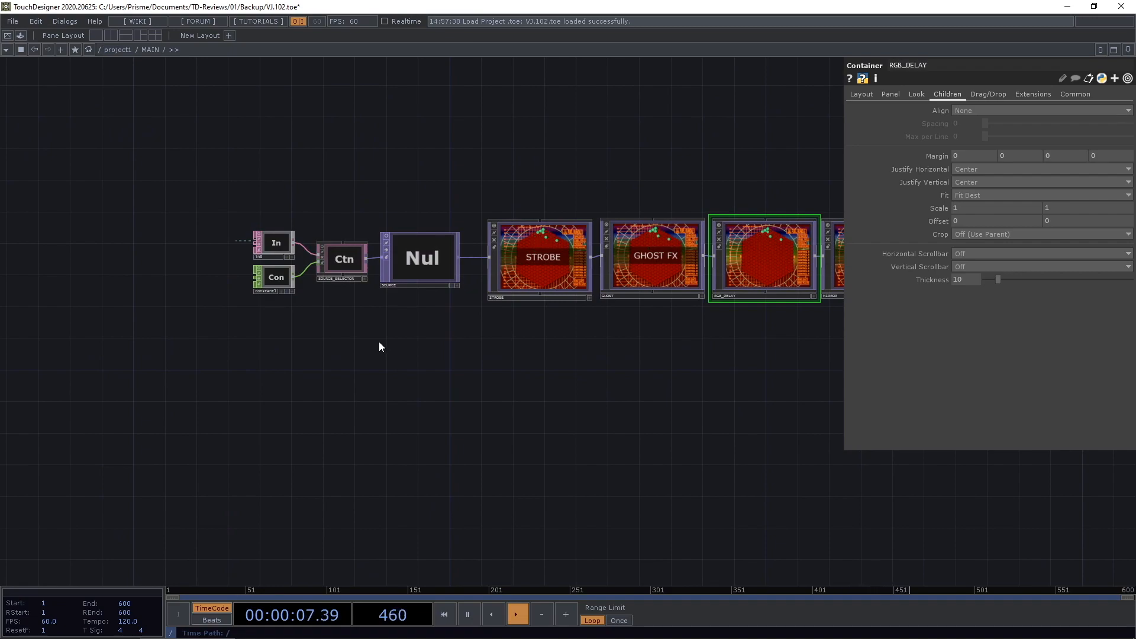
left_click_drag(378, 353, 426, 375)
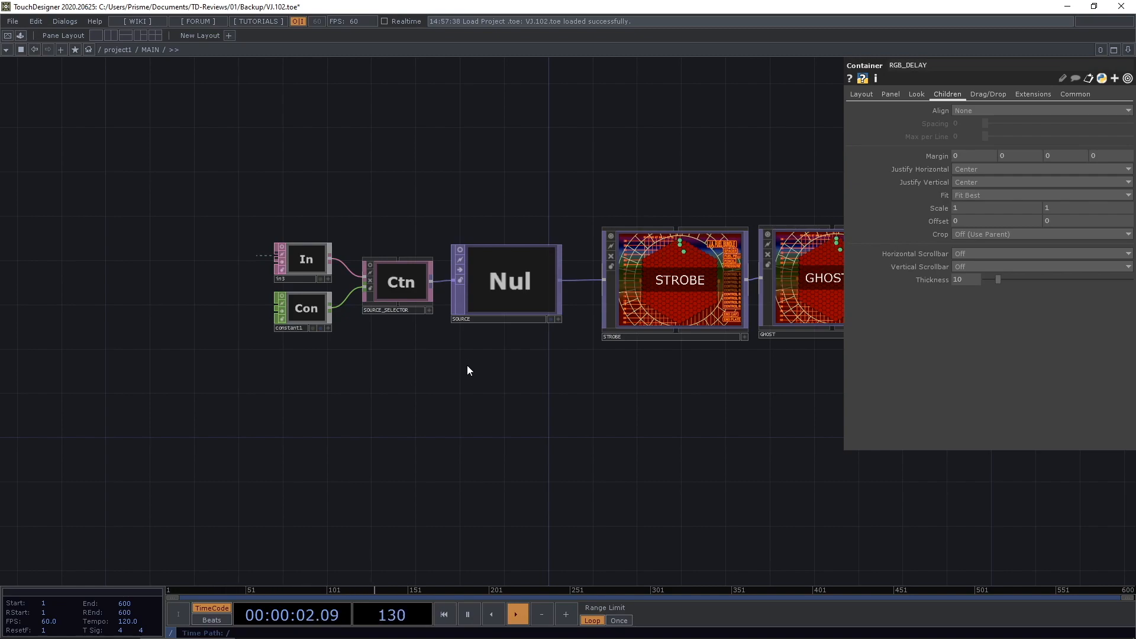
double_click(407, 292)
right_click_drag(69, 185, 722, 438)
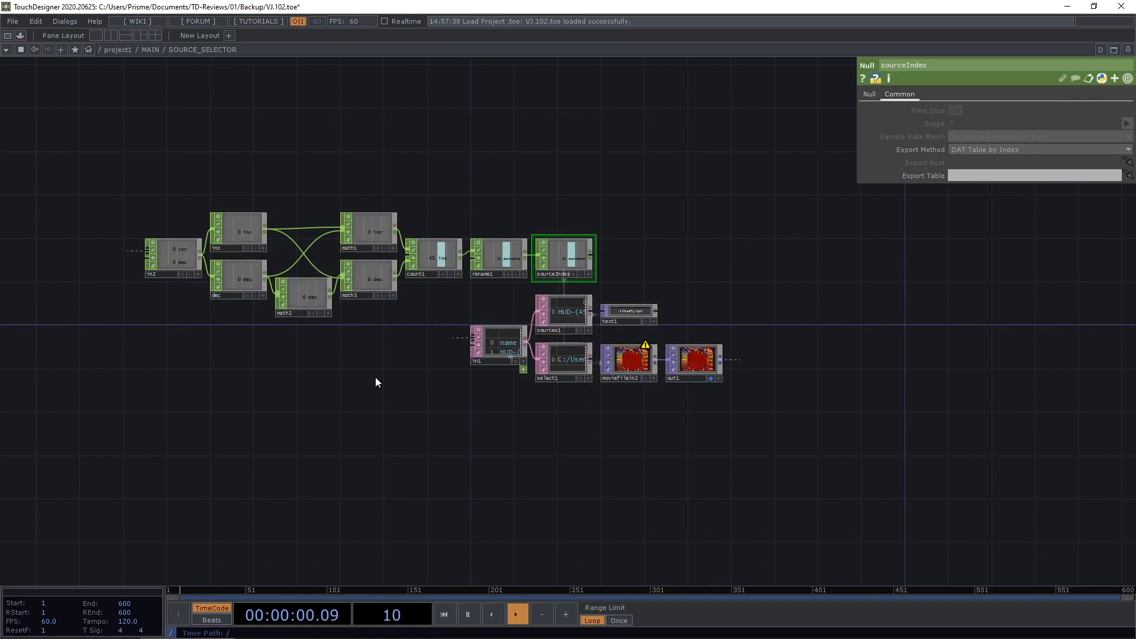
scroll(127, 264, "up", 4)
scroll(127, 271, "up", 2)
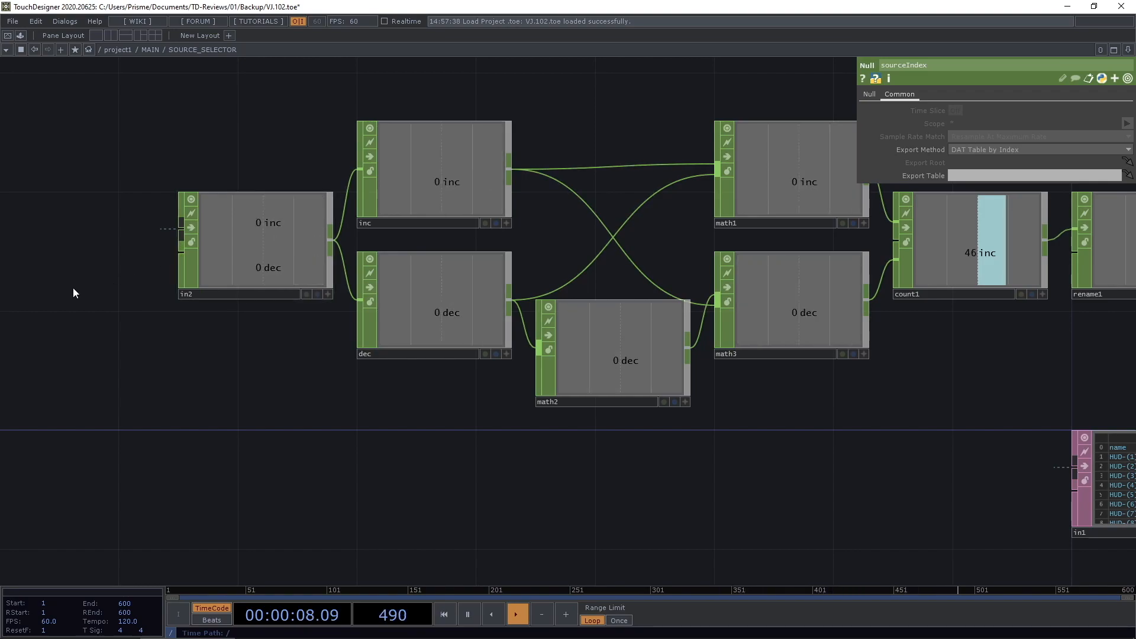
scroll(73, 287, "up", 2)
scroll(80, 299, "down", 5)
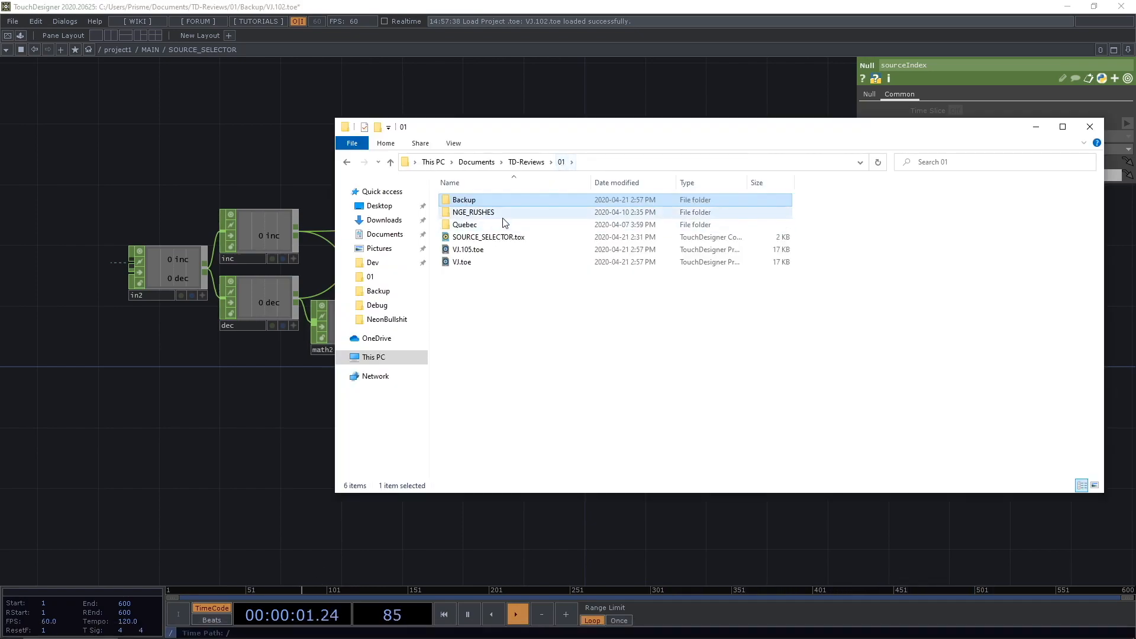
Browse the HUD video clips in the NGE_RUSHES folder in File Explorer and return to TouchDesigner.
left_click(502, 214)
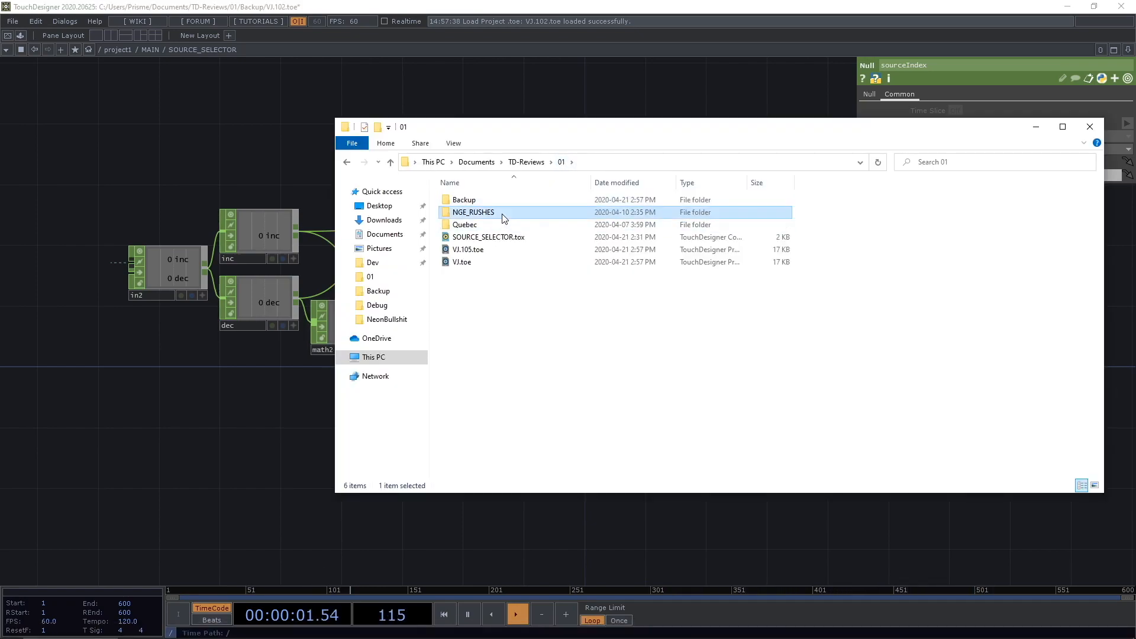
double_click(502, 214)
scroll(623, 275, "down", 5)
left_click(687, 296)
scroll(693, 299, "up", 3)
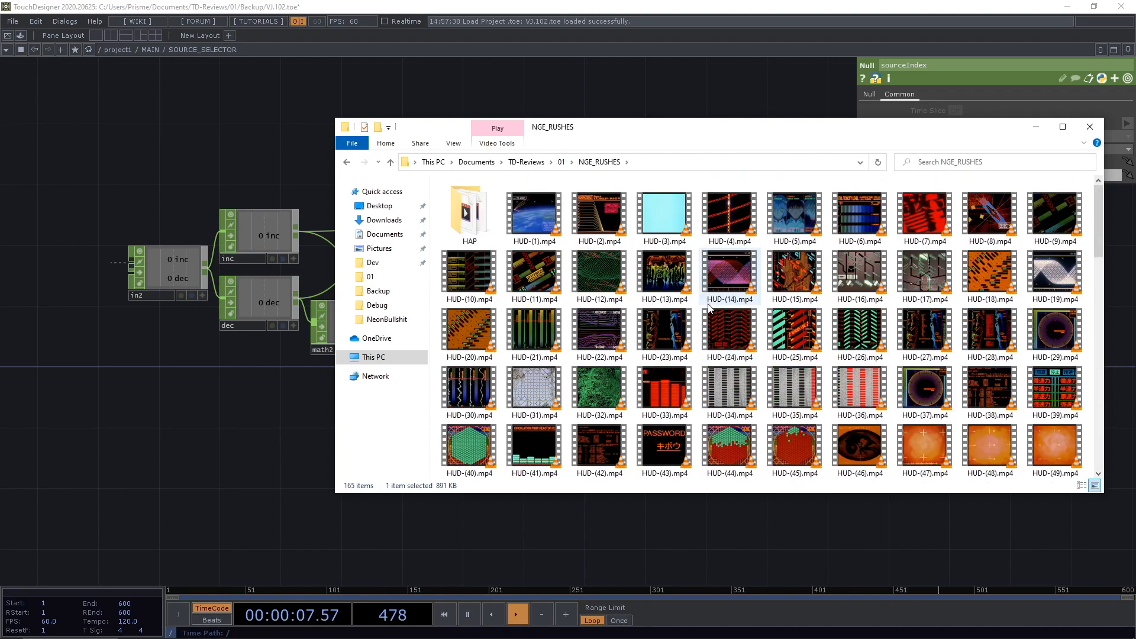
left_click(727, 314)
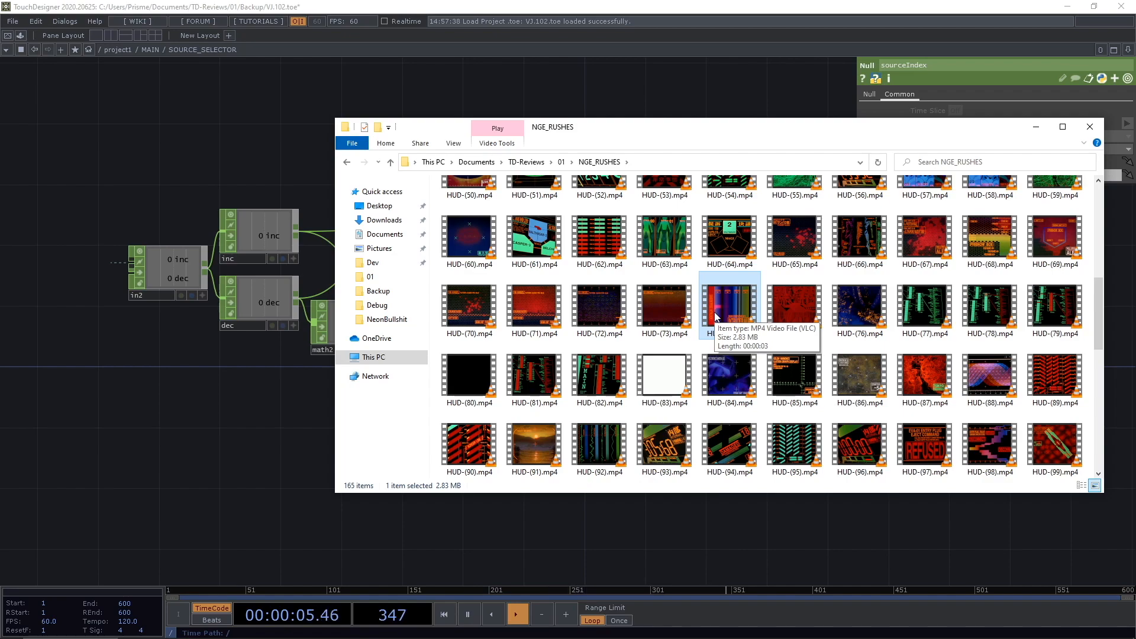
left_click(631, 106)
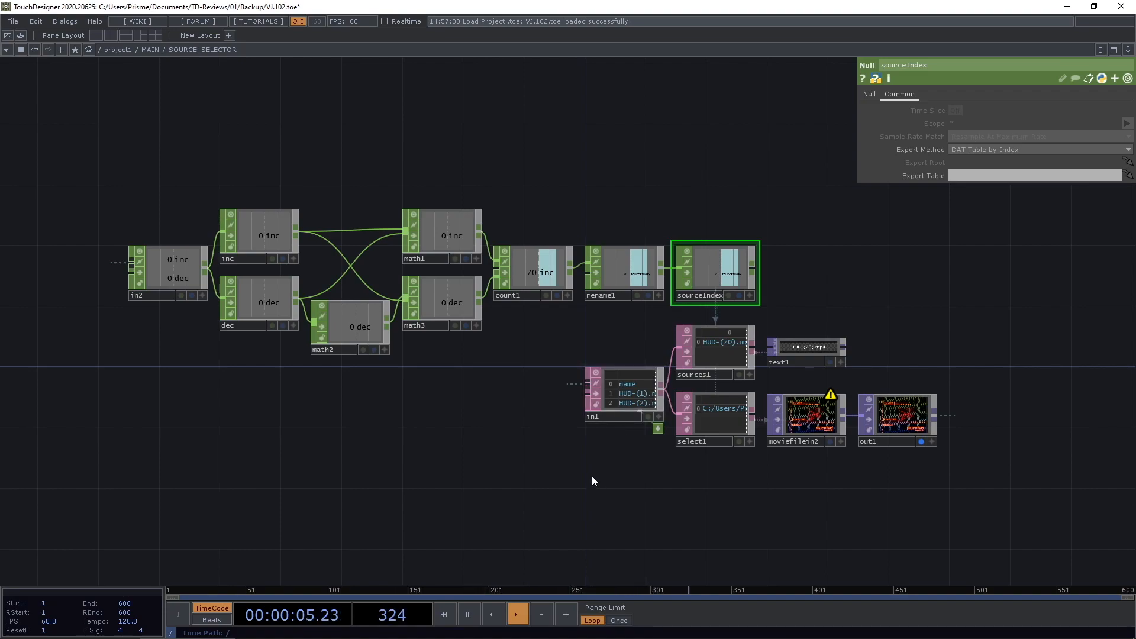
Examine the playback and tuning parameters of the moviefilein2 operator.
left_click_drag(588, 481, 433, 489)
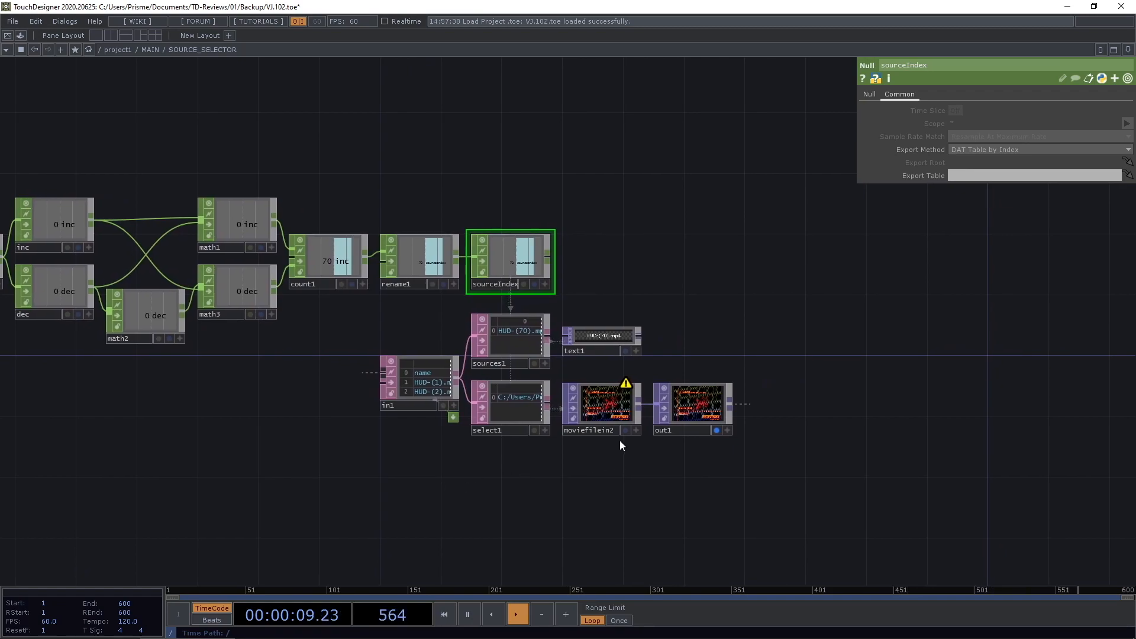
left_click(616, 413)
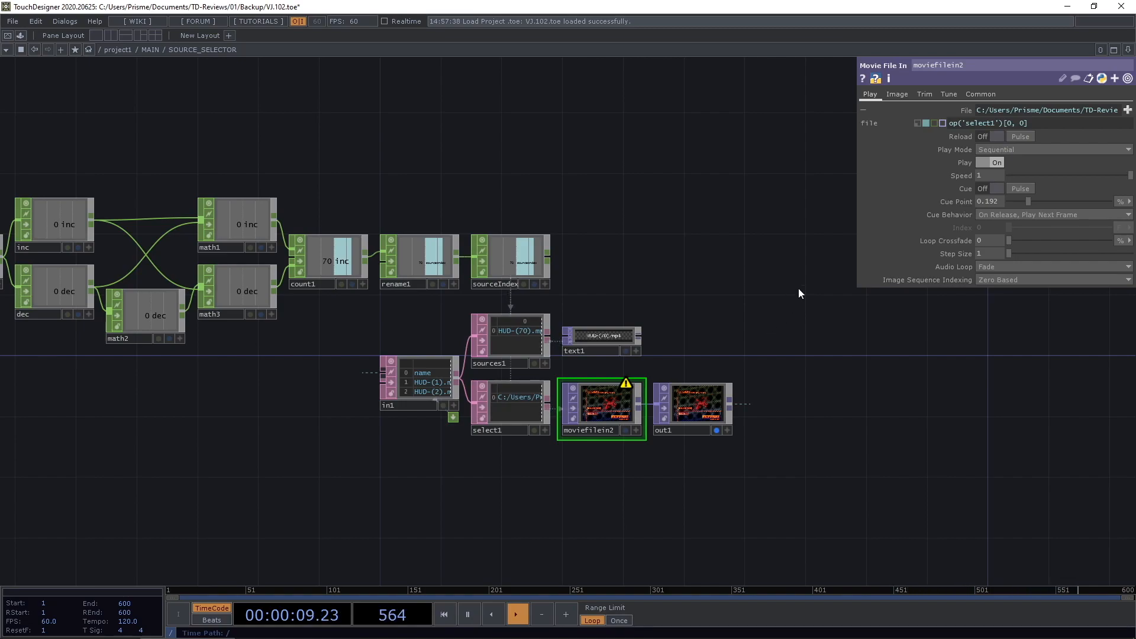
left_click(947, 96)
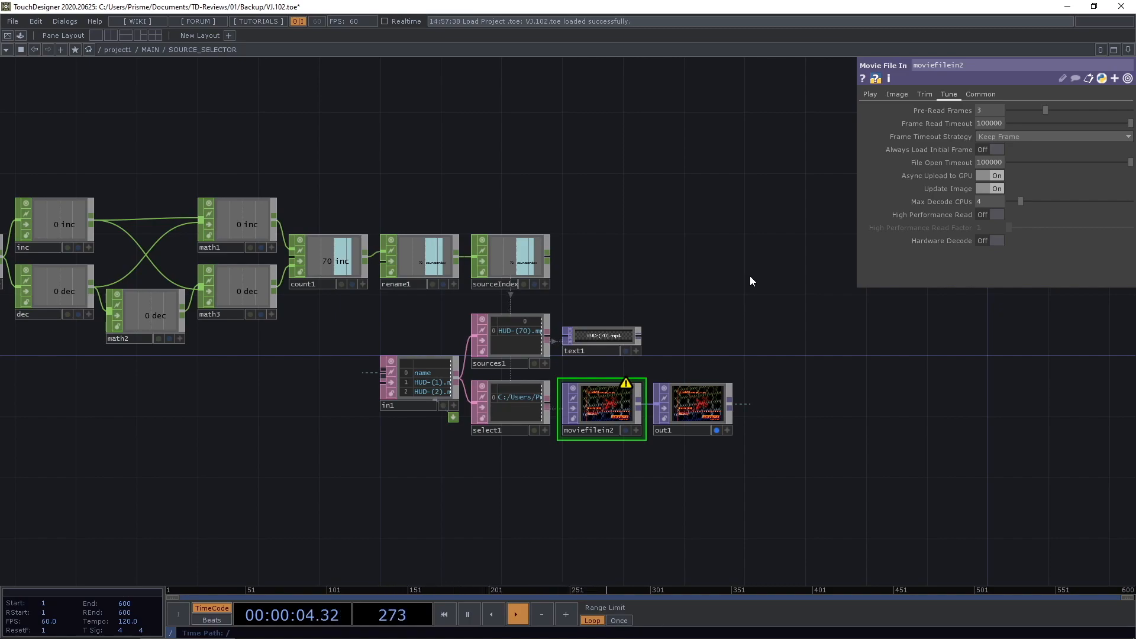
Look through the .mov clips in the HAP subfolder of NGE_RUSHES in File Explorer and return to the parent folder.
mouse_move(267, 632)
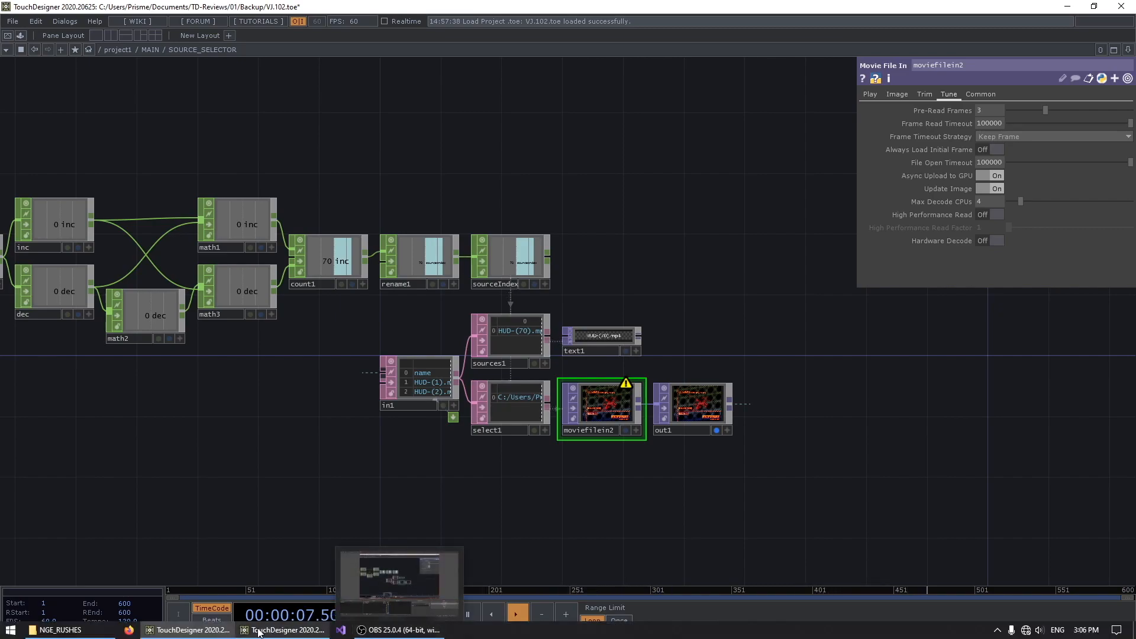
mouse_move(59, 631)
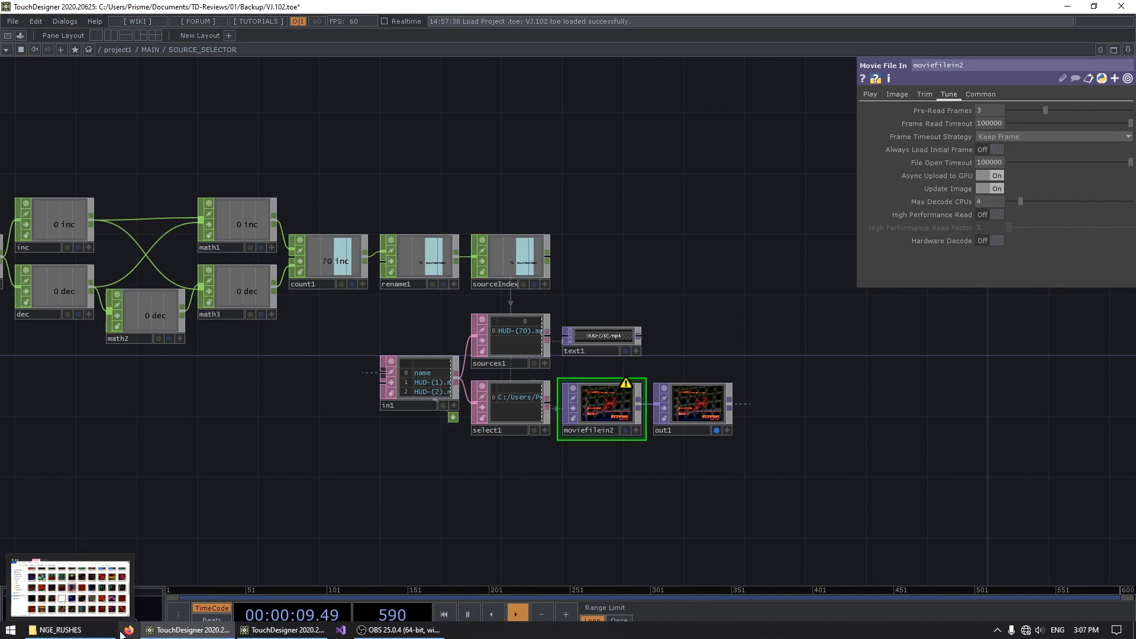
left_click(86, 606)
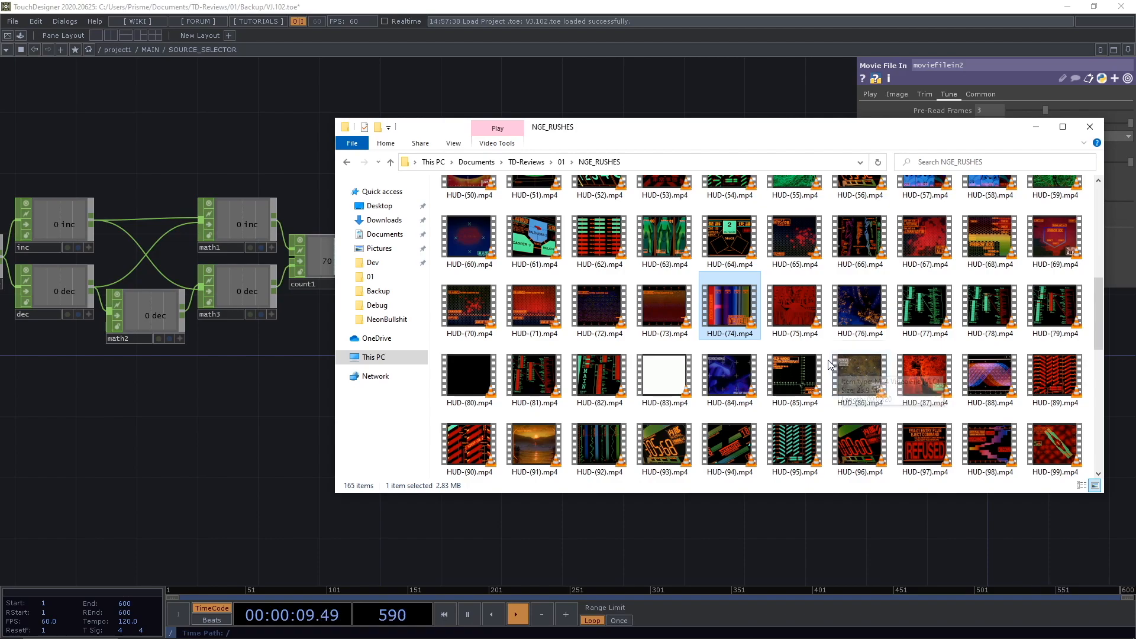
scroll(828, 367, "up", 5)
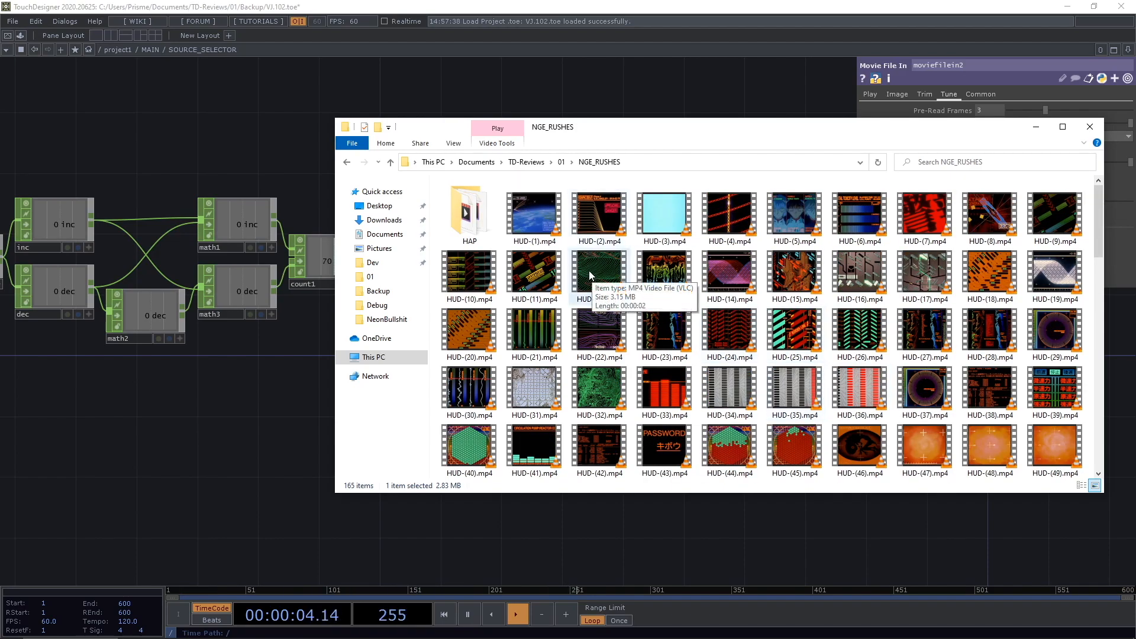
double_click(485, 246)
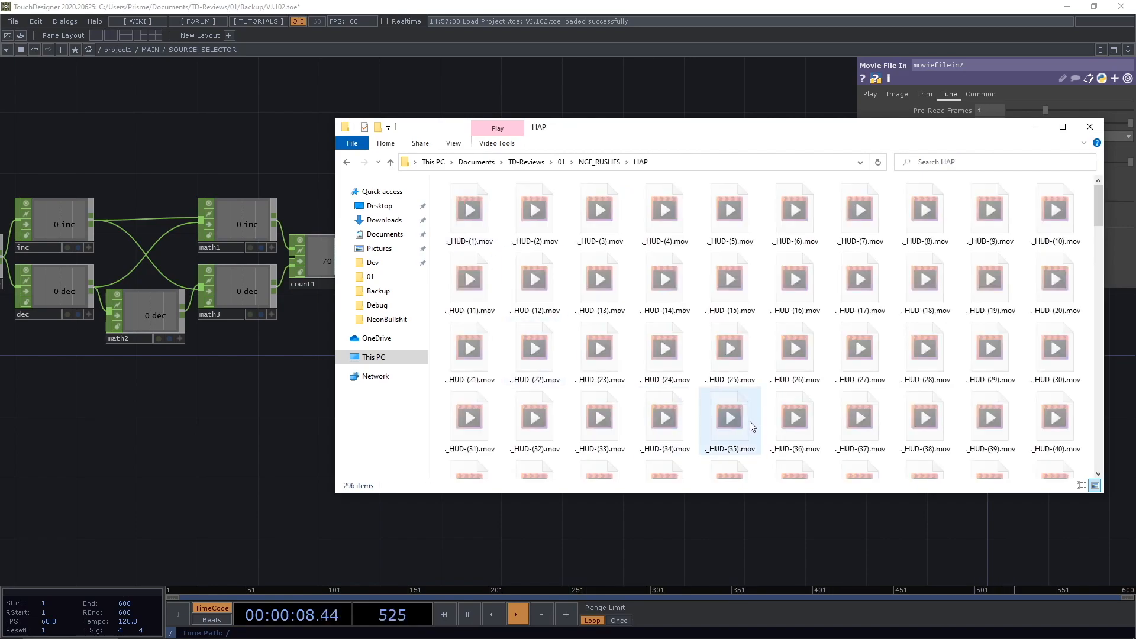
scroll(750, 399, "down", 15)
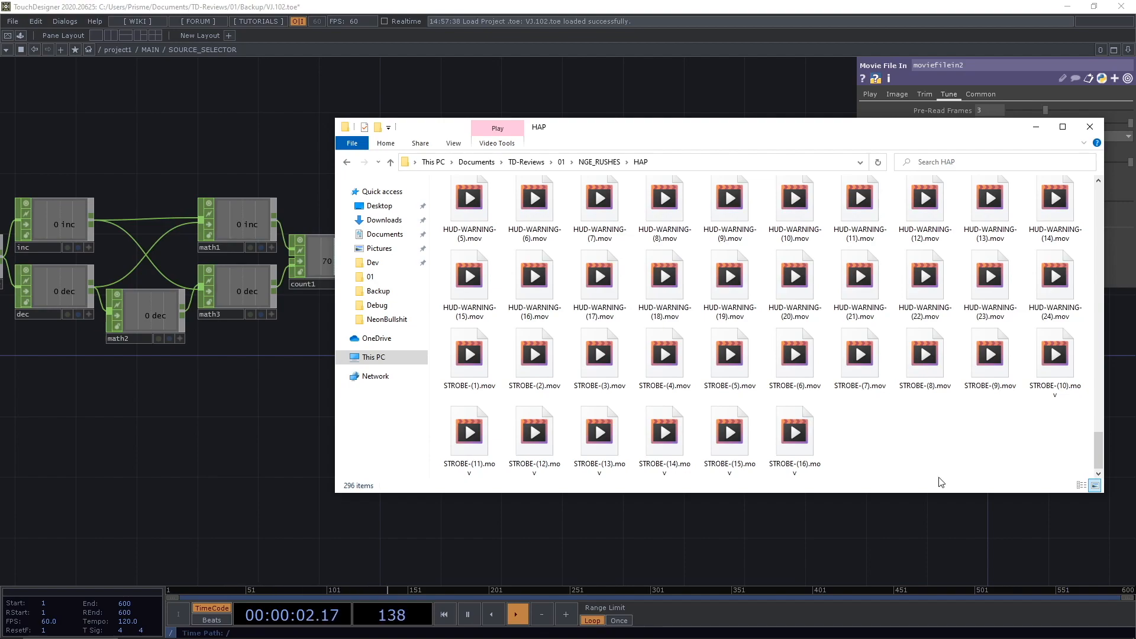
left_click(790, 454)
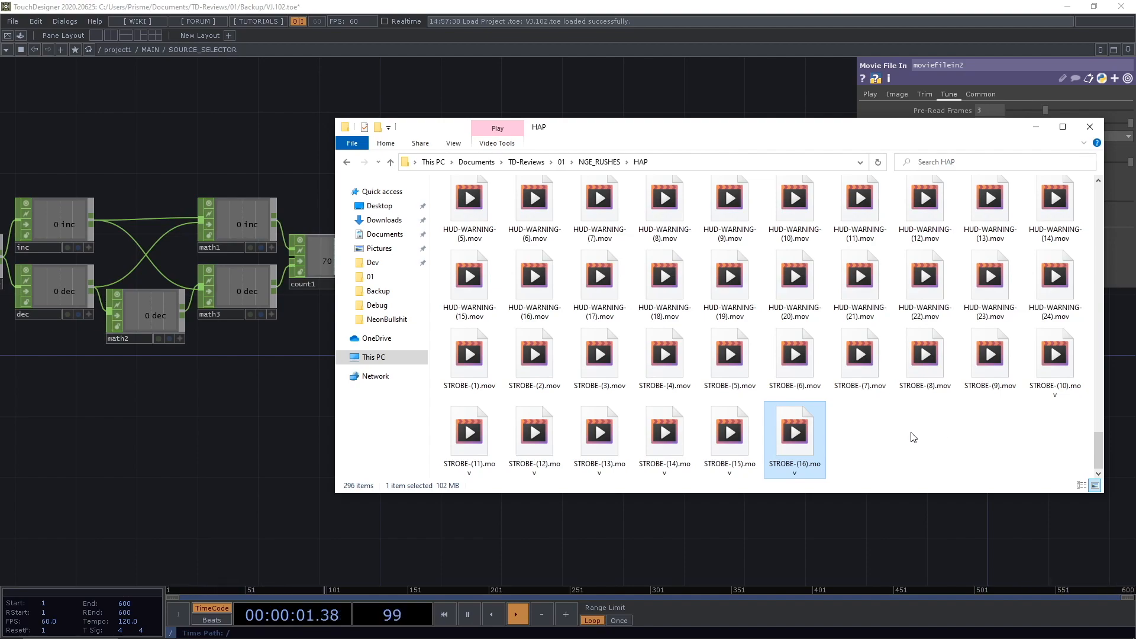
scroll(881, 454, "up", 5)
scroll(858, 444, "up", 5)
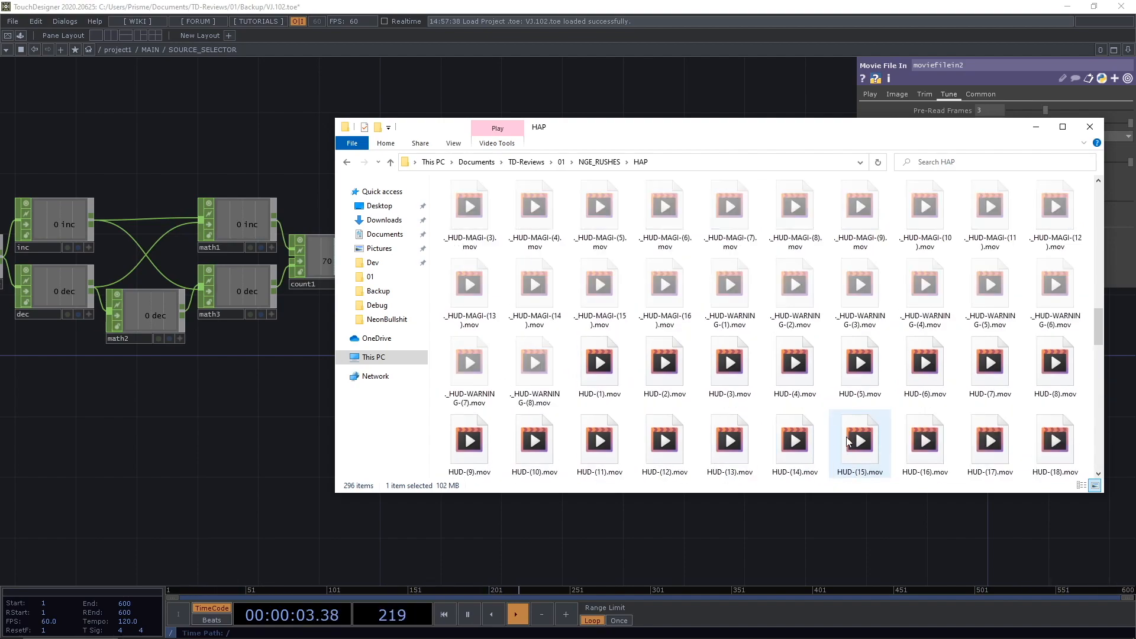
left_click(585, 163)
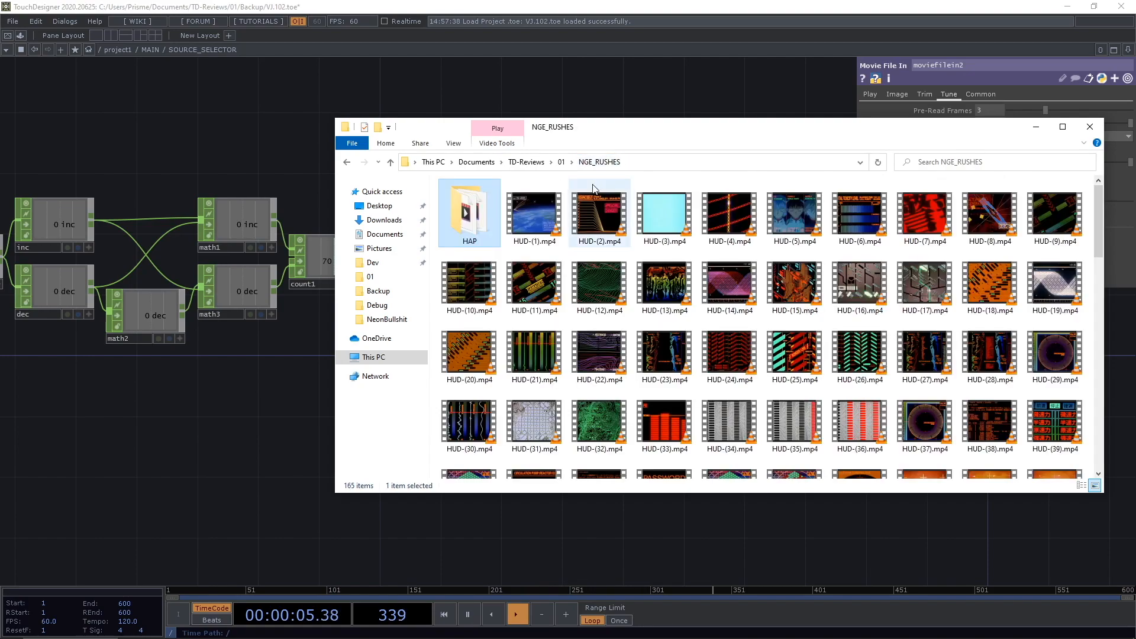
Back in TouchDesigner at the project1 level, set the root folder of INPUT_FOLDER to the HAP subfolder of NGE_RUSHES.
left_click(303, 297)
left_click(149, 50)
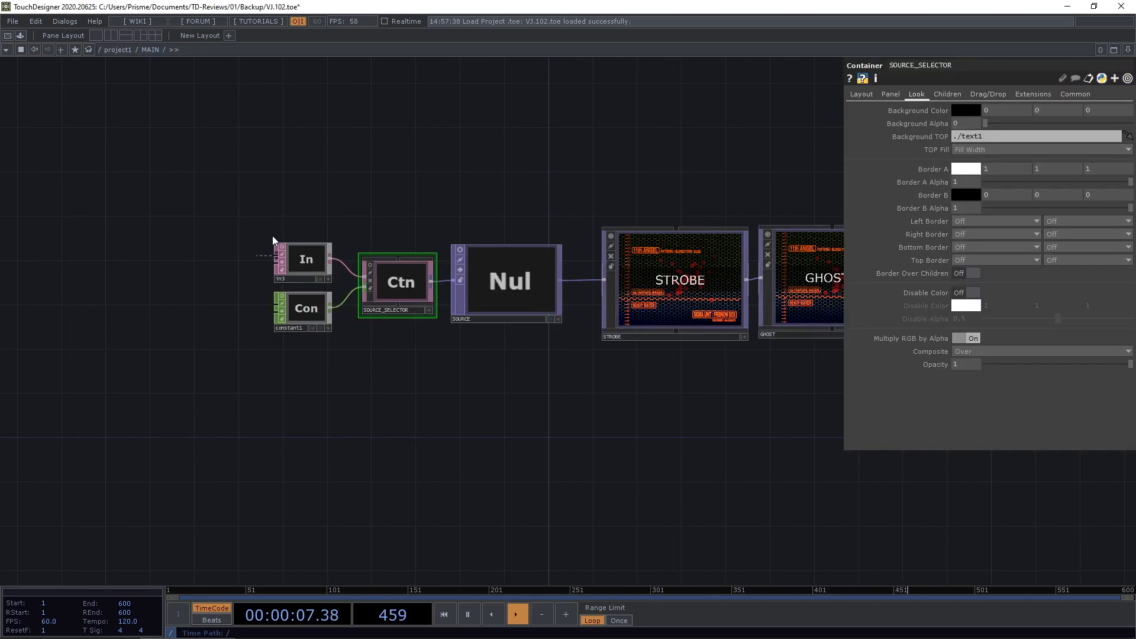
left_click(304, 251)
left_click(117, 49)
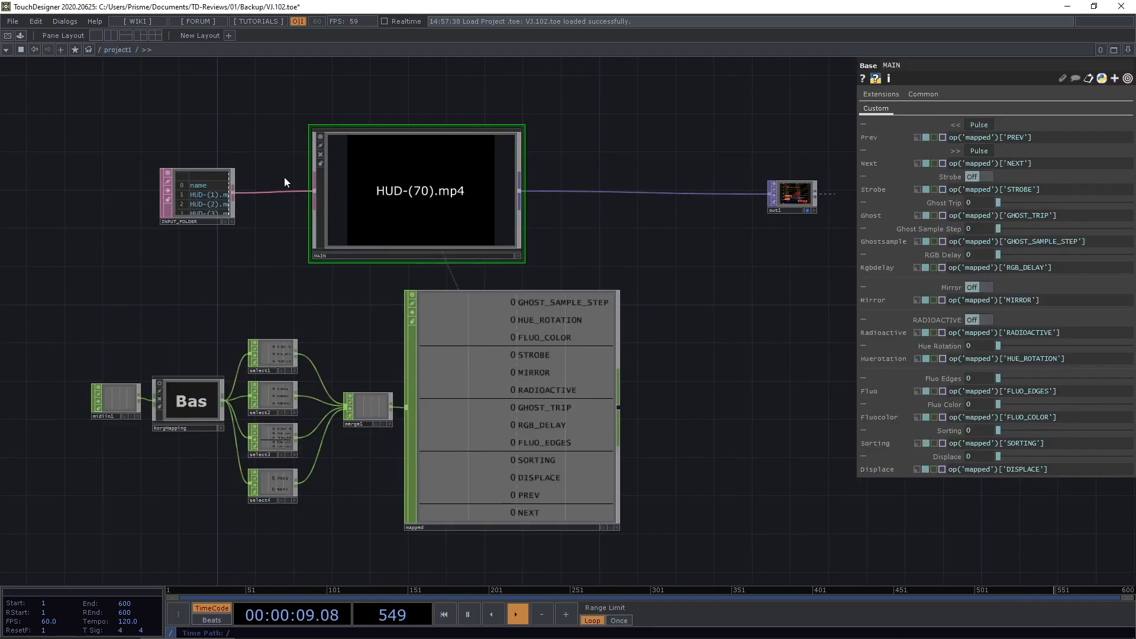
left_click(213, 201)
left_click_drag(375, 158, 540, 208)
scroll(567, 207, "up", 2)
left_click(1127, 122)
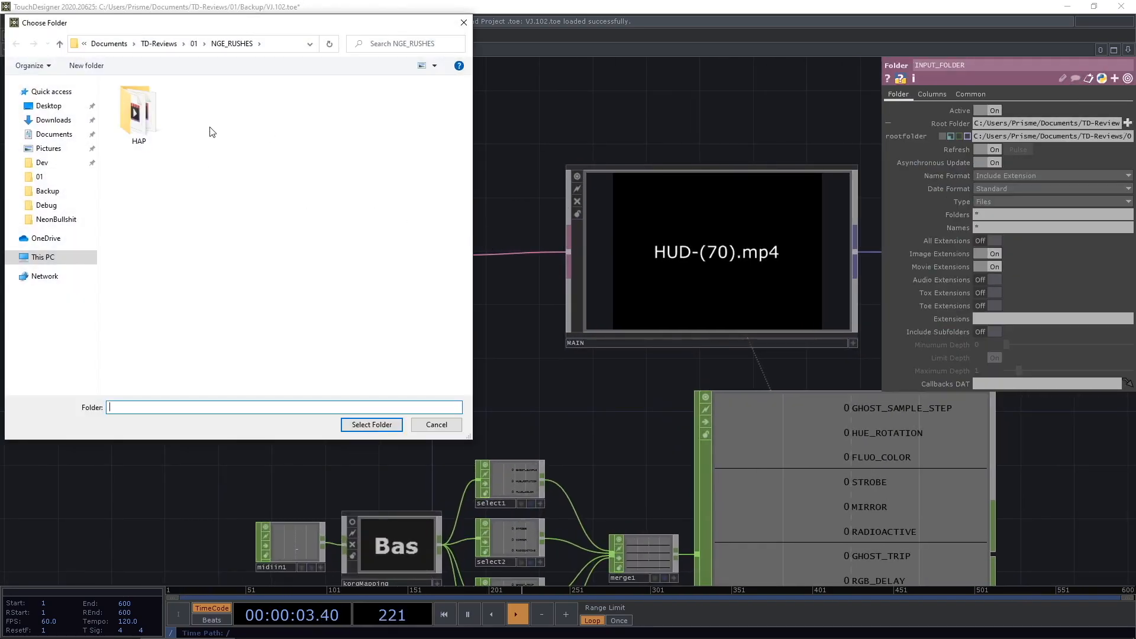
double_click(142, 113)
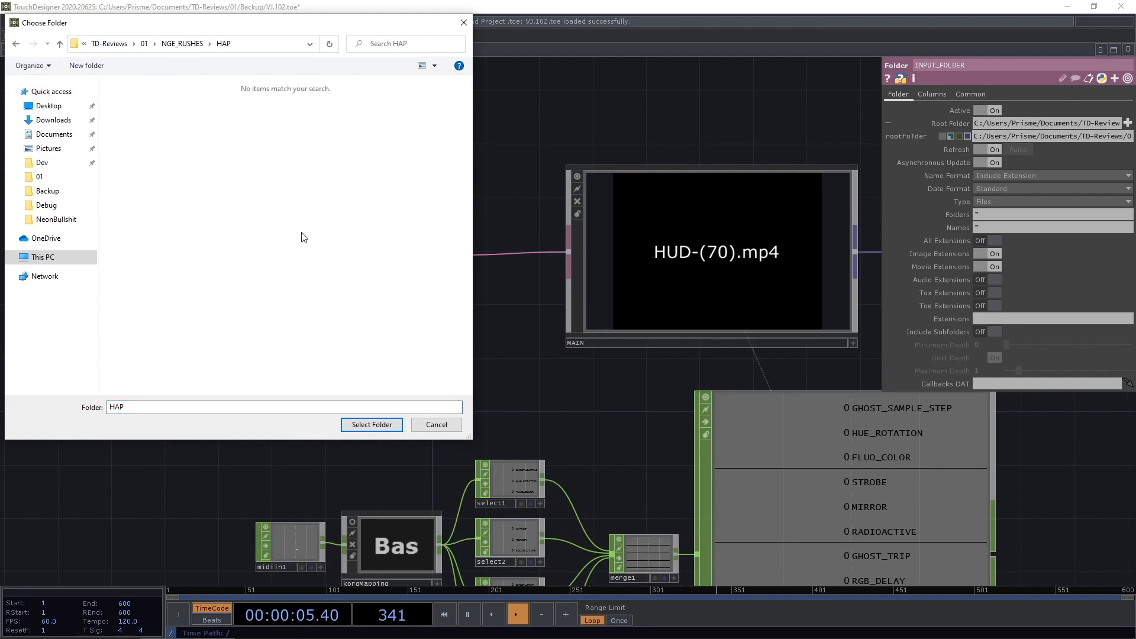
left_click(346, 426)
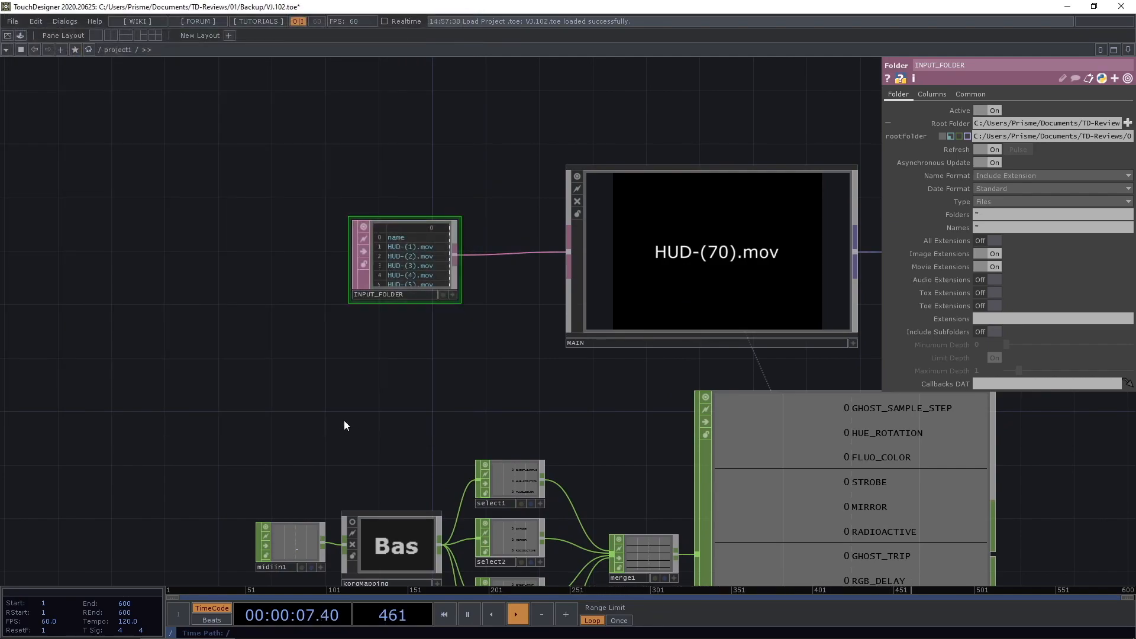
Reopen the SOURCE_SELECTOR network inside MAIN to check the clip playing from the new source folder.
left_click(650, 295)
double_click(680, 304)
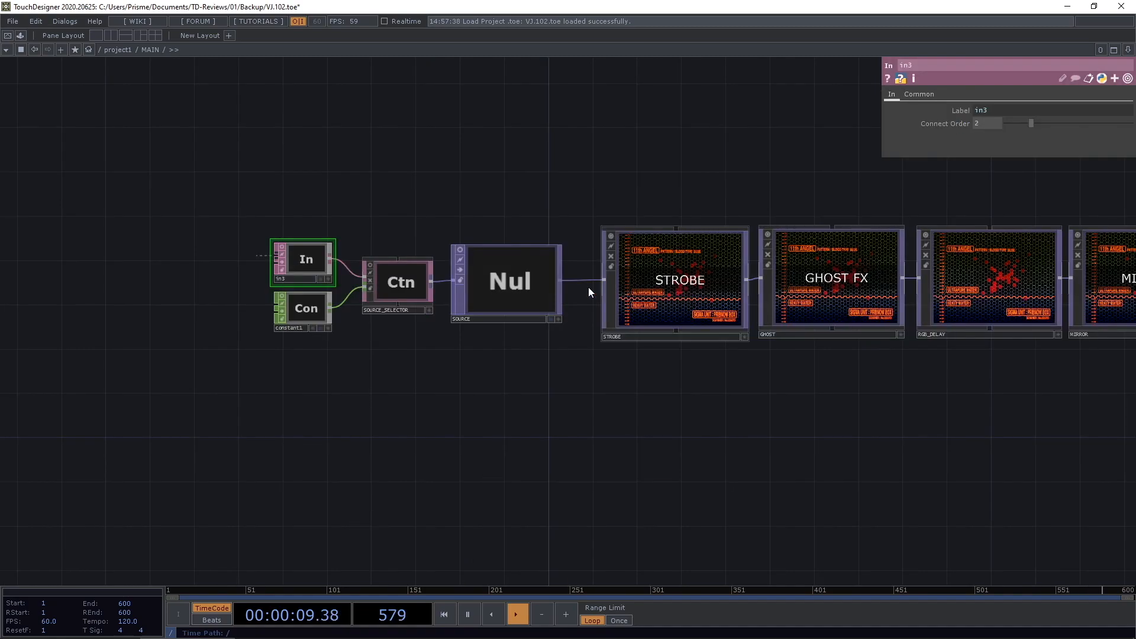
double_click(406, 272)
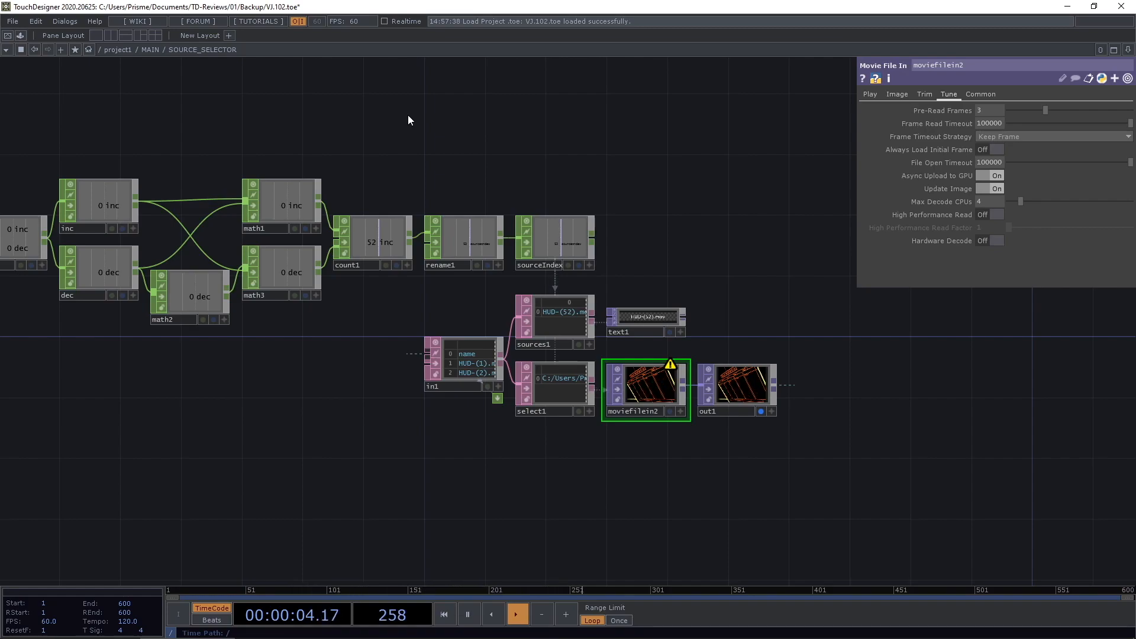
Examine the CHOP chain from in2 through count1 and rename1 to sourceIndex, and how its index drives the clip name in sources1.
left_click_drag(541, 147, 572, 254)
scroll(542, 181, "up", 3)
scroll(541, 181, "down", 8)
scroll(536, 217, "up", 3)
left_click_drag(537, 218, 531, 191)
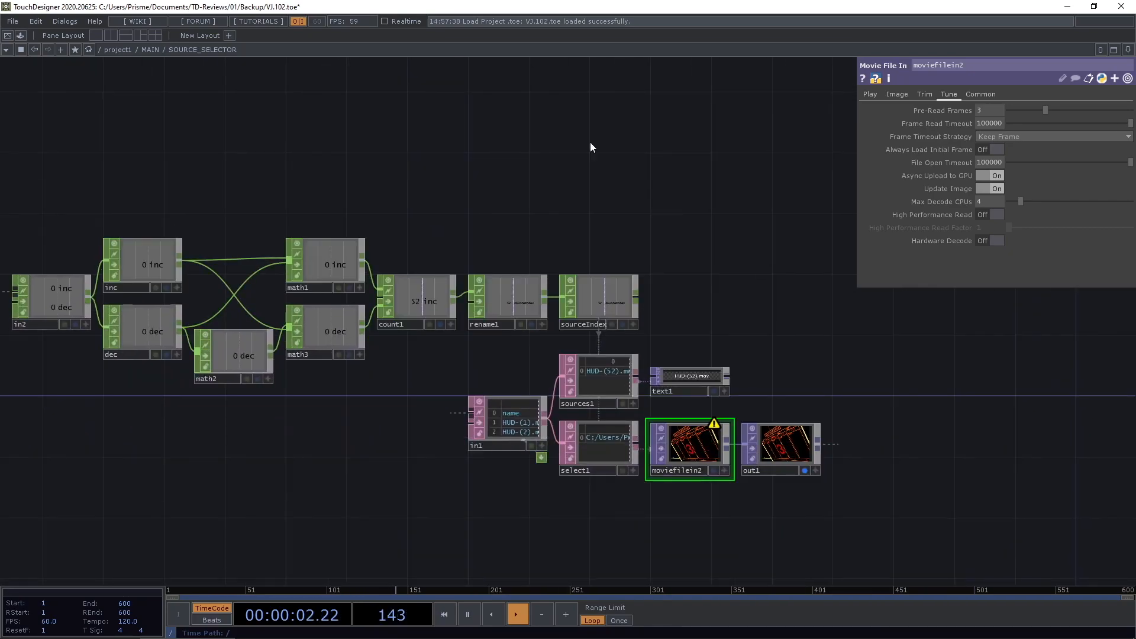
left_click_drag(598, 161, 616, 144)
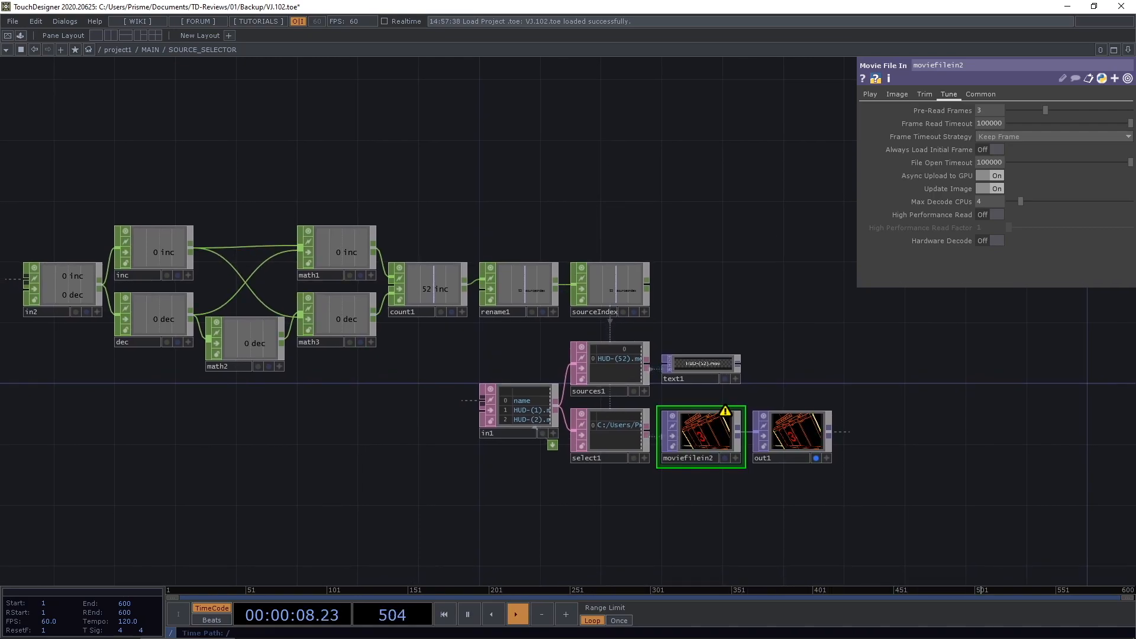
left_click_drag(716, 295, 804, 264)
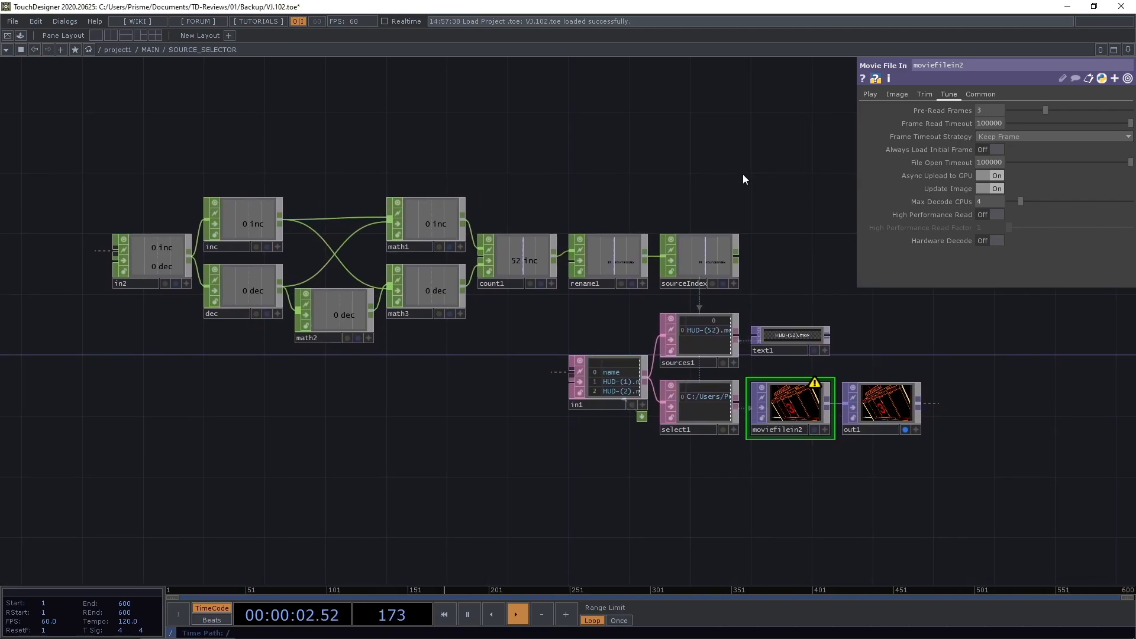
left_click_drag(739, 167, 136, 299)
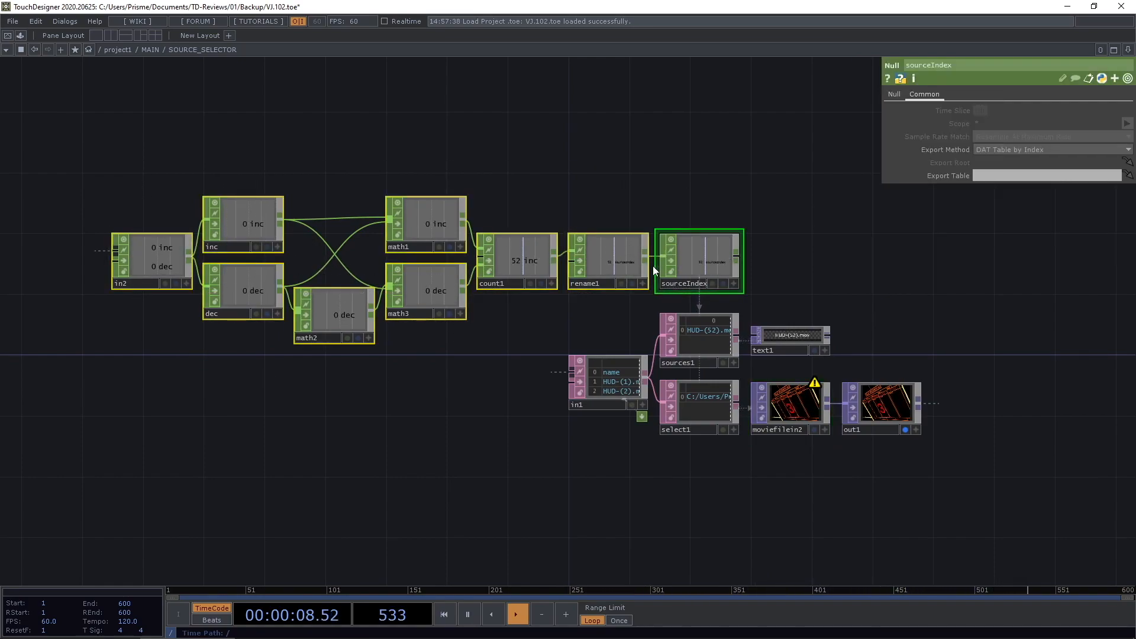
scroll(653, 266, "up", 5)
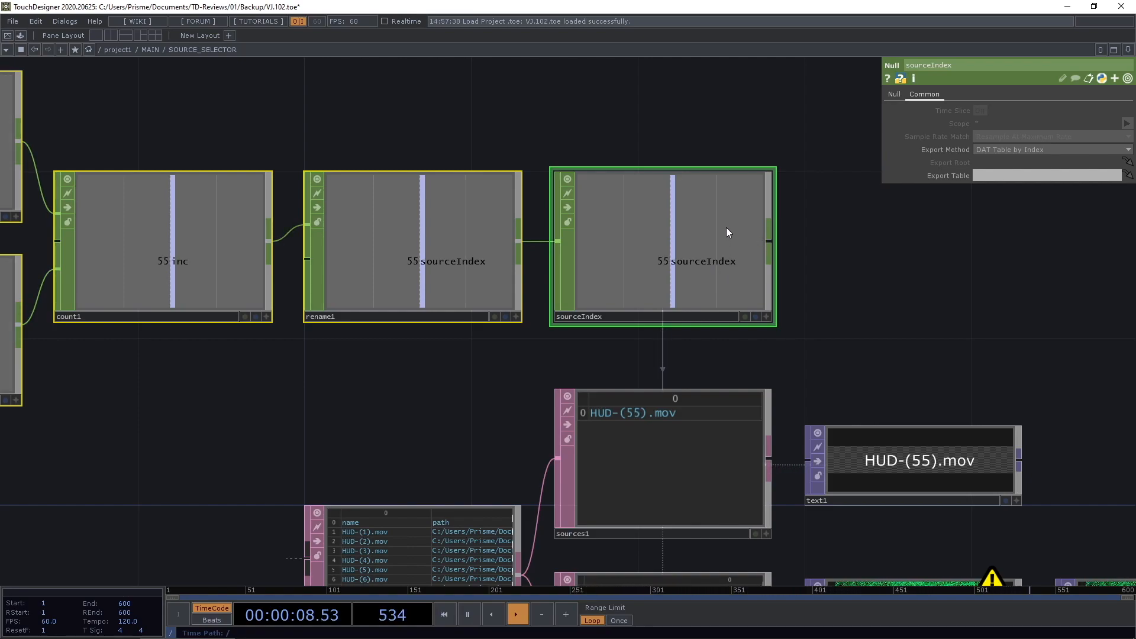
scroll(303, 336, "up", 2)
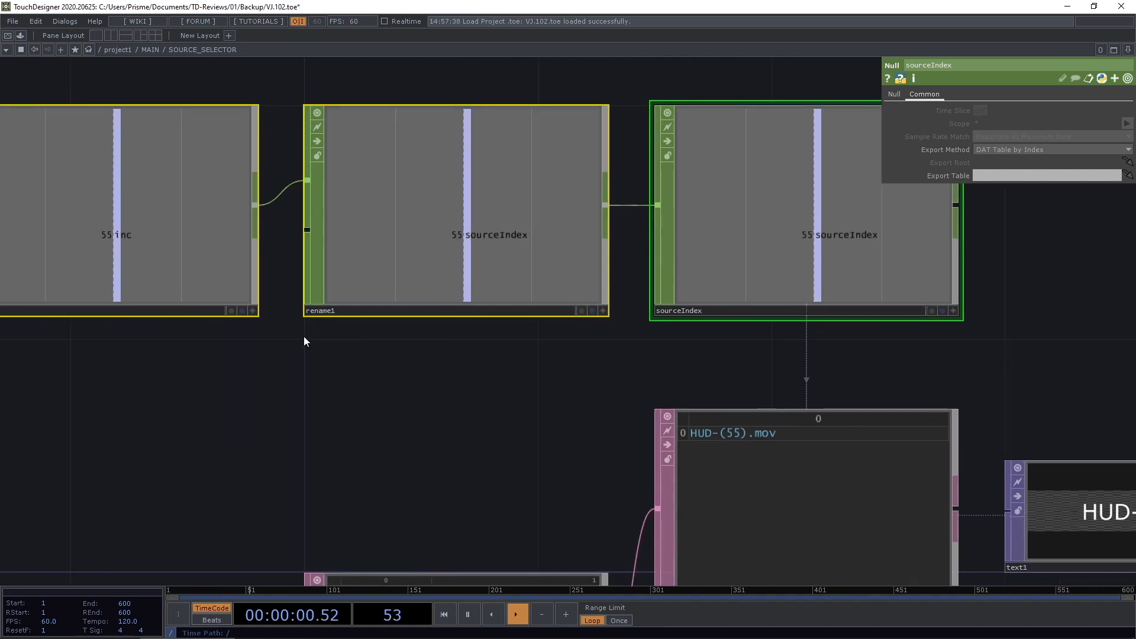
scroll(304, 336, "down", 4)
Look over the clip lookup operators from in1 to out1 and select moviefilein2.
left_click_drag(279, 346, 687, 460)
left_click(304, 361)
left_click_drag(305, 363, 578, 438)
right_click(570, 480)
left_click(572, 498)
left_click(535, 463)
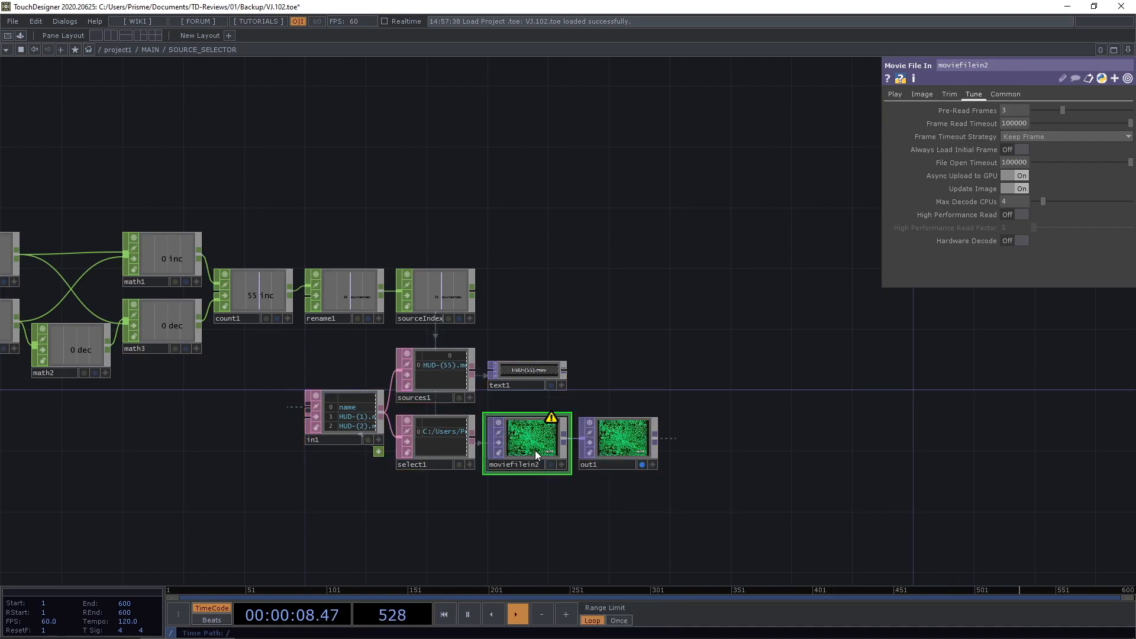
left_click_drag(584, 482, 634, 412)
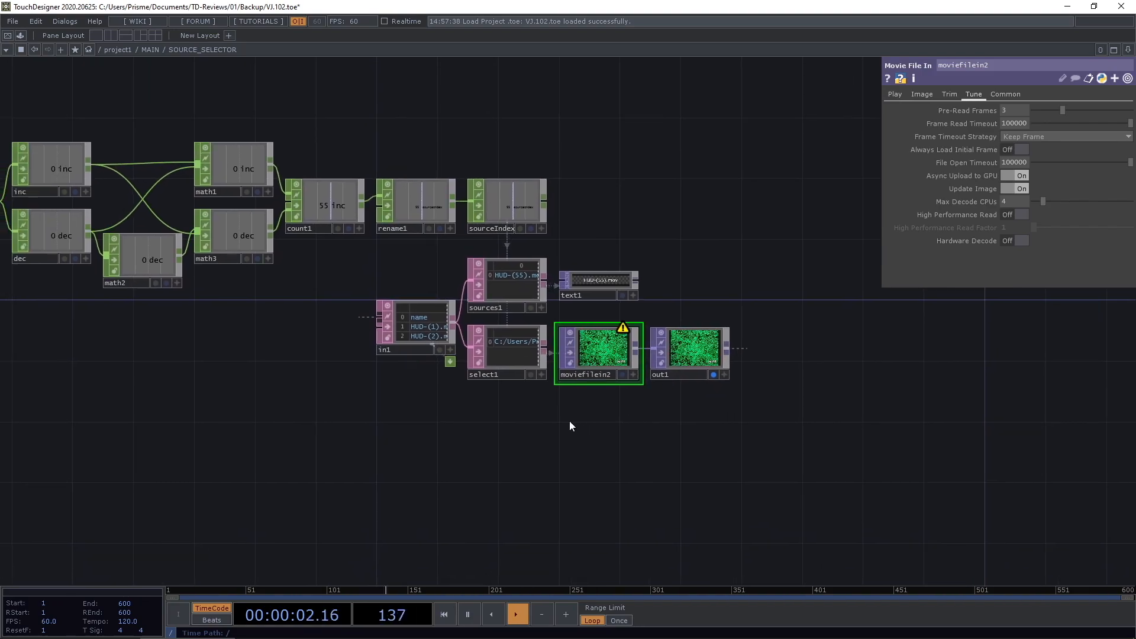
Move in1, sources1 and text1 below and to the left of select1, with sources1 and text1 slightly lower than in1.
left_click(586, 296)
left_click(492, 285, "ctrl")
left_click(456, 327, "ctrl")
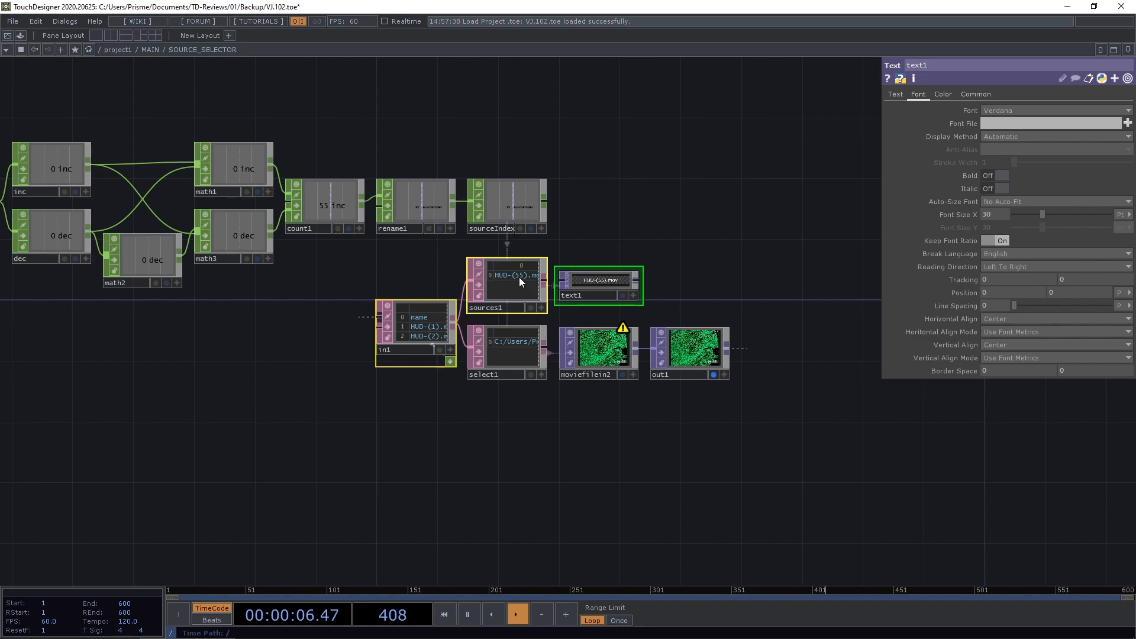
left_click_drag(520, 277, 376, 442)
left_click_drag(348, 340, 364, 294)
left_click_drag(299, 439, 298, 398)
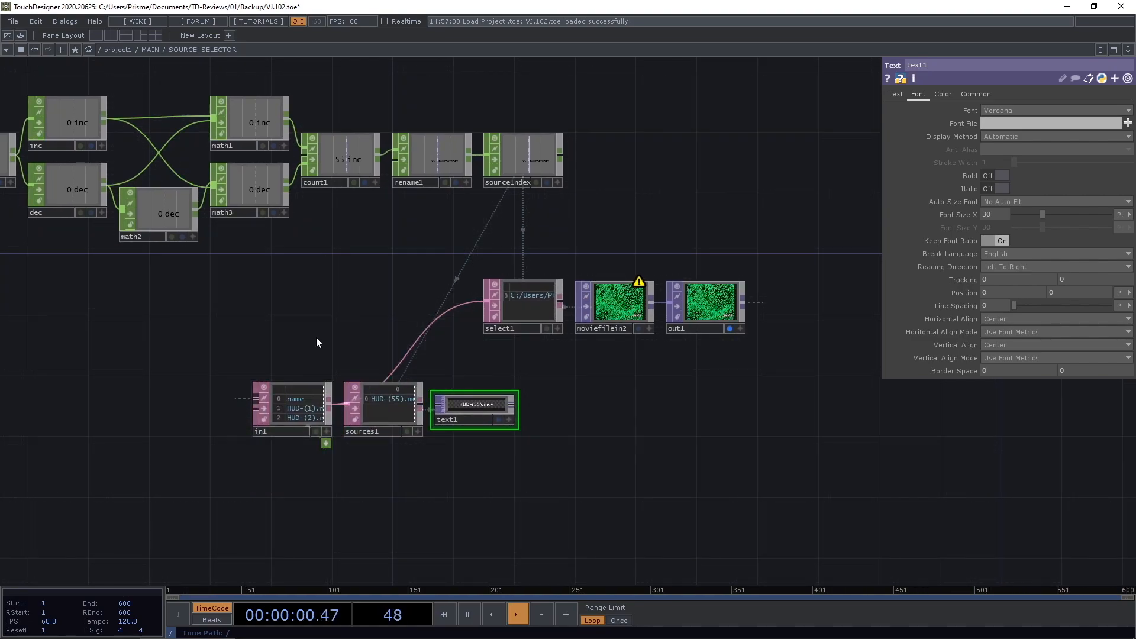
left_click_drag(386, 394, 386, 418)
left_click_drag(467, 405, 479, 428)
left_click_drag(608, 403, 541, 393)
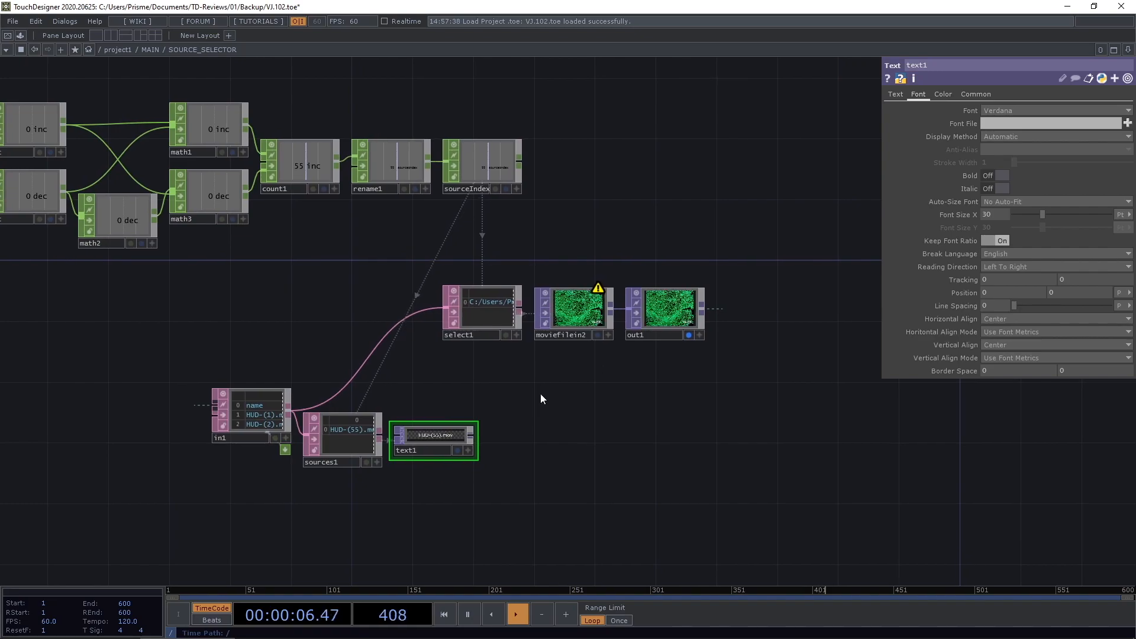
left_click_drag(530, 343, 490, 446)
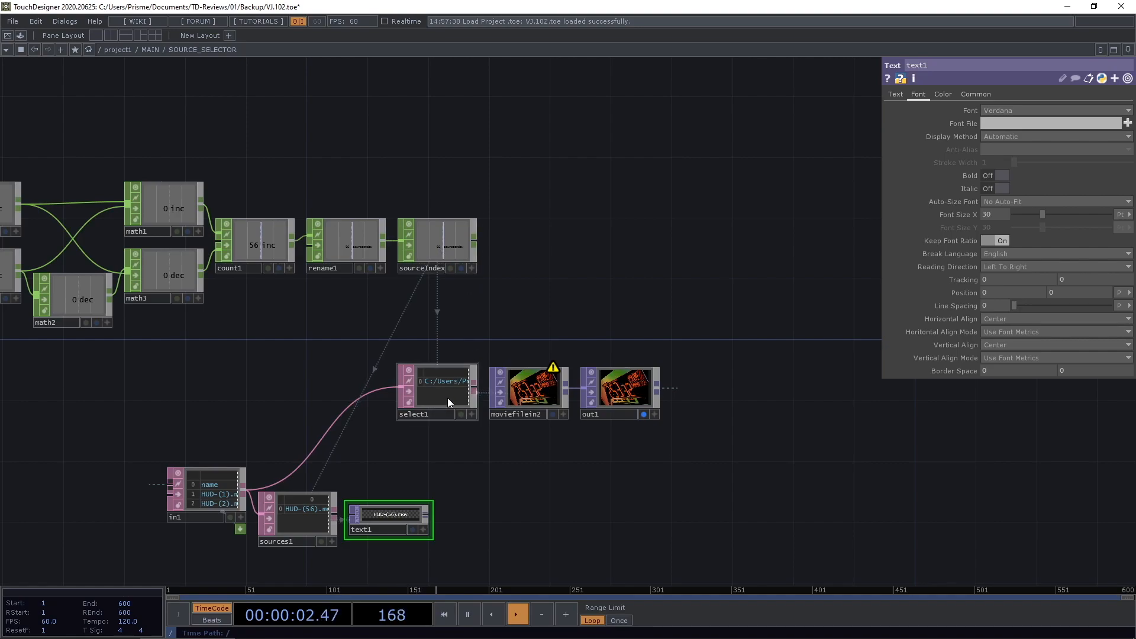
Inspect the parameters of sources1 and select1, and the playback settings of moviefilein2.
scroll(288, 538, "up", 5)
left_click(294, 512)
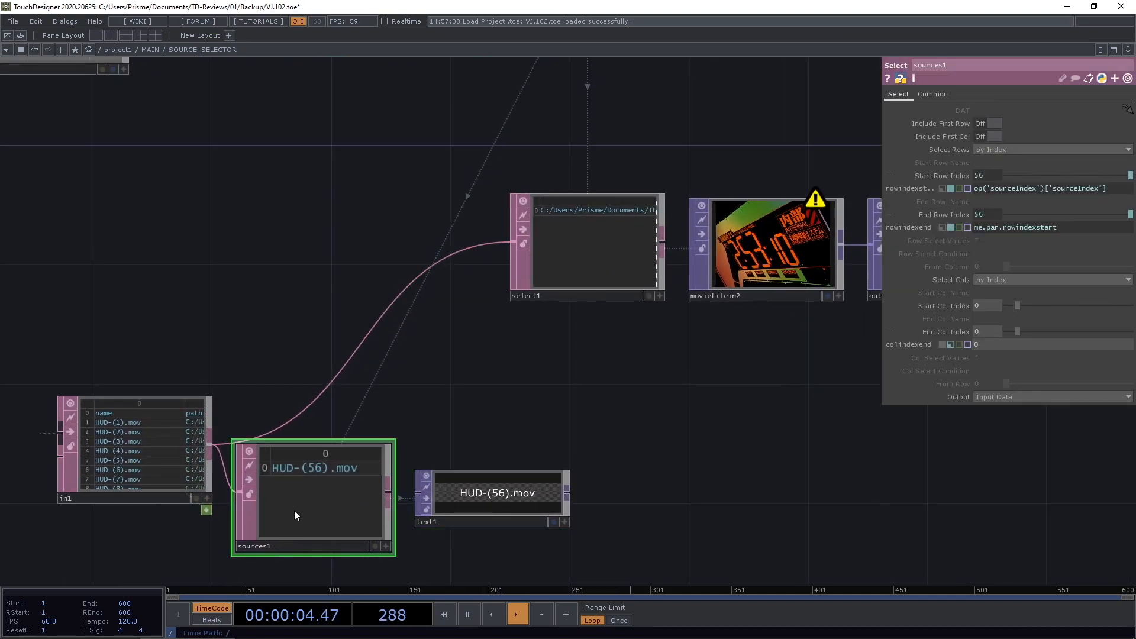
left_click(581, 240)
left_click_drag(473, 457, 171, 613)
left_click(498, 391)
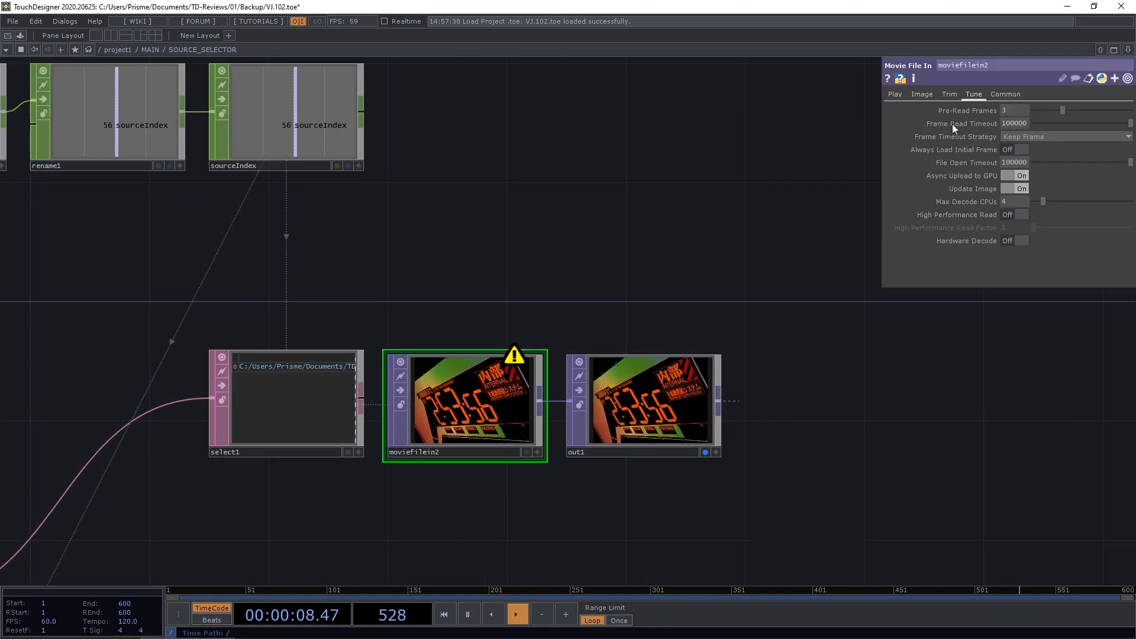
left_click(895, 94)
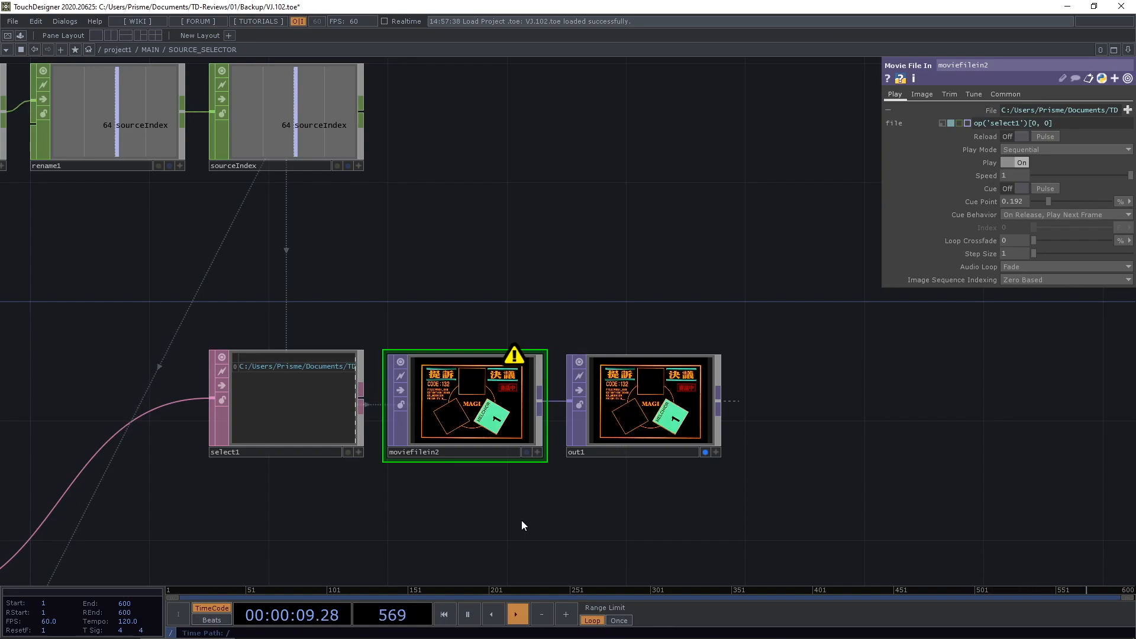
Examine the clip names and file paths listed in the in1 table, and check the operator's info.
scroll(508, 269, "up", 3)
scroll(506, 272, "down", 6)
left_click_drag(637, 243, 872, 182)
left_click_drag(424, 290, 551, 191)
scroll(359, 397, "up", 3)
scroll(360, 396, "up", 8)
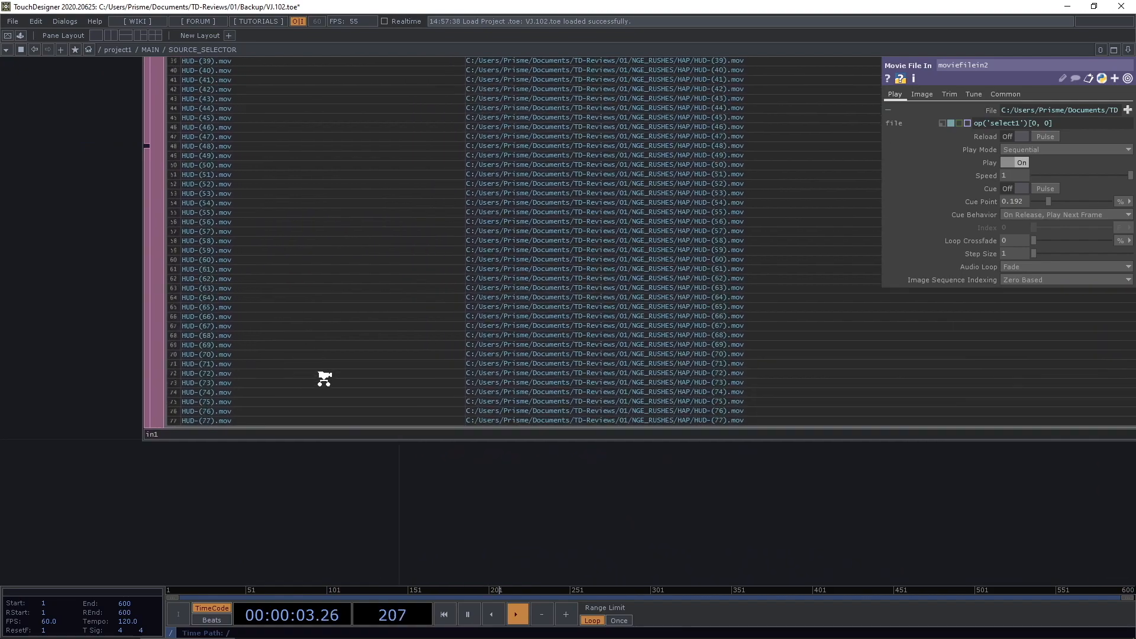
scroll(312, 437, "down", 10)
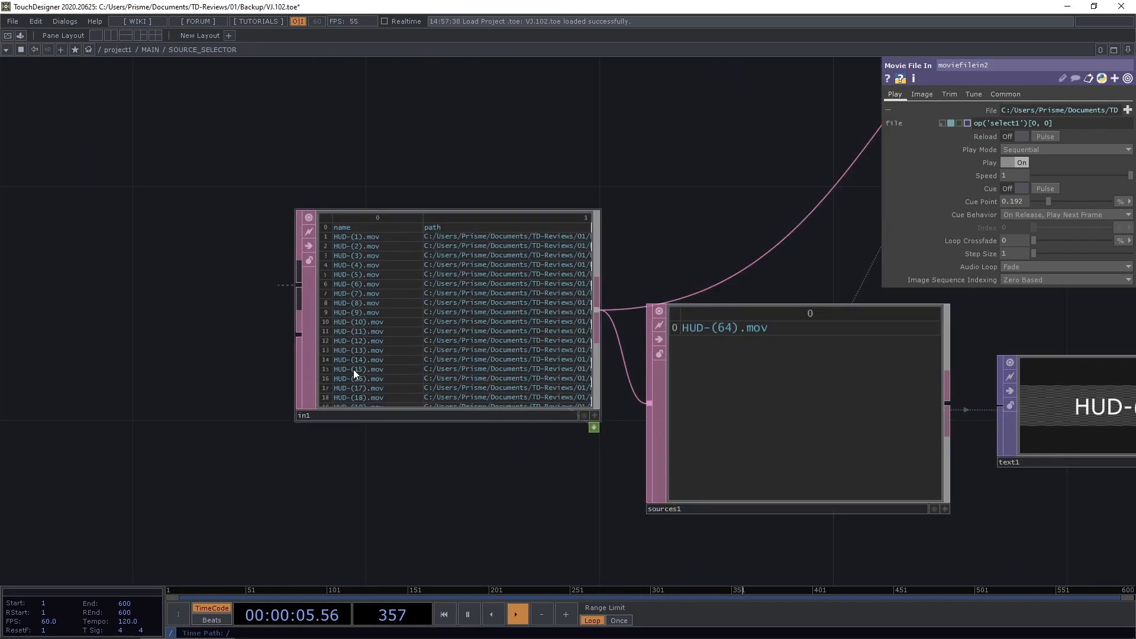
middle_click(417, 326)
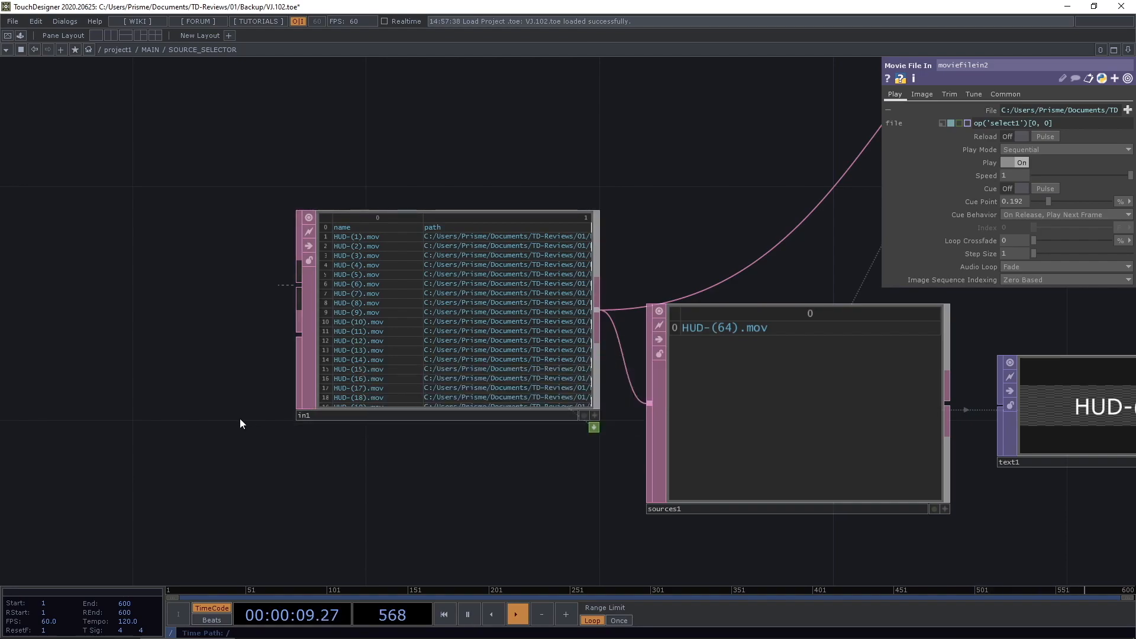
scroll(203, 447, "up", 3)
scroll(206, 446, "down", 4)
scroll(205, 446, "down", 6)
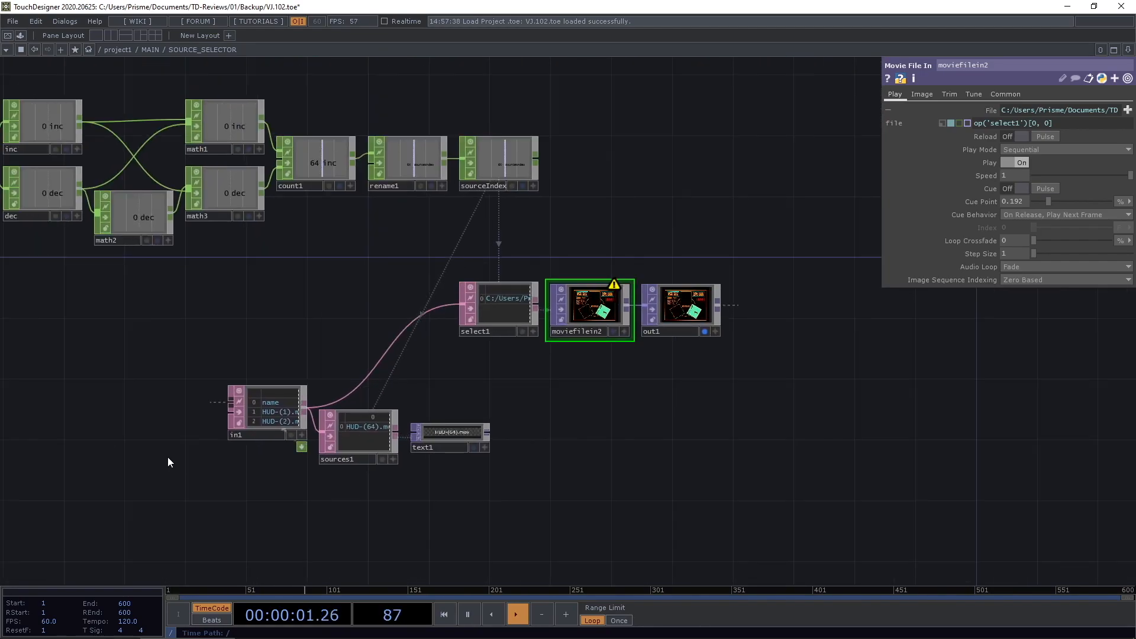
left_click_drag(276, 323, 346, 350)
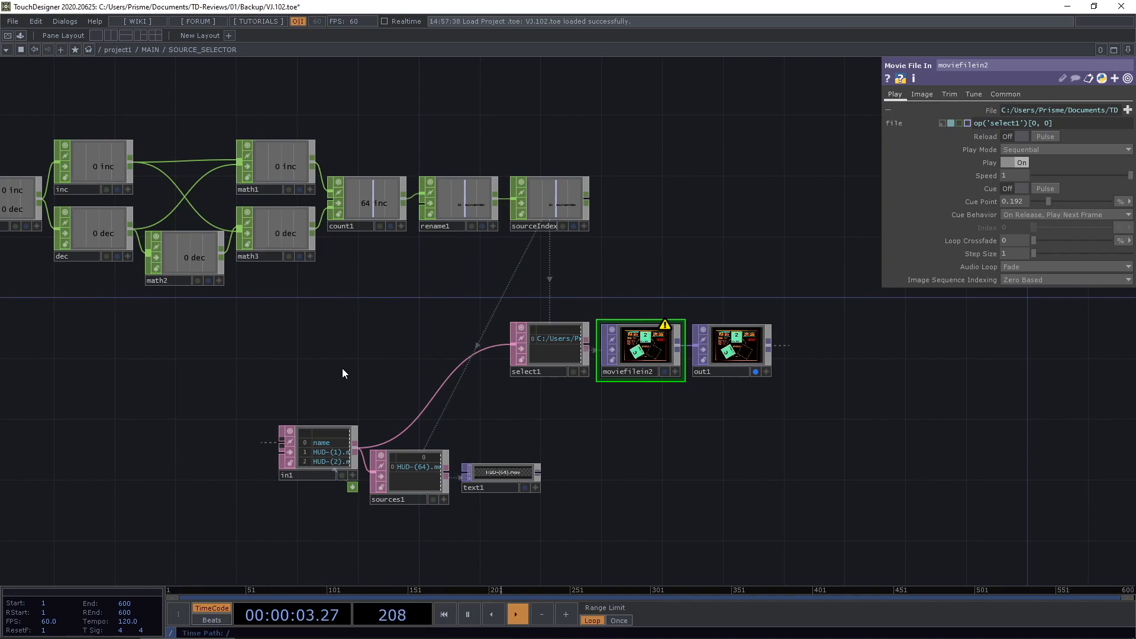
left_click_drag(394, 373, 230, 312)
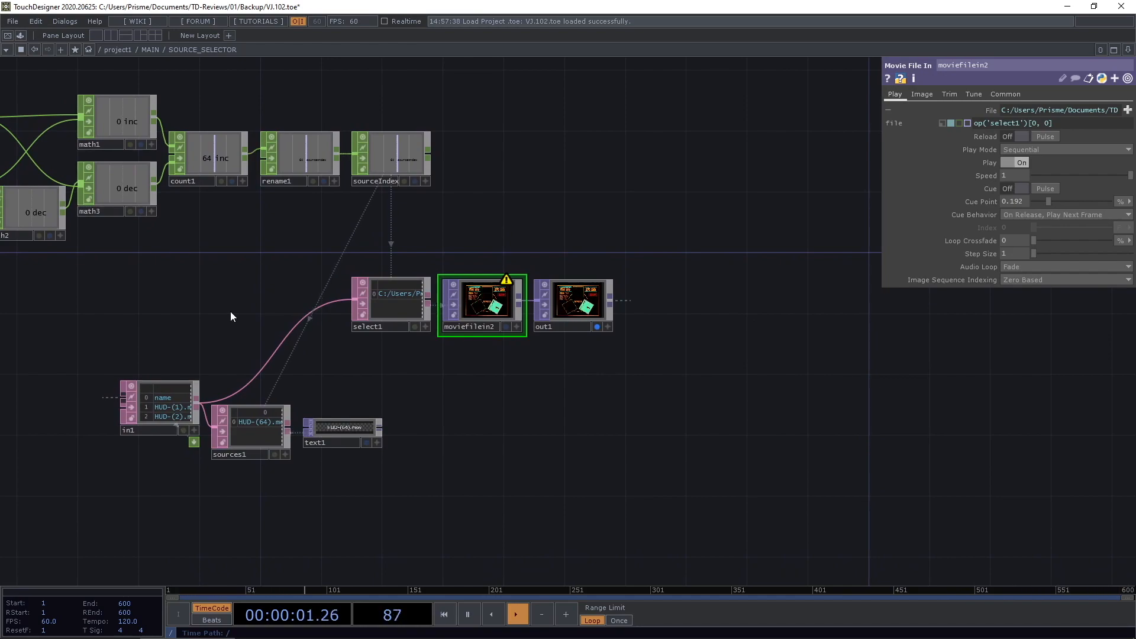
left_click_drag(229, 311, 266, 314)
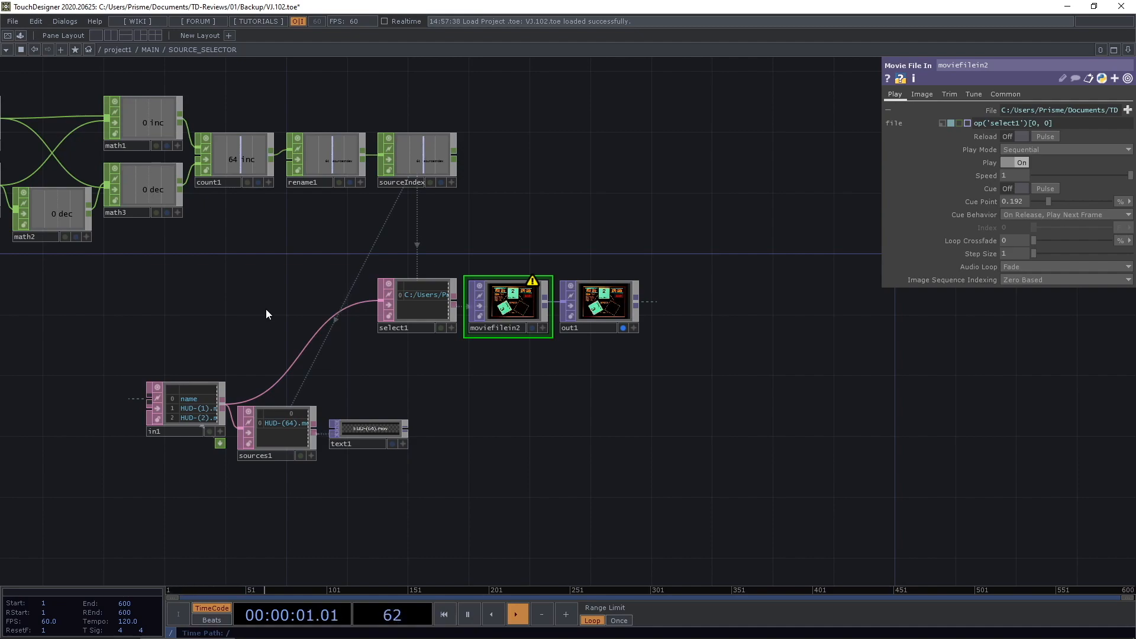
Place an Execute DAT in the empty area above out1 and delete it.
key("Tab")
left_click(761, 54)
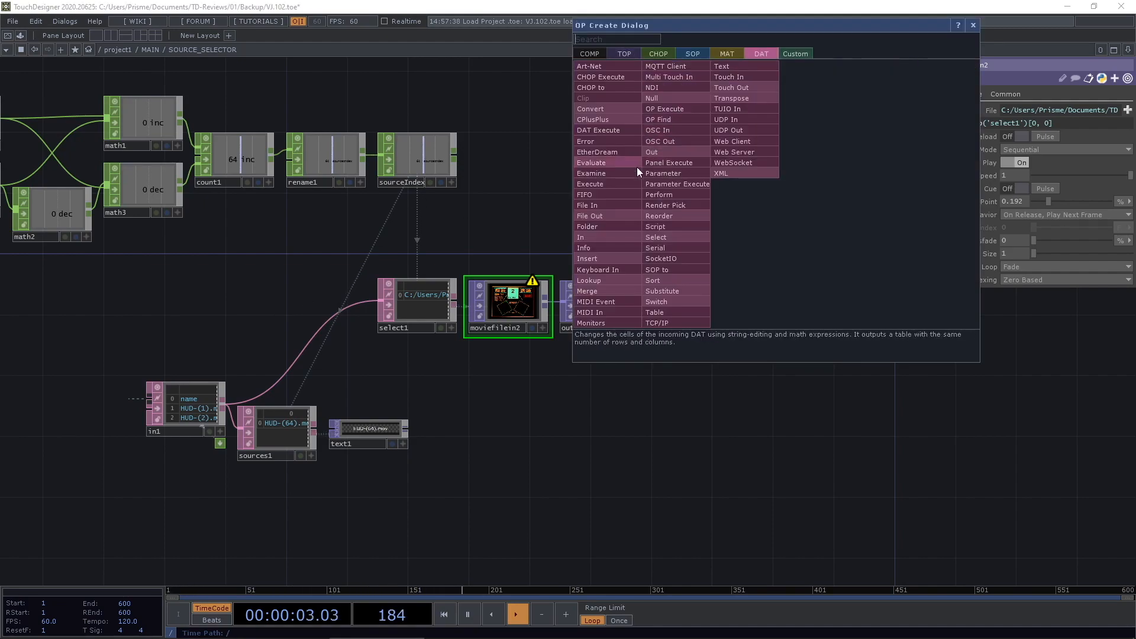
left_click(613, 183)
left_click(616, 193)
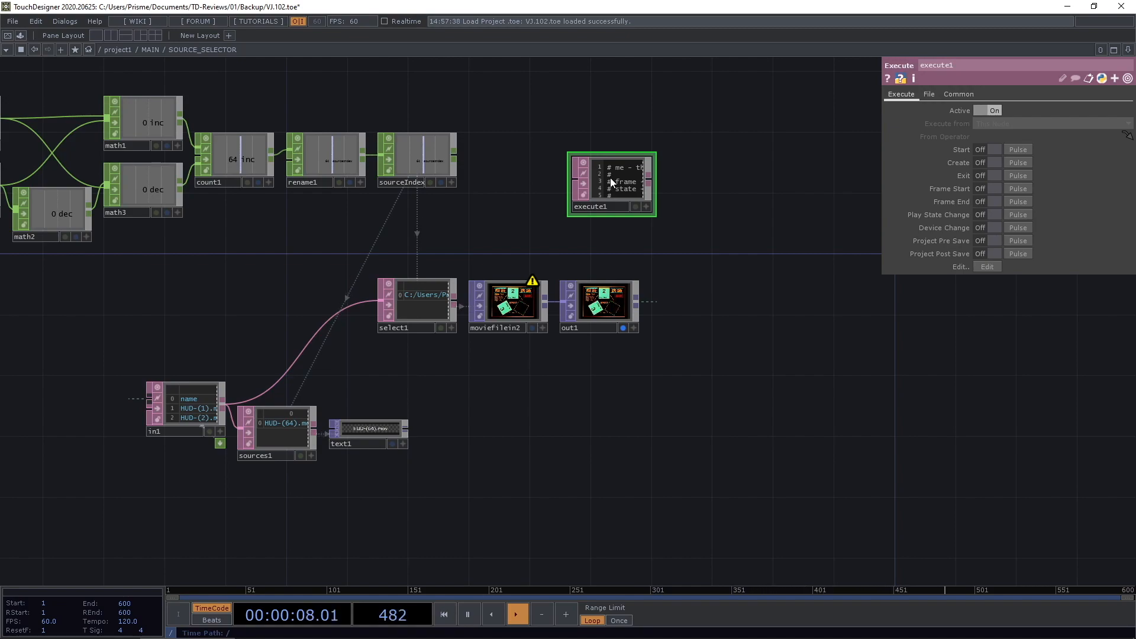
key("Delete")
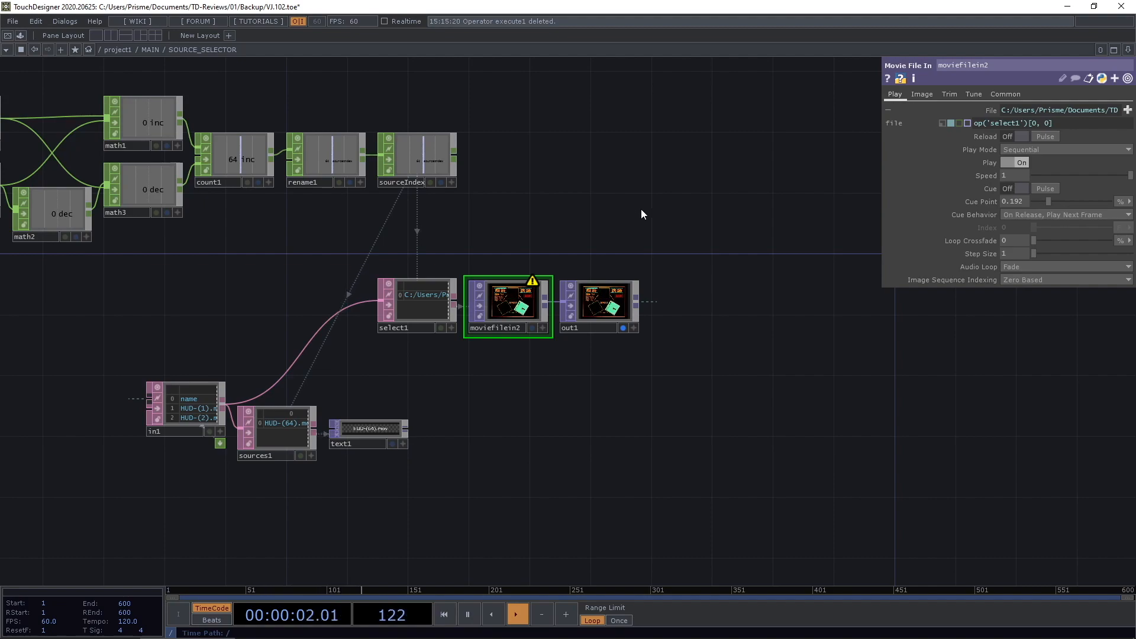
left_click_drag(718, 259, 752, 243)
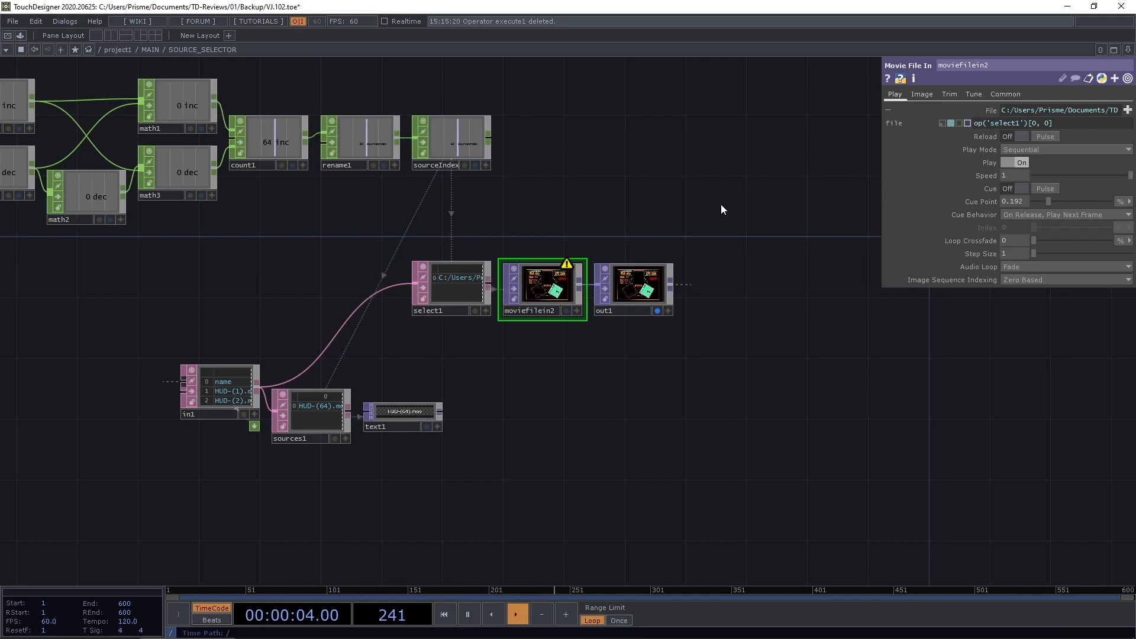
left_click_drag(715, 205, 751, 198)
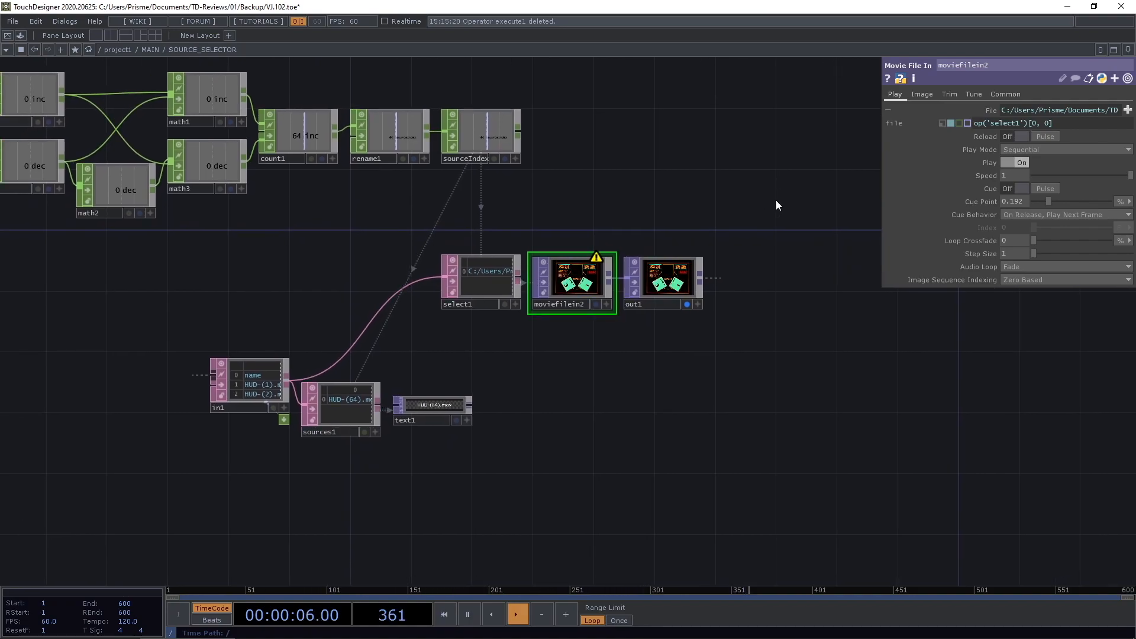
scroll(744, 260, "down", 5)
scroll(750, 256, "down", 5)
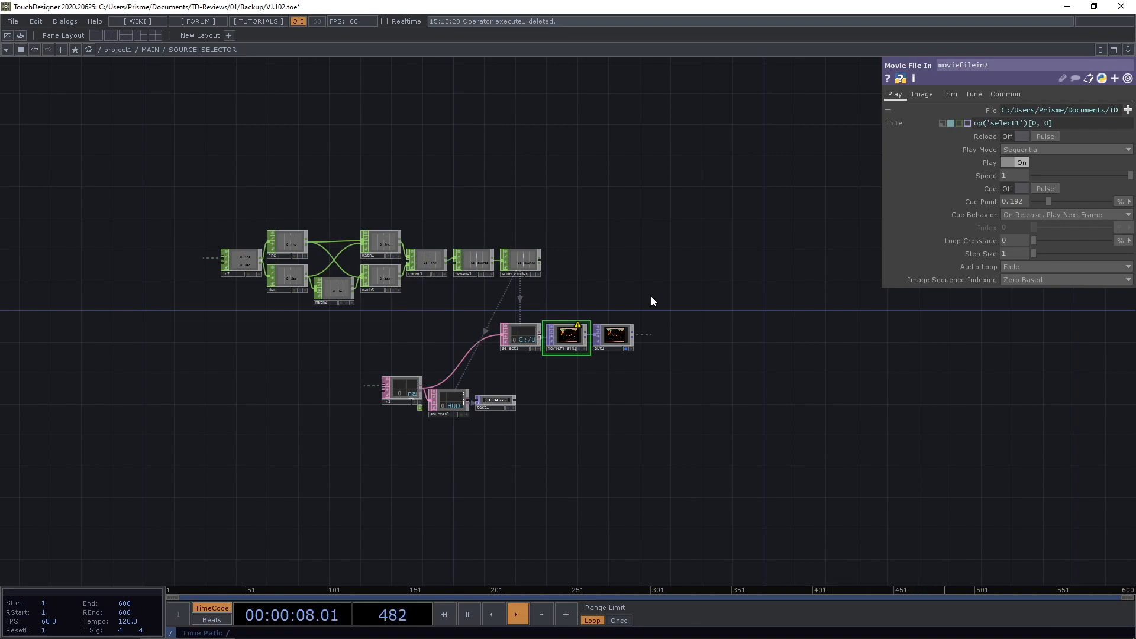
scroll(651, 296, "up", 2)
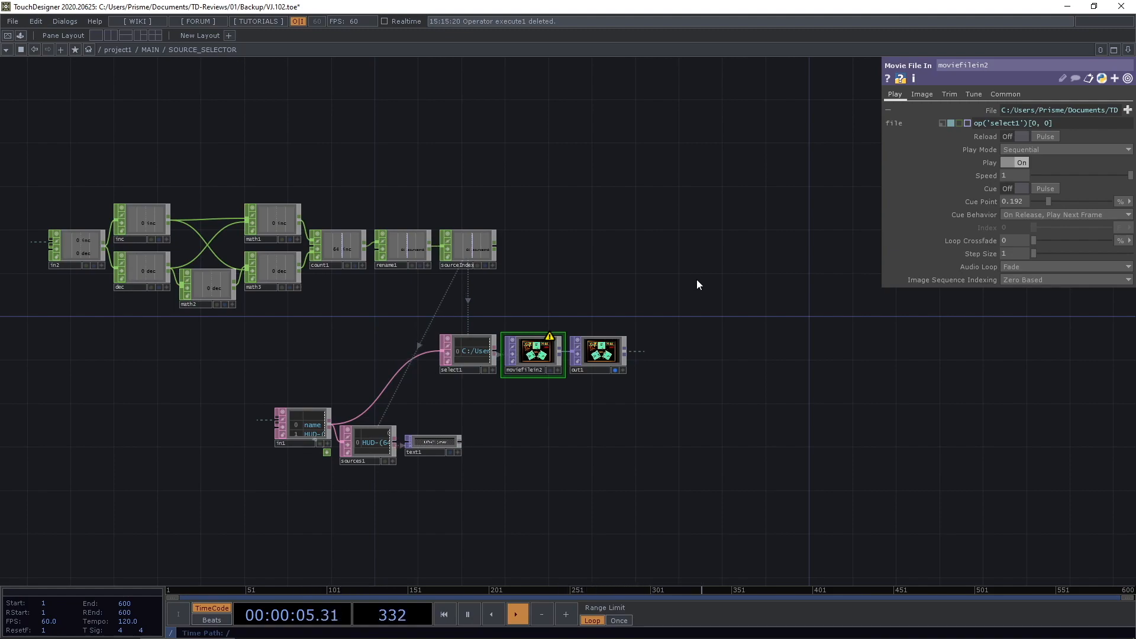
Delete moviefilein2 and select1, and move out1 far to the right, level with sourceIndex.
left_click_drag(699, 262, 583, 324)
key("Delete")
left_click(477, 356)
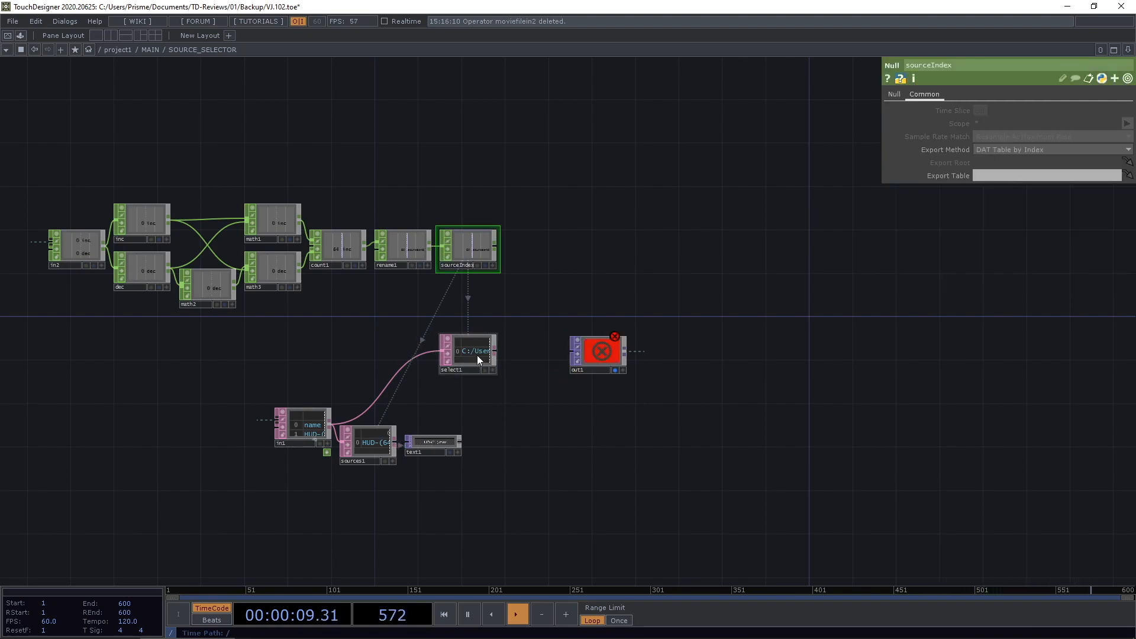
key("Delete")
left_click_drag(605, 357, 874, 251)
left_click_drag(771, 261, 761, 323)
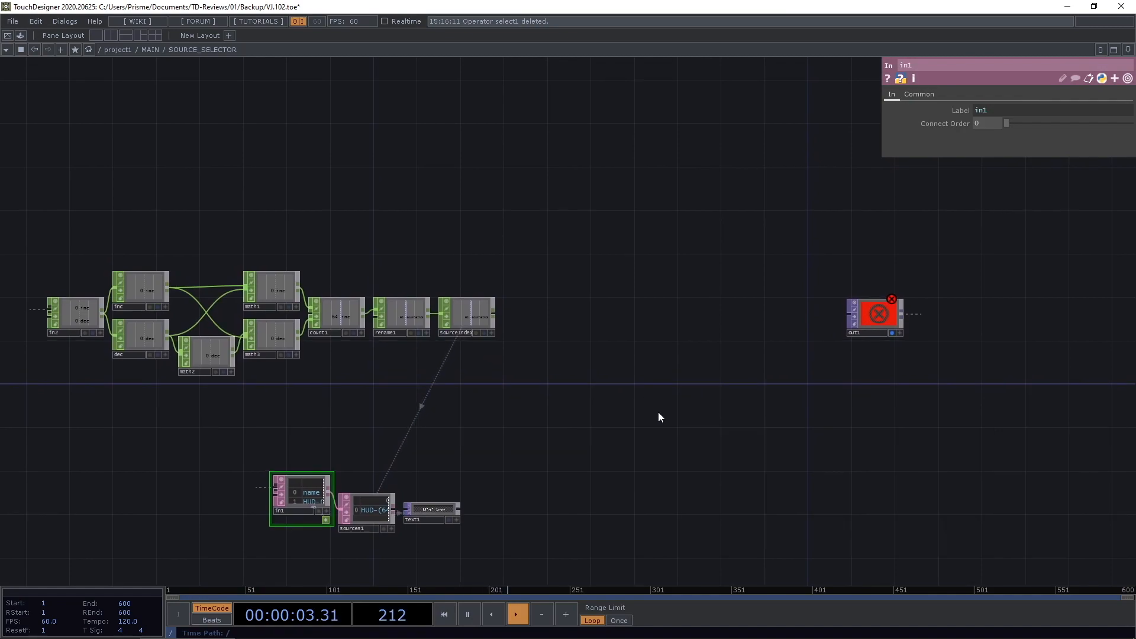
Add a Movie File In TOP in the empty space between sourceIndex and out1.
left_click_drag(654, 410, 634, 407)
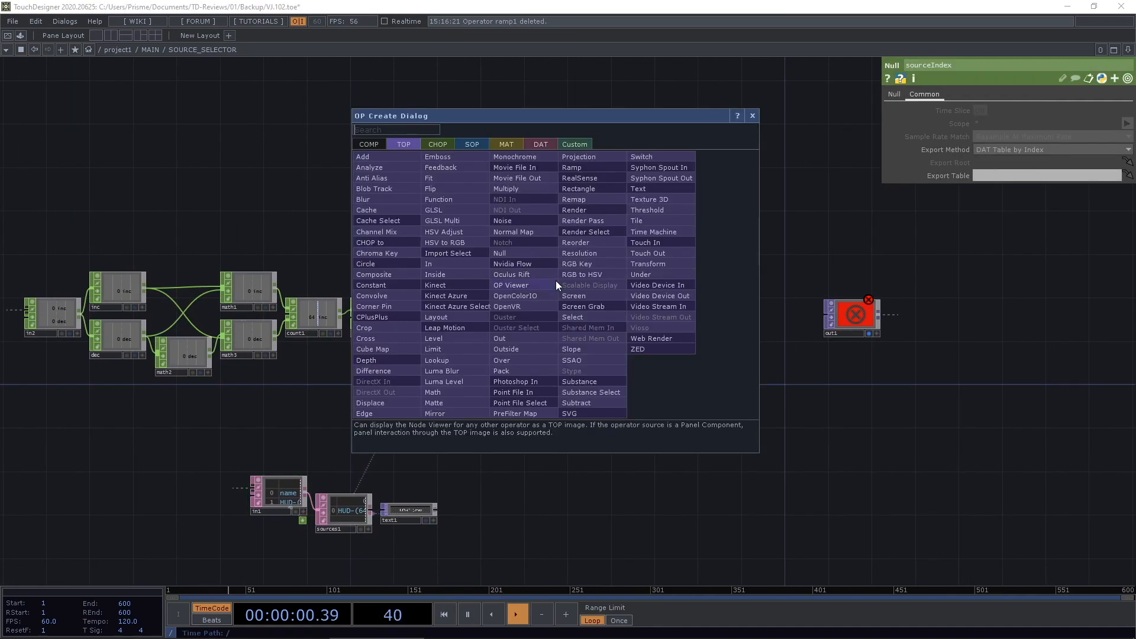
key("Escape")
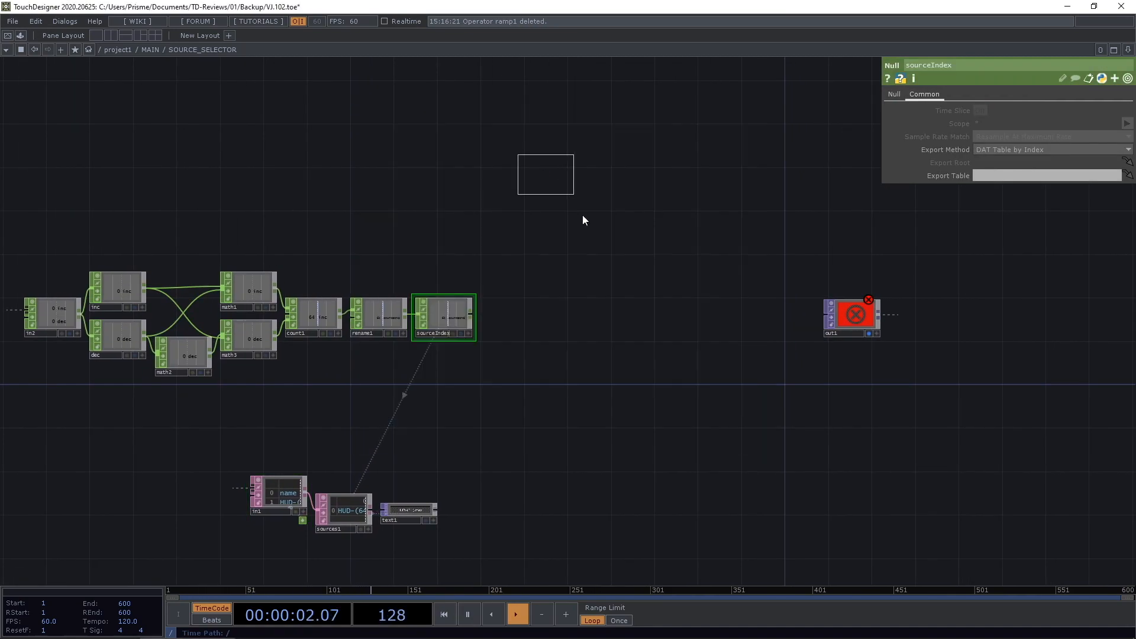
left_click(593, 319)
scroll(594, 319, "up", 2)
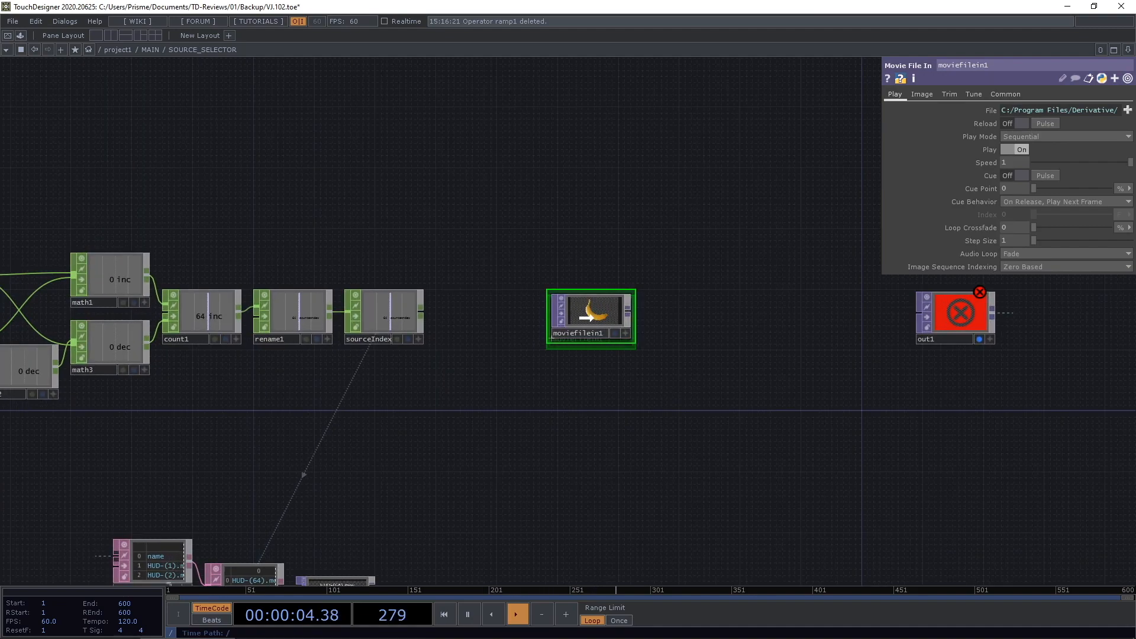
mouse_move(589, 303)
left_mouse_down()
mouse_move(596, 197)
mouse_move(586, 322)
left_mouse_up()
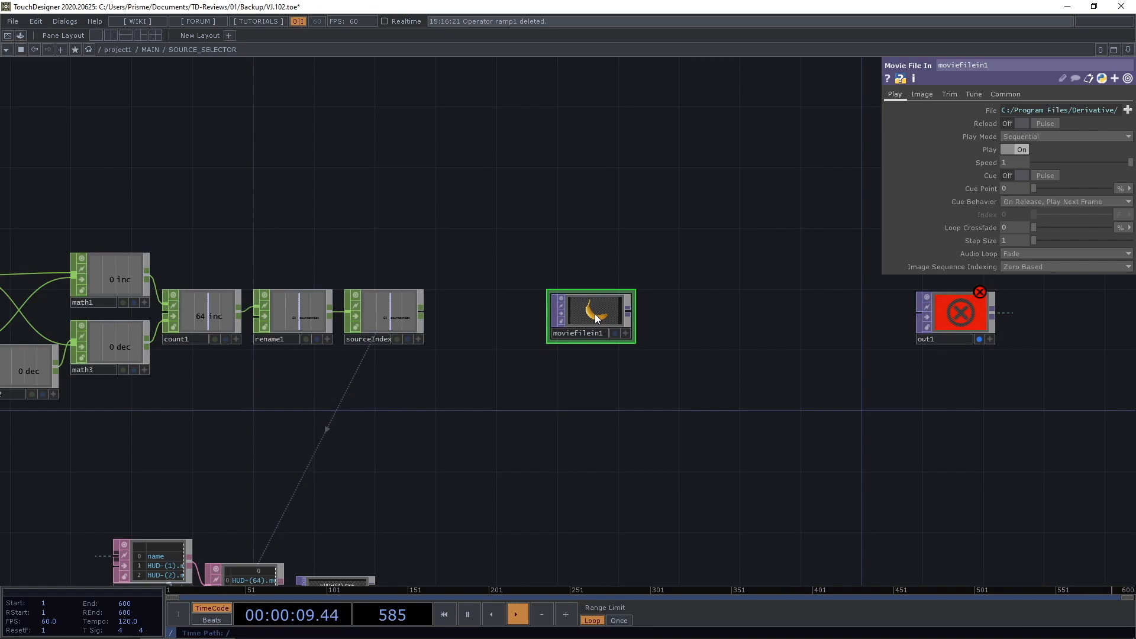
Duplicate moviefilein1 twice in a column beneath it, and wire the first copy to out1.
key("ctrl+v")
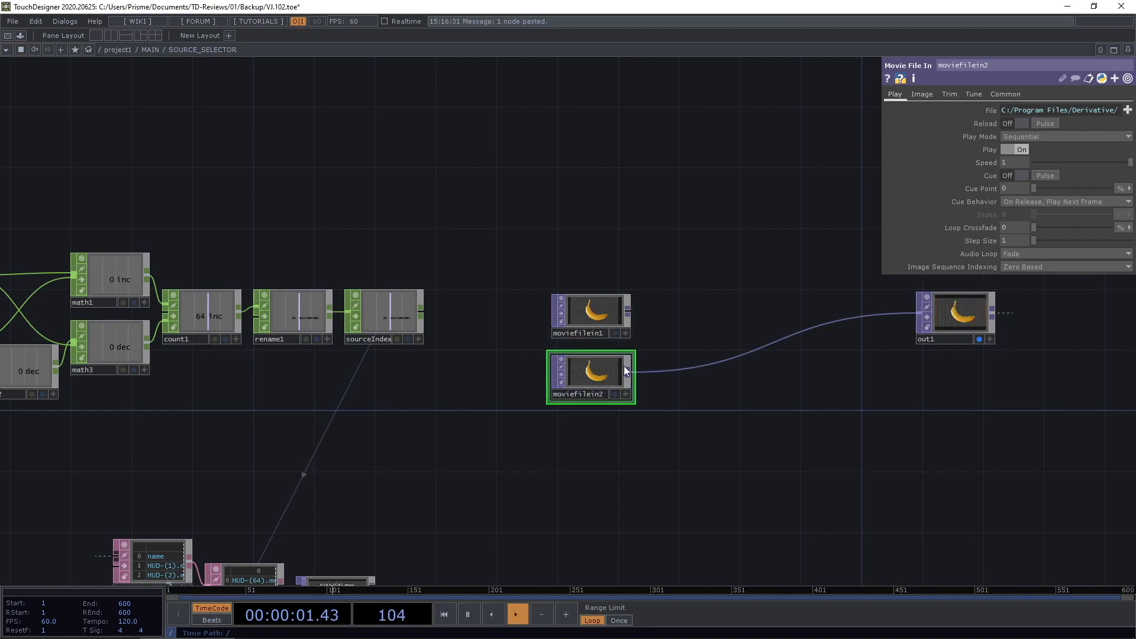
key("ctrl+c")
key("ctrl+v")
mouse_move(602, 440)
left_mouse_down()
mouse_move(594, 248)
mouse_move(602, 438)
left_mouse_up()
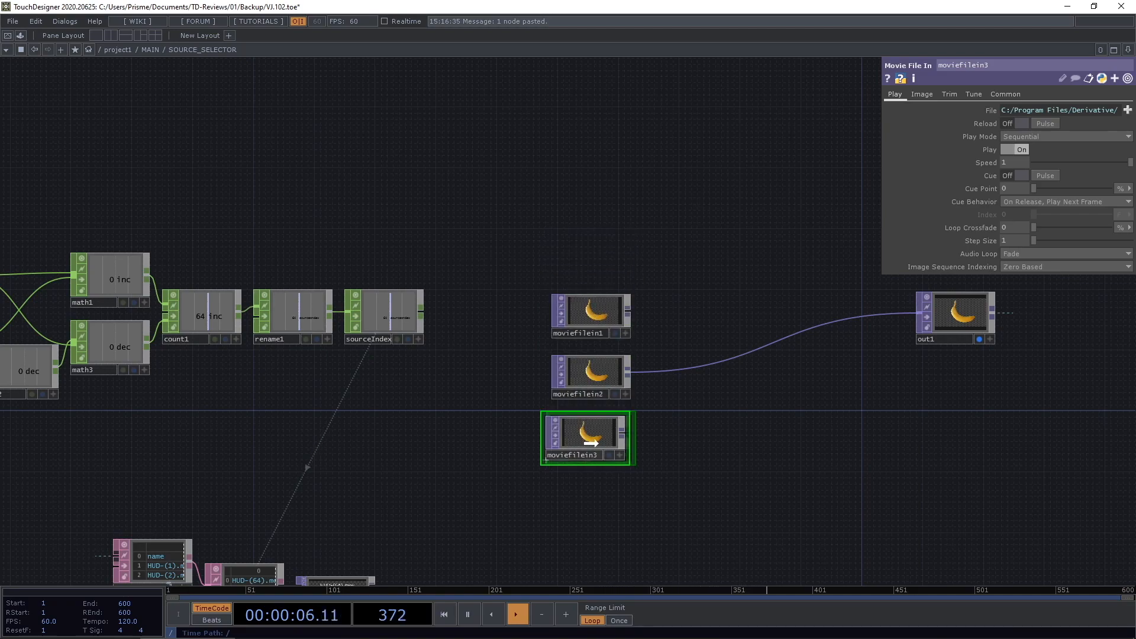
left_click(606, 317)
left_click(605, 374)
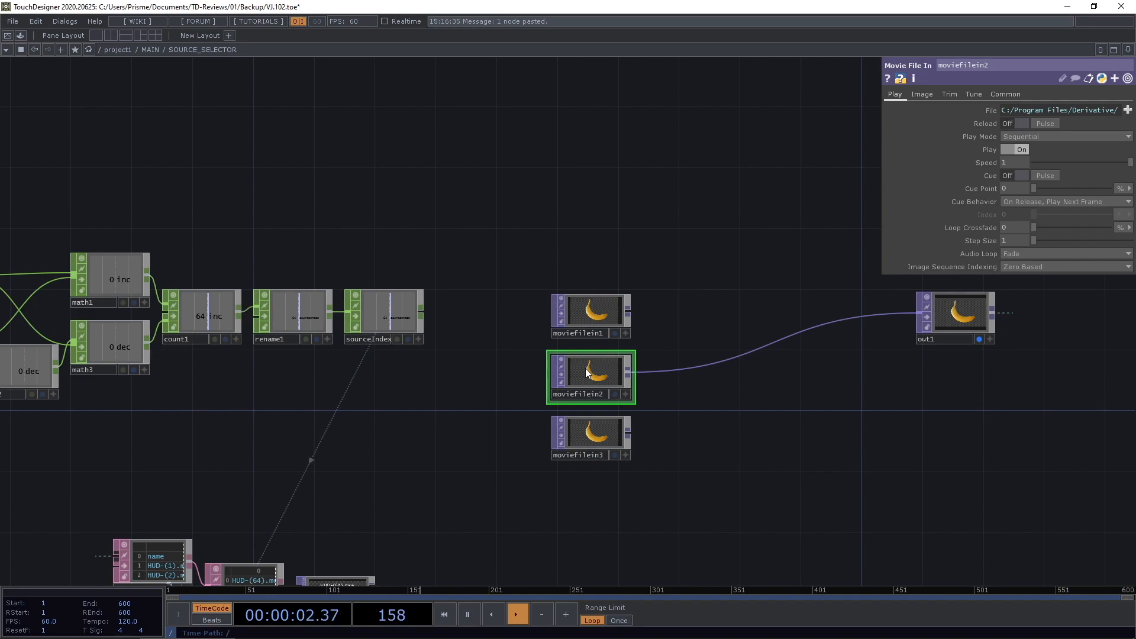
Duplicate moviefilein3 twice, placing the second copy above moviefilein1, and rename that copy moviefilein0.
left_click(598, 447)
key("ctrl+c")
key("ctrl+v")
key("ctrl+v")
left_click_drag(602, 569, 602, 278)
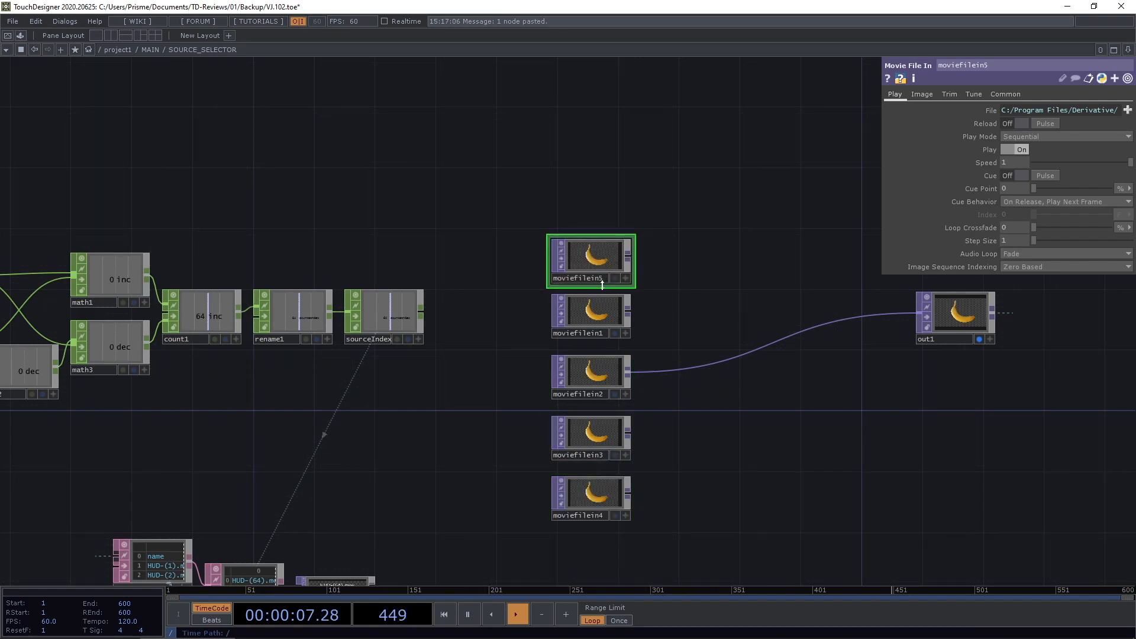
type("0")
key("Return")
Move moviefilein1, moviefilein2 and moviefilein3 slightly upward to tidy the column, and select all five Movie File In operators.
left_click_drag(714, 462, 732, 389)
left_click_drag(618, 309, 618, 303)
left_click_drag(601, 357, 600, 350)
left_click_drag(607, 420, 607, 414)
left_click_drag(733, 495, 683, 513)
right_click_drag(686, 512, 555, 171)
left_click_drag(548, 193, 528, 127)
left_click_drag(702, 193, 657, 284)
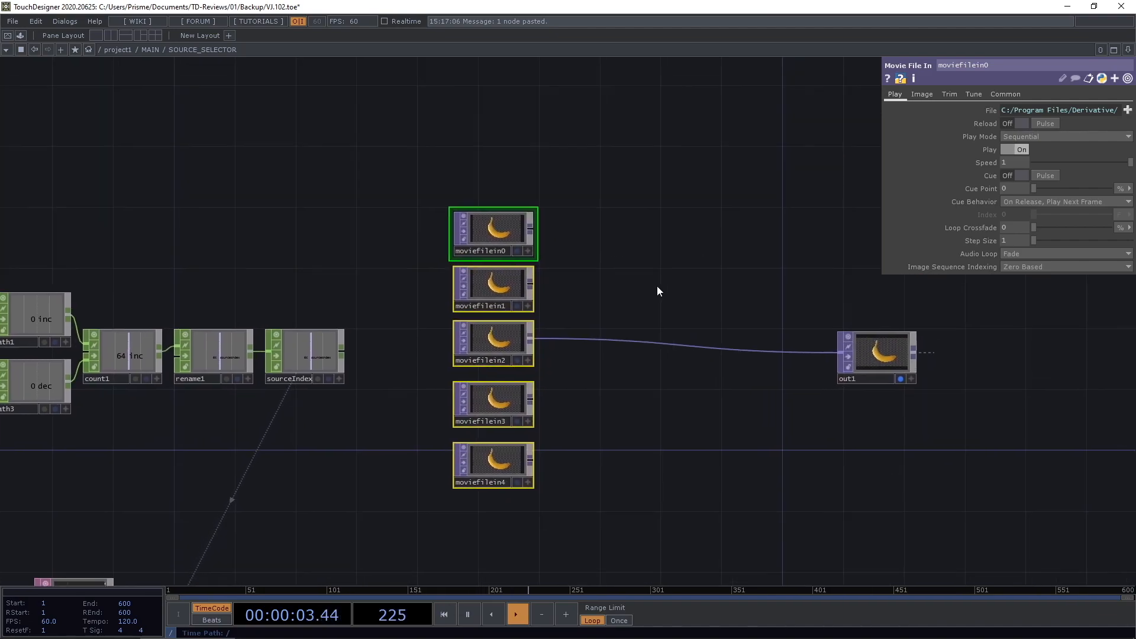
Insert a Switch TOP on the wire to out1 and connect moviefilein0 through moviefilein4 to it in order.
right_click(641, 353)
left_click(659, 339)
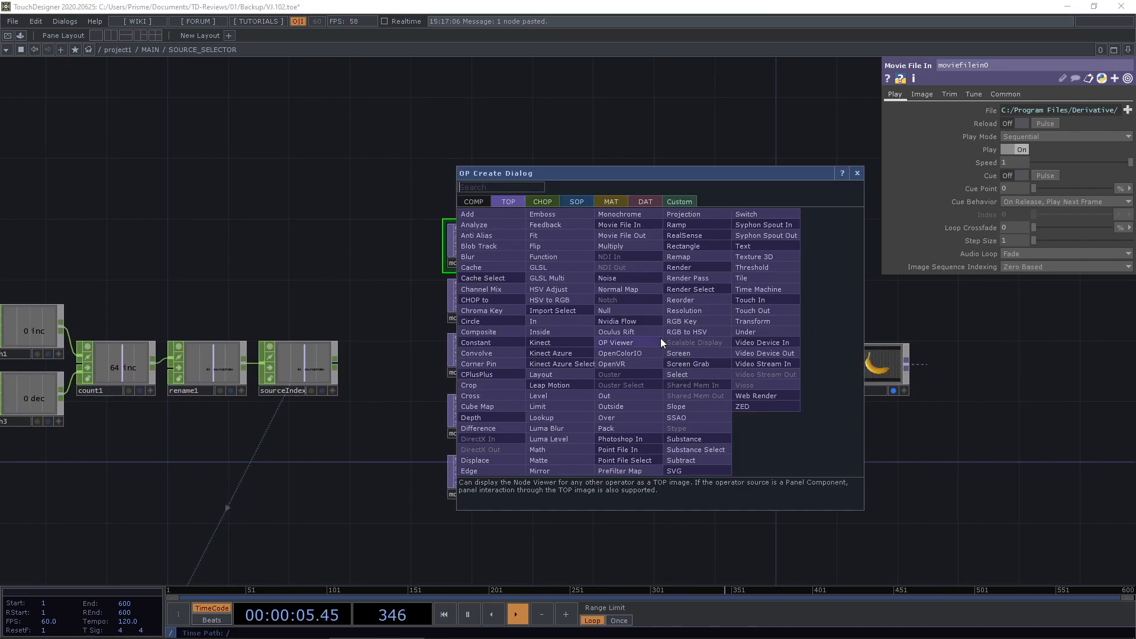
left_click(769, 214)
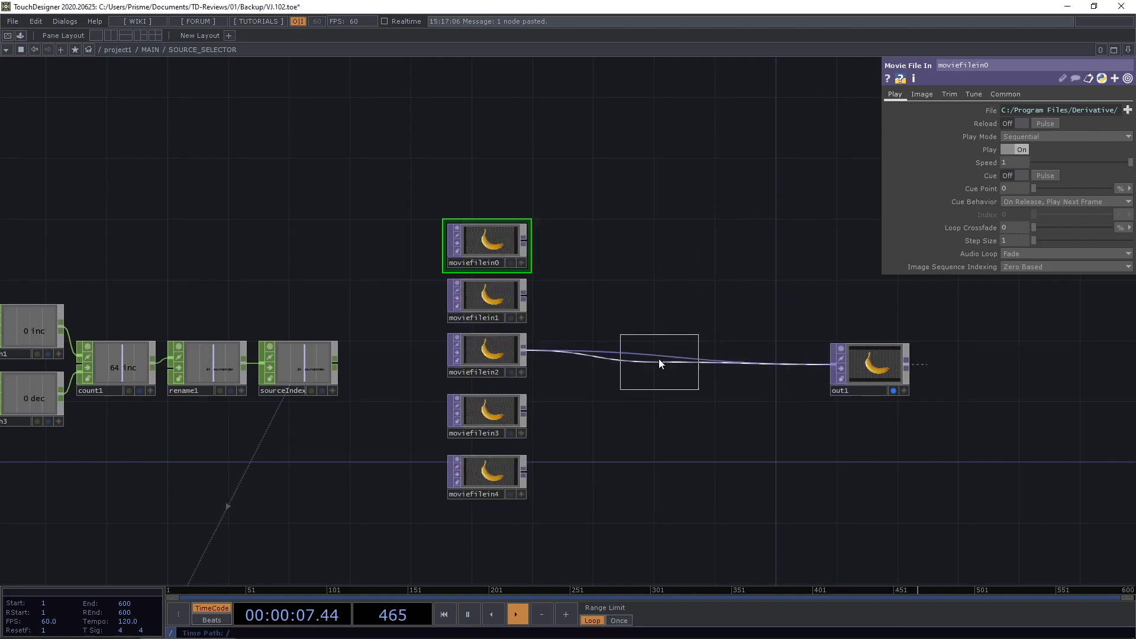
left_click(660, 363)
left_click_drag(525, 240, 619, 355)
left_click_drag(523, 294, 621, 358)
left_click_drag(524, 410, 621, 360)
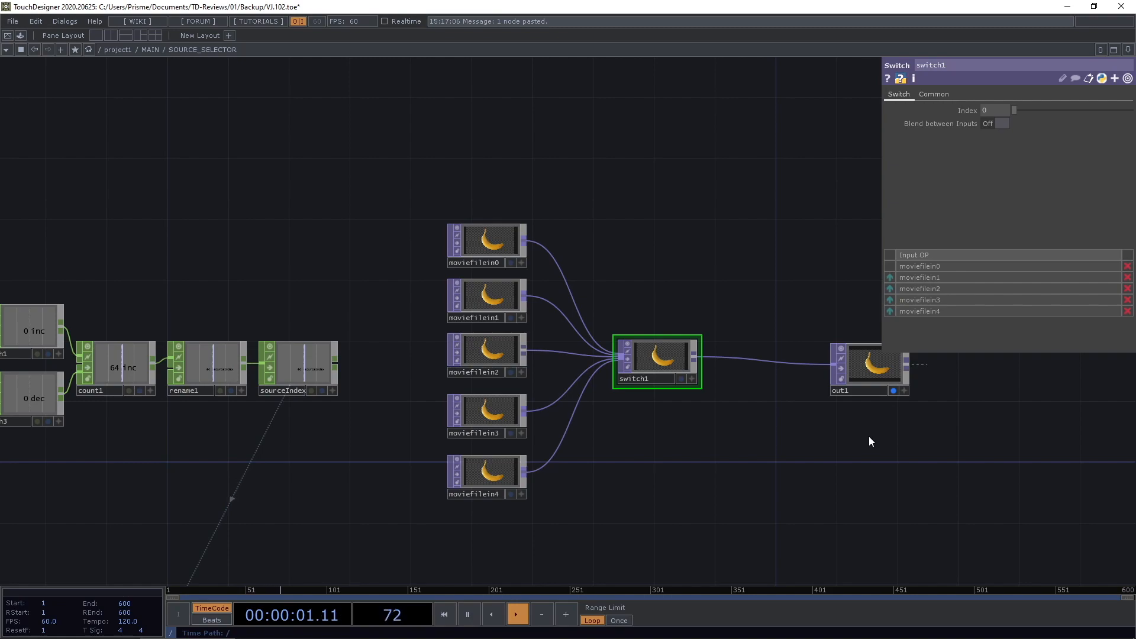
Examine switch1's input list and the parameters of the individual Movie File In operators feeding it.
left_click_drag(704, 460, 740, 448)
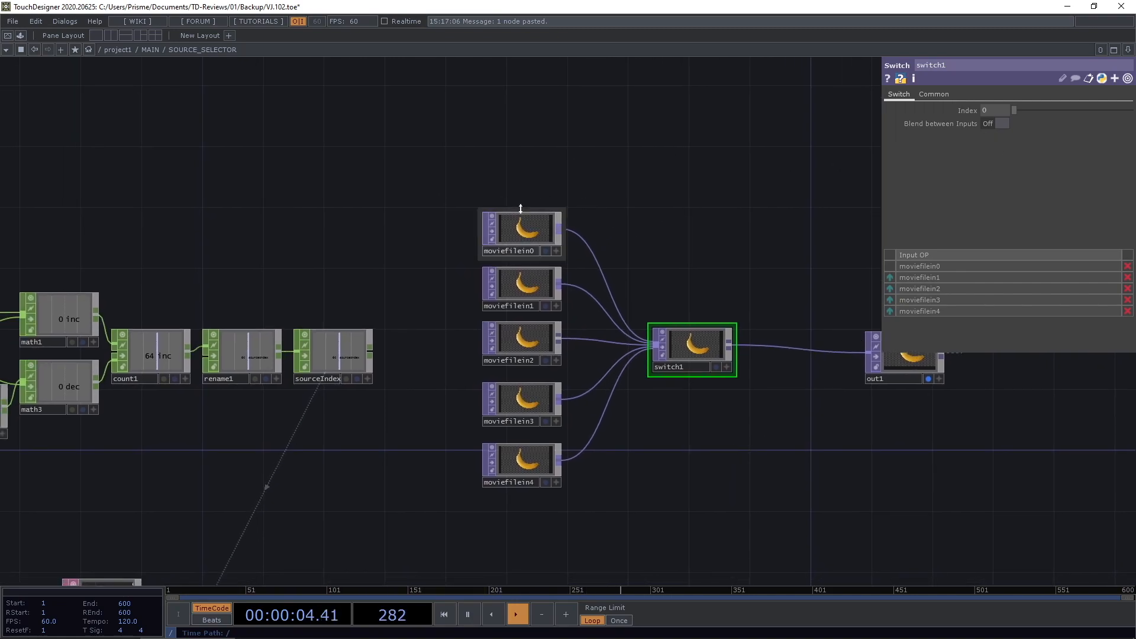
left_click_drag(493, 172, 507, 209)
right_click_drag(505, 206, 542, 327)
right_click_drag(459, 446, 547, 528)
left_click(709, 384)
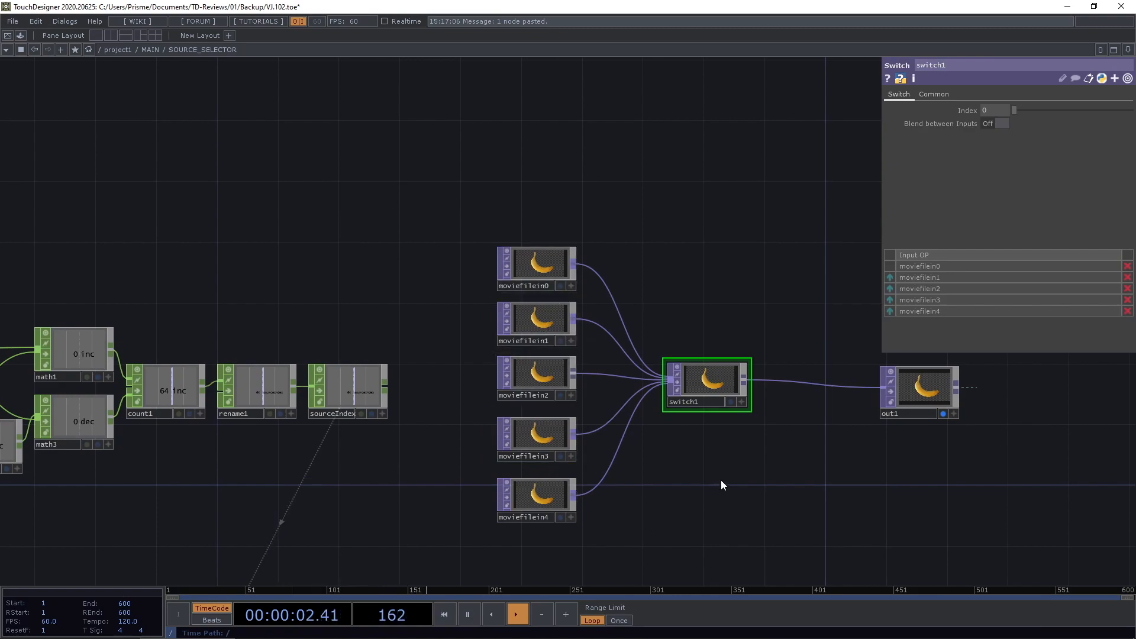
left_click_drag(695, 489, 694, 435)
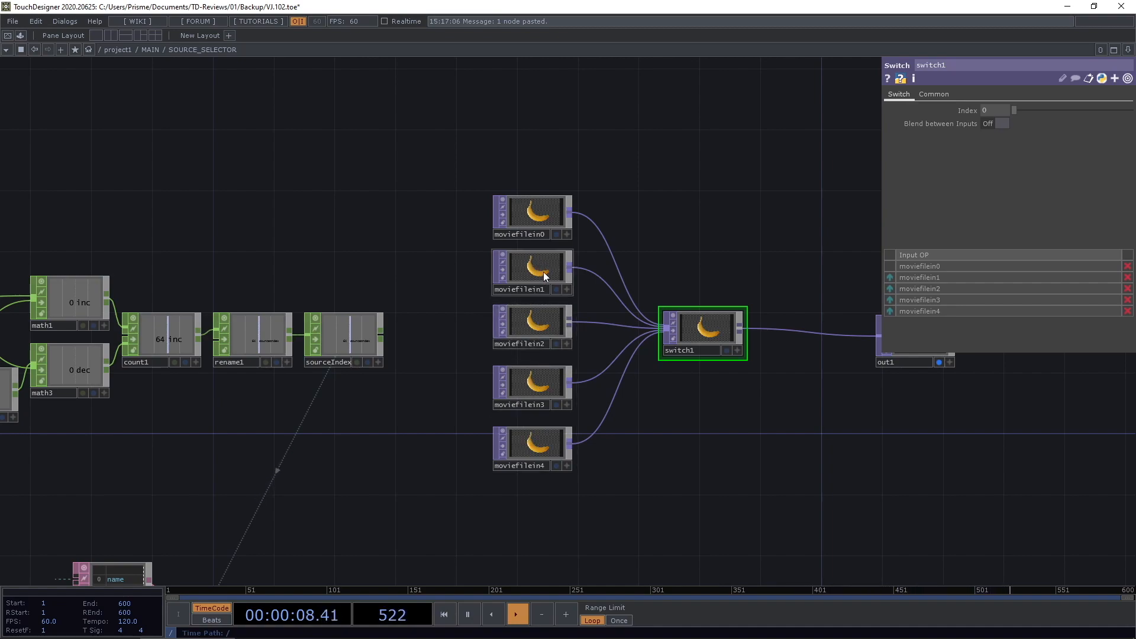
left_click(536, 327)
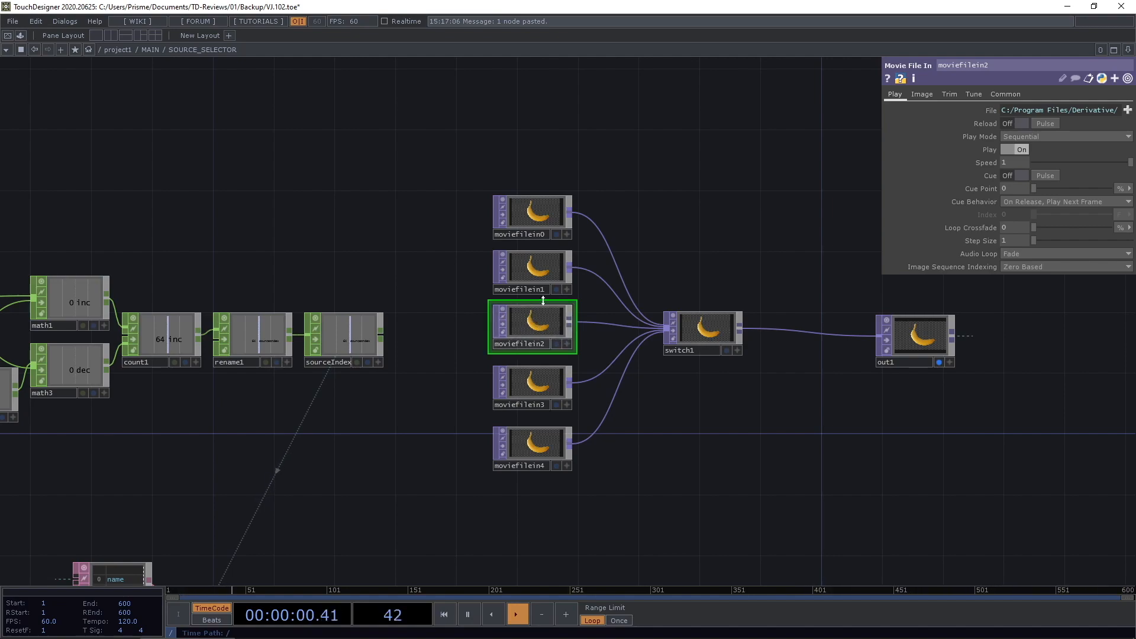
left_click(536, 387)
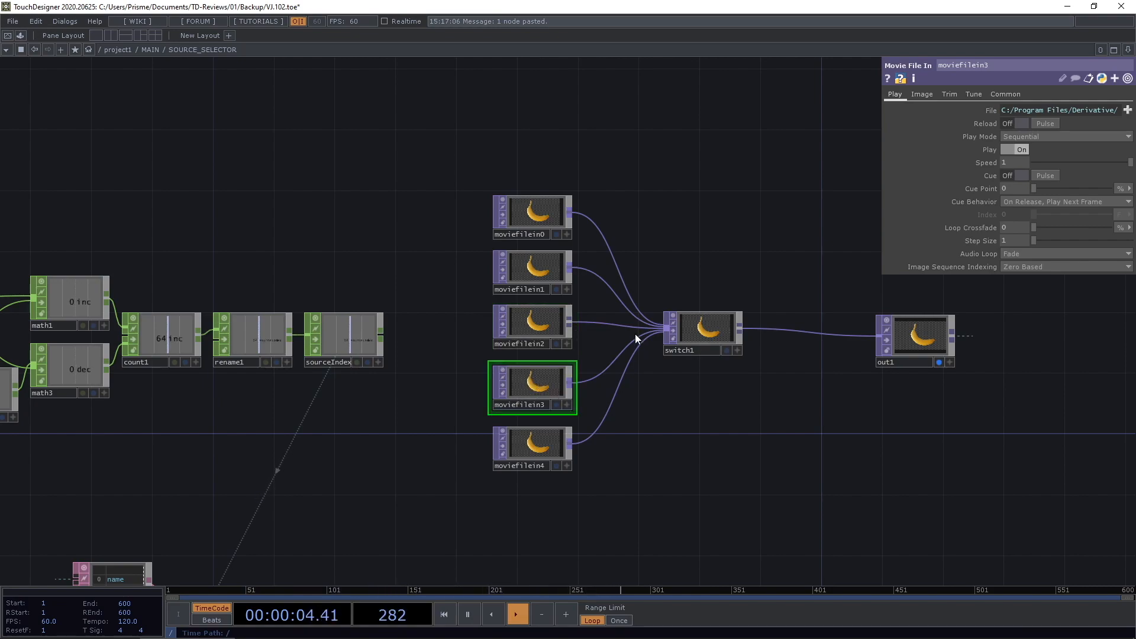
left_click(695, 328)
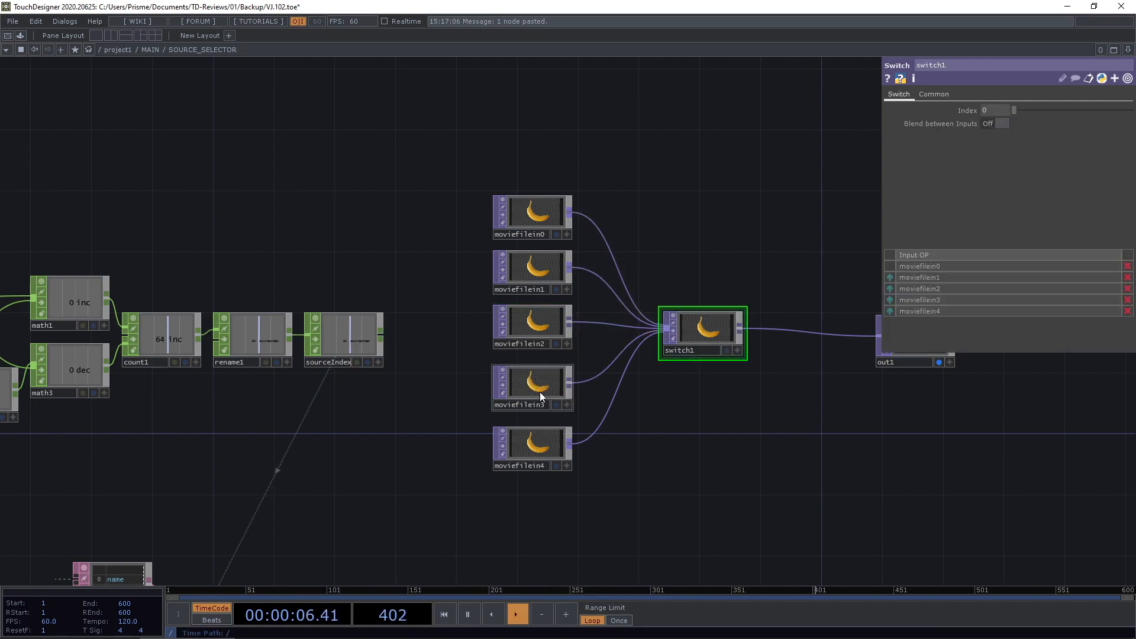
right_click_drag(475, 325, 532, 392)
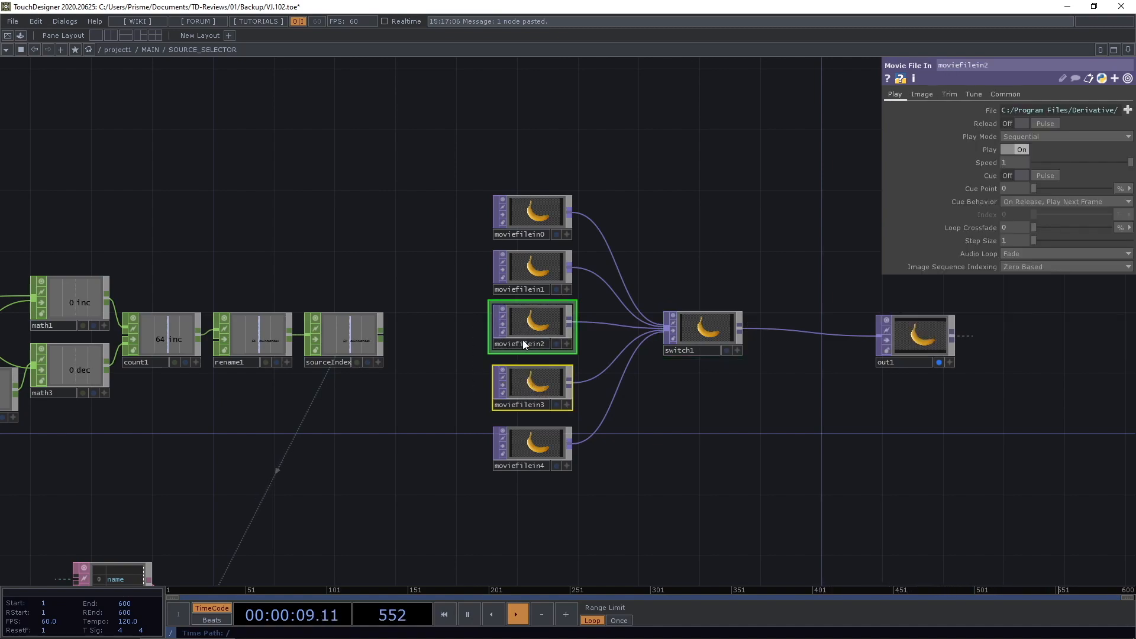
left_click(457, 364)
left_click_drag(457, 384, 486, 378)
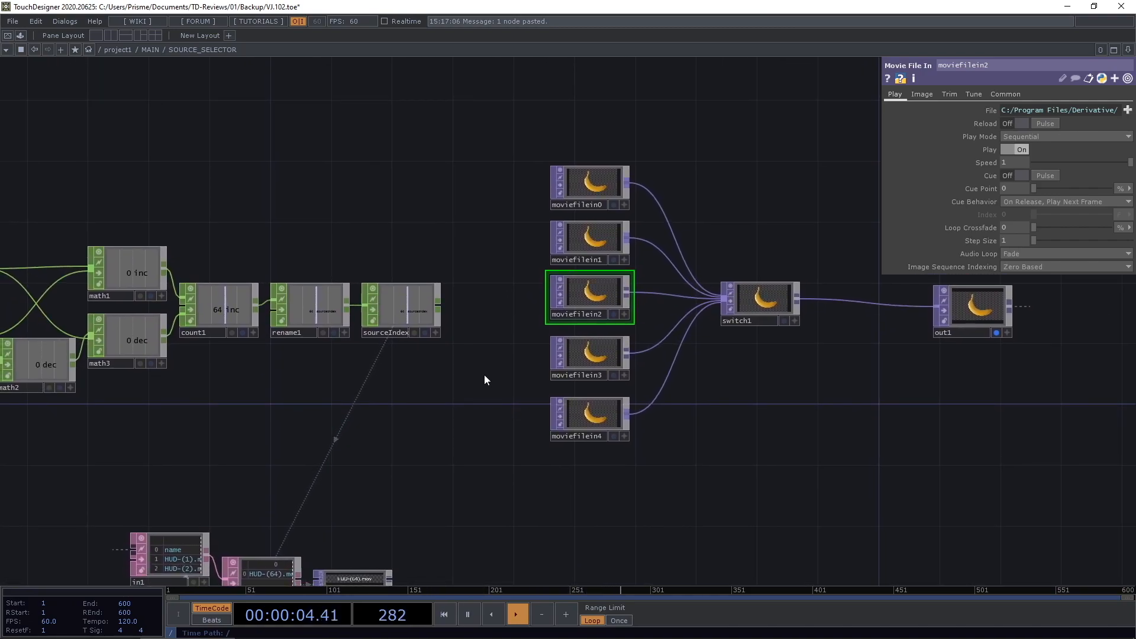
left_click(591, 354)
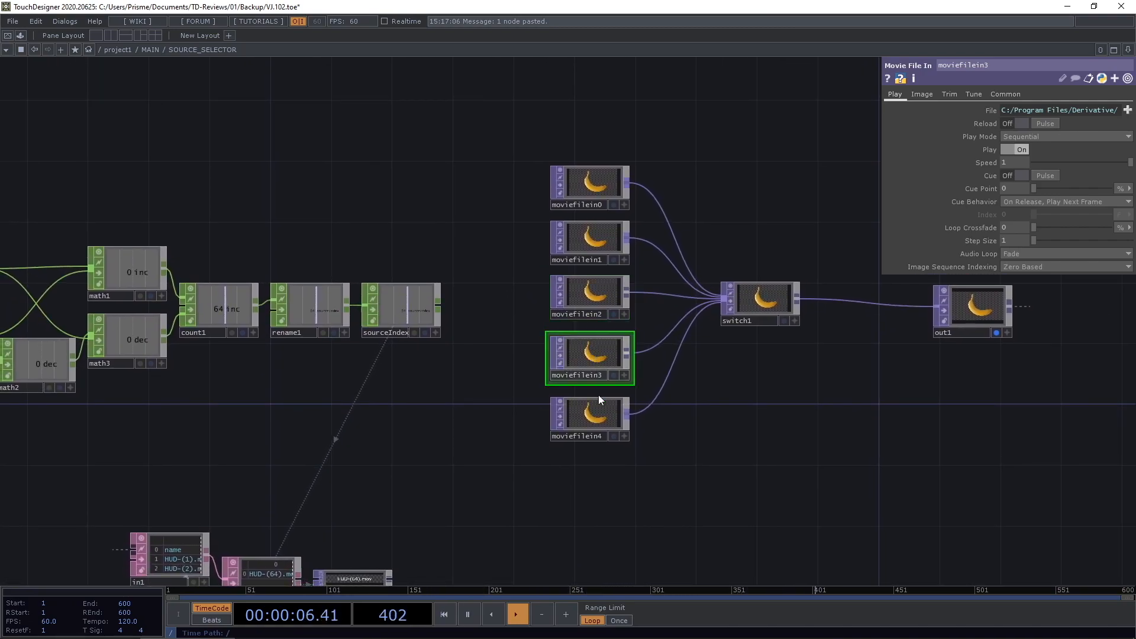
left_click(595, 418)
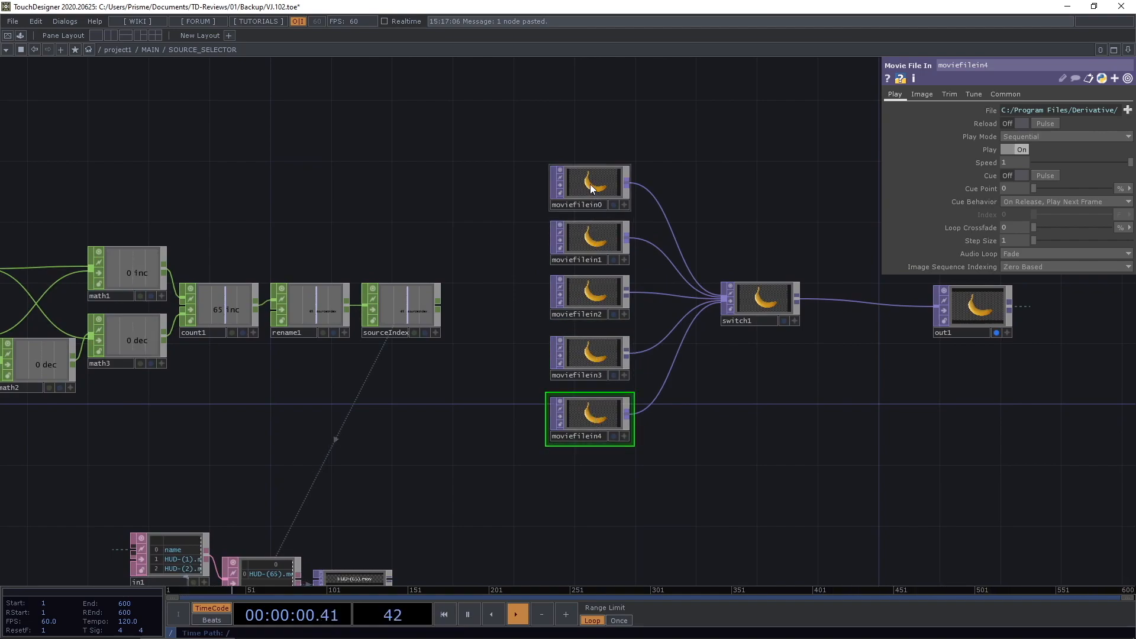
left_click(590, 189)
left_click(588, 240)
left_click(583, 296)
left_click(600, 242)
left_click(595, 184)
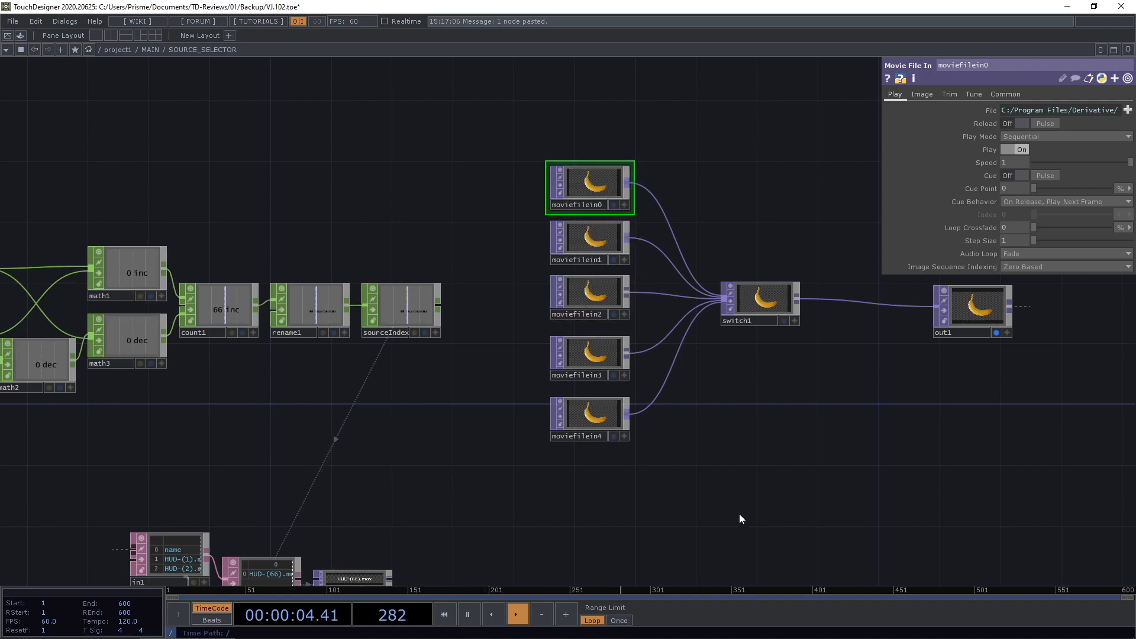
Move the five Movie File In operators and switch1 together to the right, placing switch1 directly beside out1.
left_click_drag(739, 519, 756, 473)
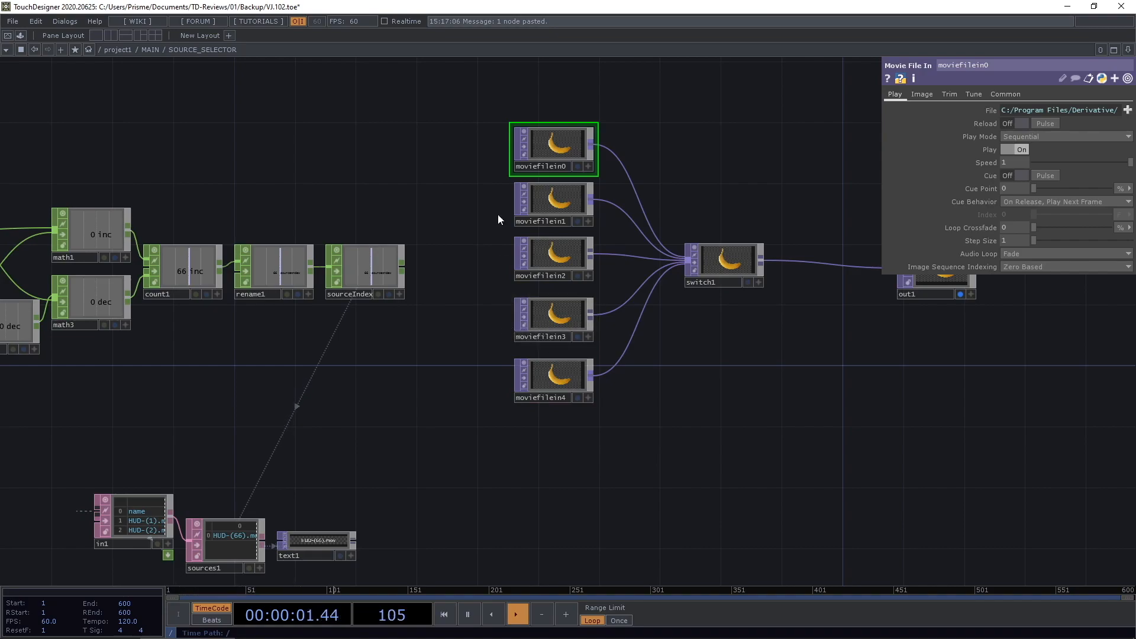
right_click_drag(503, 86, 793, 418)
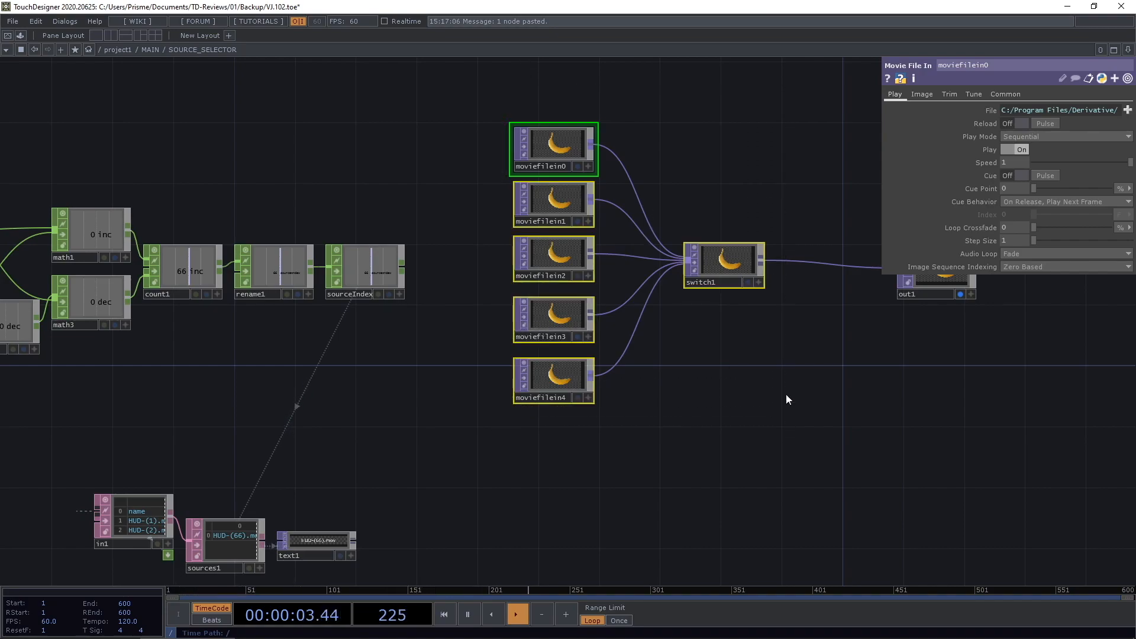
left_click_drag(793, 418, 717, 482)
left_click_drag(653, 324, 767, 331)
left_click_drag(747, 410, 830, 394)
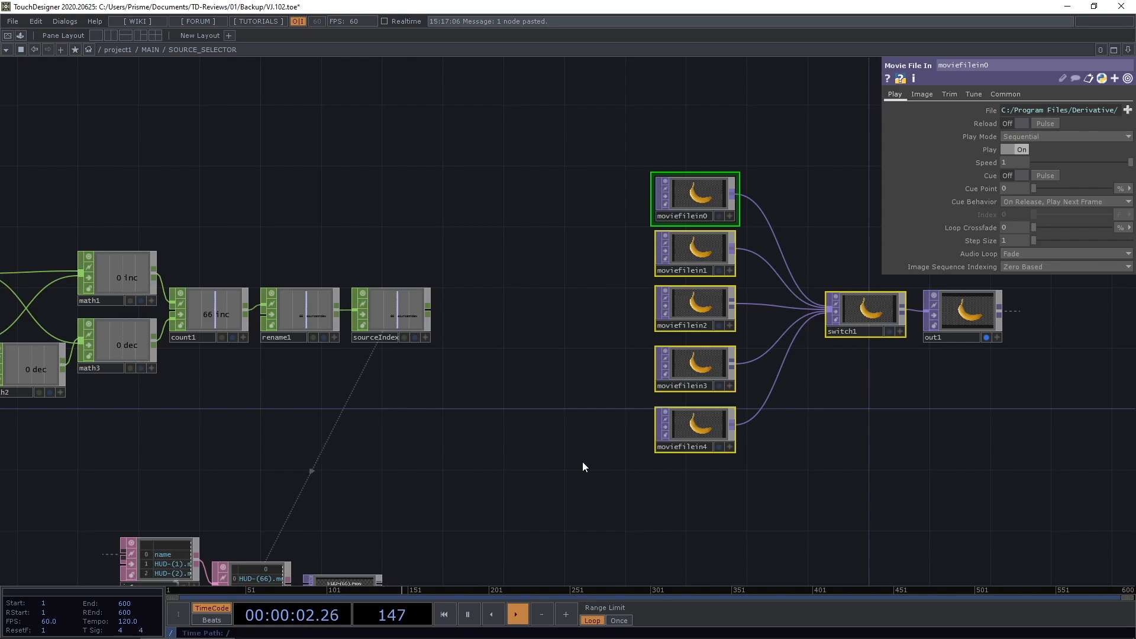
mouse_move(577, 348)
left_mouse_down()
mouse_move(602, 308)
mouse_move(642, 312)
mouse_move(577, 339)
left_mouse_up()
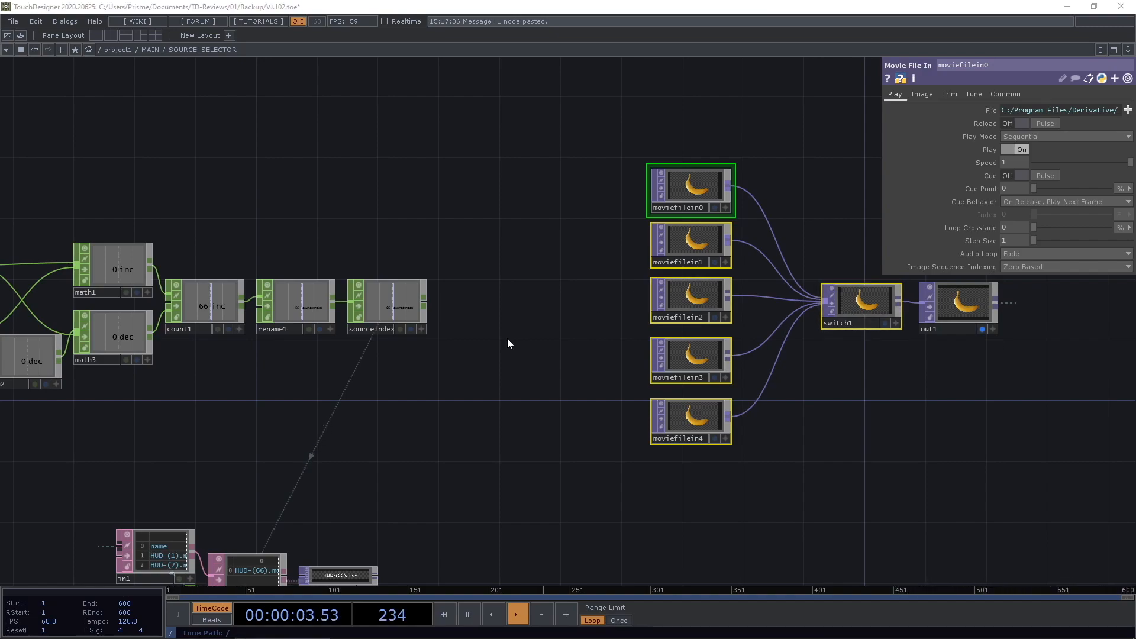
mouse_move(508, 337)
left_mouse_down()
mouse_move(514, 322)
mouse_move(523, 329)
mouse_move(512, 339)
left_mouse_up()
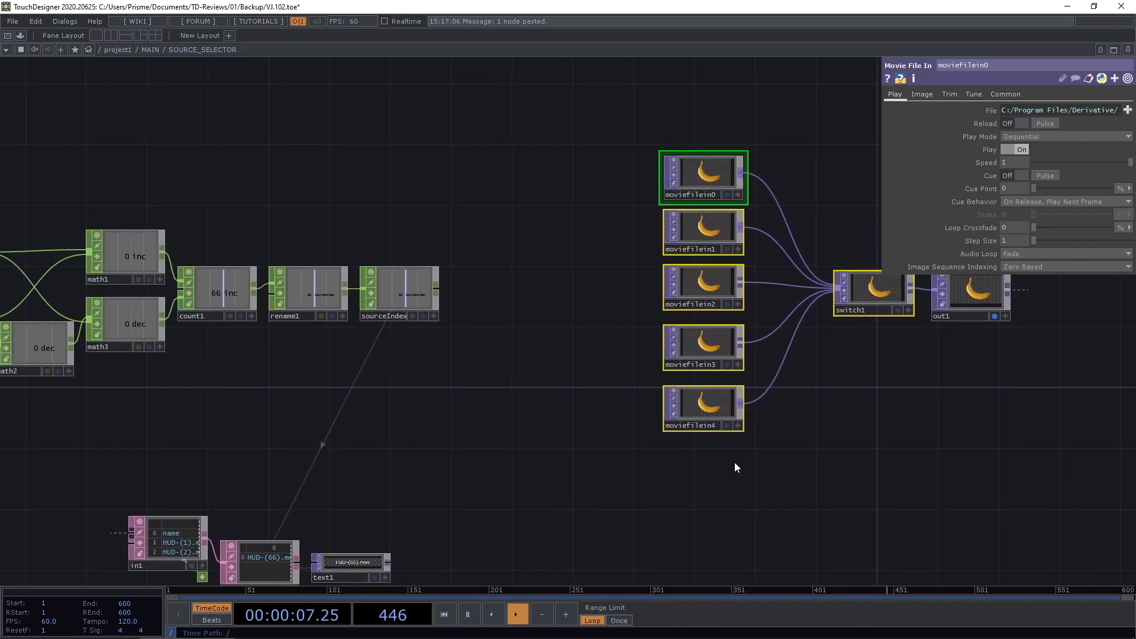
mouse_move(715, 467)
left_mouse_down()
mouse_move(781, 461)
mouse_move(703, 462)
left_mouse_up()
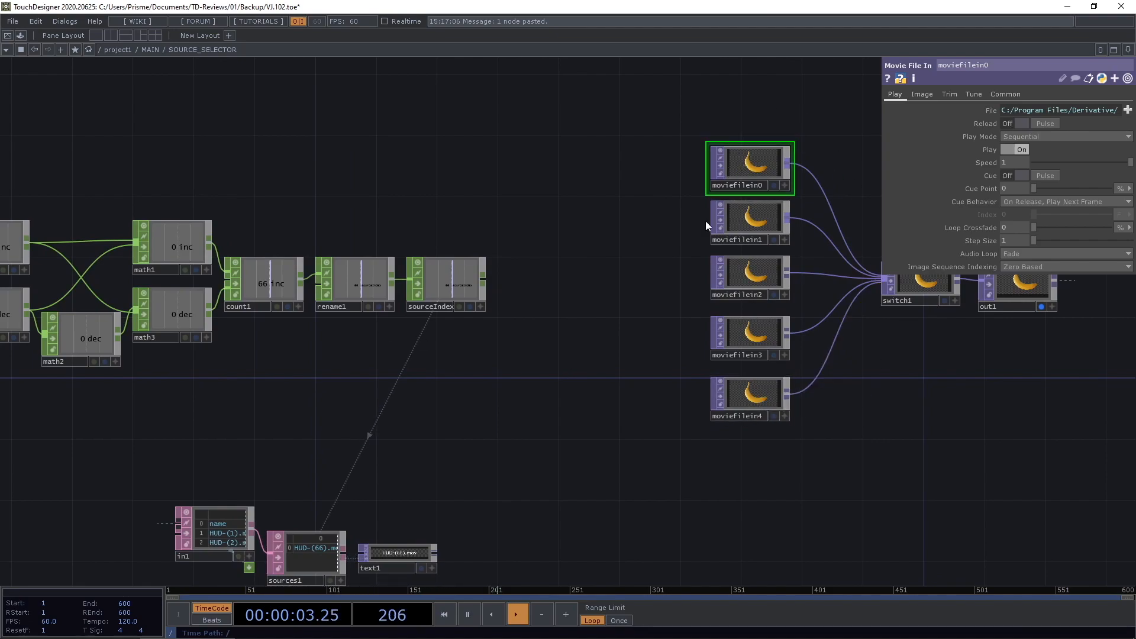
Duplicate count1 directly beneath it with the same inputs from math1 and math3.
left_click_drag(466, 435, 630, 422)
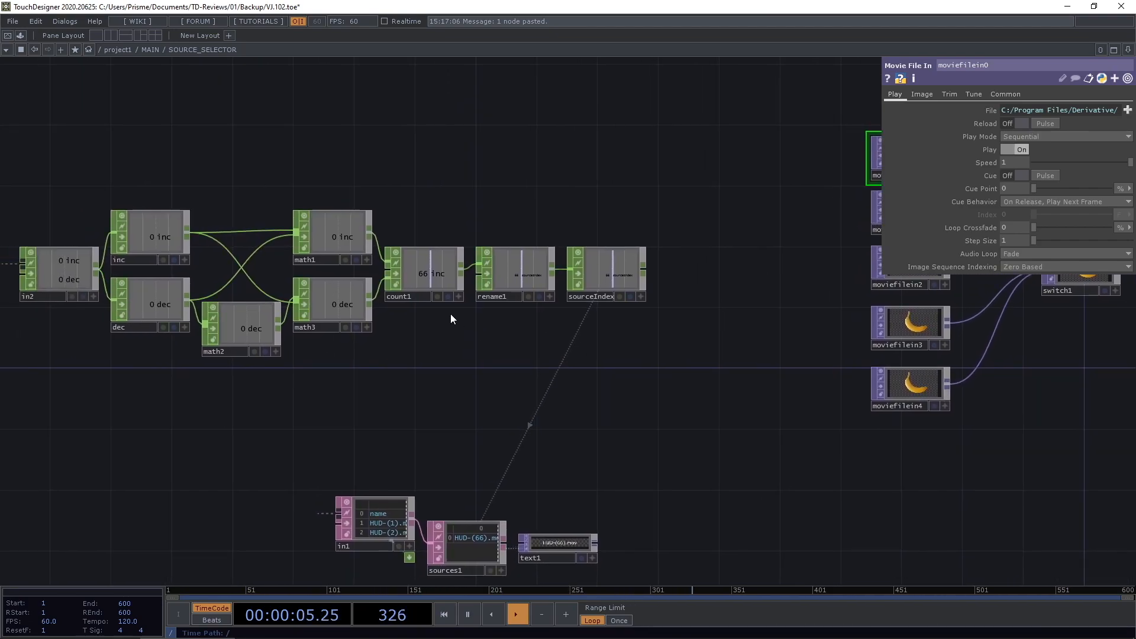
left_click(432, 274)
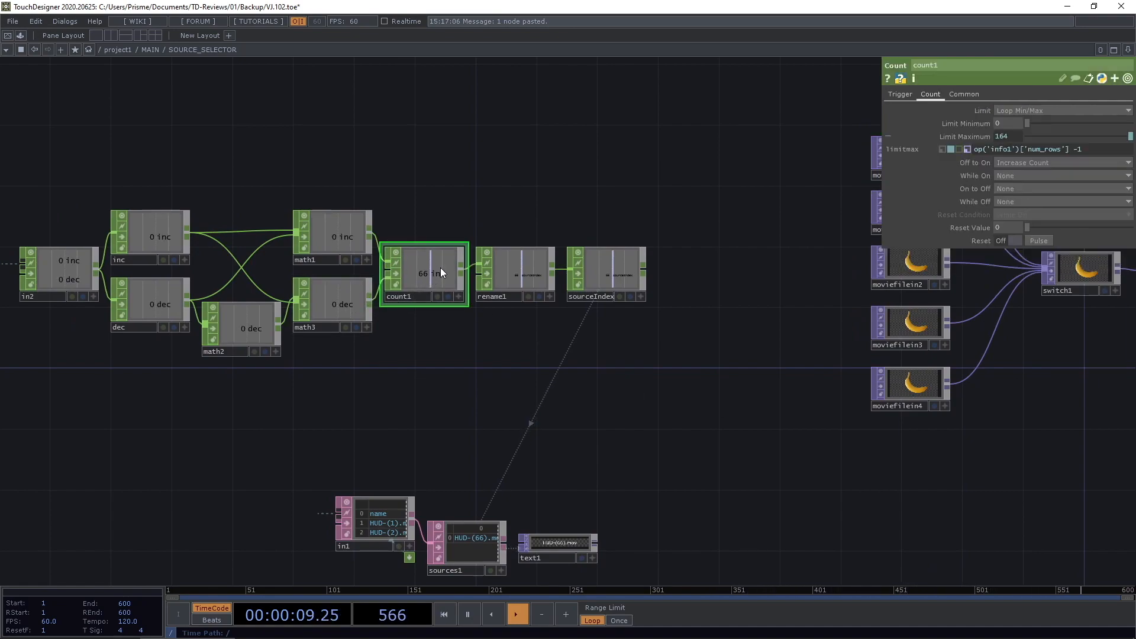
key("ctrl+c")
key("ctrl+v")
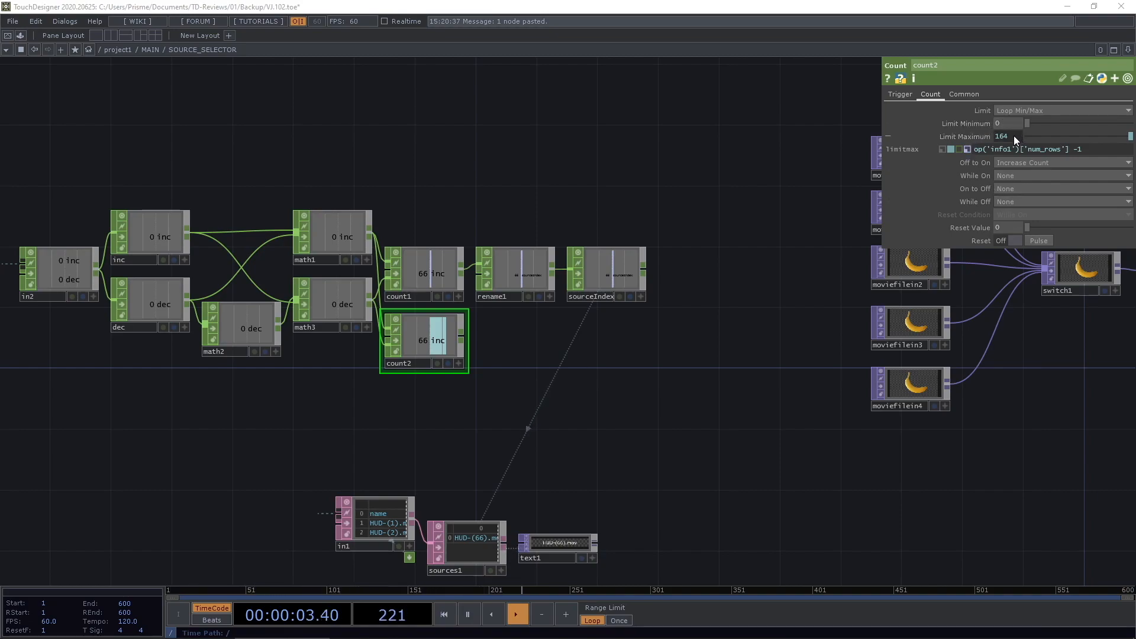
Replace count2's limit maximum expression with a constant 4 and set its reset value to 2.
mouse_move(1094, 149)
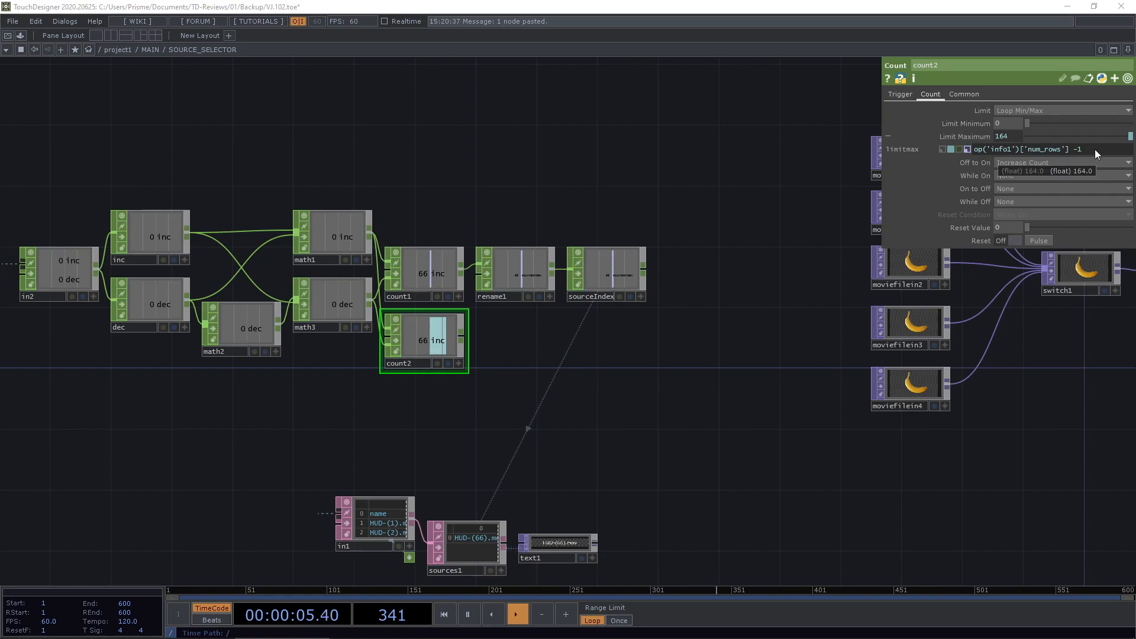
left_click_drag(1094, 149, 901, 147)
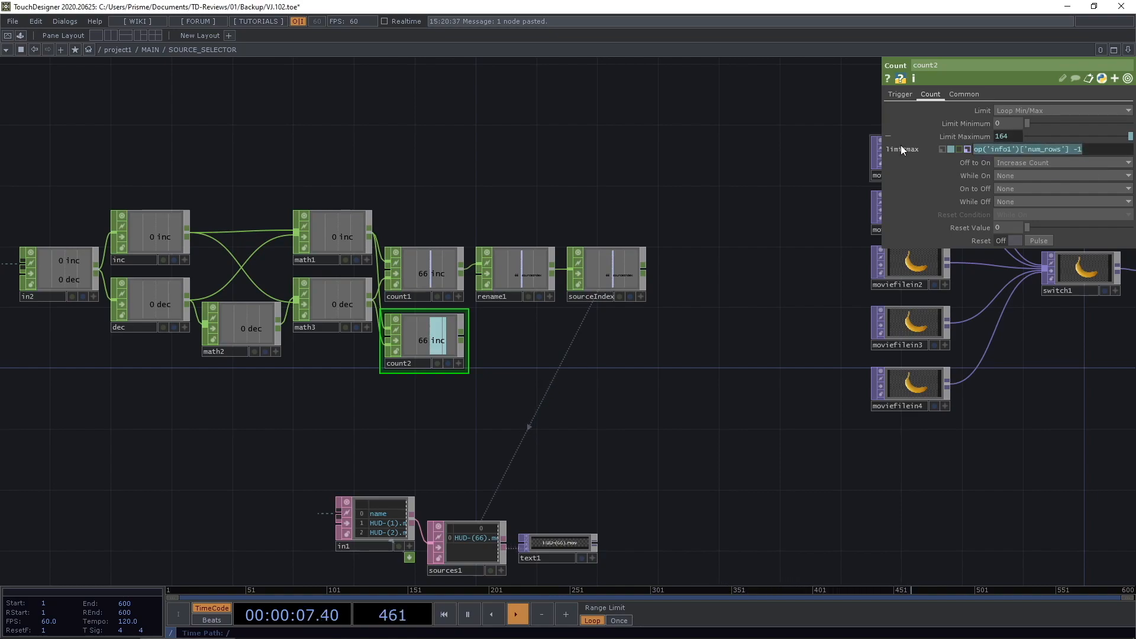
key("BackSpace")
type("4")
key("Return")
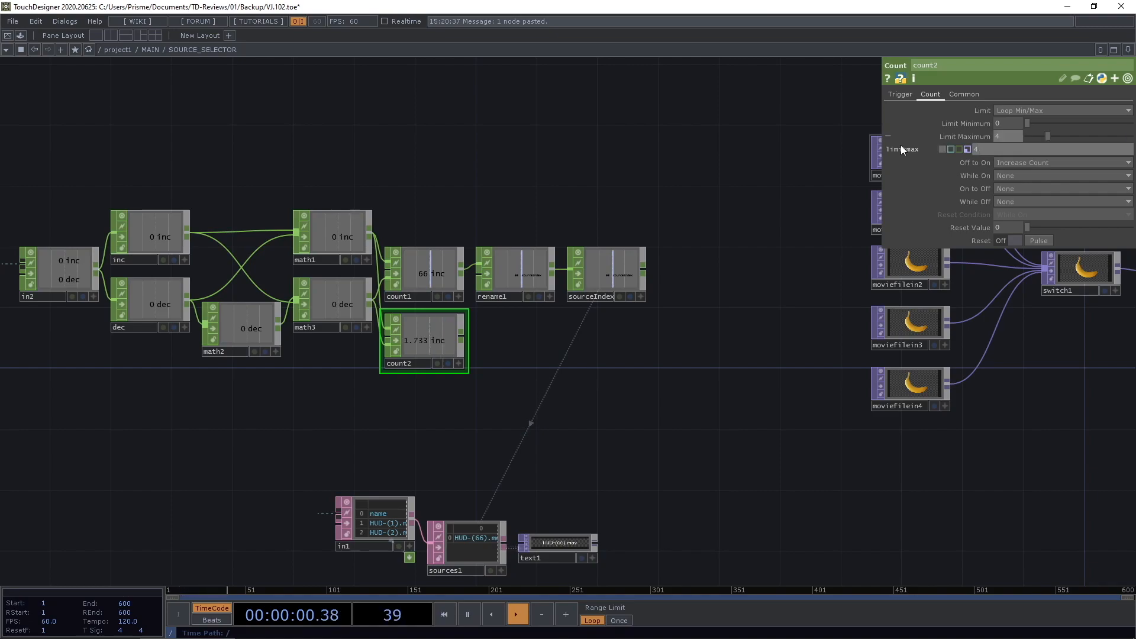
left_click(967, 136)
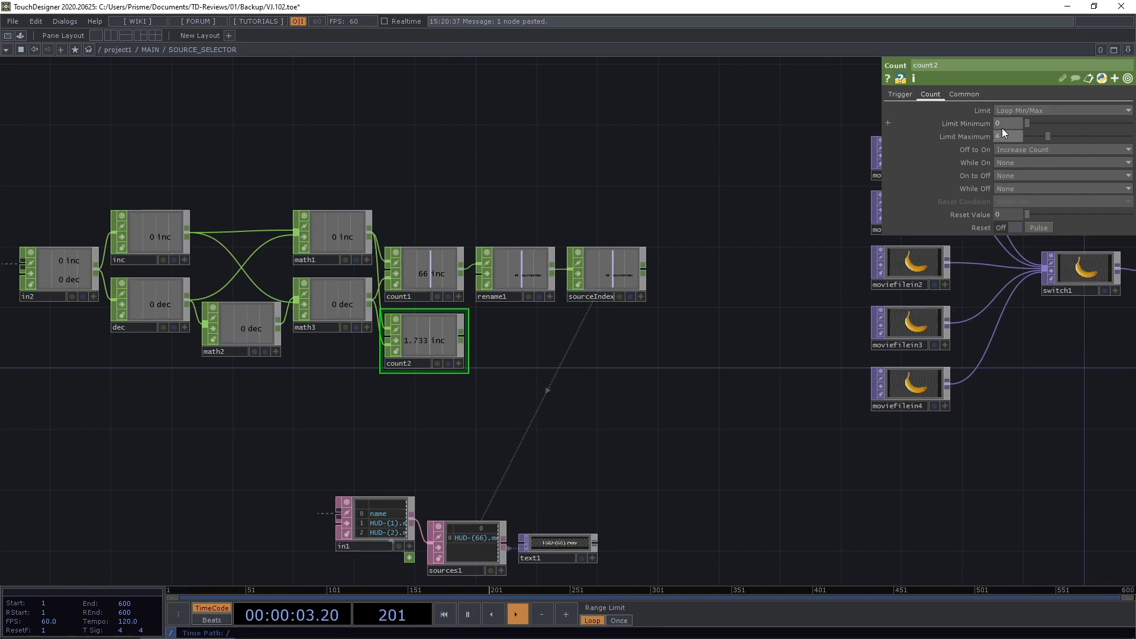
left_click(1006, 214)
type("2")
key("Return")
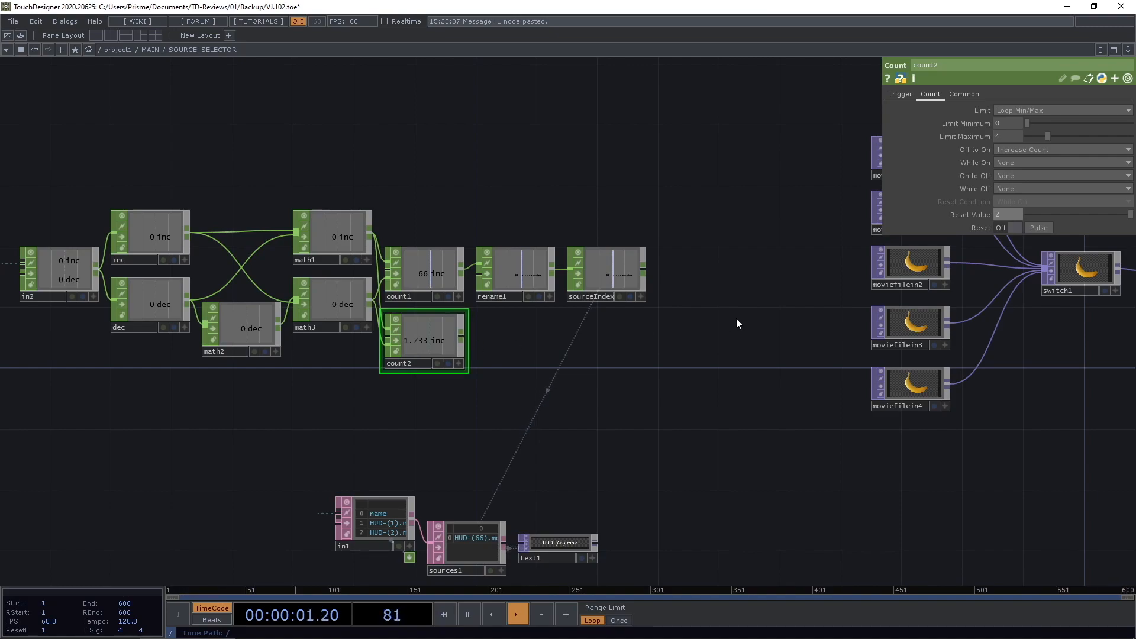
left_click_drag(736, 318, 636, 324)
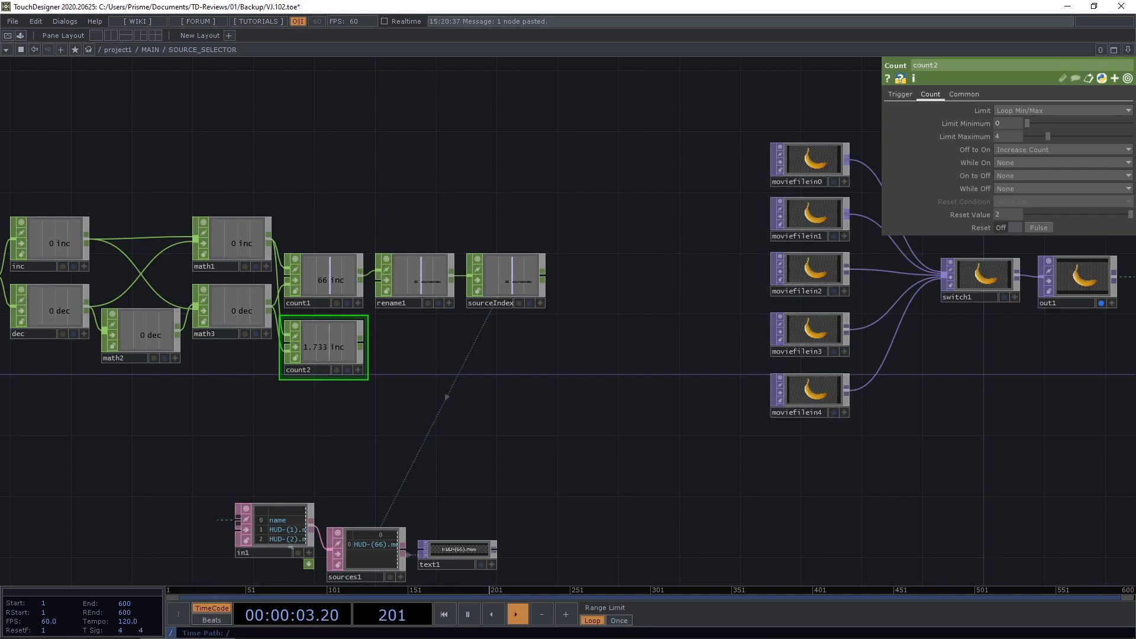
middle_click_drag(331, 338, 329, 268)
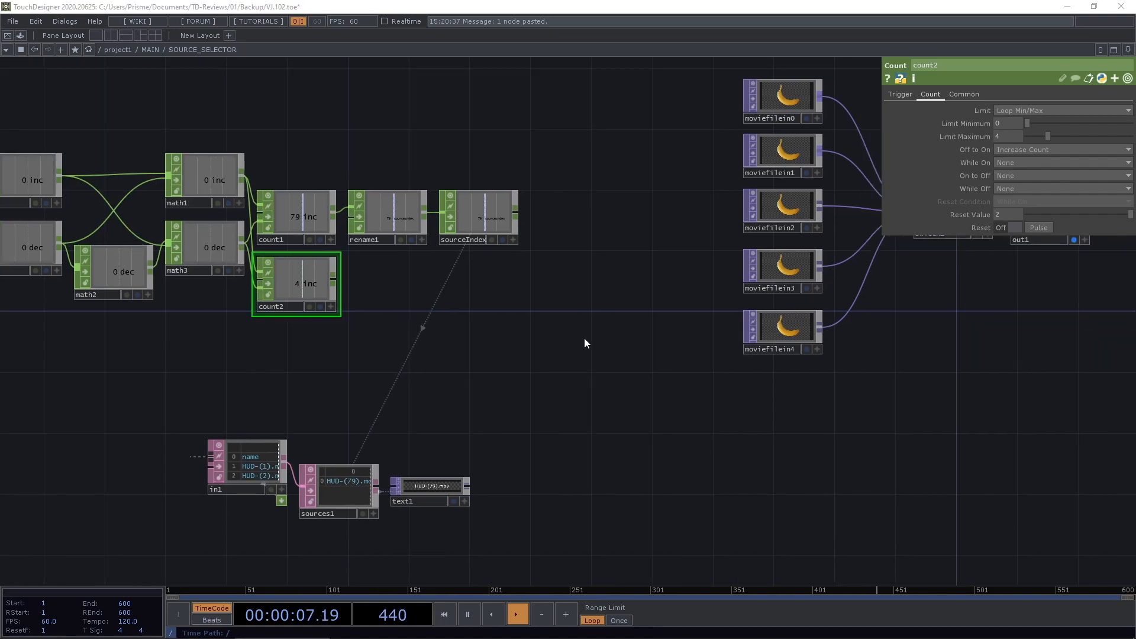
Drive switch1's Index parameter with a CHOP reference to count2's inc channel.
left_click_drag(563, 332, 534, 385)
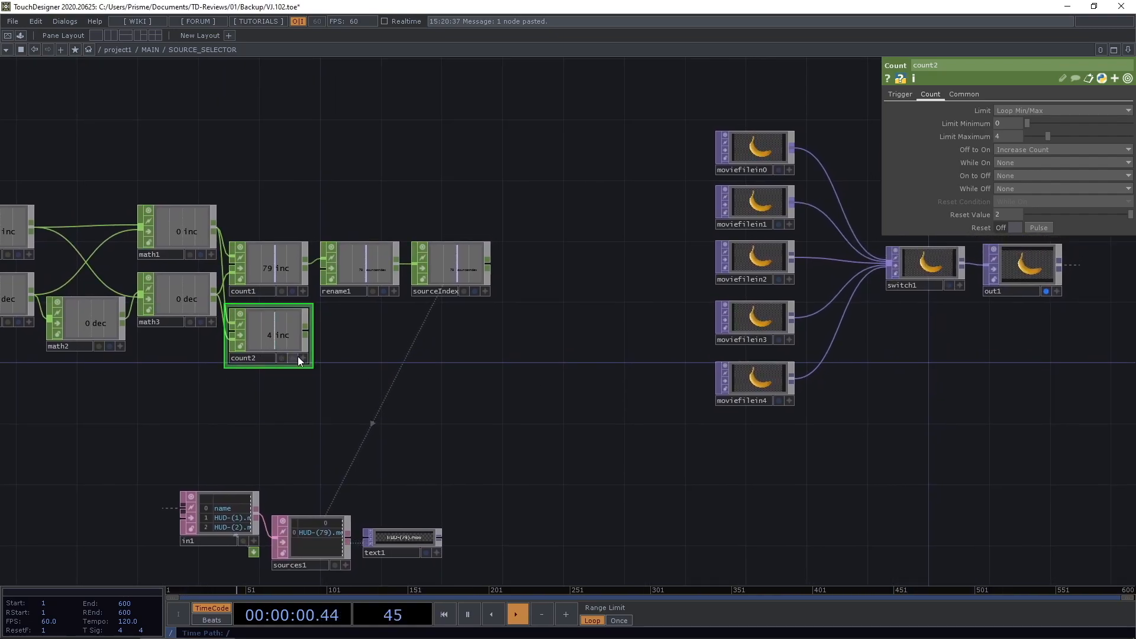
left_click_drag(272, 335, 1000, 111)
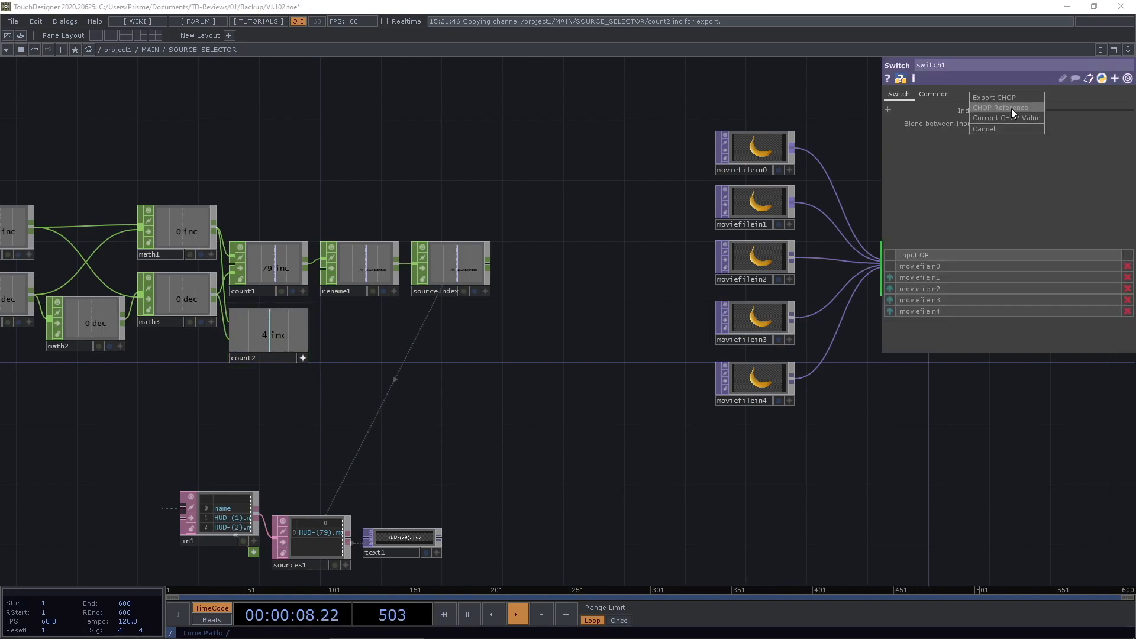
left_click(1010, 108)
left_click_drag(675, 218, 606, 222)
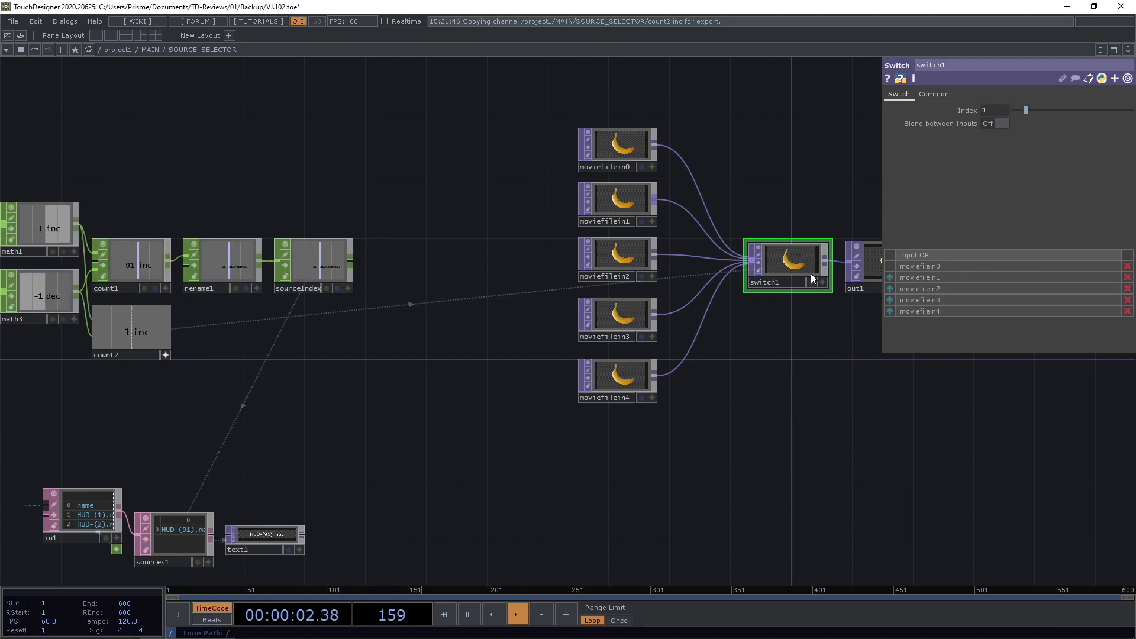
left_click_drag(763, 413, 467, 421)
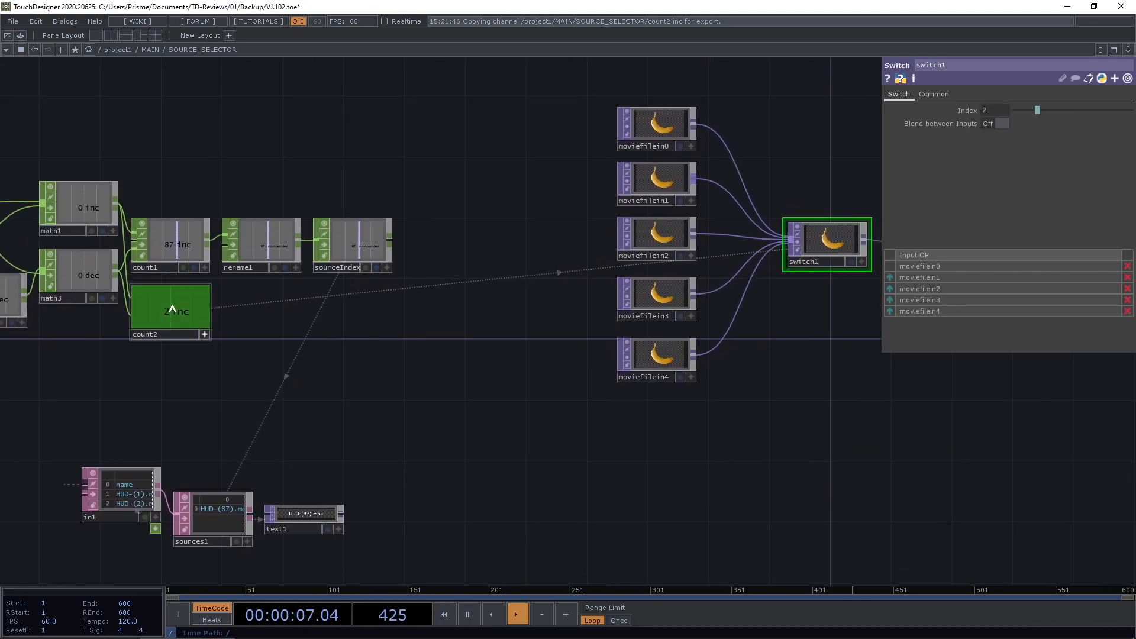
Examine the sourceIndex Null, the in1 file table and moviefilein2's playback parameters.
left_click(356, 244)
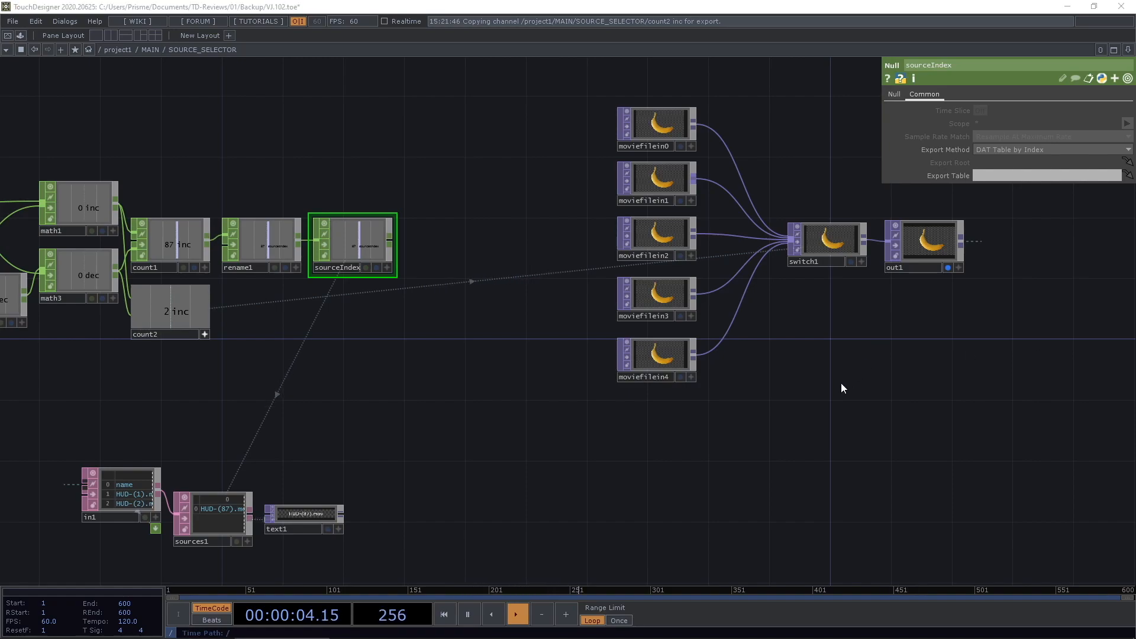
left_click_drag(487, 355, 483, 368)
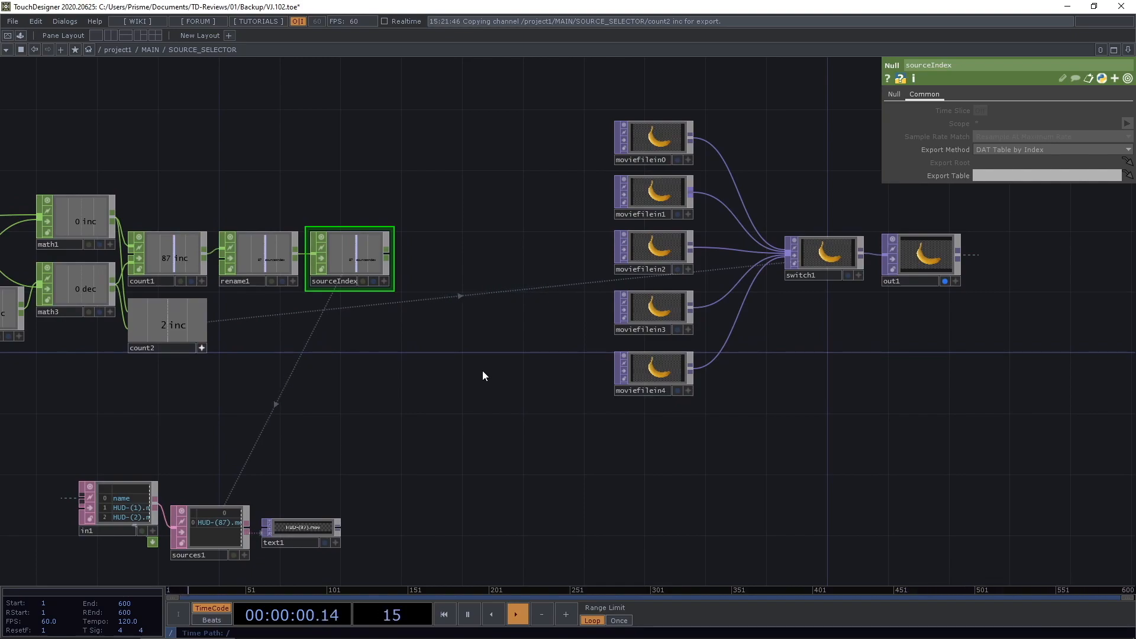
left_click_drag(483, 376, 481, 421)
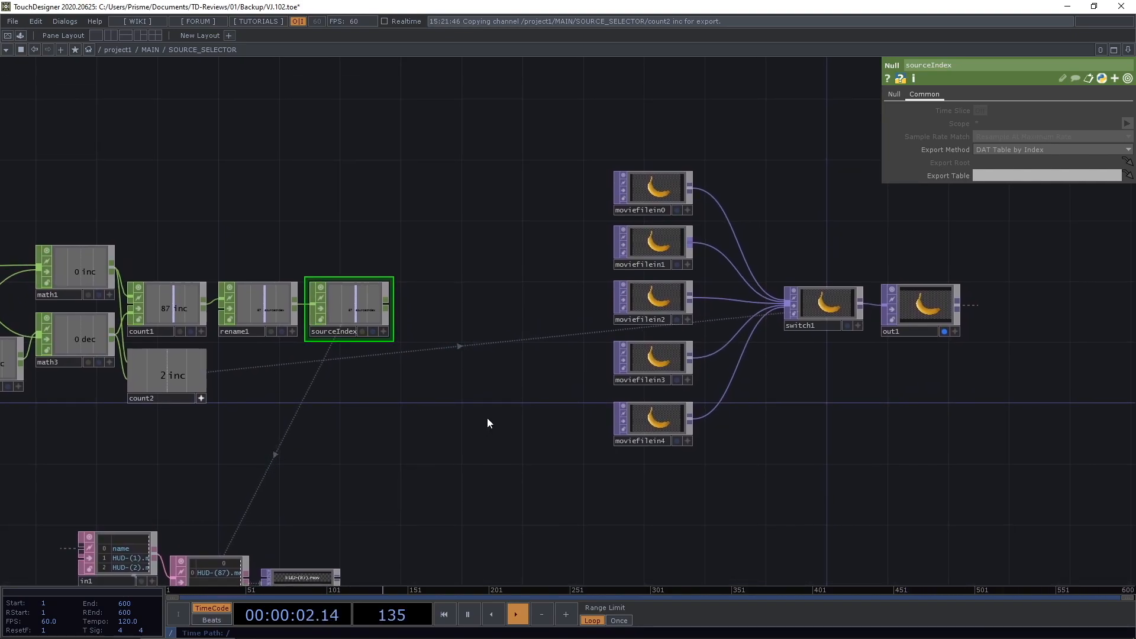
left_click_drag(487, 417, 485, 270)
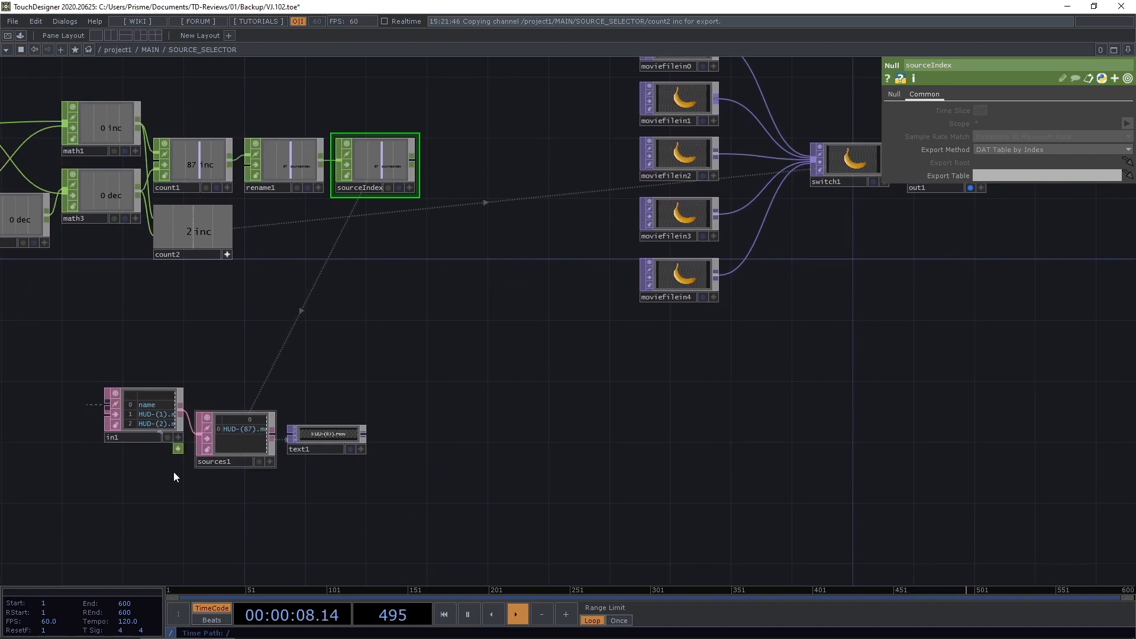
left_click(149, 417)
scroll(142, 408, "up", 5)
scroll(119, 356, "up", 3)
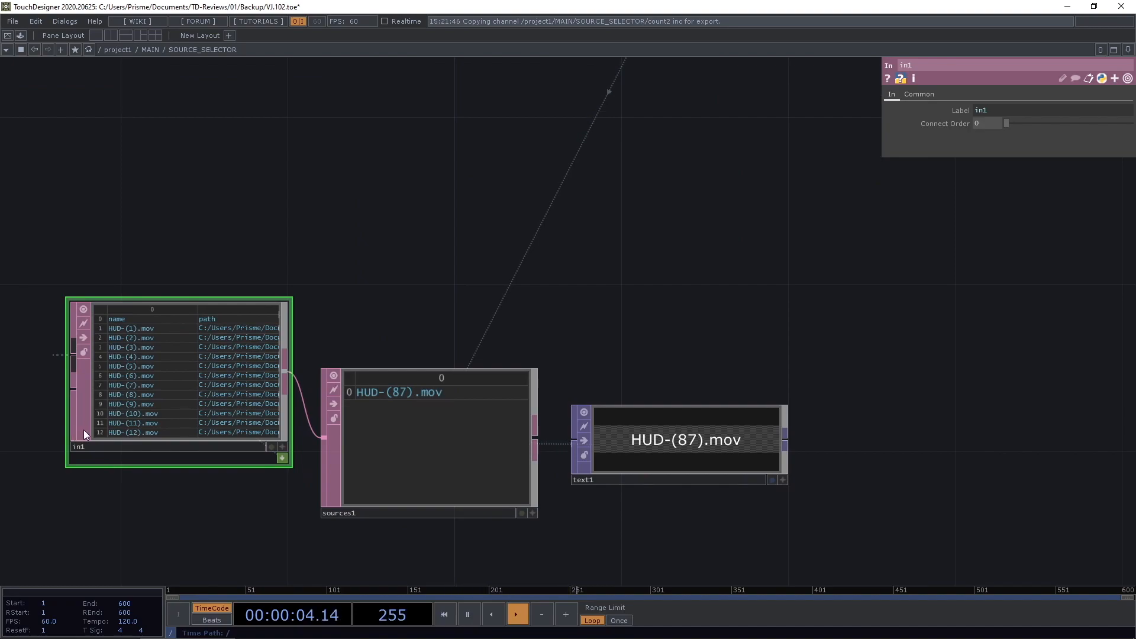
scroll(84, 429, "down", 9)
left_click_drag(203, 364, 218, 410)
scroll(251, 347, "up", 3)
scroll(350, 327, "up", 5)
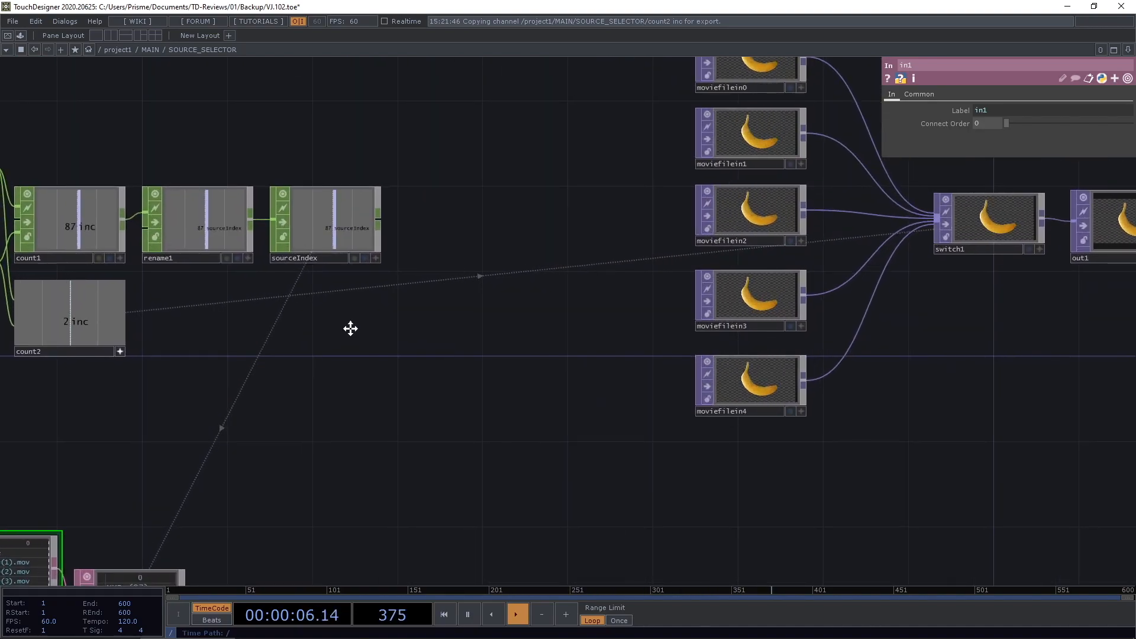
scroll(338, 363, "down", 8)
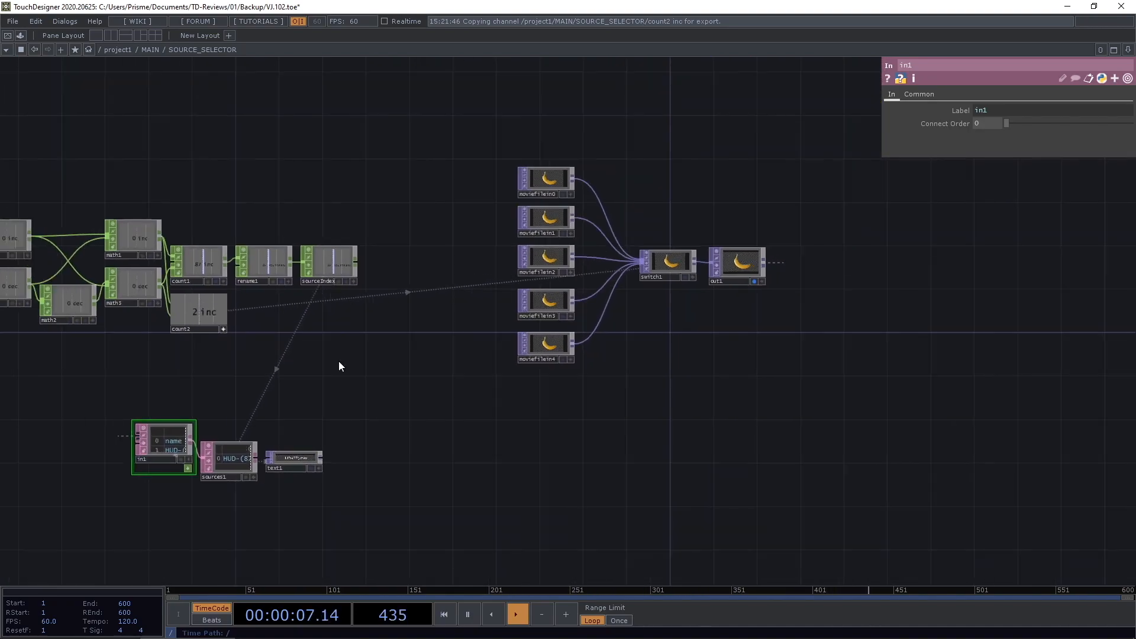
left_click(545, 258)
scroll(547, 256, "up", 2)
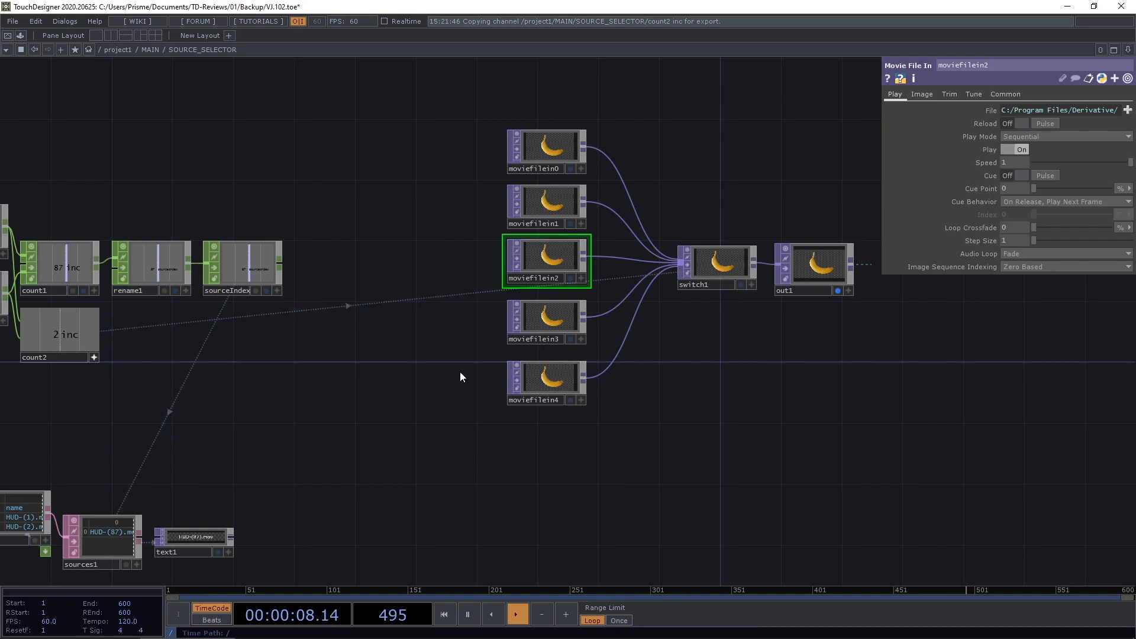
left_click_drag(377, 347, 395, 327)
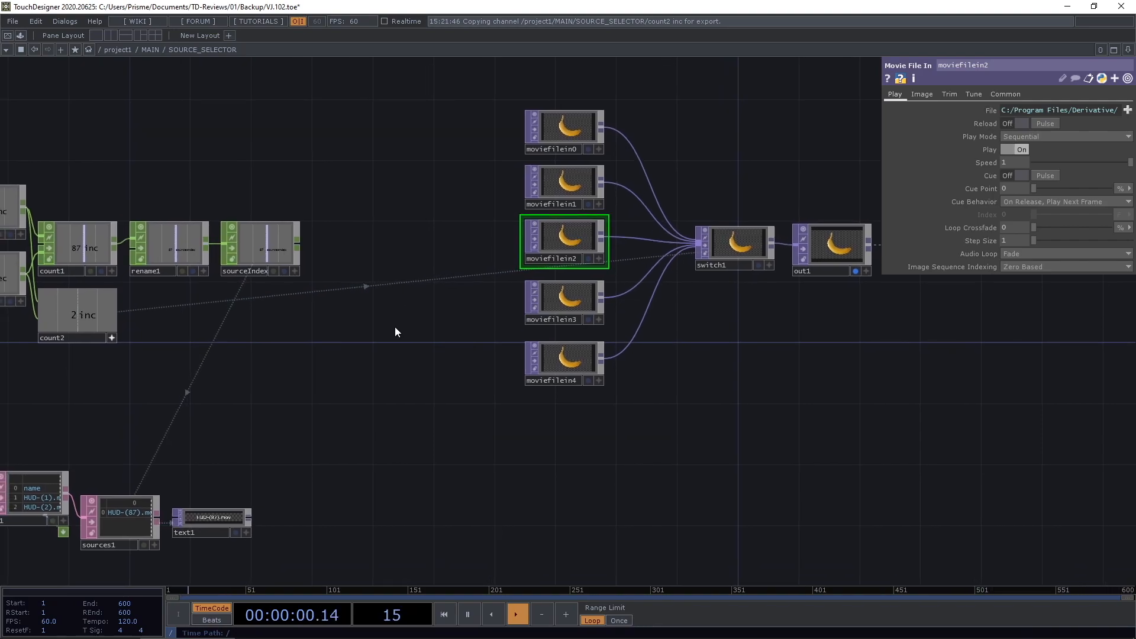
Add a Math CHOP fed by sourceIndex, placed up and to the right of it.
left_click(297, 243)
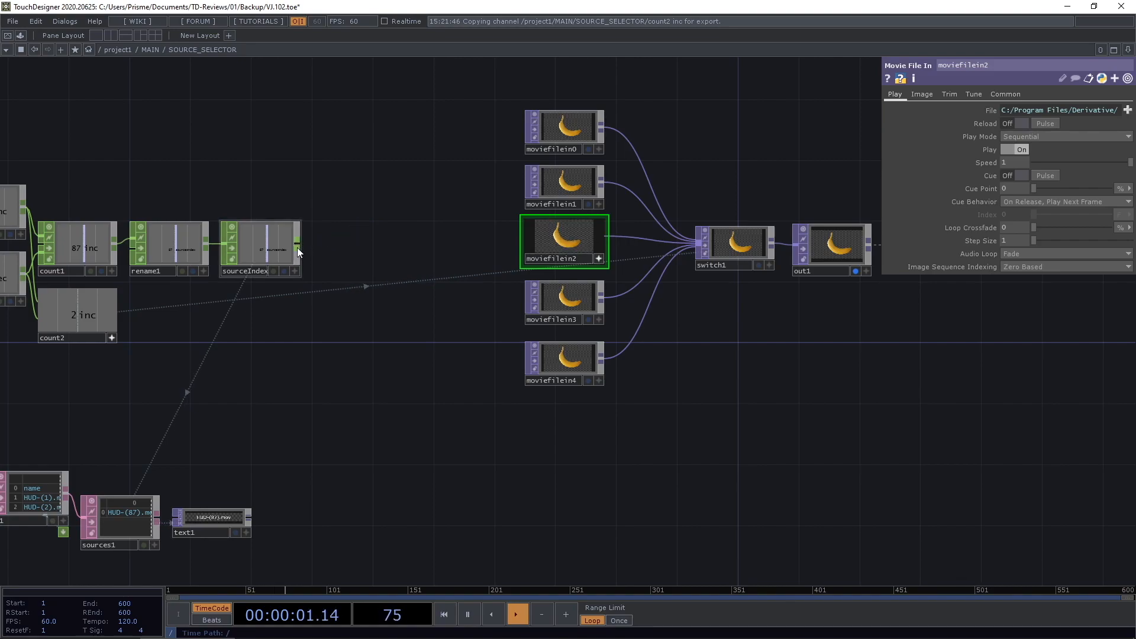
left_click(297, 248)
left_click(354, 217)
type("ma")
left_click(380, 139)
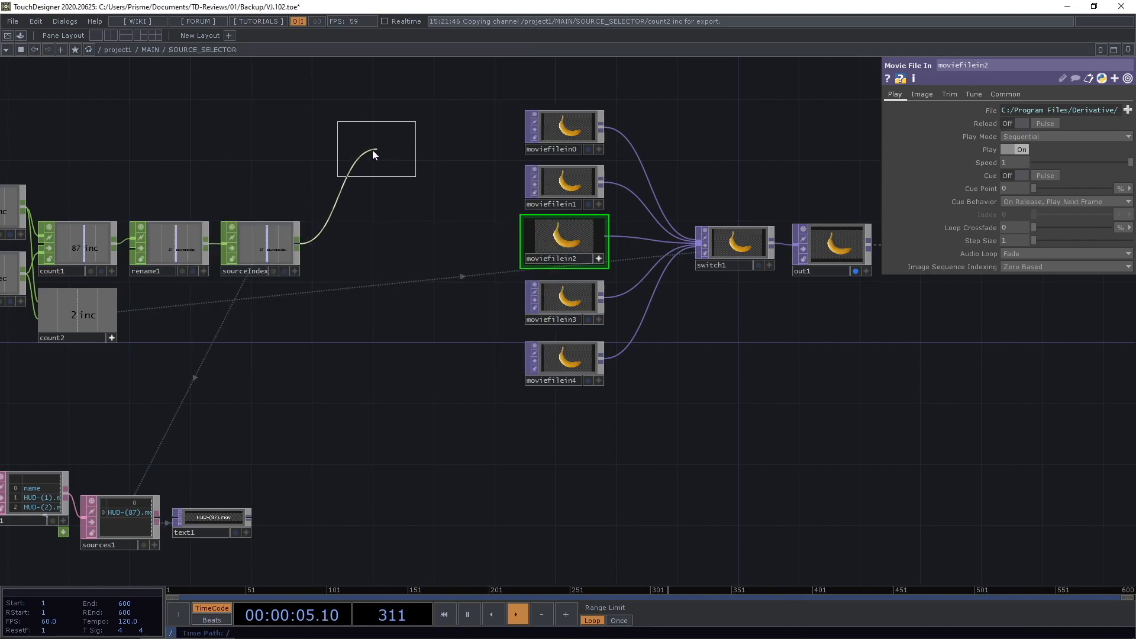
left_click(378, 144)
left_click_drag(378, 143, 372, 138)
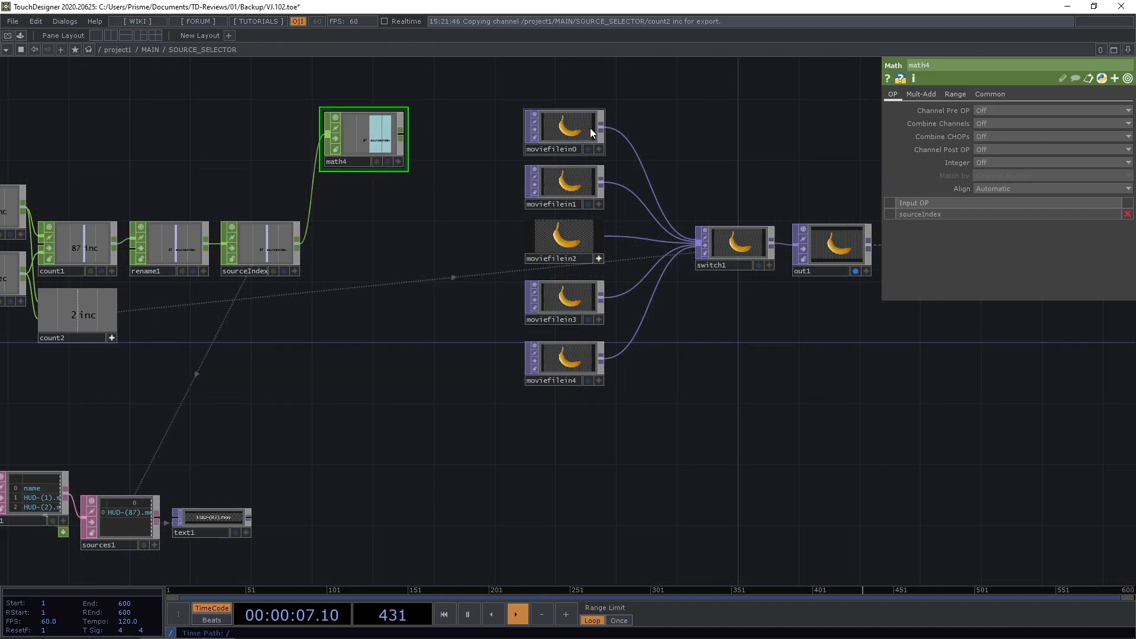
Set math4's Pre-Add to -2.
left_click(923, 95)
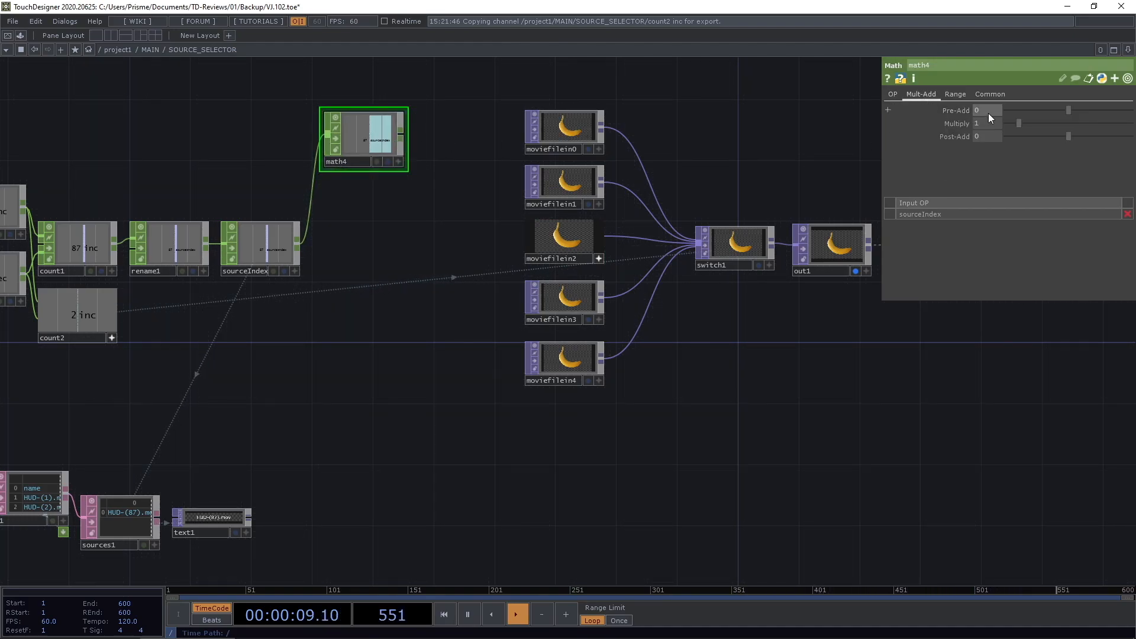
type("-2")
key("Return")
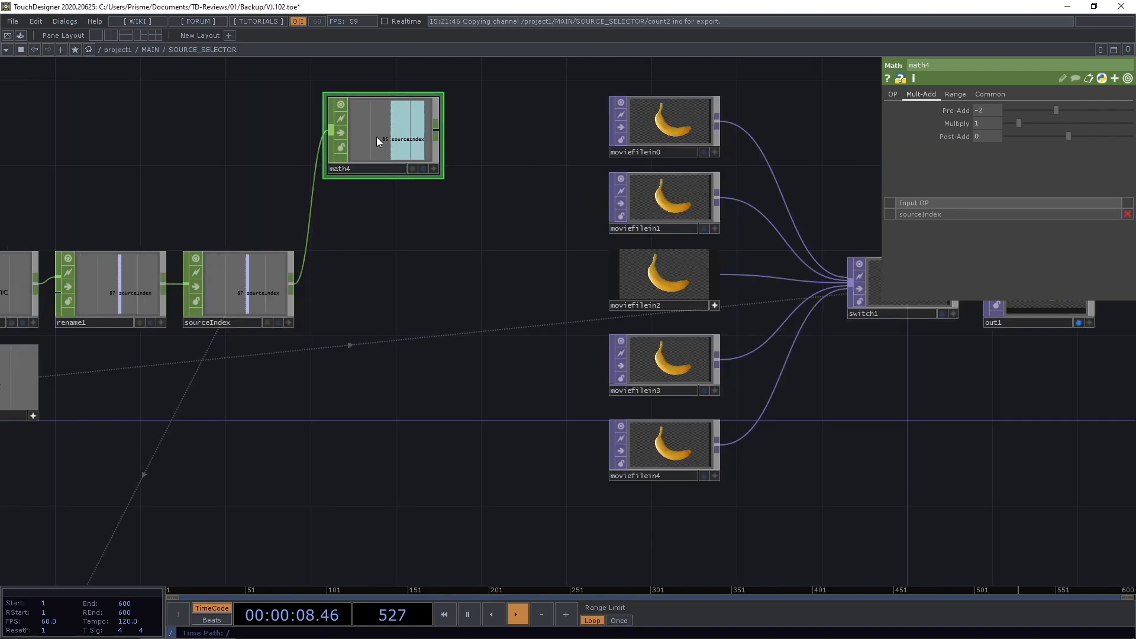
Duplicate math4 directly beneath it, keeping the sourceIndex input, and set the copy's Pre-Add to -1.
key("ctrl+c")
key("ctrl+v")
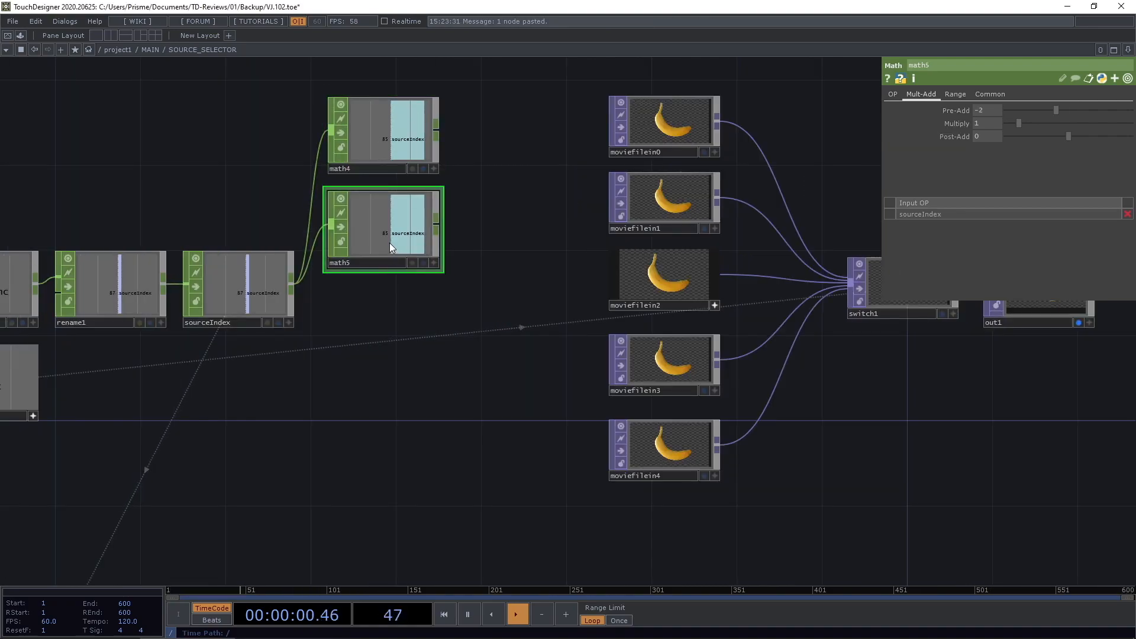
left_click_drag(989, 111, 936, 108)
type("-1")
key("Return")
Duplicate math5 further down, below the level of sourceIndex, and set the copy's Pre-Add to +1.
key("ctrl+c")
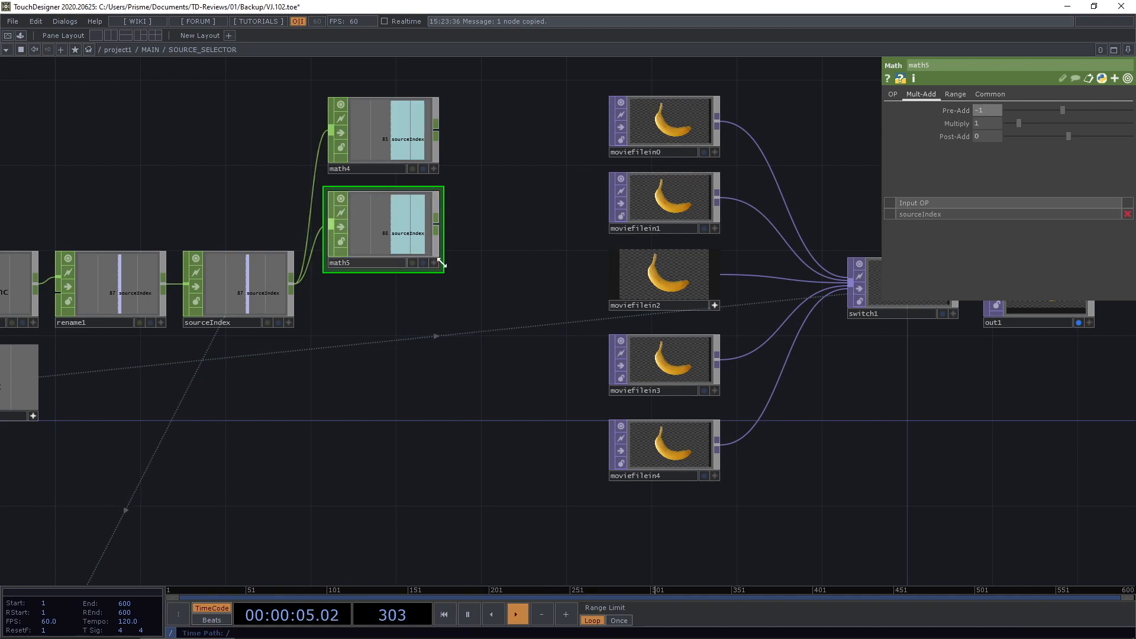
key("ctrl+v")
left_click_drag(385, 319, 382, 375)
left_click_drag(996, 110, 872, 106)
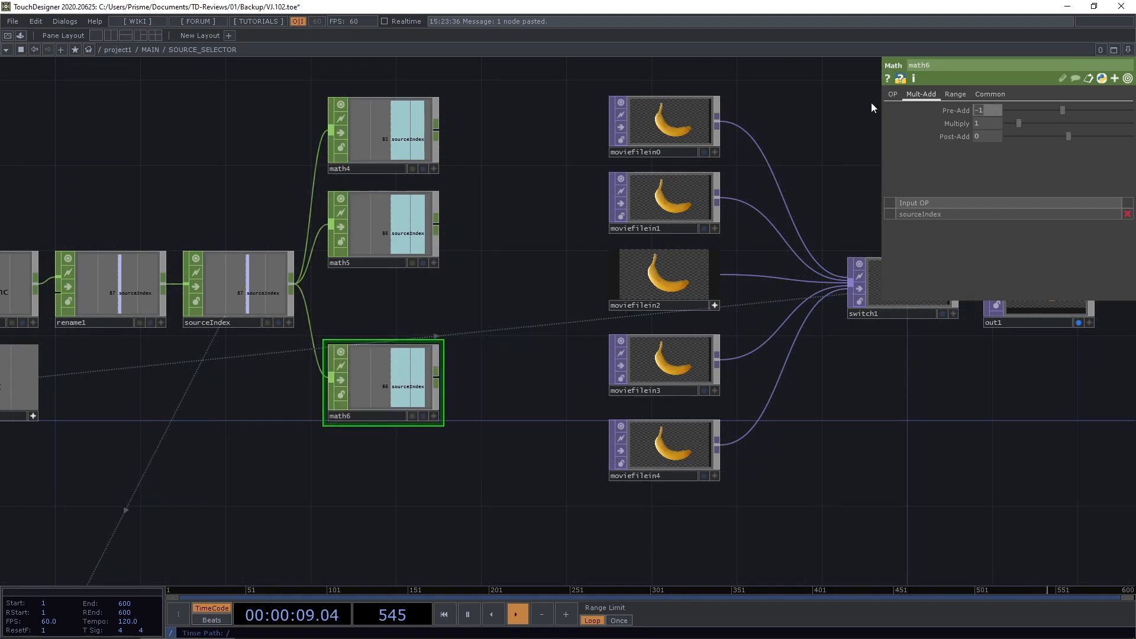
type("+1")
key("Return")
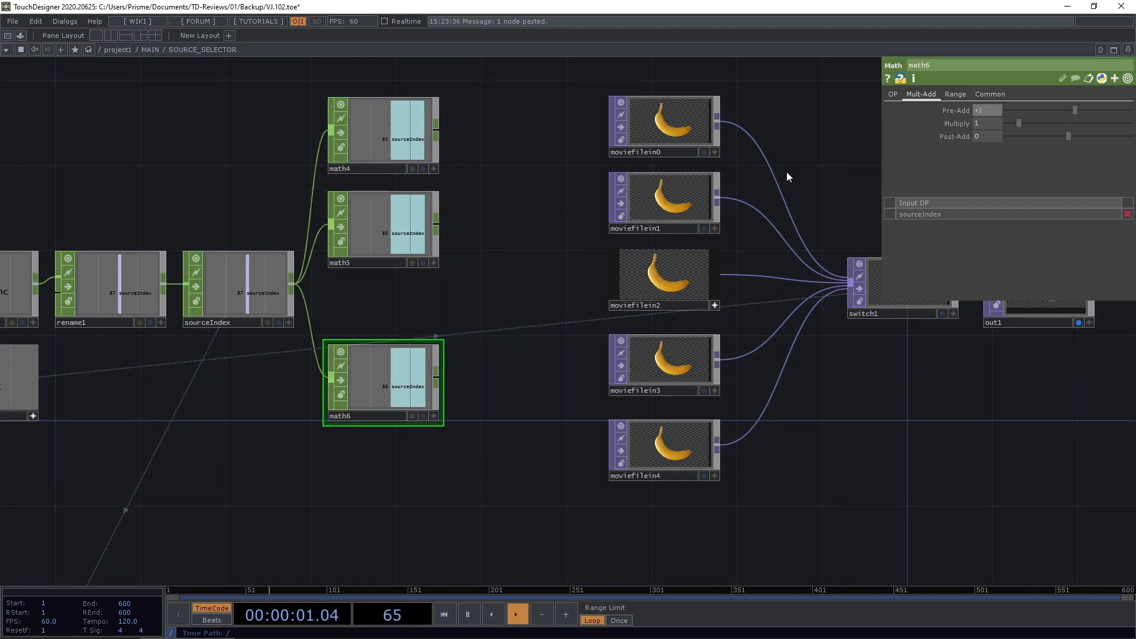
Duplicate math6 directly beneath it and set the copy's Pre-Add to +2.
key("ctrl+c")
key("ctrl+v")
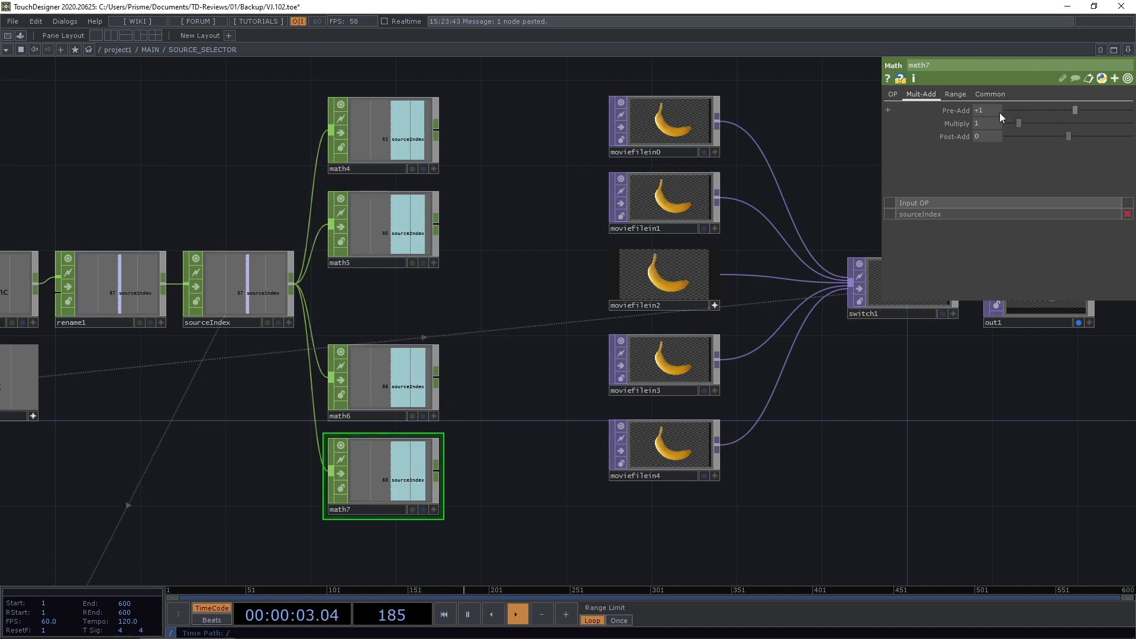
type("+2")
key("Return")
Compare the channel values of sourceIndex and the four offset Math operators.
middle_click_drag(376, 288, 423, 273)
left_click_drag(424, 265, 424, 294)
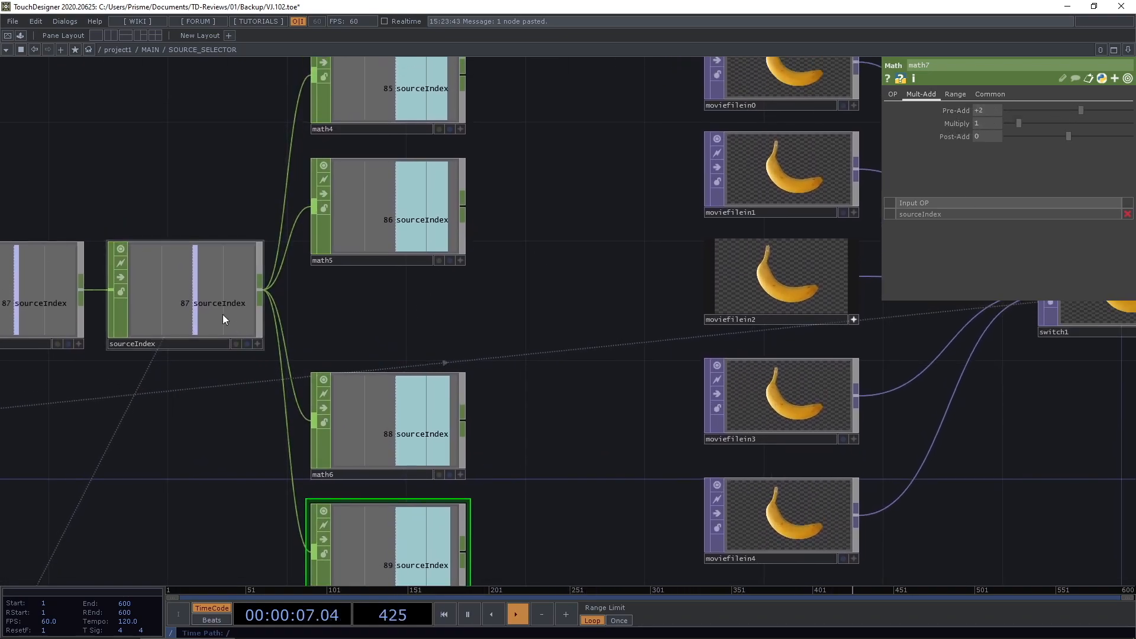
left_click_drag(376, 357, 384, 475)
left_click_drag(505, 270, 480, 150)
left_click_drag(388, 216, 386, 179)
left_click_drag(365, 91, 358, 72)
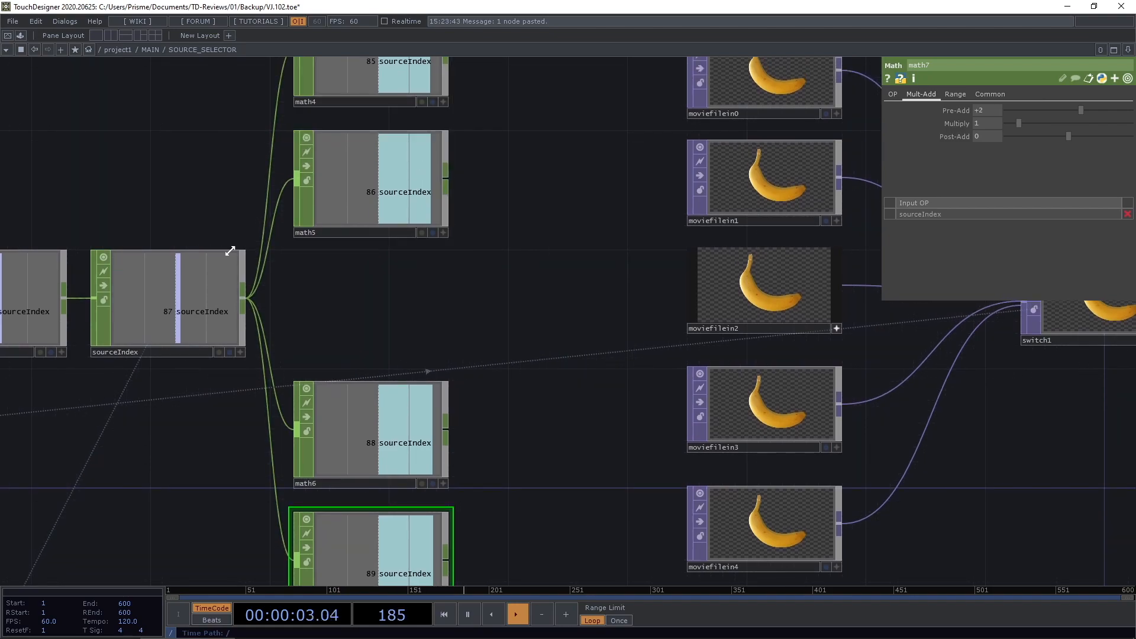
scroll(203, 254, "down", 5)
scroll(205, 265, "up", 2)
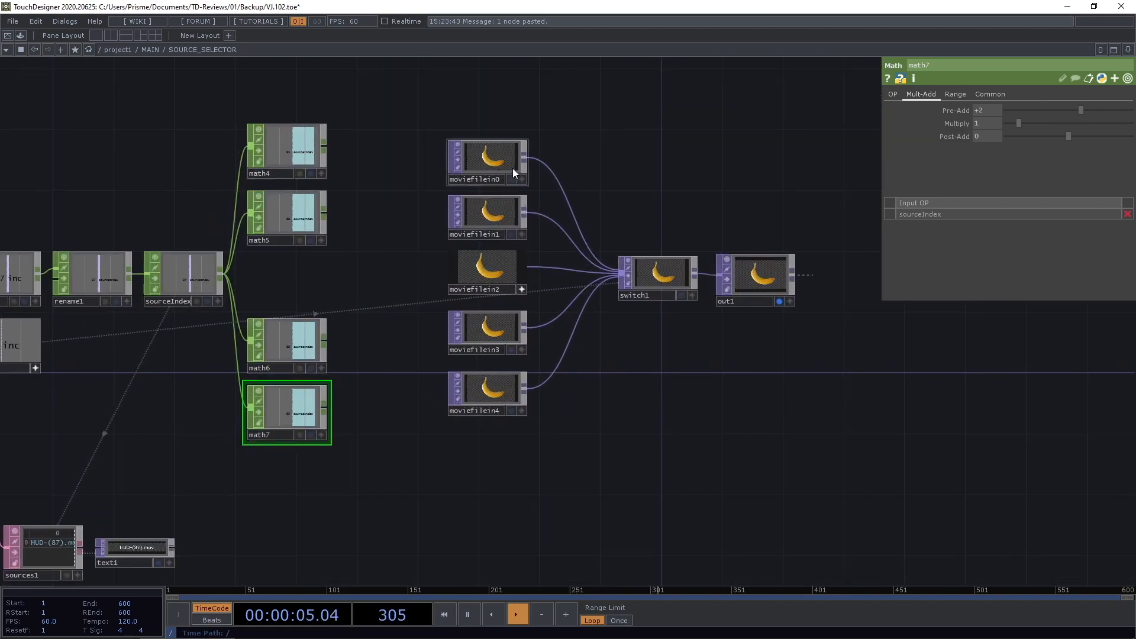
Move the five Movie File In operators, switch1 and out1 together to the right, making room beside the Math operators.
left_click_drag(421, 171, 559, 193)
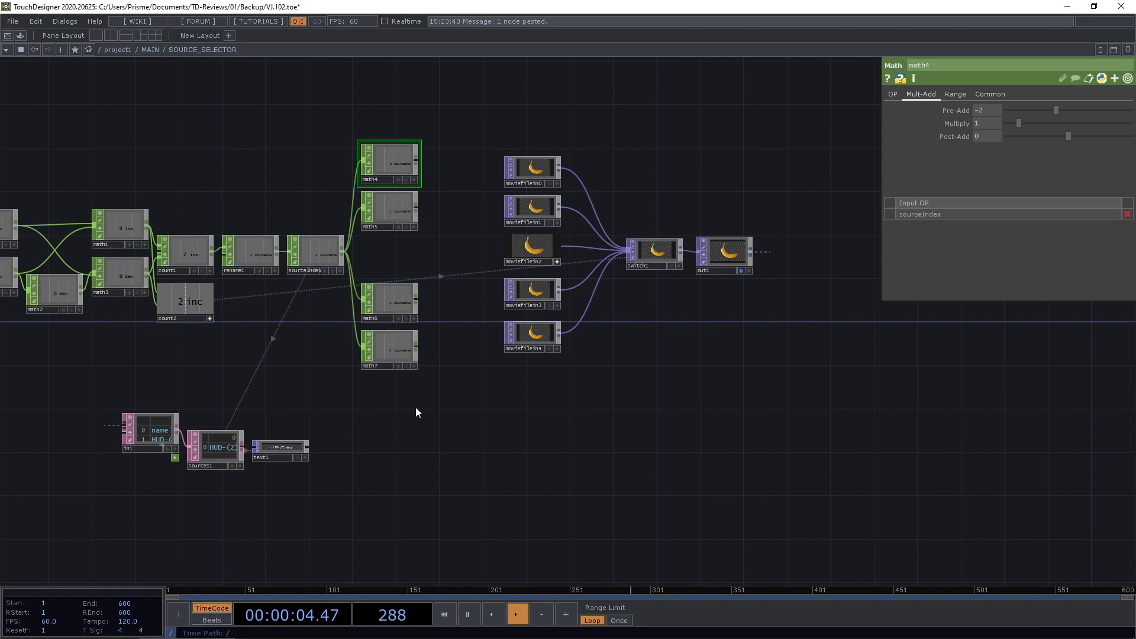
left_click_drag(518, 105, 802, 397)
left_click_drag(651, 258, 803, 263)
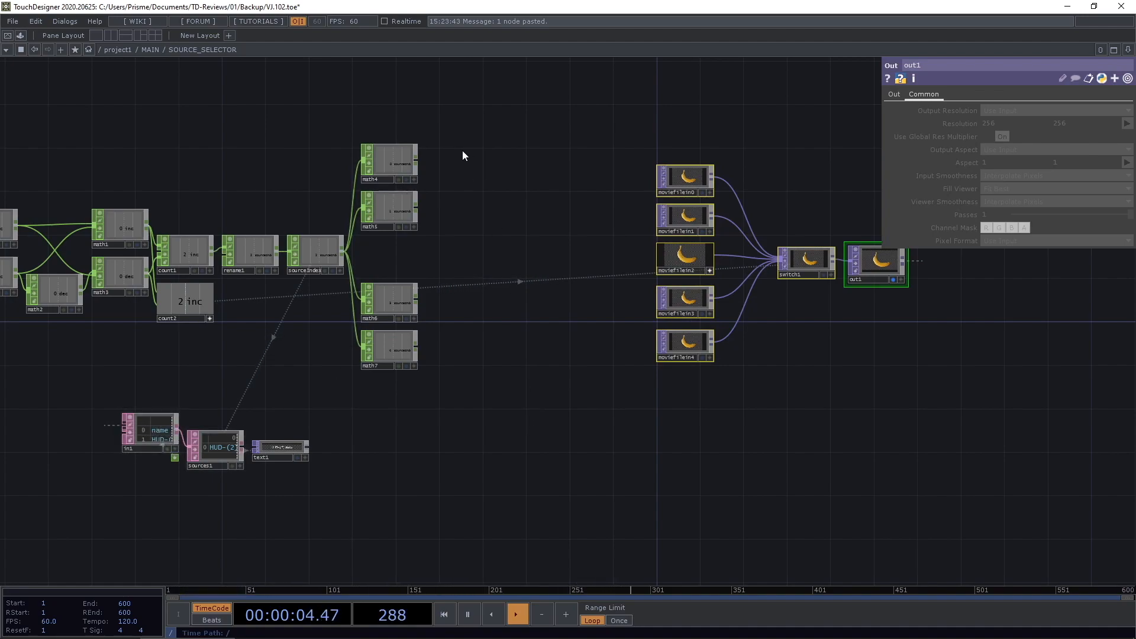
left_click_drag(424, 119, 417, 400)
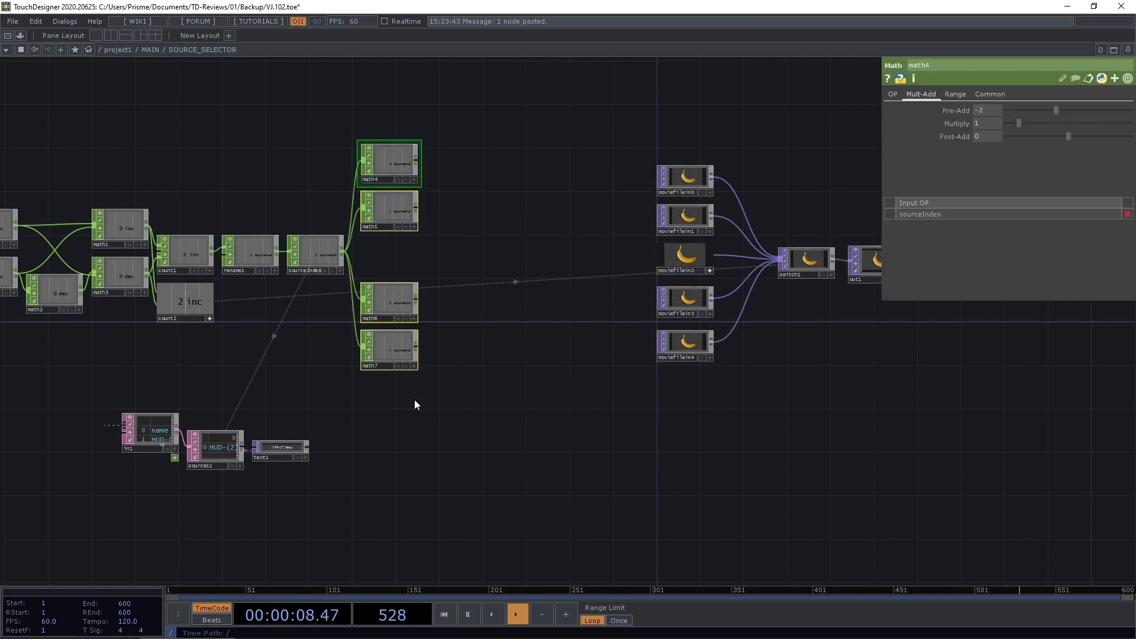
left_click(461, 191)
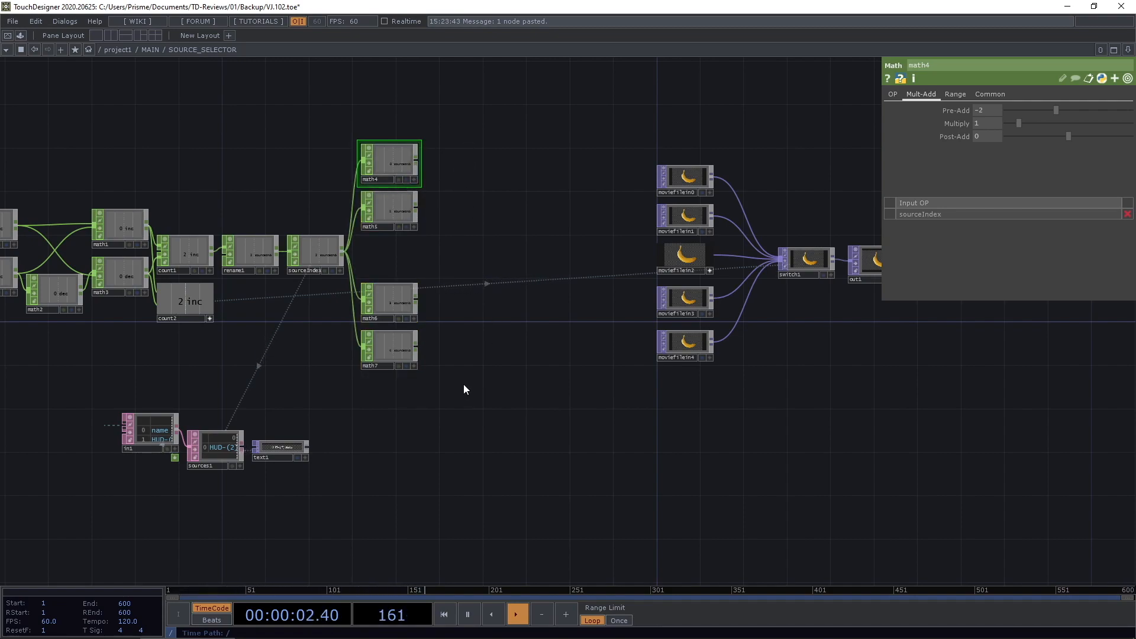
Add a Merge CHOP with inputs from math4, math5, sourceIndex, math6 and math7, in that order.
left_click_drag(415, 161, 497, 257)
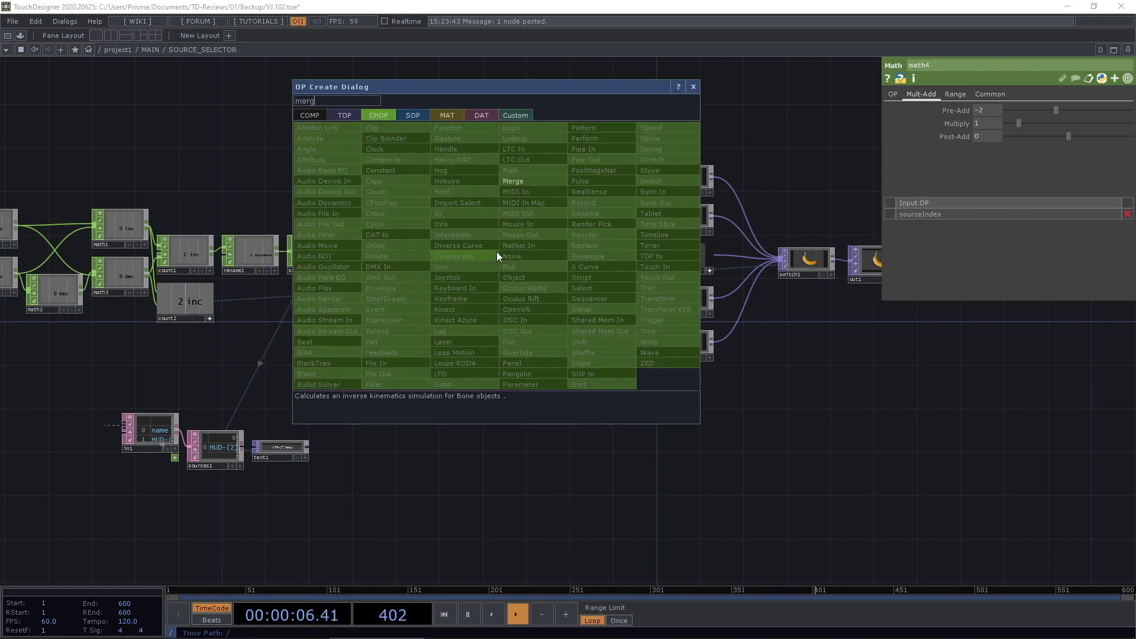
left_click(521, 181)
left_click(482, 252)
left_click_drag(417, 211, 460, 248)
left_click_drag(344, 252, 468, 247)
left_click_drag(416, 302, 457, 244)
left_click_drag(417, 345, 452, 258)
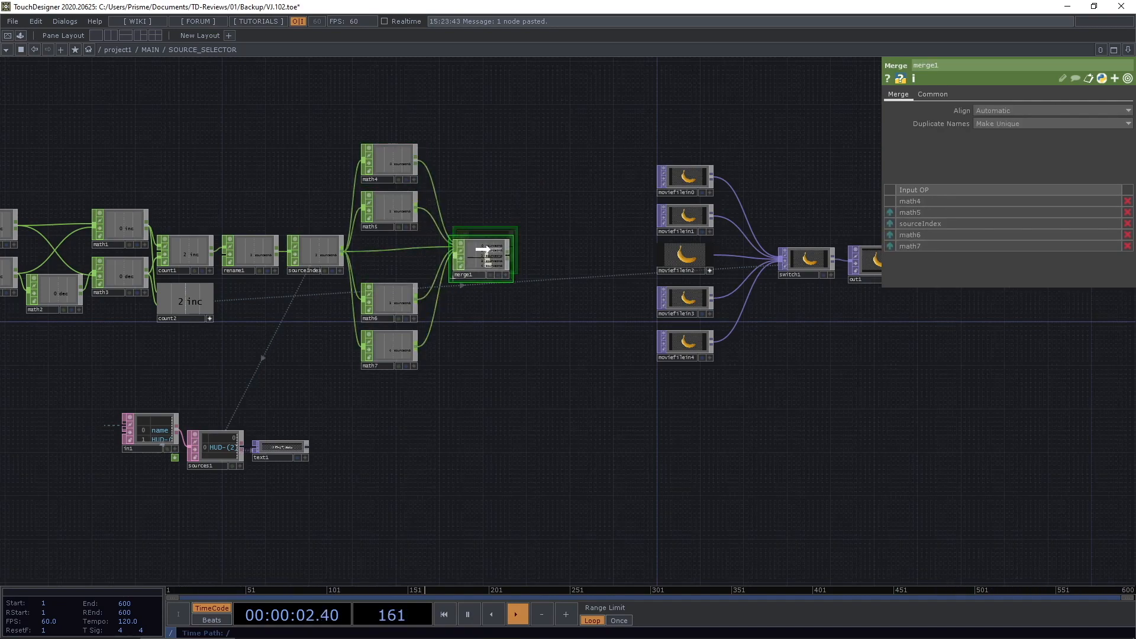
Examine the names and values of the five merged channels in merge1.
scroll(493, 259, "down", 2)
scroll(490, 260, "up", 5)
scroll(490, 261, "up", 6)
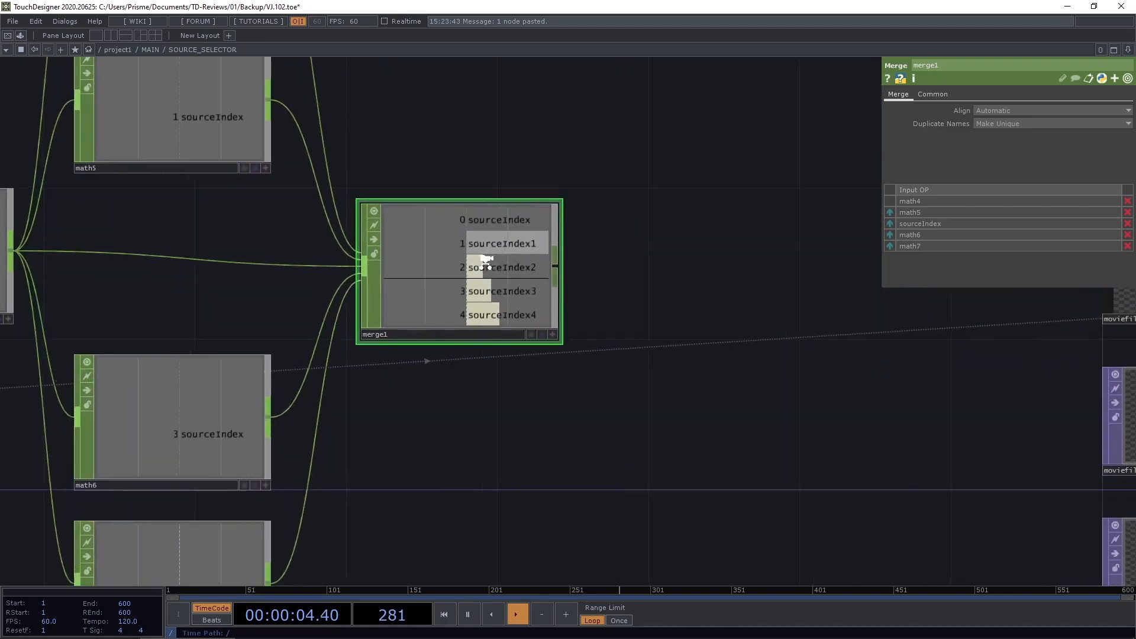
scroll(462, 244, "down", 1)
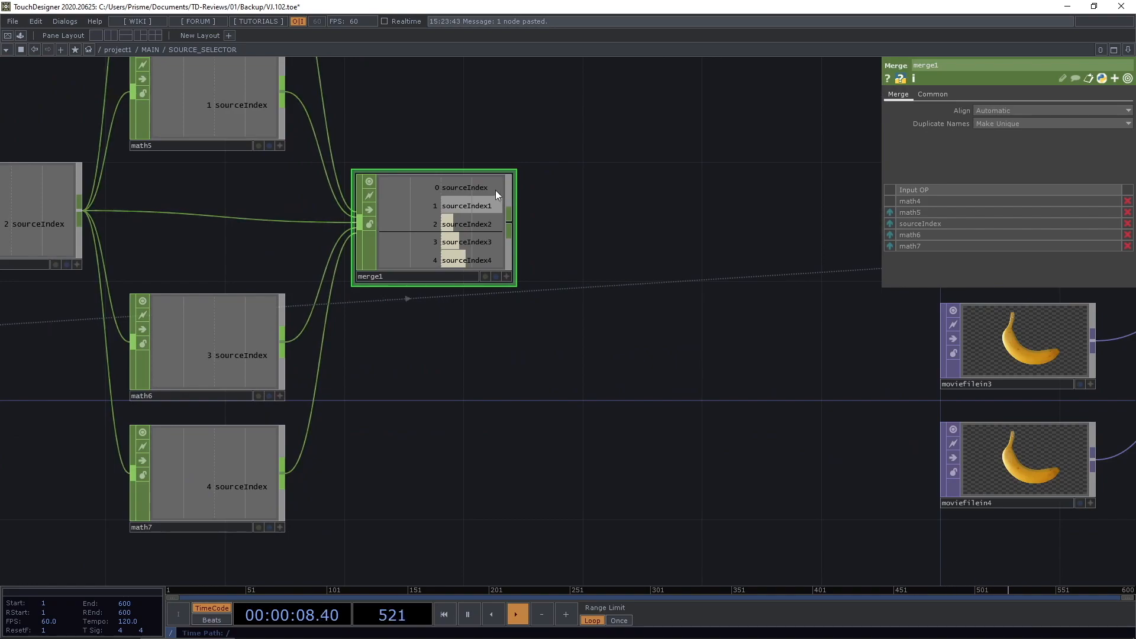
left_click_drag(457, 334, 419, 339)
scroll(328, 438, "up", 3)
scroll(328, 437, "down", 6)
left_click_drag(399, 406, 350, 399)
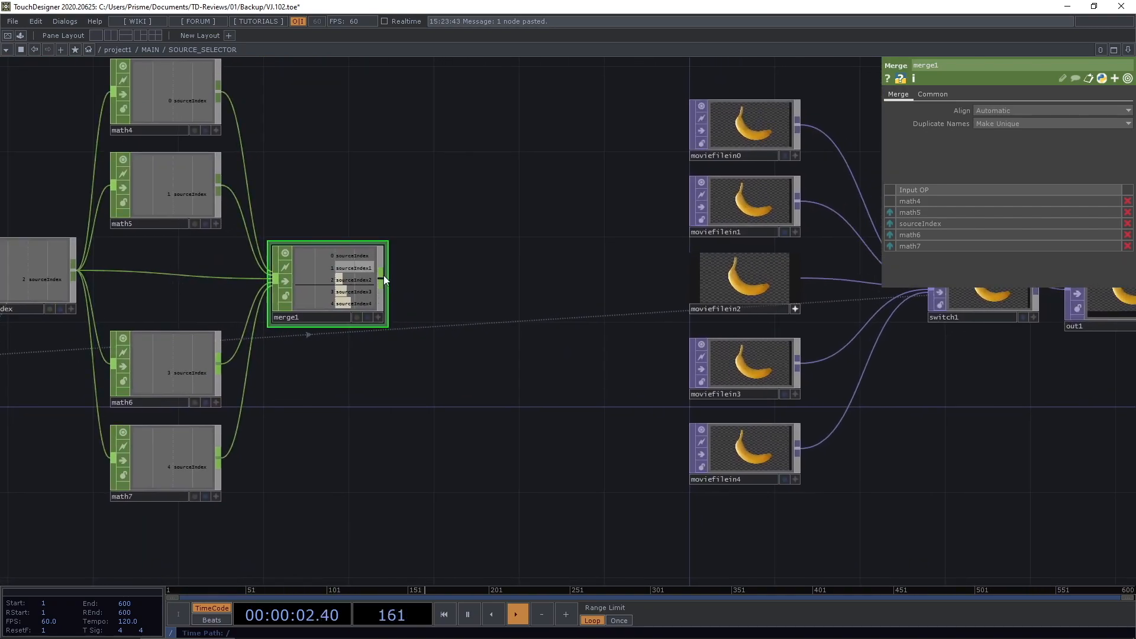
Add a Limit CHOP after merge1, with its Type set to Loop and its Minimum set to 0.
left_click(381, 277)
type("lim")
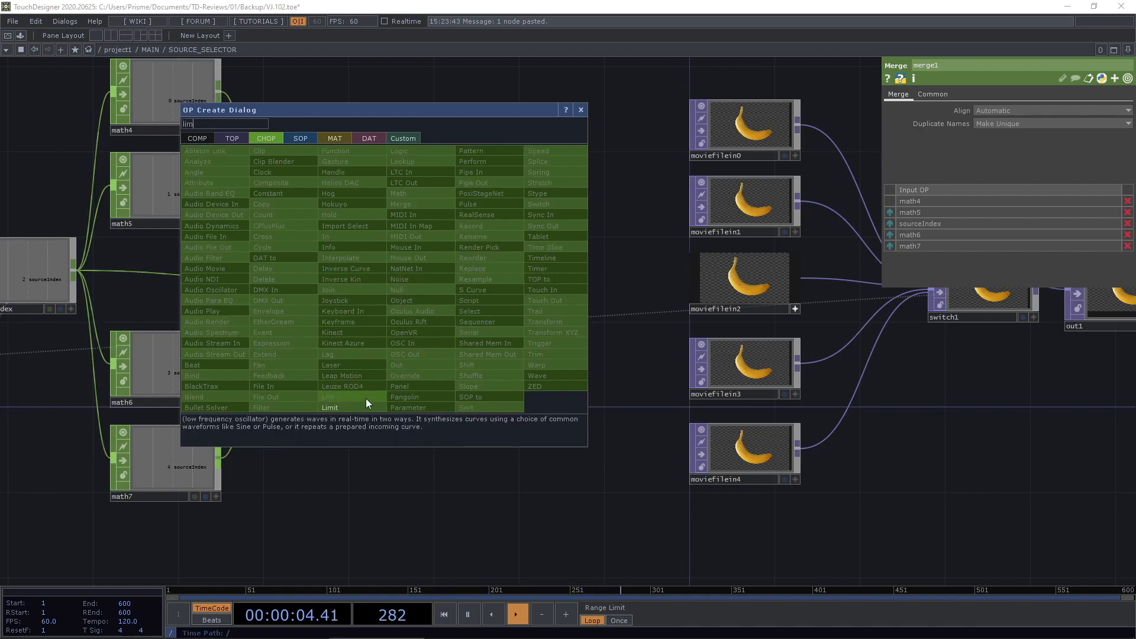
key("Return")
left_click(461, 279)
left_click(1010, 108)
left_click(994, 139)
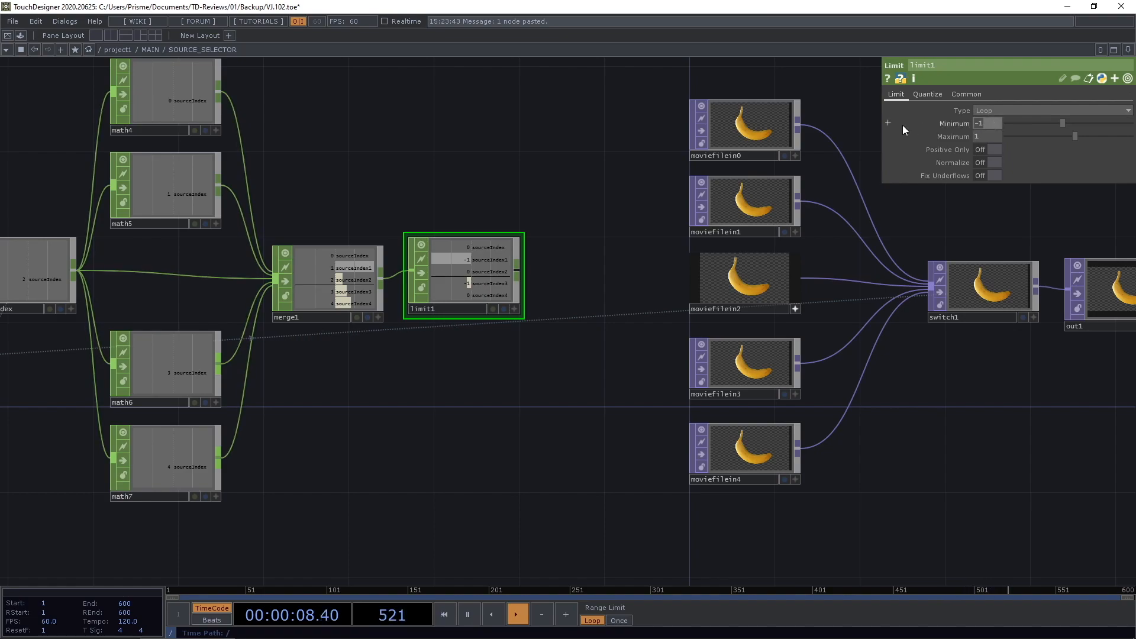
type("0")
key("Return")
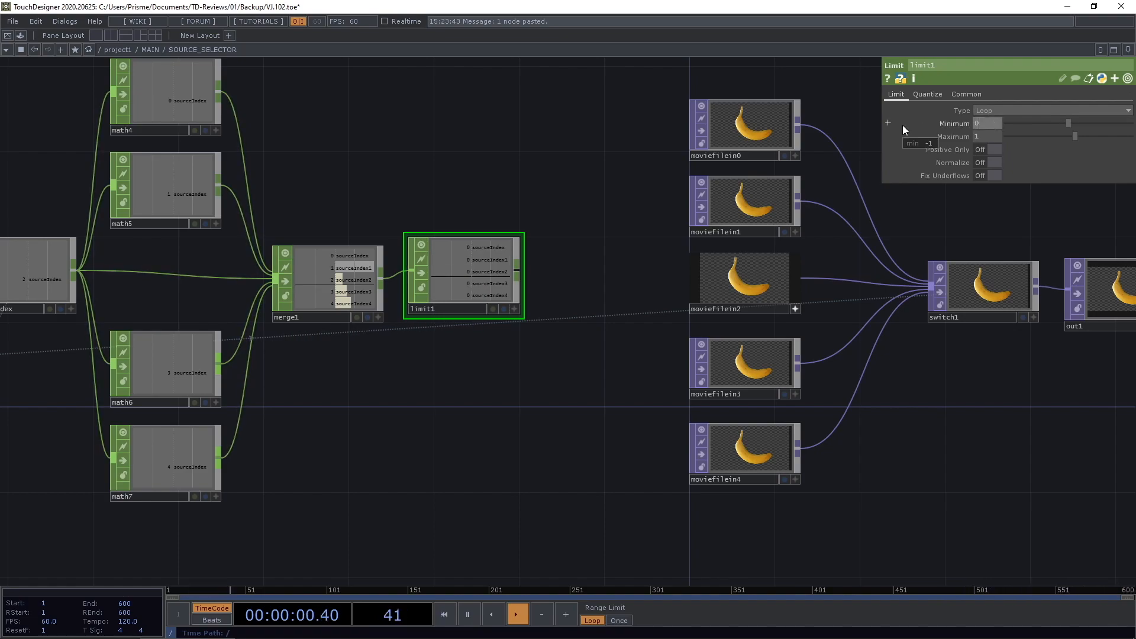
Examine the in1 table of movie file names as the basis for the upper limit of limit1.
left_click(946, 138)
scroll(542, 304, "down", 5)
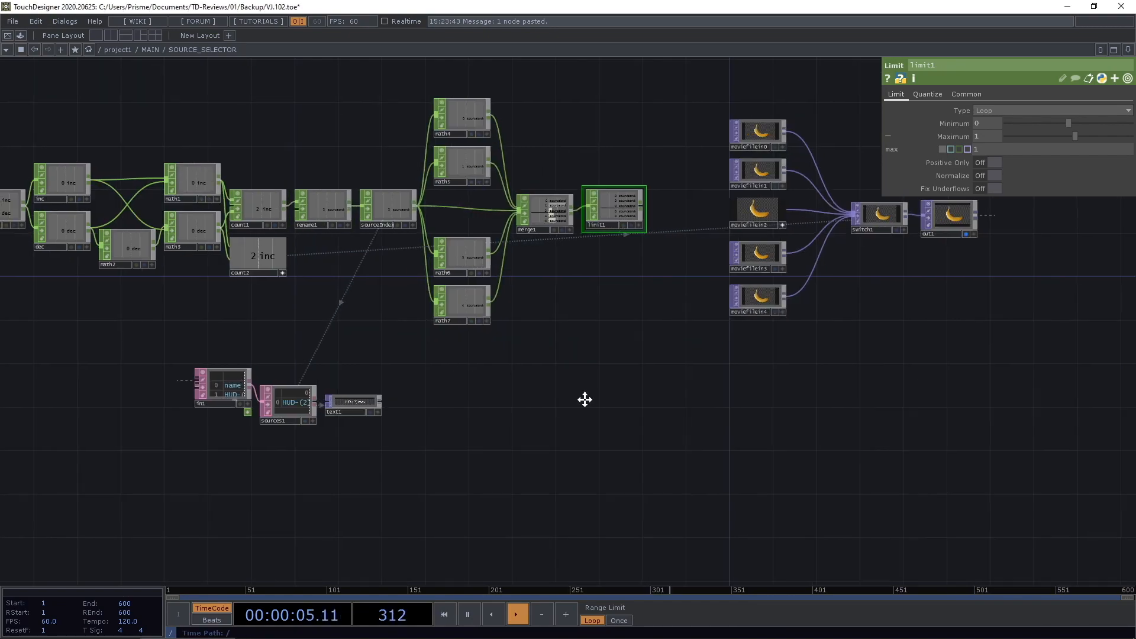
left_click_drag(585, 400, 623, 392)
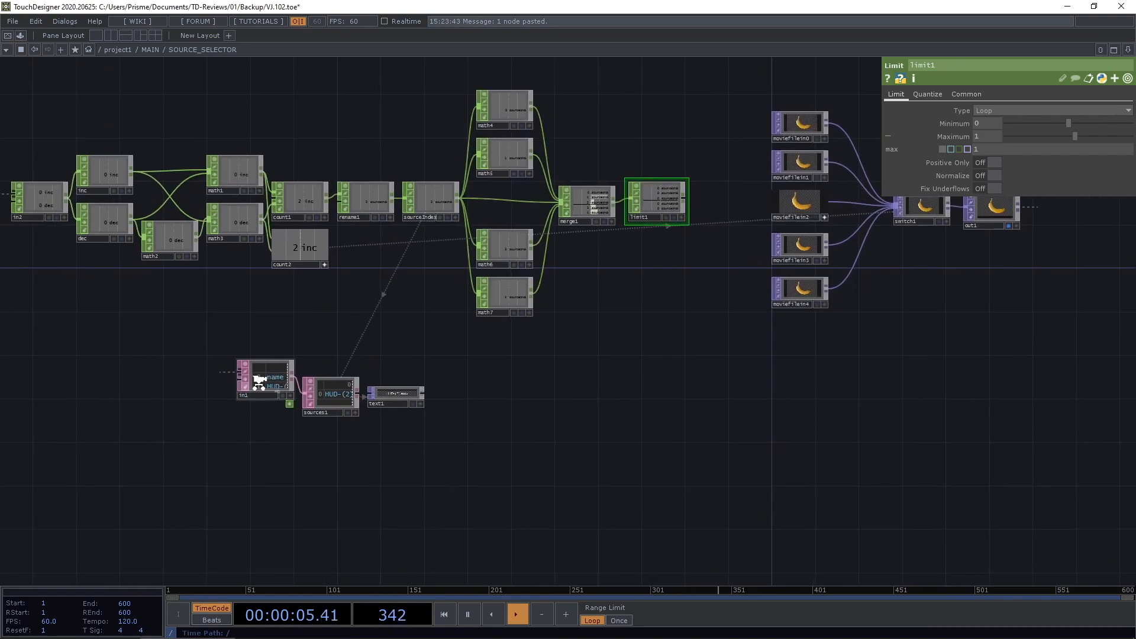
scroll(280, 379, "up", 3)
left_click(281, 379)
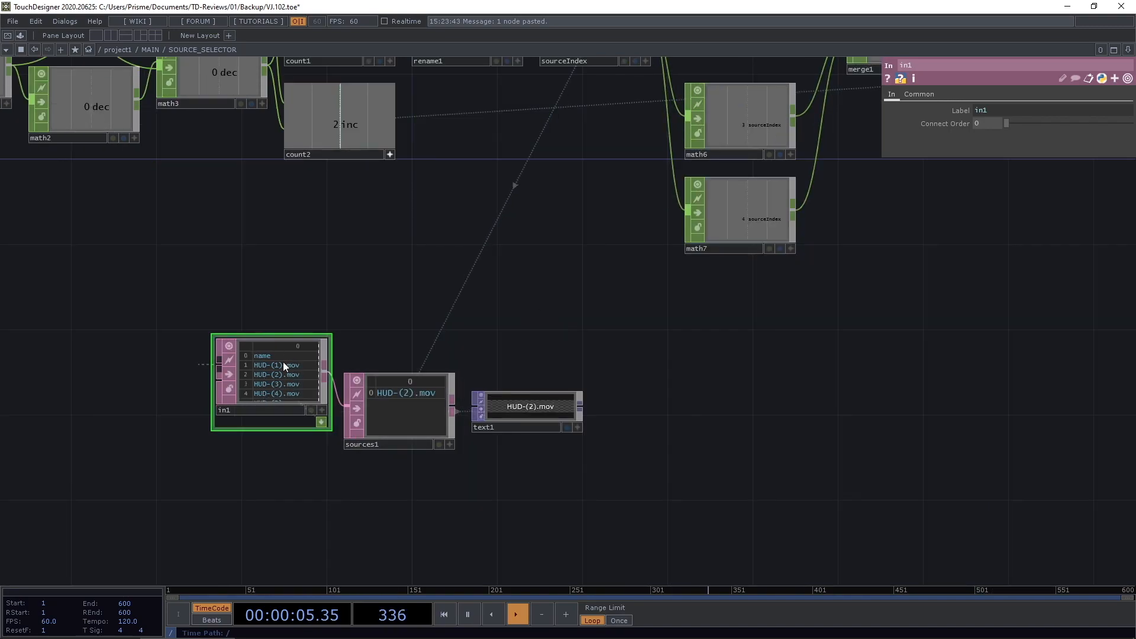
left_click_drag(351, 282, 297, 362)
left_click_drag(476, 319, 464, 350)
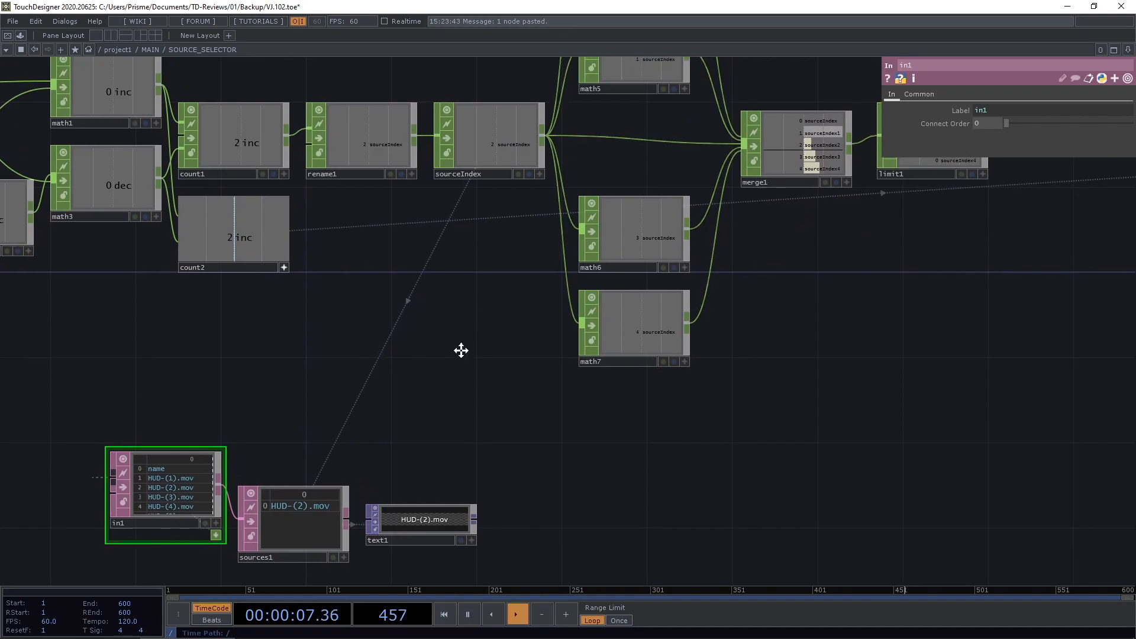
scroll(464, 350, "down", 2)
Set the Maximum of limit1 to the expression op('in1').numRows - 1.
left_click(746, 227)
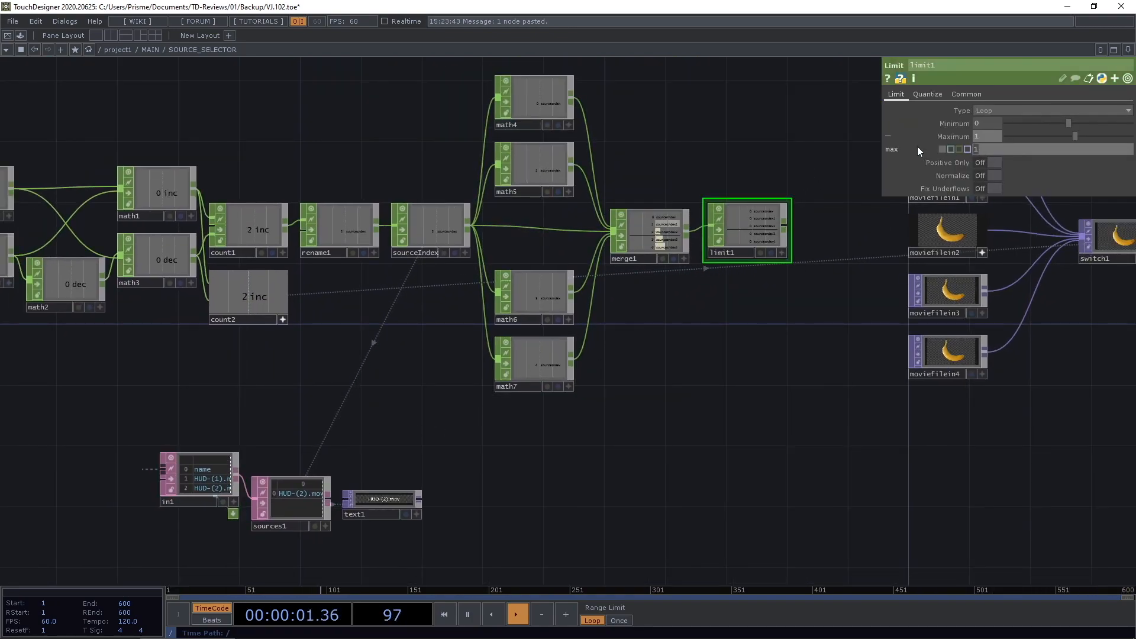
type("op()")
type("''")
type("in1")
type(".")
type("numR")
type("ows - 1")
key("Return")
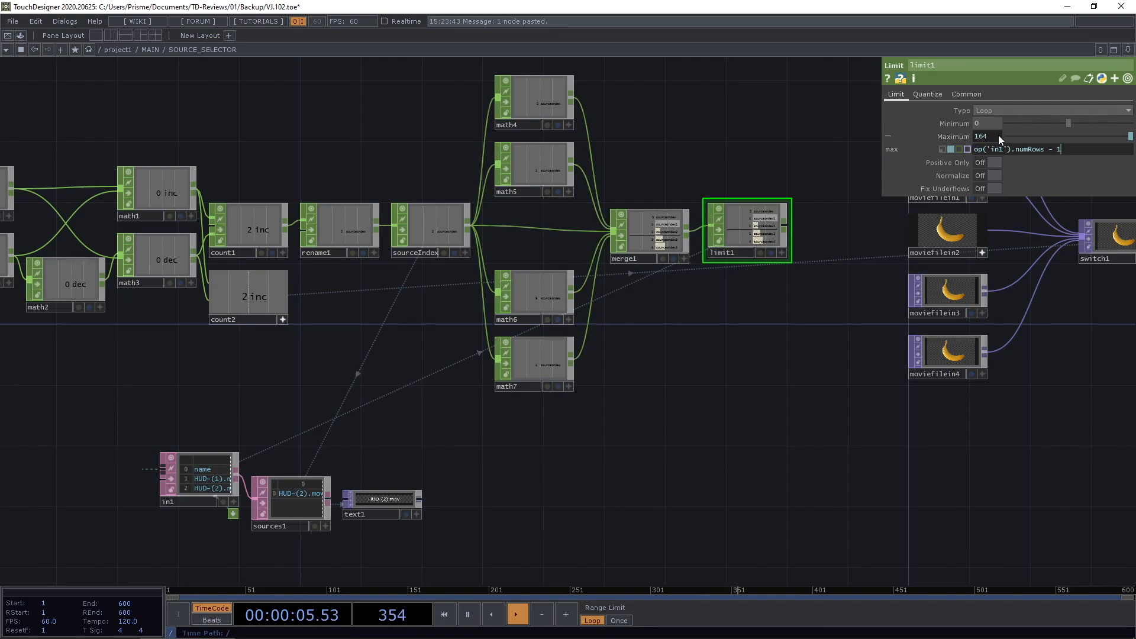
Check the row count of in1 and compare the looped channel values in limit1 with those in merge1.
middle_click_drag(187, 480, 269, 523)
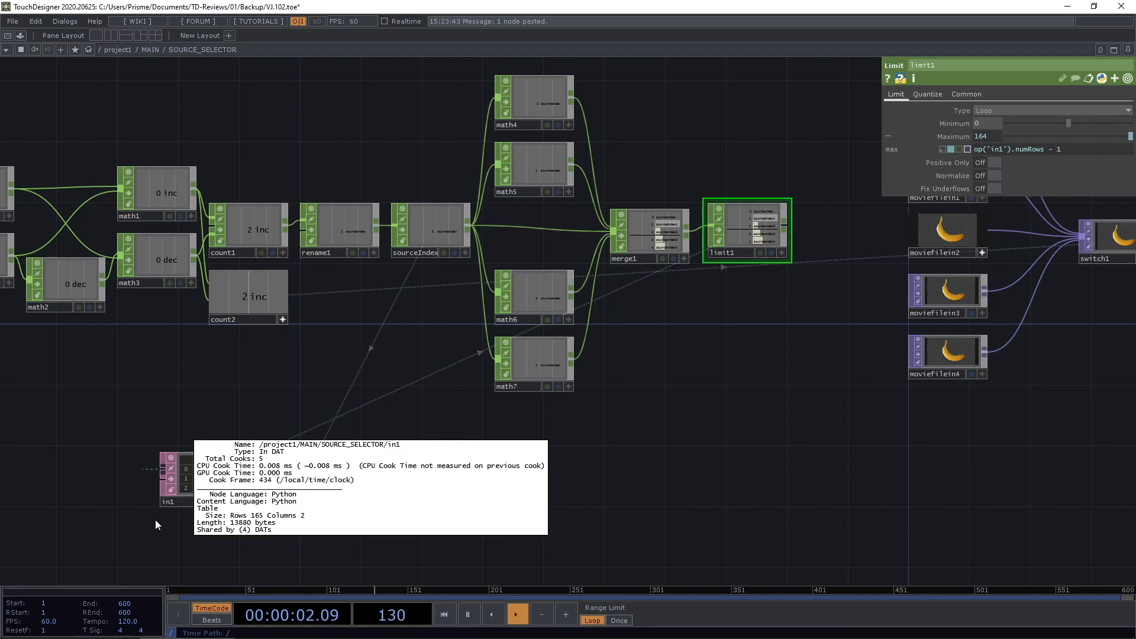
scroll(637, 196, "up", 5)
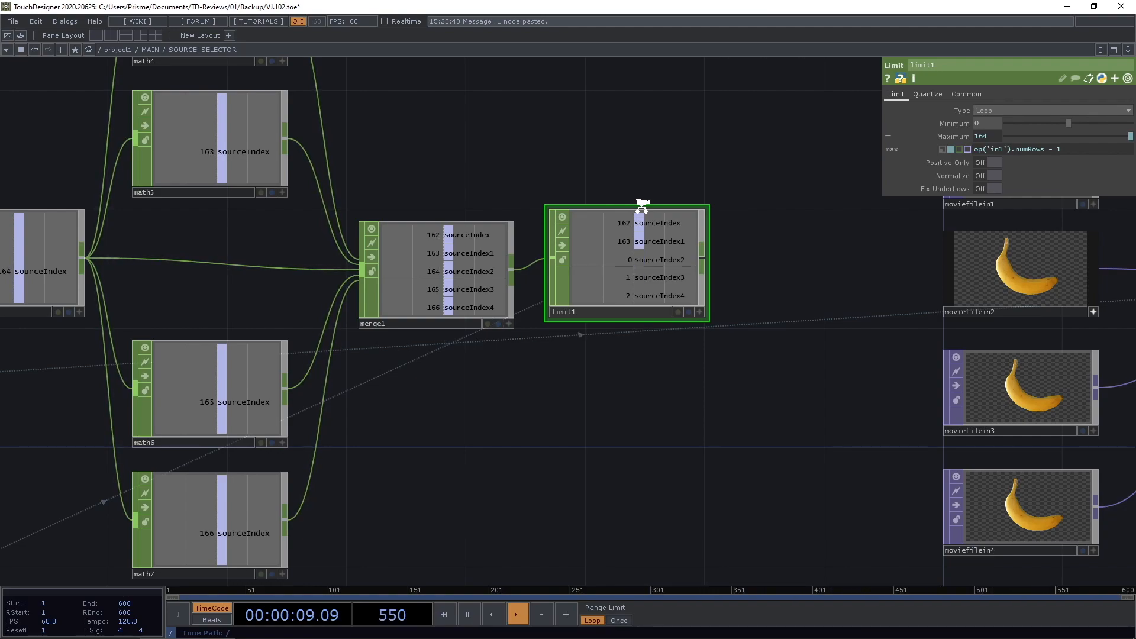
scroll(573, 300, "up", 2)
scroll(541, 349, "down", 3)
scroll(541, 349, "down", 1)
left_click_drag(599, 429, 482, 423)
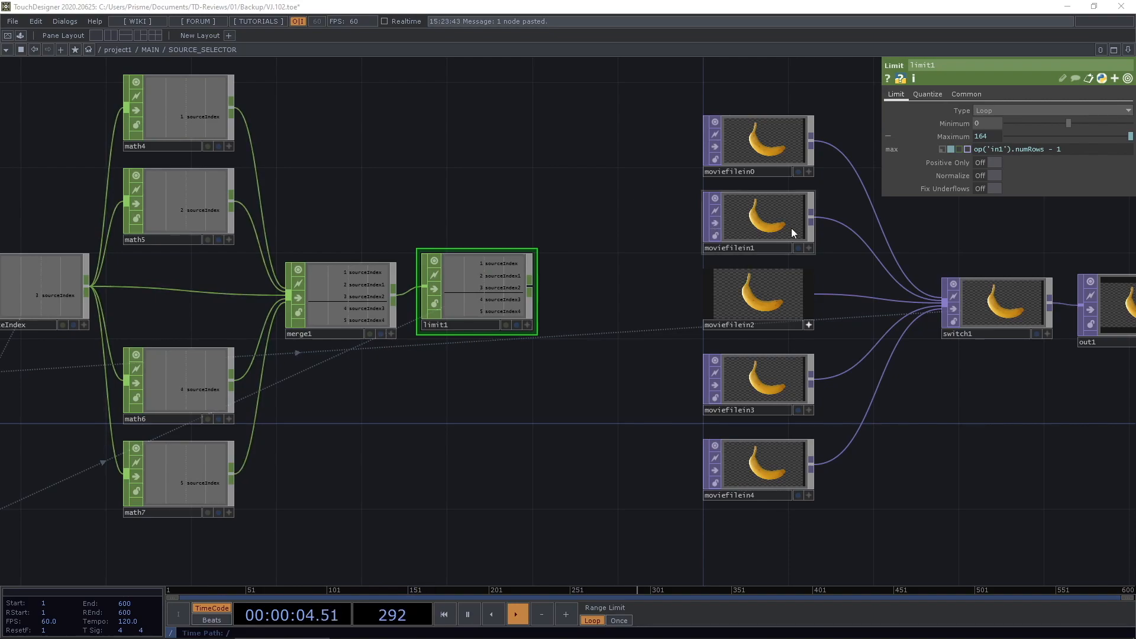
Turn off the active viewer of count2, rename it activeInput and link its inc channel to the Index of switch1.
scroll(793, 232, "up", 1)
scroll(804, 233, "down", 3)
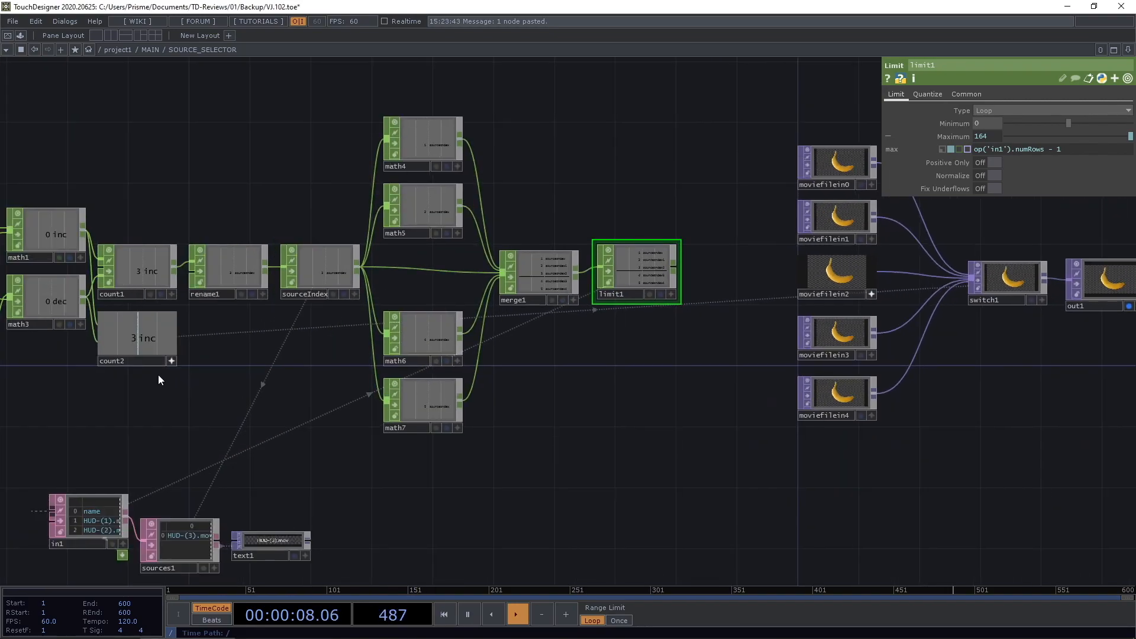
left_click(172, 361)
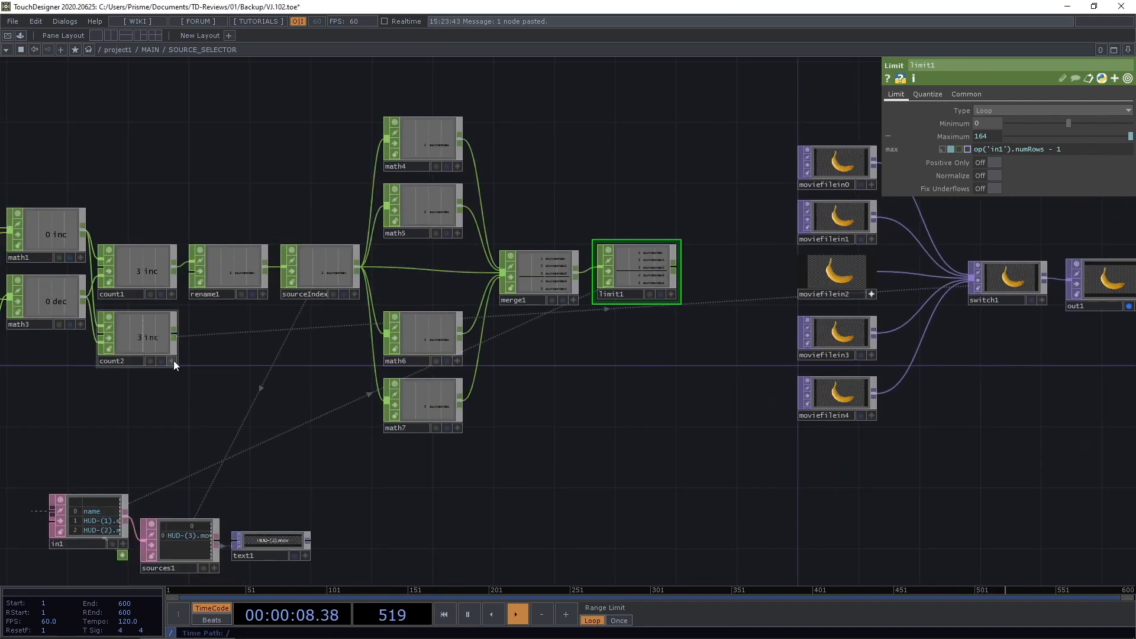
left_click(128, 361)
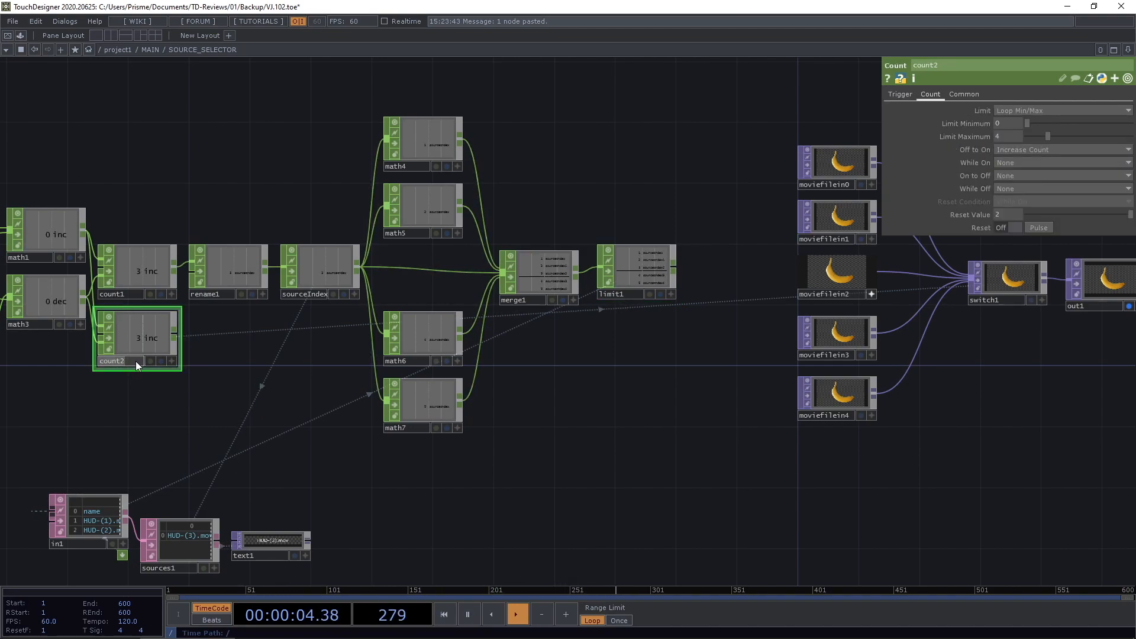
type("activeInput")
key("Return")
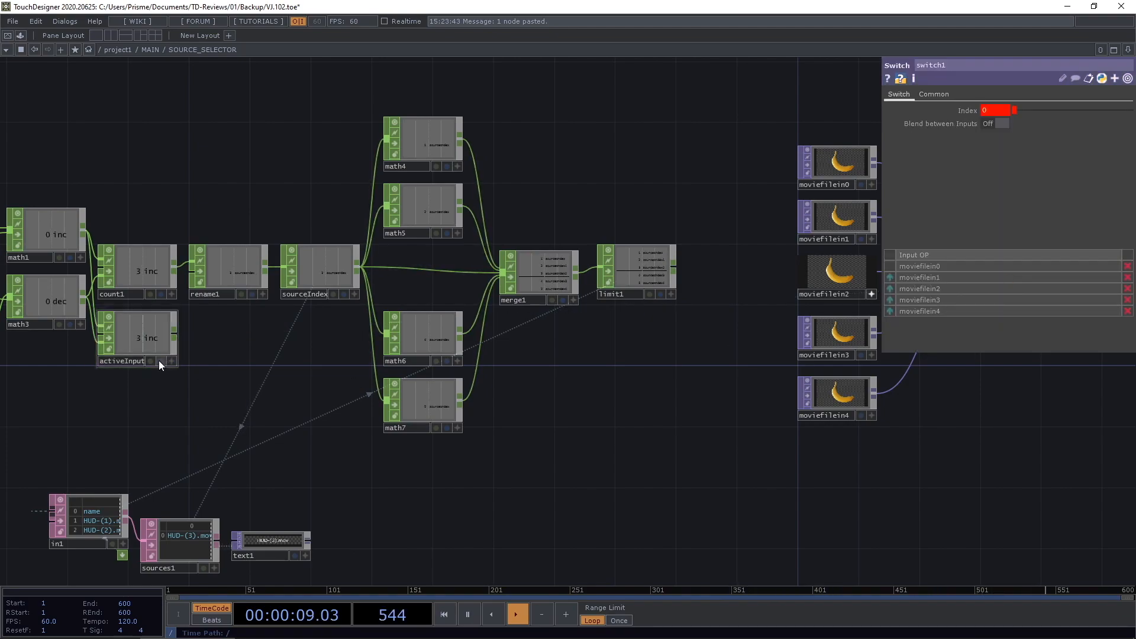
left_click_drag(158, 361, 993, 108)
left_click(992, 107)
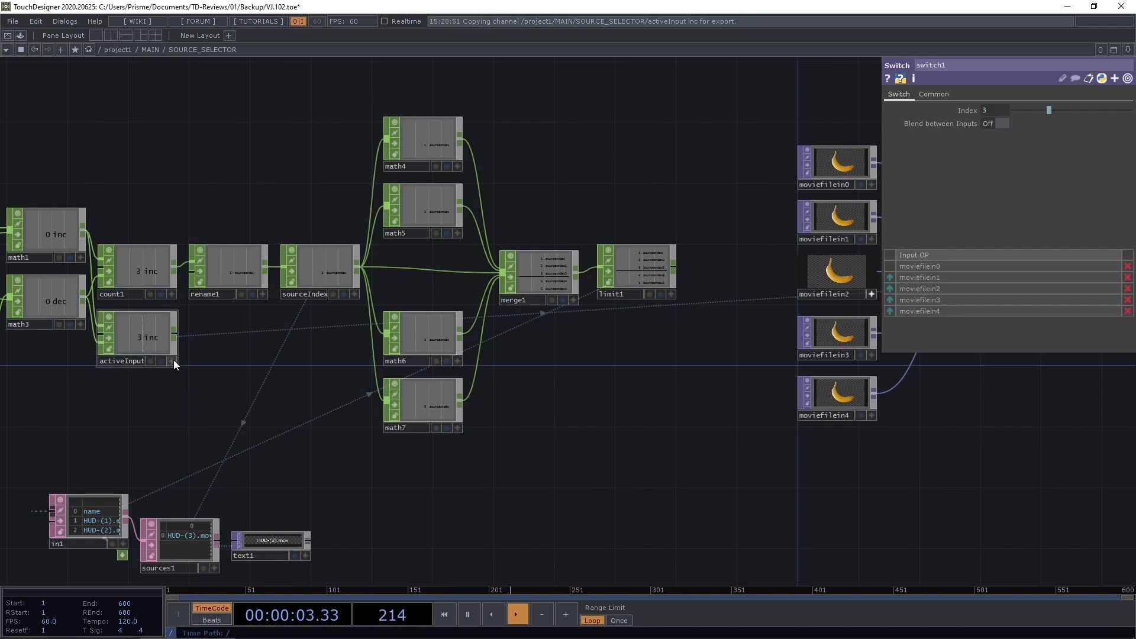
Add a Null CHOP after limit1 and name it sourceIndexes.
left_click_drag(568, 398, 499, 422)
left_click_drag(471, 306, 470, 313)
left_click_drag(511, 389, 474, 384)
left_click_drag(439, 303, 437, 303)
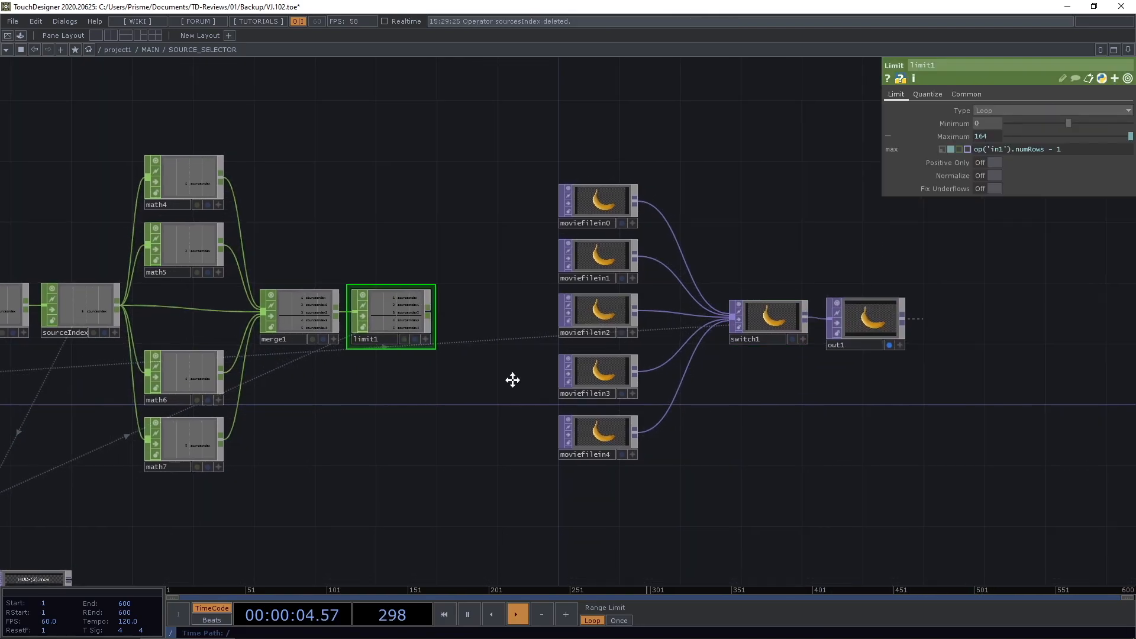
left_click_drag(512, 380, 559, 341)
right_click(480, 275)
type("nu")
left_click(487, 291)
left_click(539, 274)
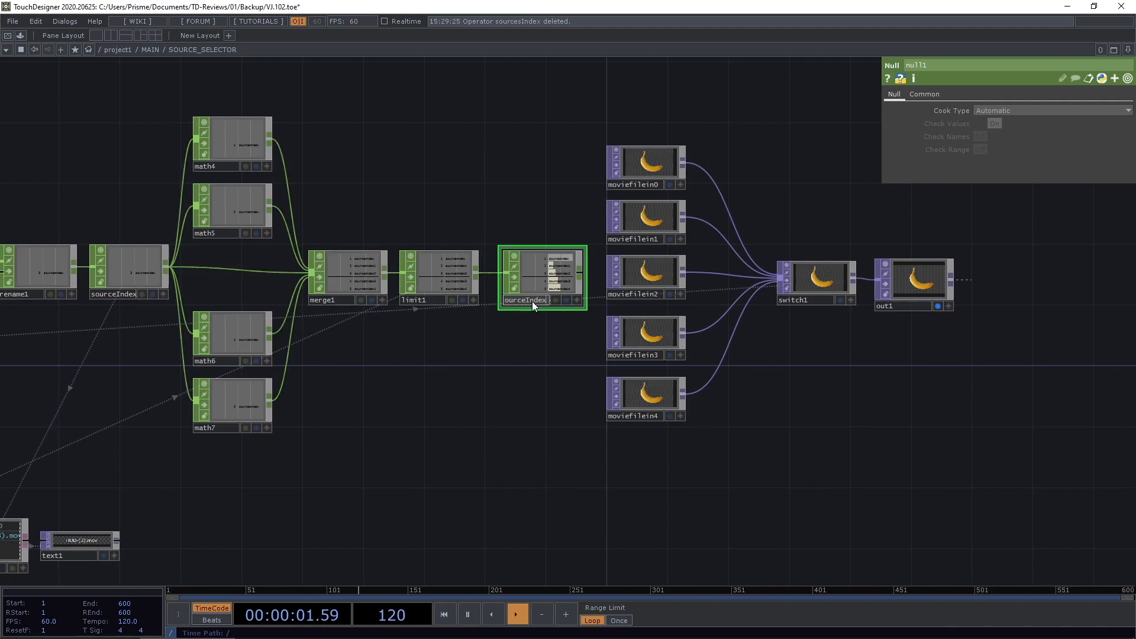
key("Return")
Move the five Movie File In operators, switch1 and out1 together to the right, away from sourceIndexes.
left_click_drag(533, 369, 424, 373)
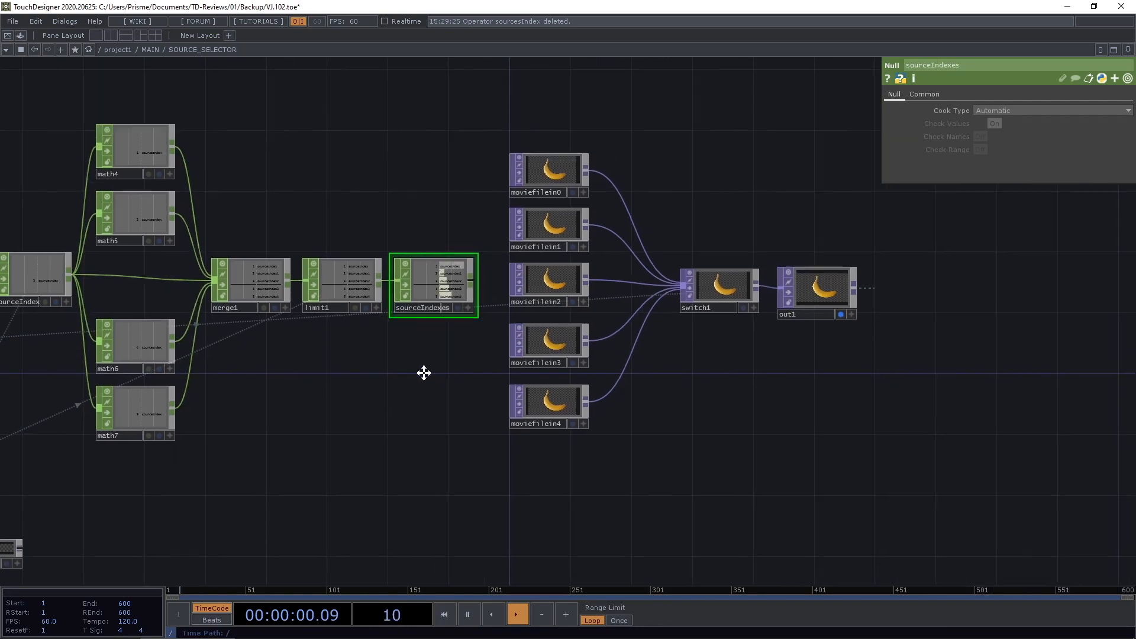
right_click_drag(530, 86, 828, 450)
left_click_drag(689, 284, 774, 284)
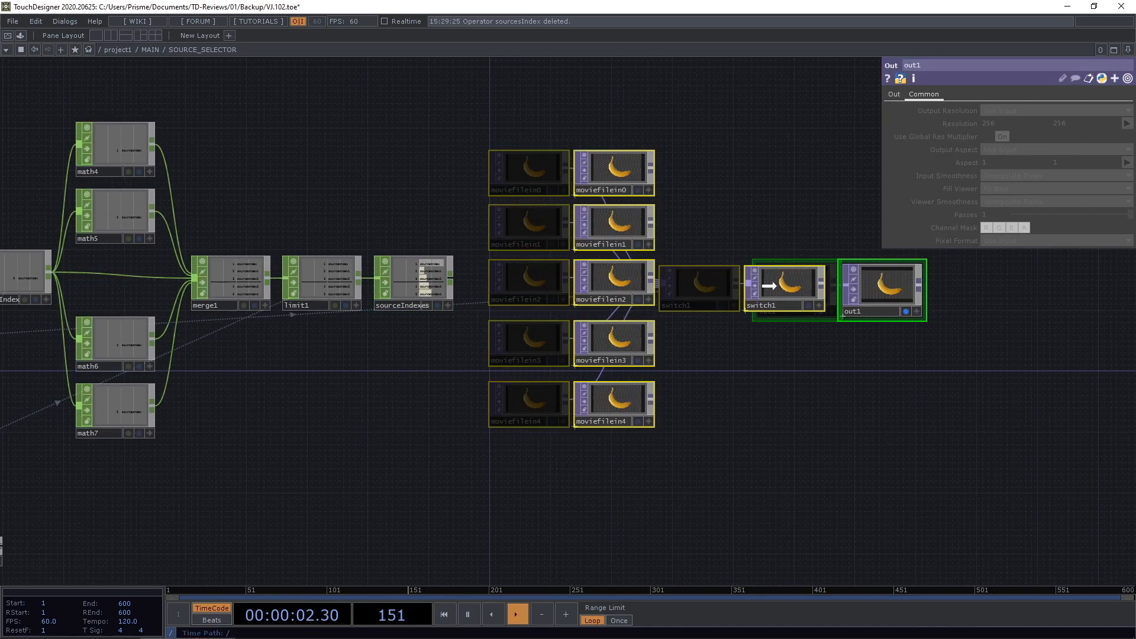
left_click(695, 230)
left_click(413, 277)
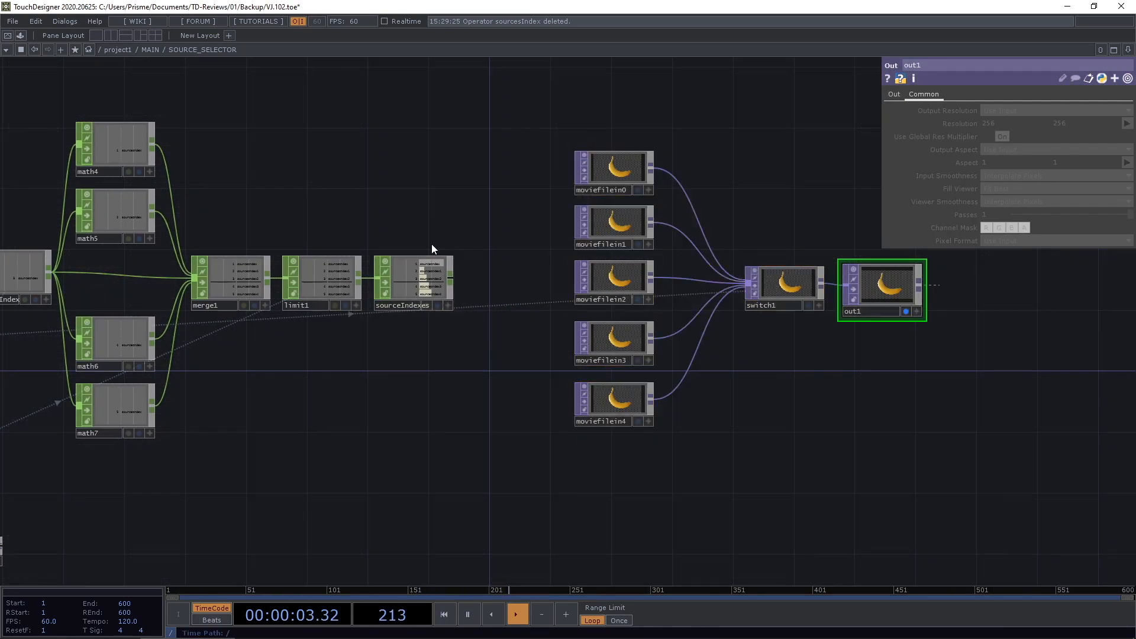
Review how the sourceIndexes channels and activeInput correspond to the five Movie File In operators, ending with moviefilein0 selected.
scroll(560, 258, "down", 3)
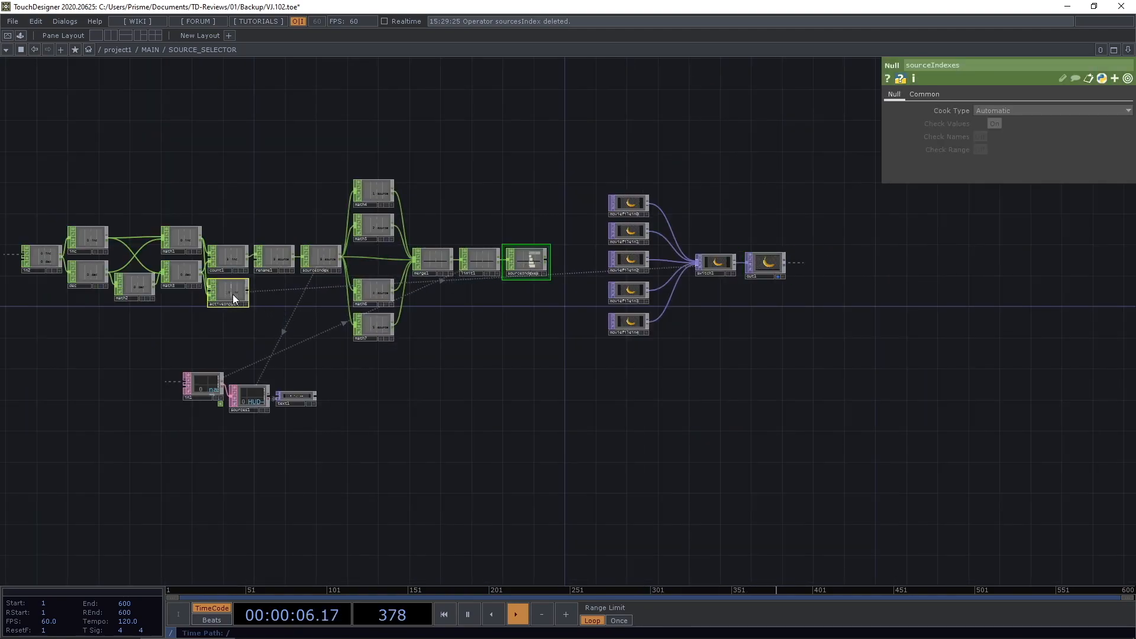
right_click_drag(642, 183, 648, 373)
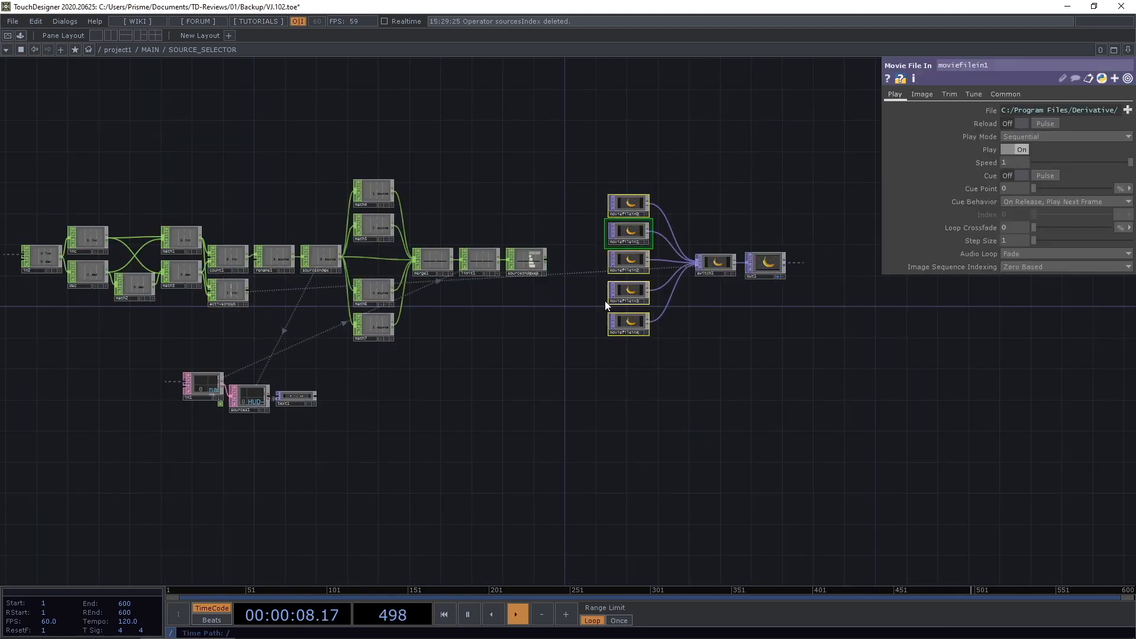
scroll(610, 300, "up", 4)
left_click(751, 306)
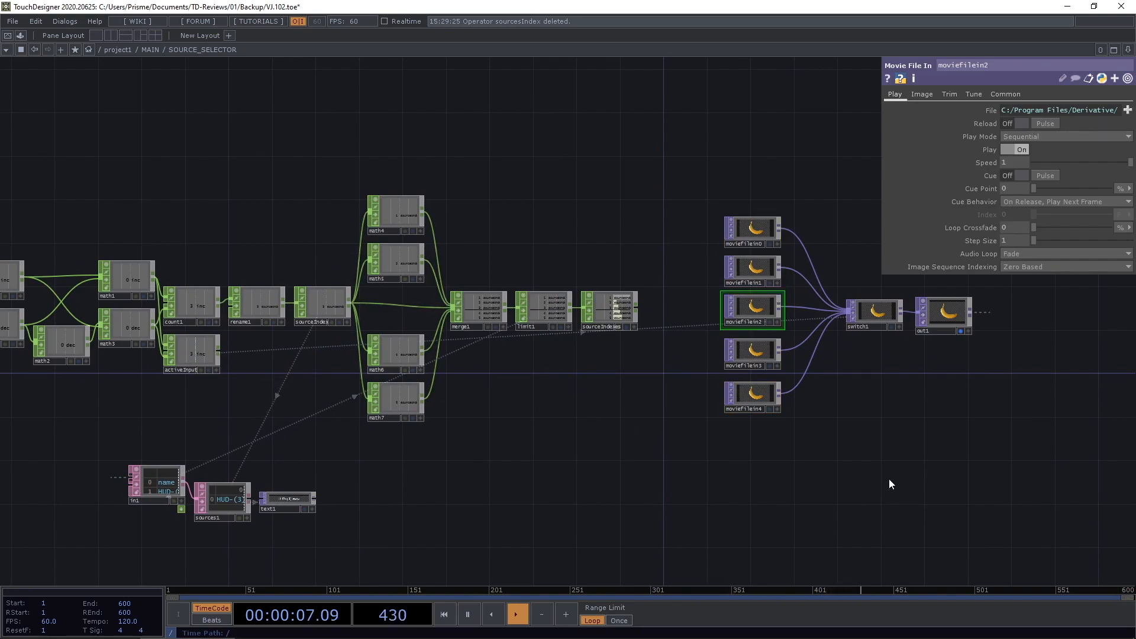
left_click(752, 229)
scroll(716, 259, "up", 3)
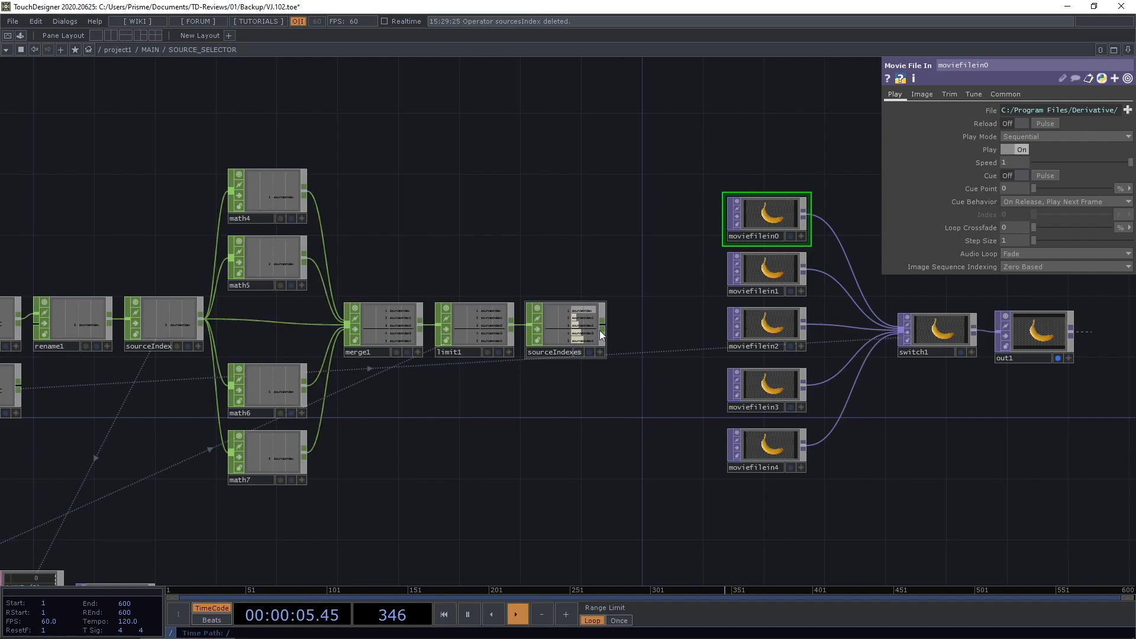
left_click_drag(676, 293, 677, 264)
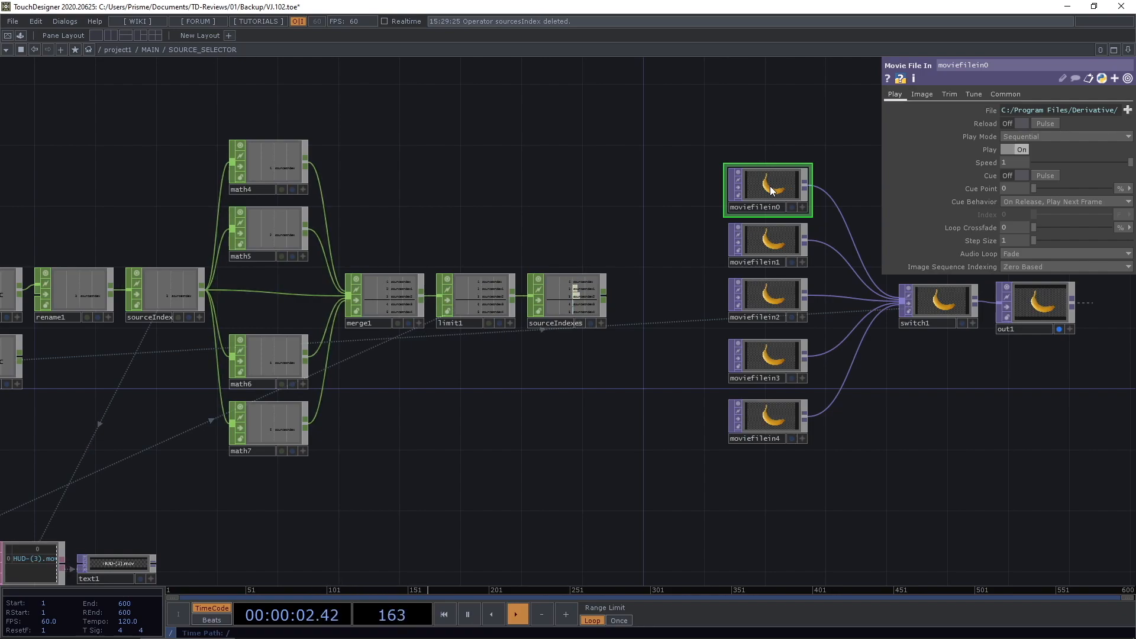
left_click_drag(626, 180, 691, 171)
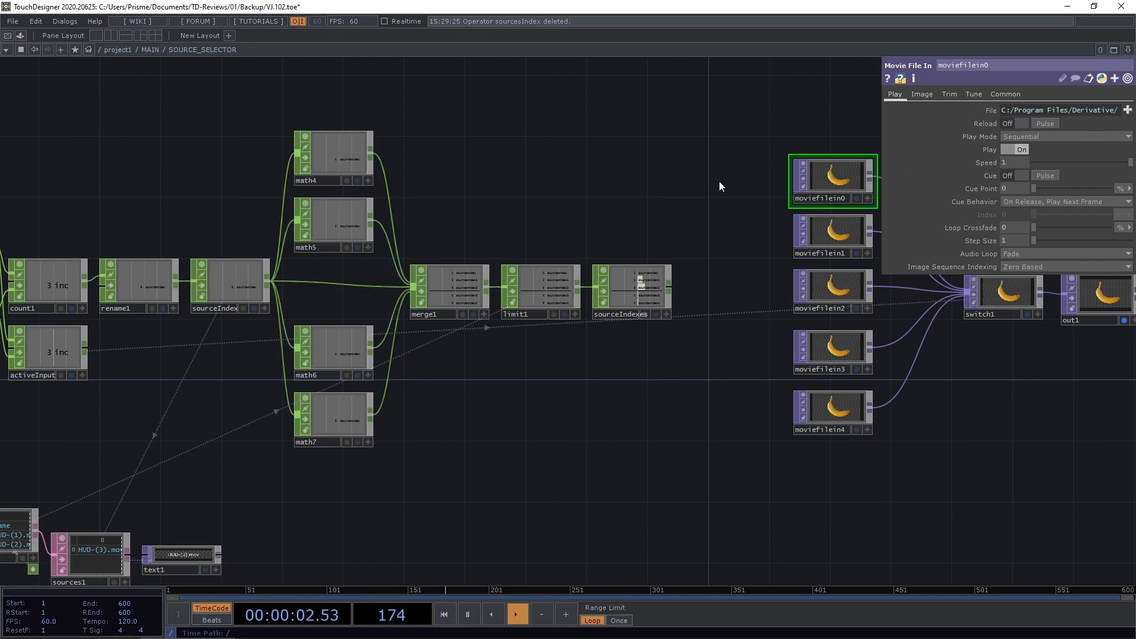
left_click_drag(714, 182, 692, 184)
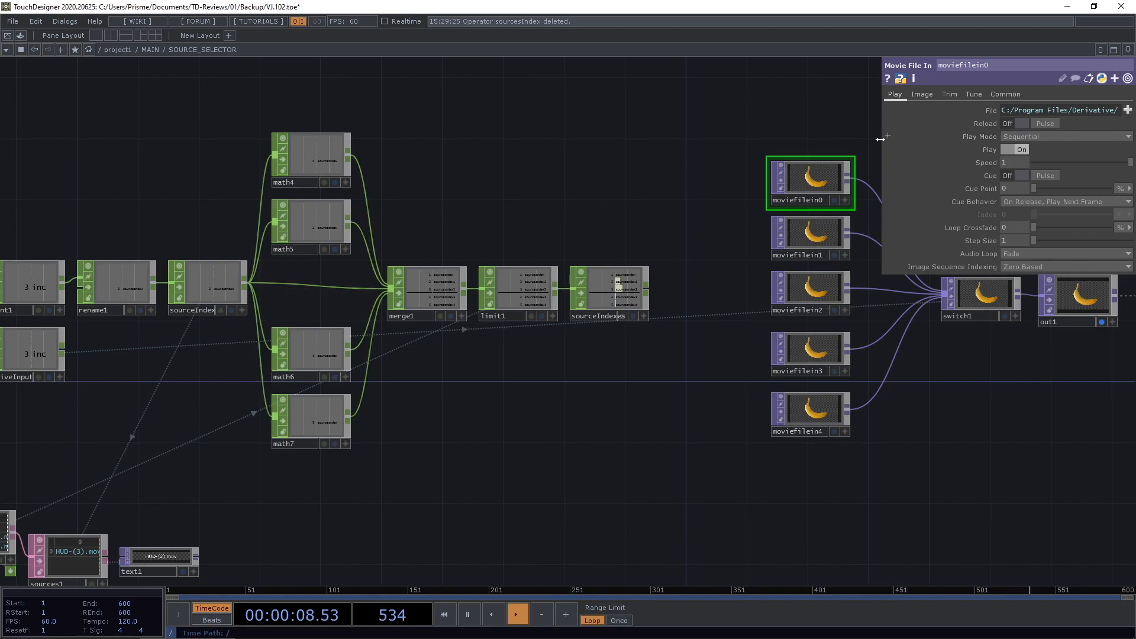
Expand the File parameter of moviefilein0, widen the parameter window and open the file expression in the external text editor.
left_click(1032, 107)
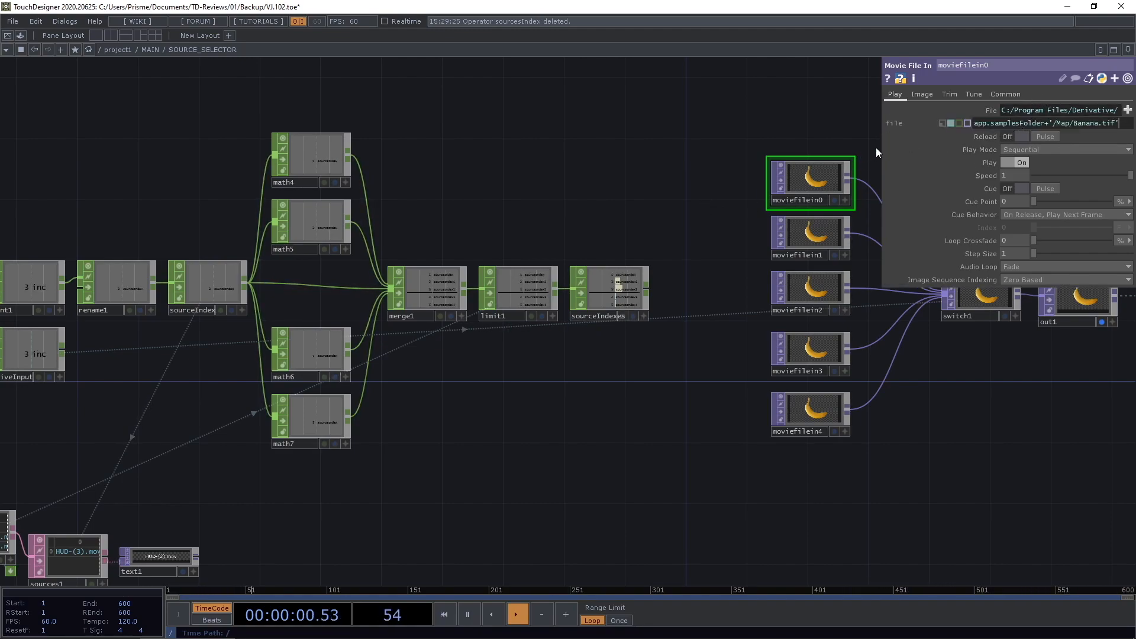
left_click_drag(867, 145, 704, 147)
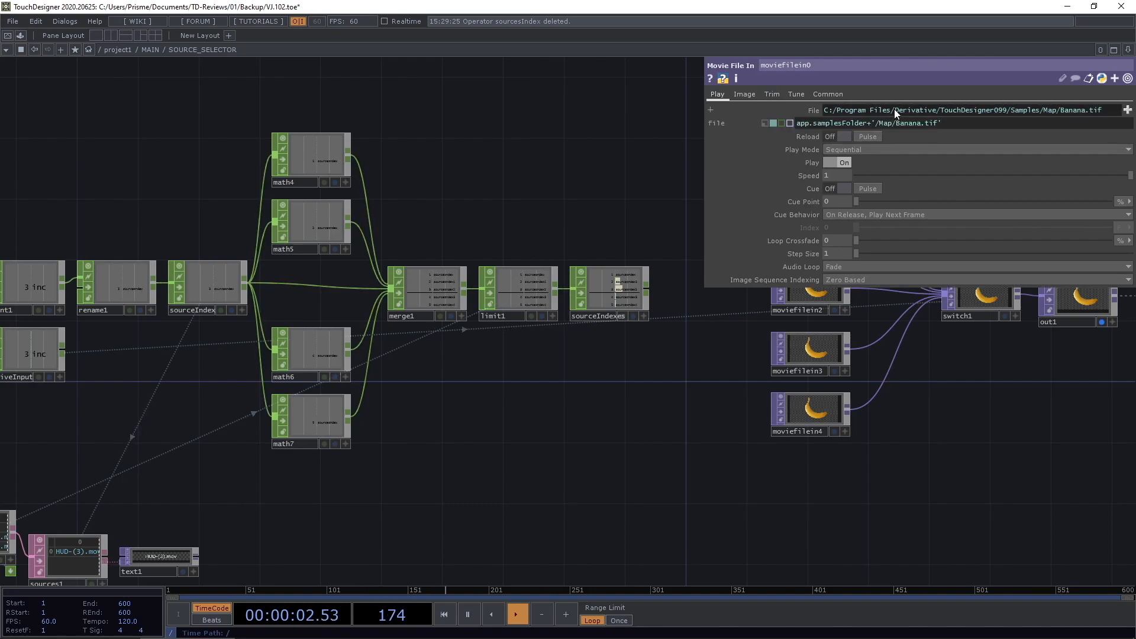
key("ctrl+e")
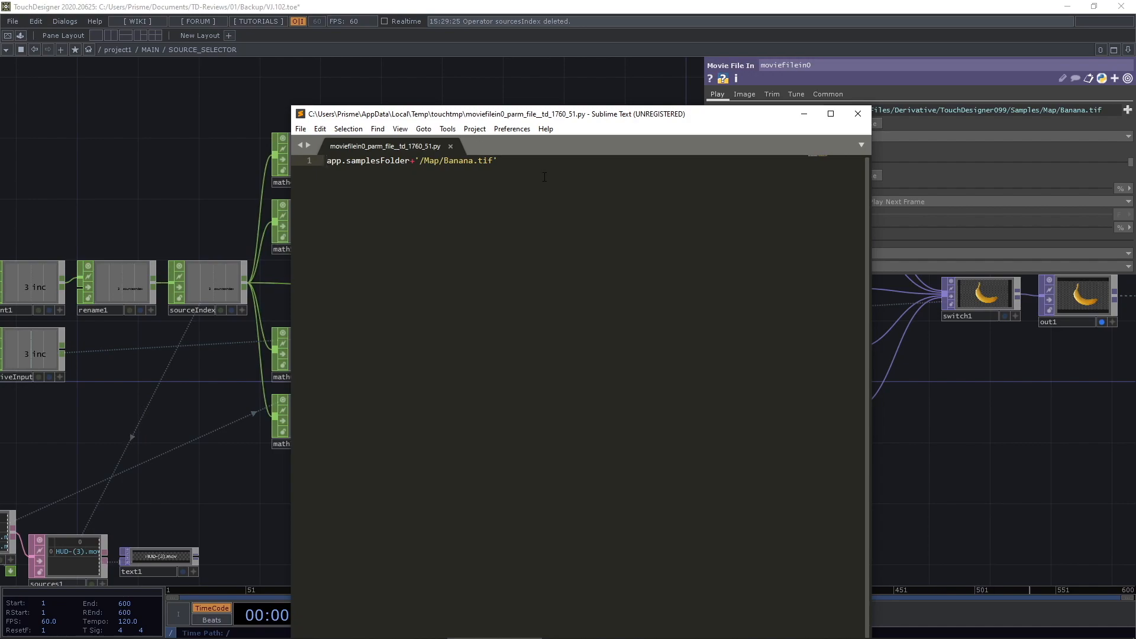
Arrange the Sublime Text window with the file expression side by side with the TouchDesigner network.
left_click_drag(554, 116, 914, 169)
left_click_drag(543, 140, 405, 122)
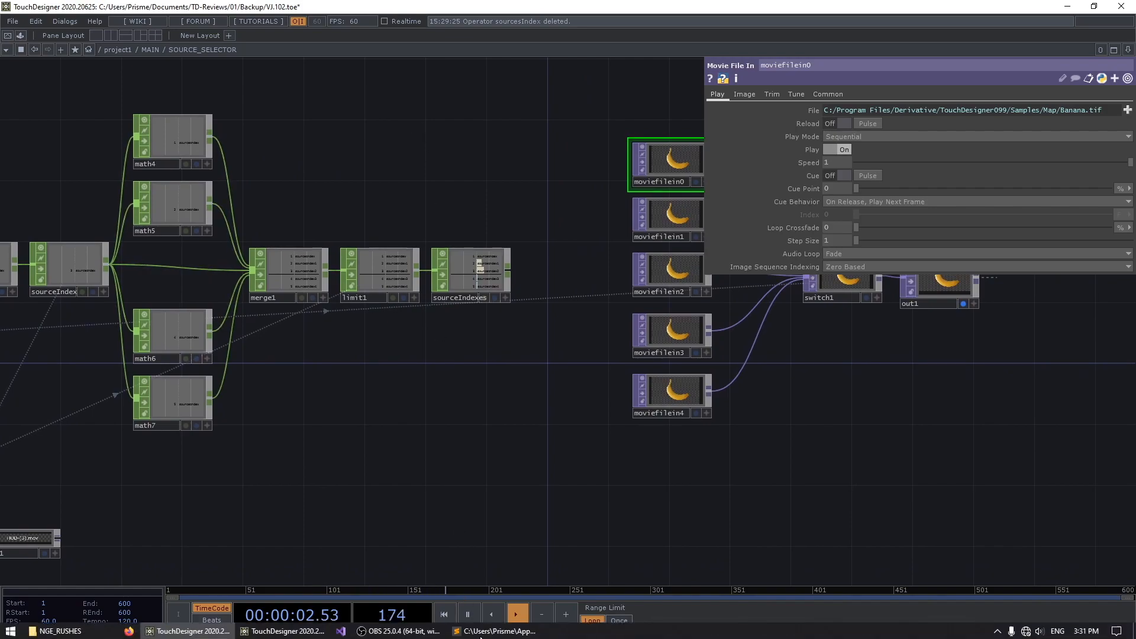
left_click(482, 632)
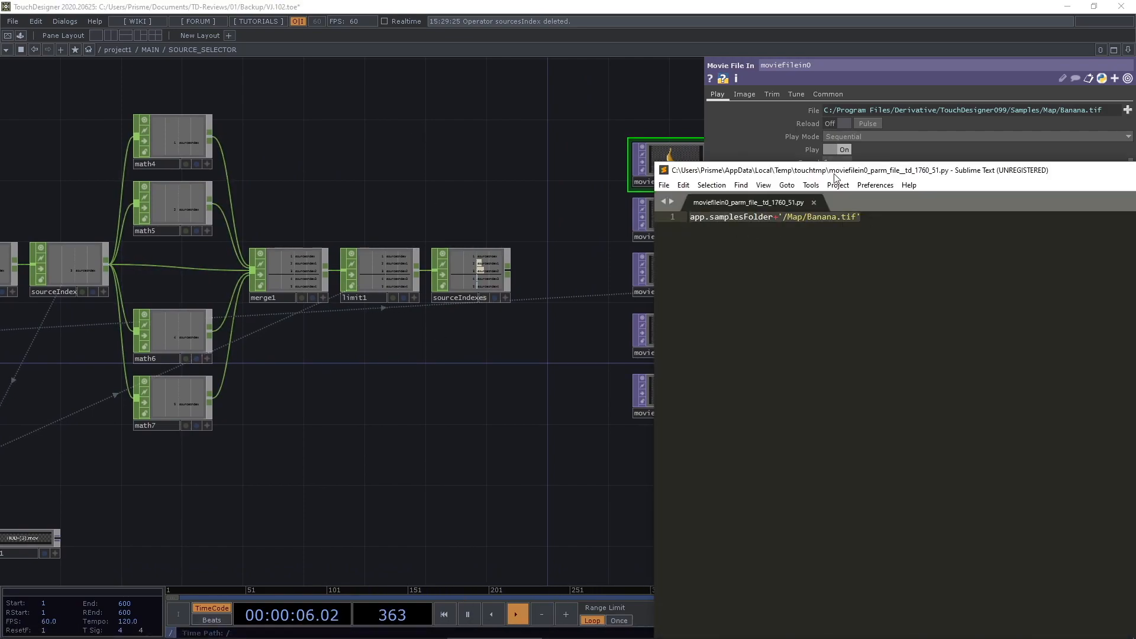
left_click_drag(834, 172, 1135, 185)
left_click_drag(1027, 56, 545, 28)
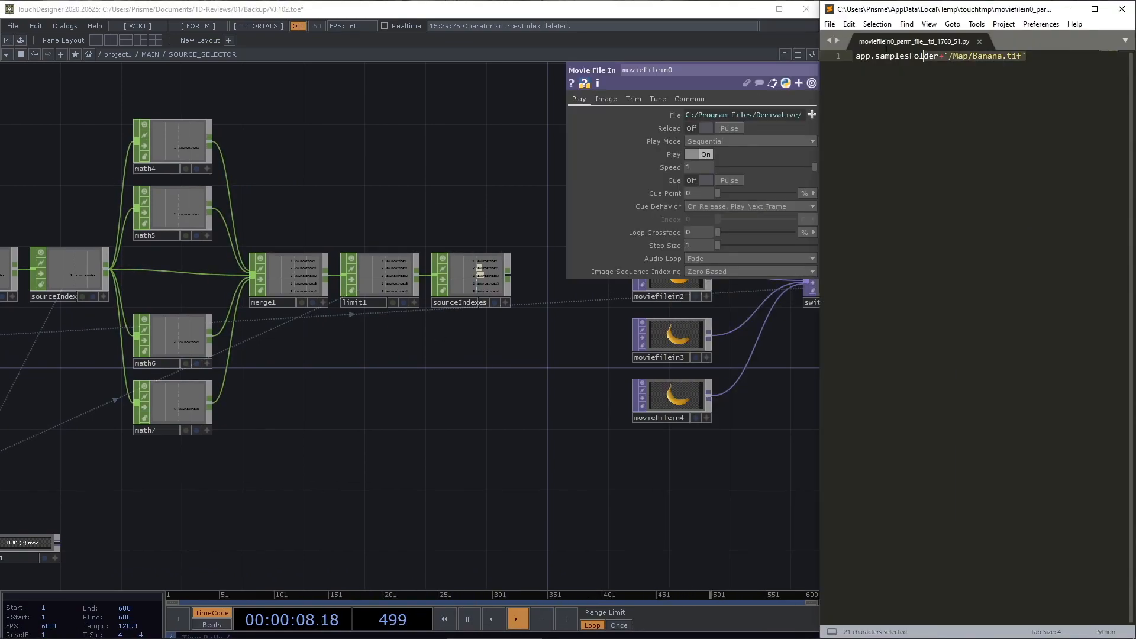
Rename the in1 DAT as sources.
key("BackSpace")
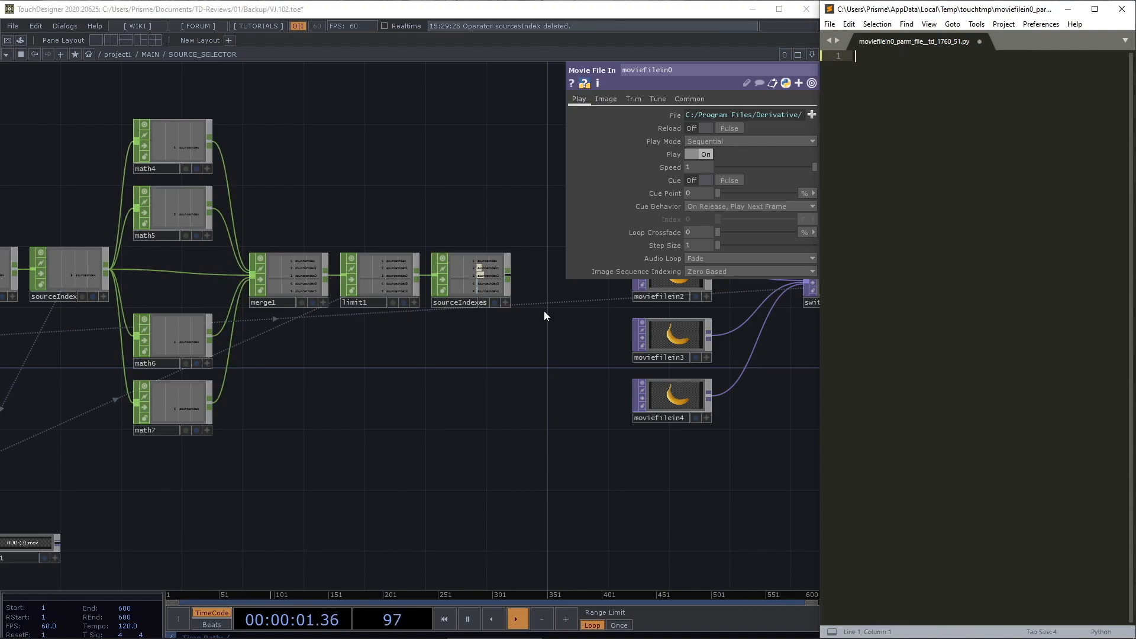
left_click_drag(476, 380, 599, 299)
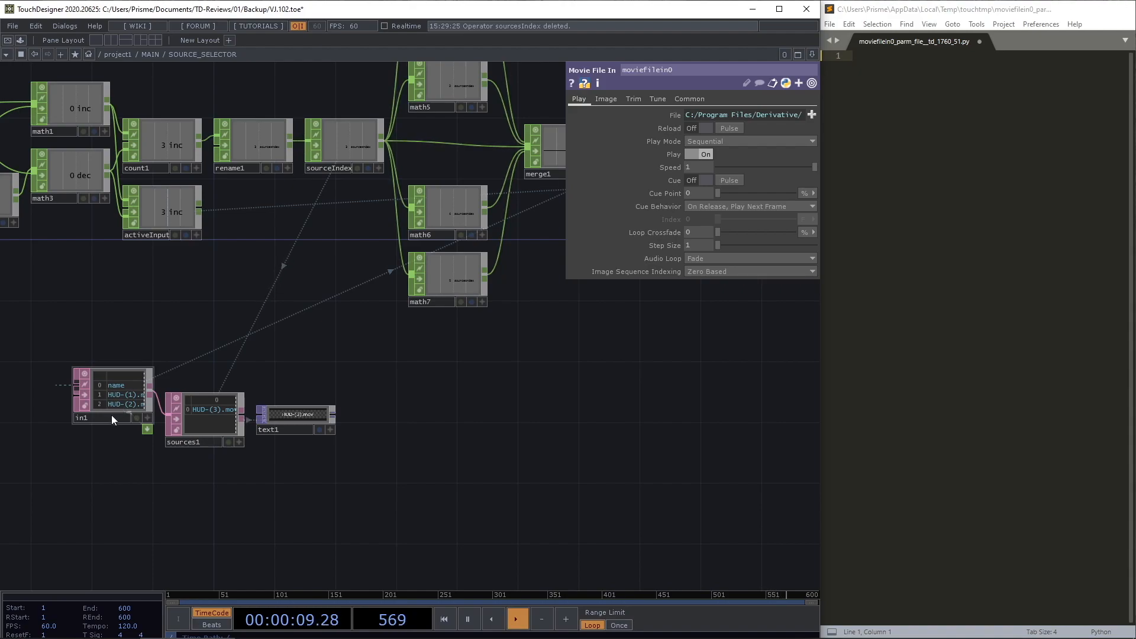
left_click(116, 414)
type("sources")
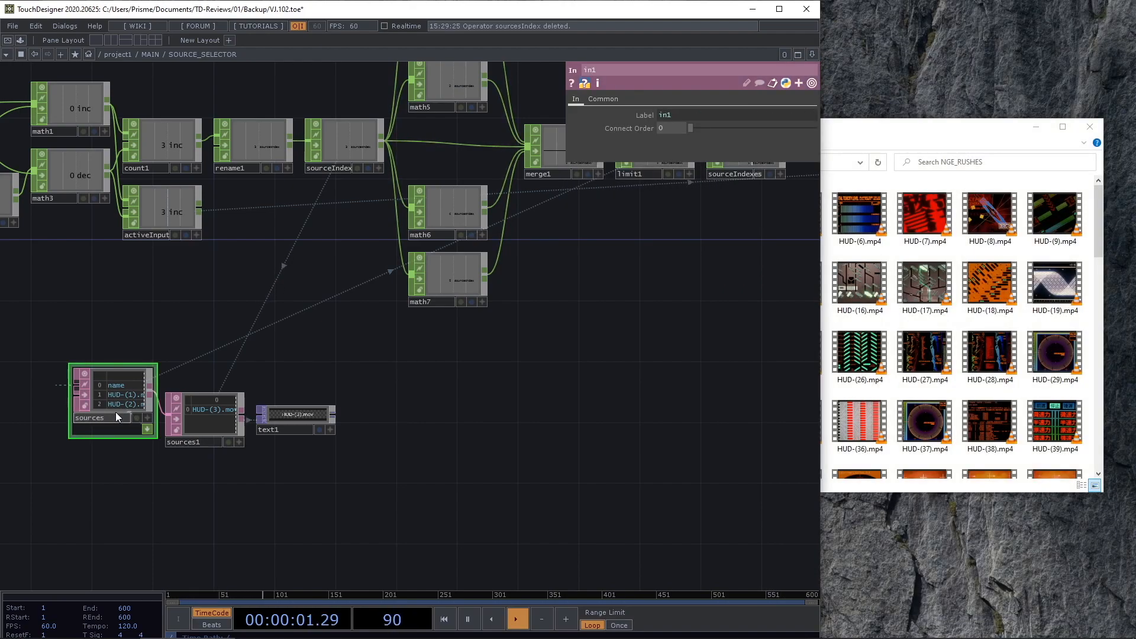
key("Return")
left_click(98, 438)
Update limit1's Maximum expression to op('sources').numRows - 1.
left_click_drag(604, 313, 500, 379)
left_click(549, 217)
left_click(700, 152)
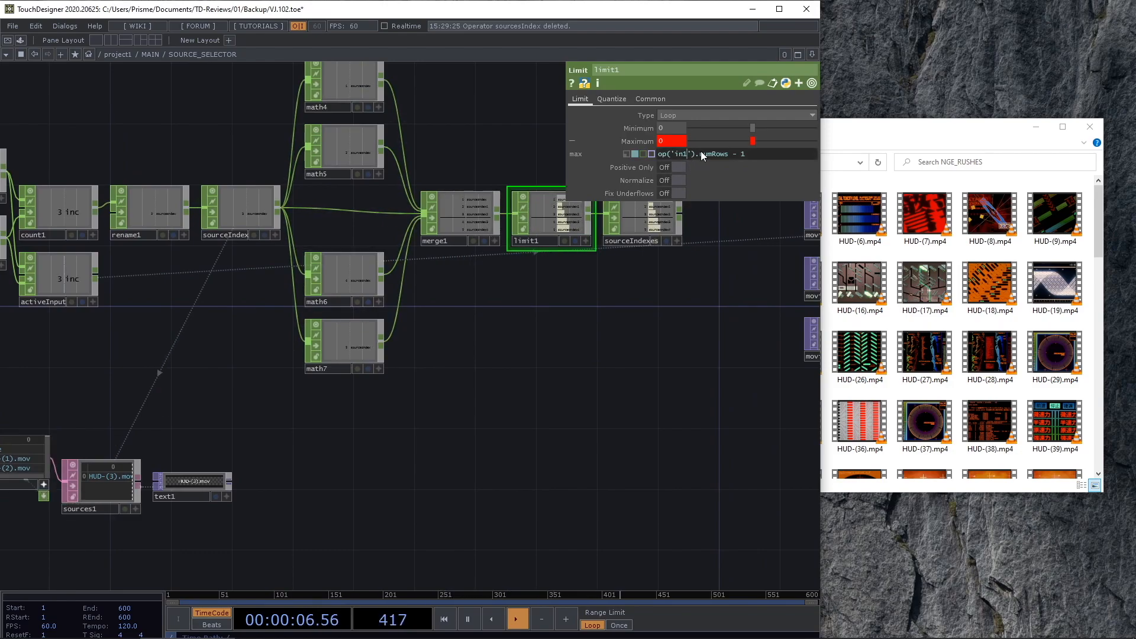
key("BackSpace")
key("BackSpace")
key("BackSpace")
type("sources")
Reopen moviefilein0's file expression in Sublime Text and replace it with op('sources')[0, 1].
left_click_drag(617, 453, 498, 449)
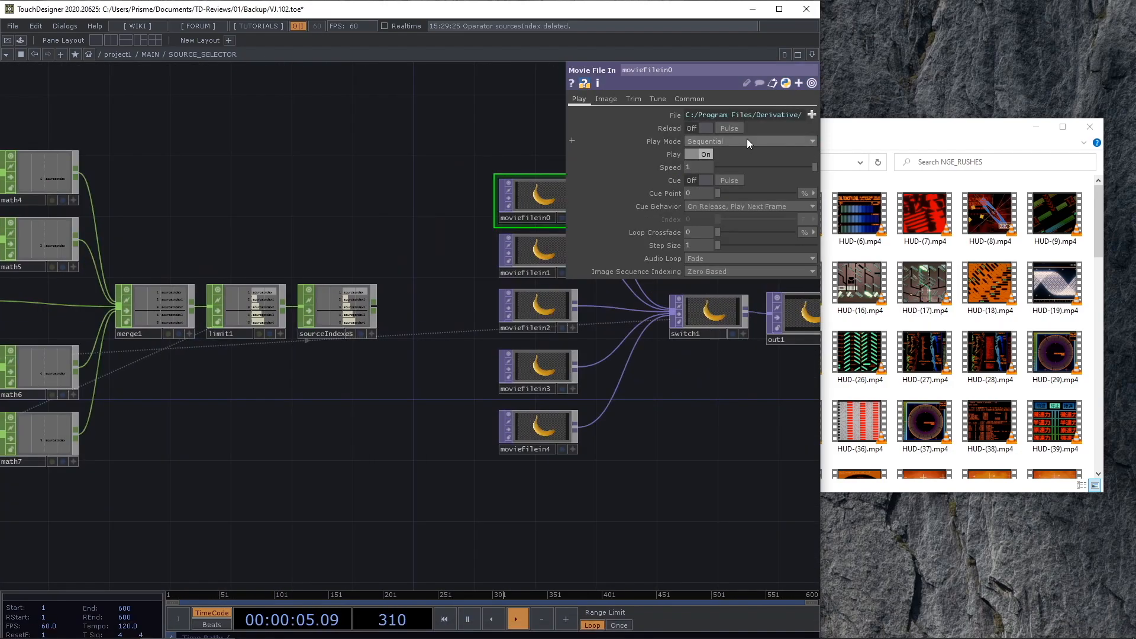
left_click(748, 113)
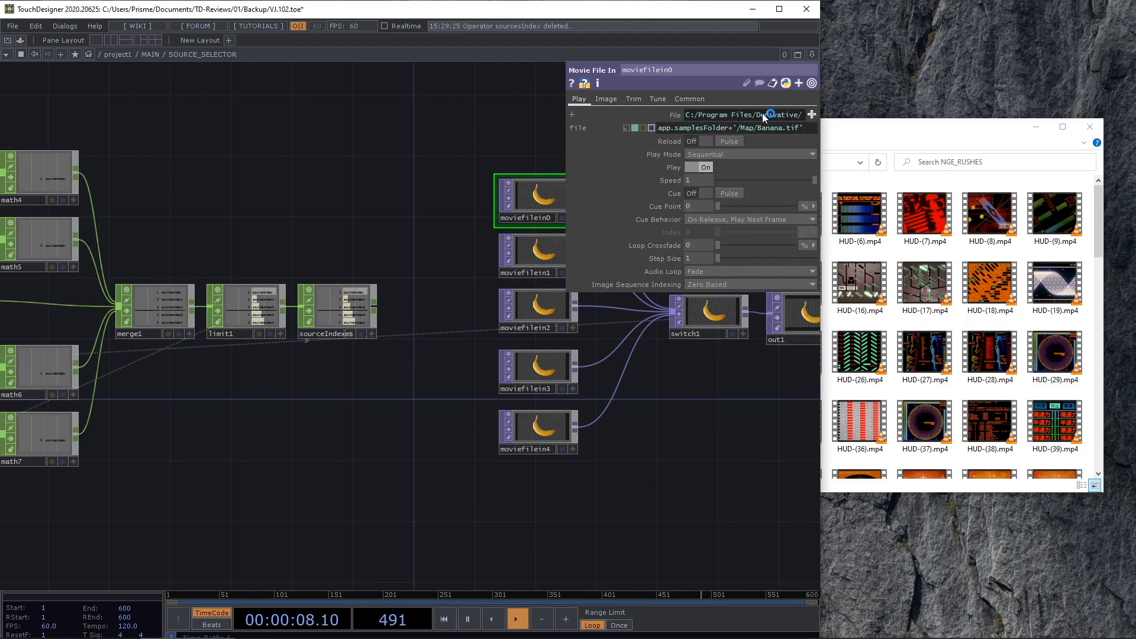
key("alt+e")
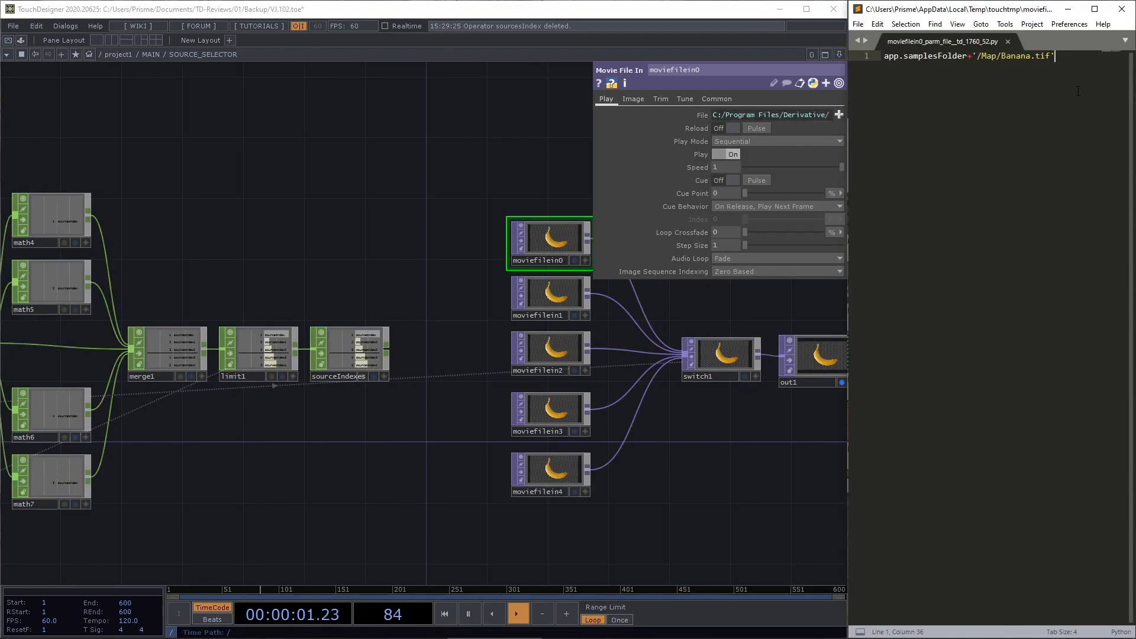
key("ctrl+a")
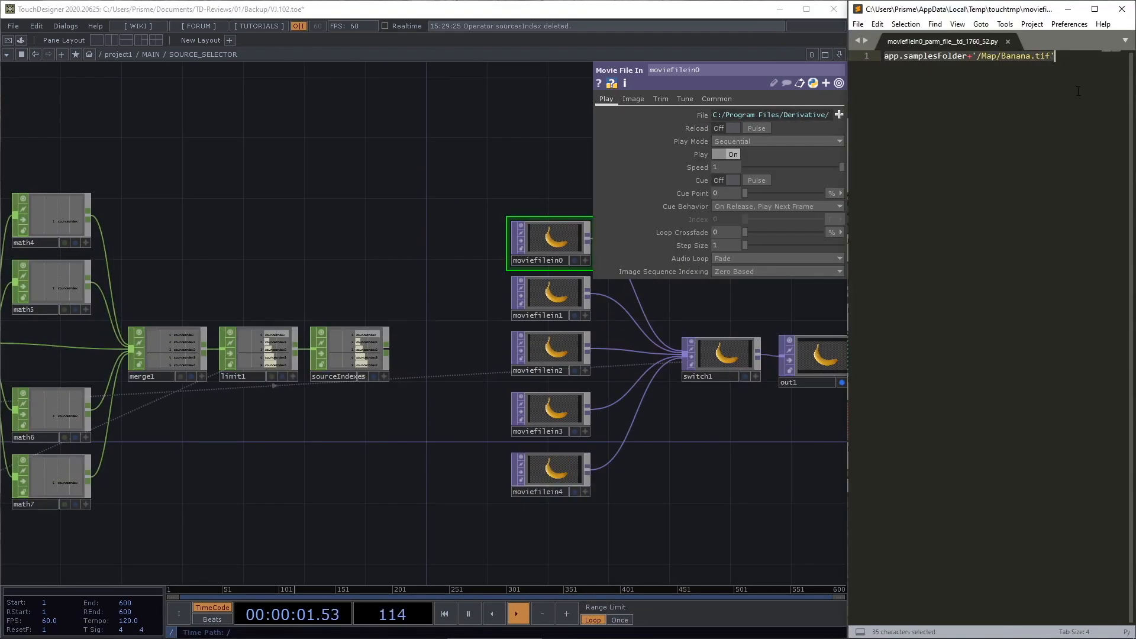
key("BackSpace")
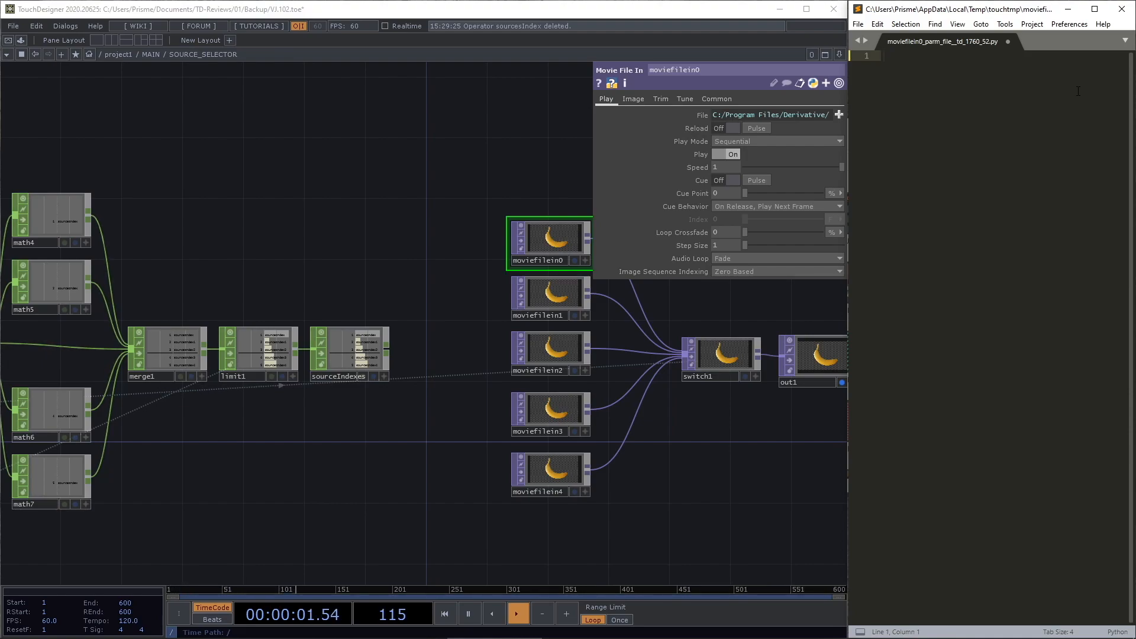
type("op()")
key("Left")
type("'sources')[")
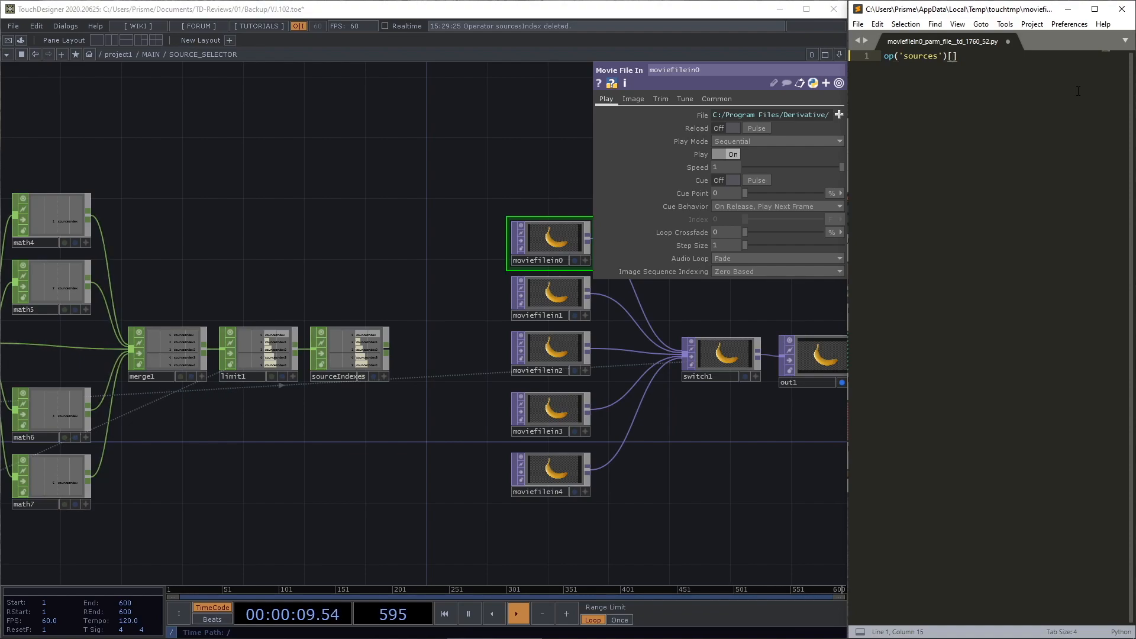
type("0, 1")
Examine the name and path columns of the sources table, including its header row and file rows.
left_click_drag(394, 527, 545, 225)
left_click_drag(471, 377, 843, 268)
scroll(167, 305, "down", 2)
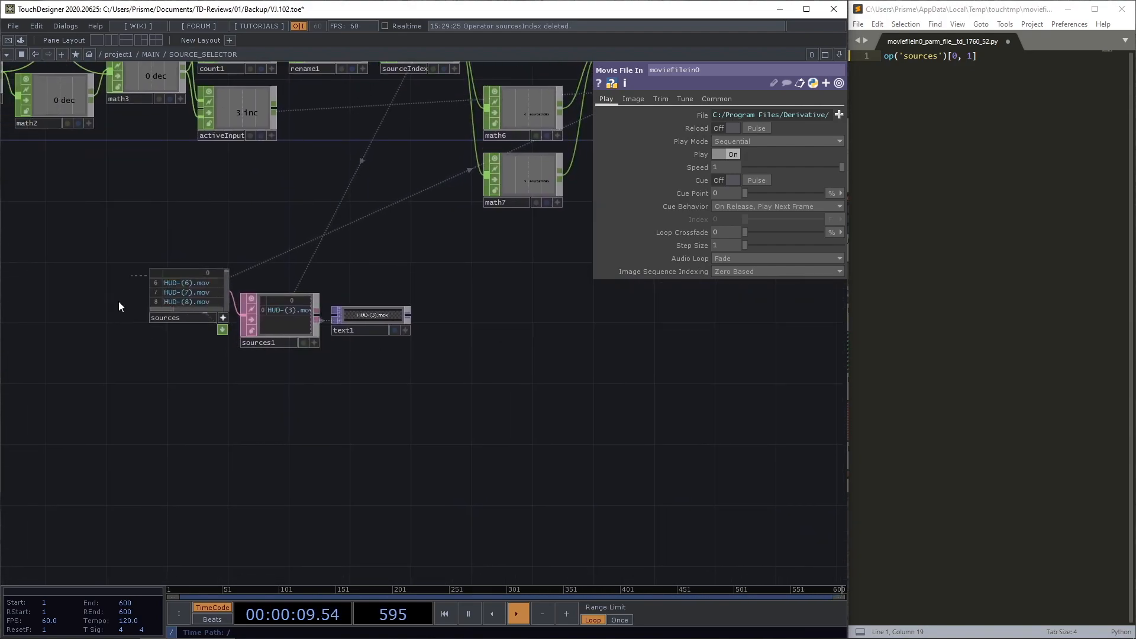
scroll(124, 302, "down", 5)
scroll(137, 289, "up", 10)
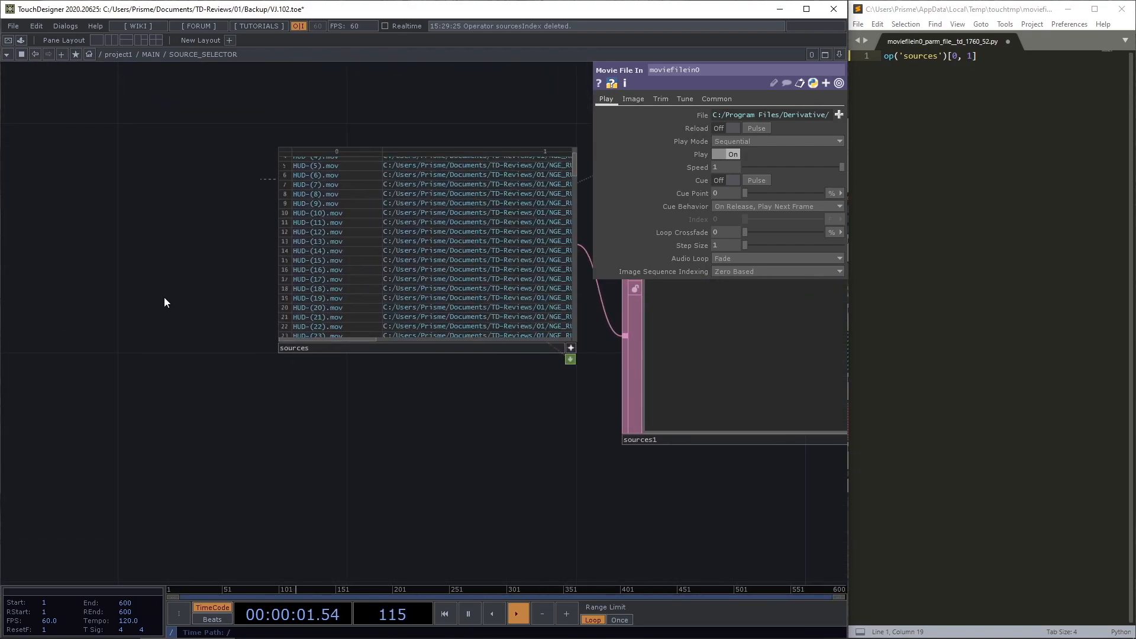
left_click_drag(164, 299, 126, 359)
scroll(320, 310, "down", 14)
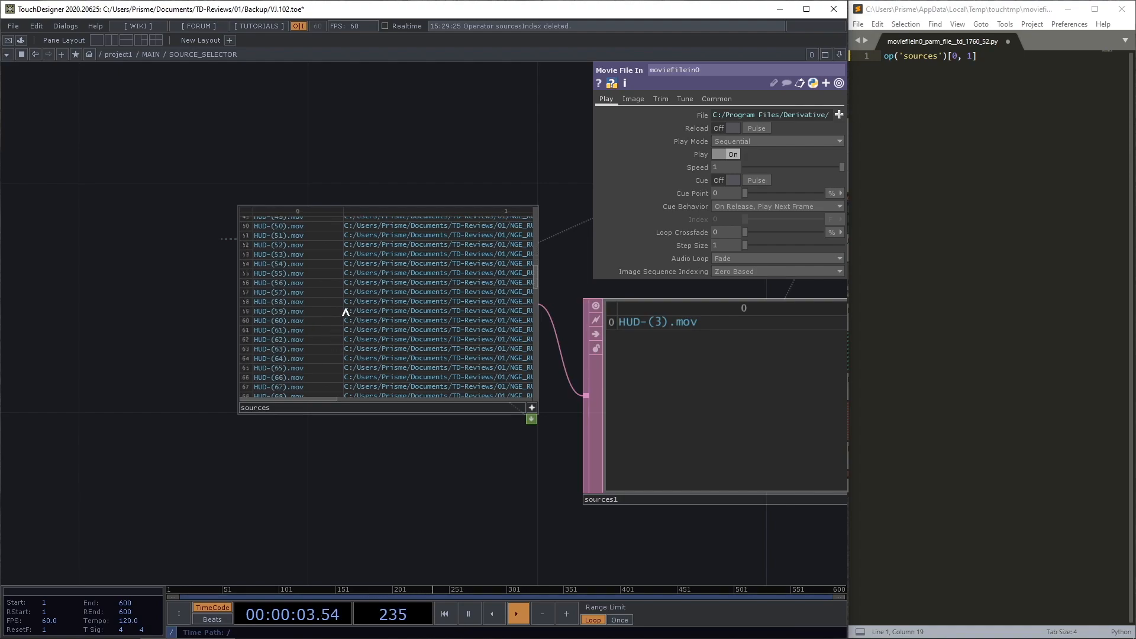
scroll(374, 287, "up", 16)
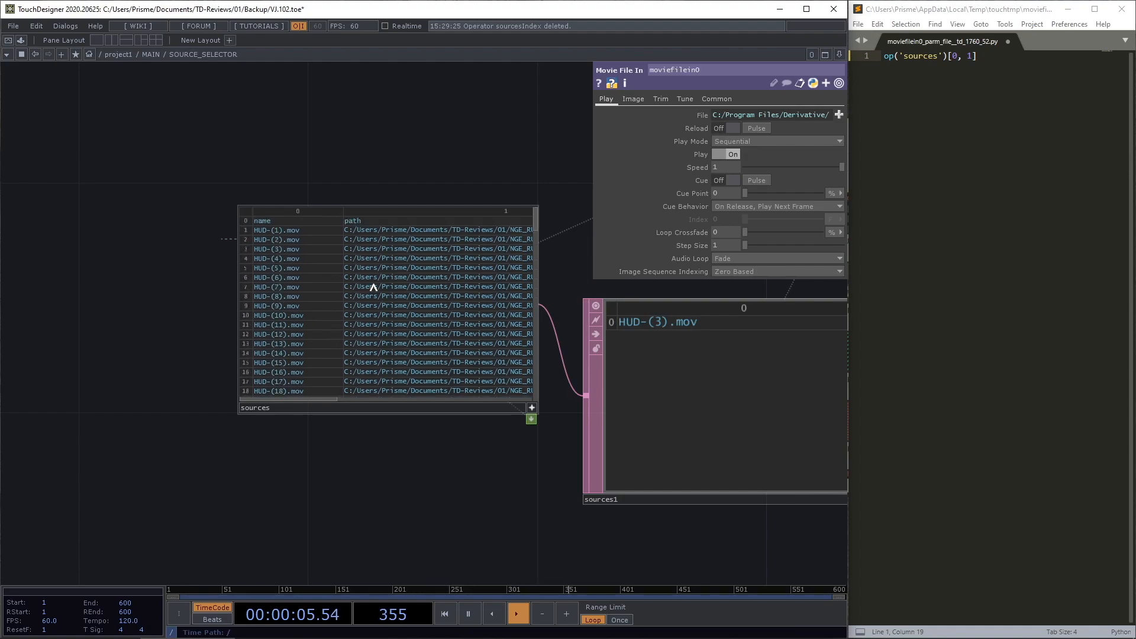
scroll(125, 270, "down", 6)
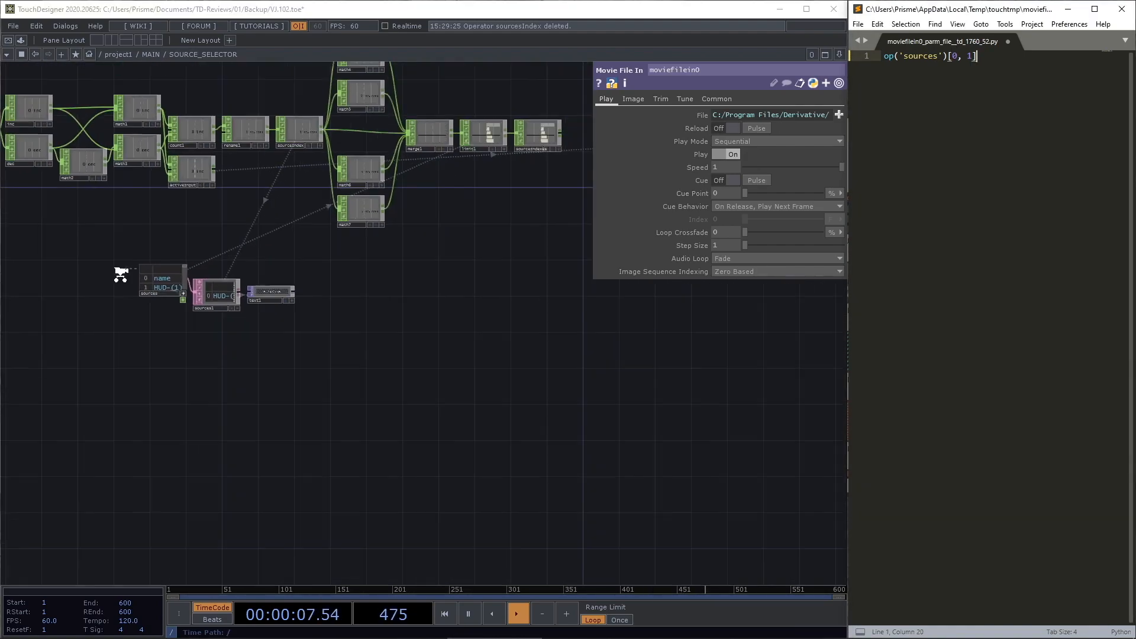
Save the edited file expression so that it applies to moviefilein0.
scroll(121, 275, "down", 2)
left_click_drag(528, 363, 472, 484)
scroll(587, 195, "down", 2)
scroll(586, 194, "down", 1)
key("ctrl+s")
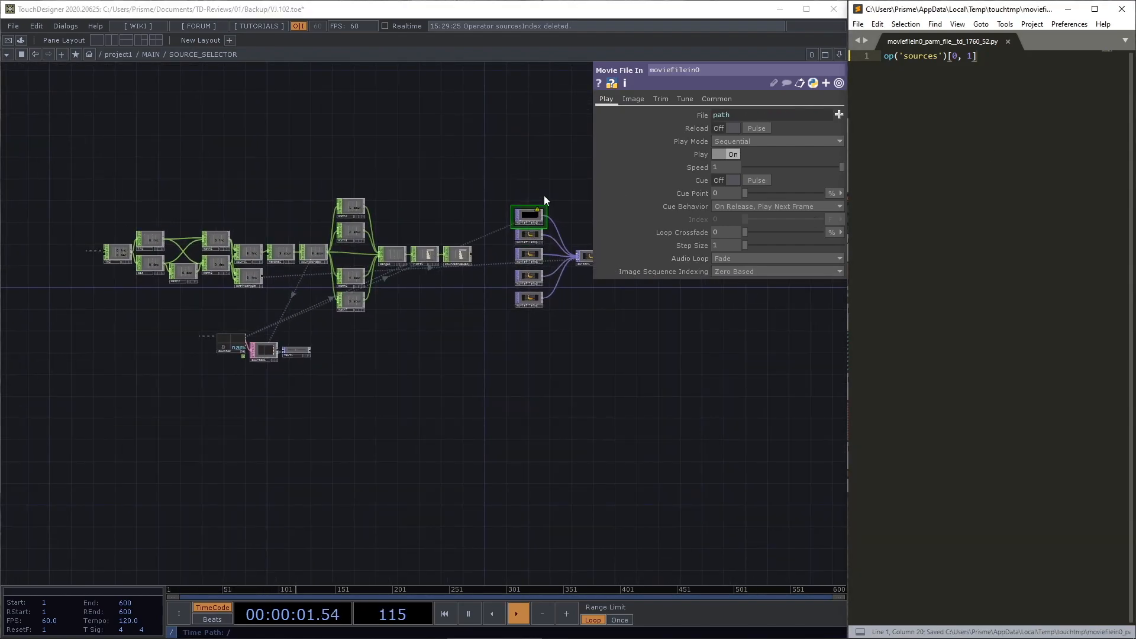
Set the row index in moviefilein0's file expression to 1, save it and check the operator's preview.
scroll(543, 203, "up", 5)
left_click_drag(670, 116, 710, 105)
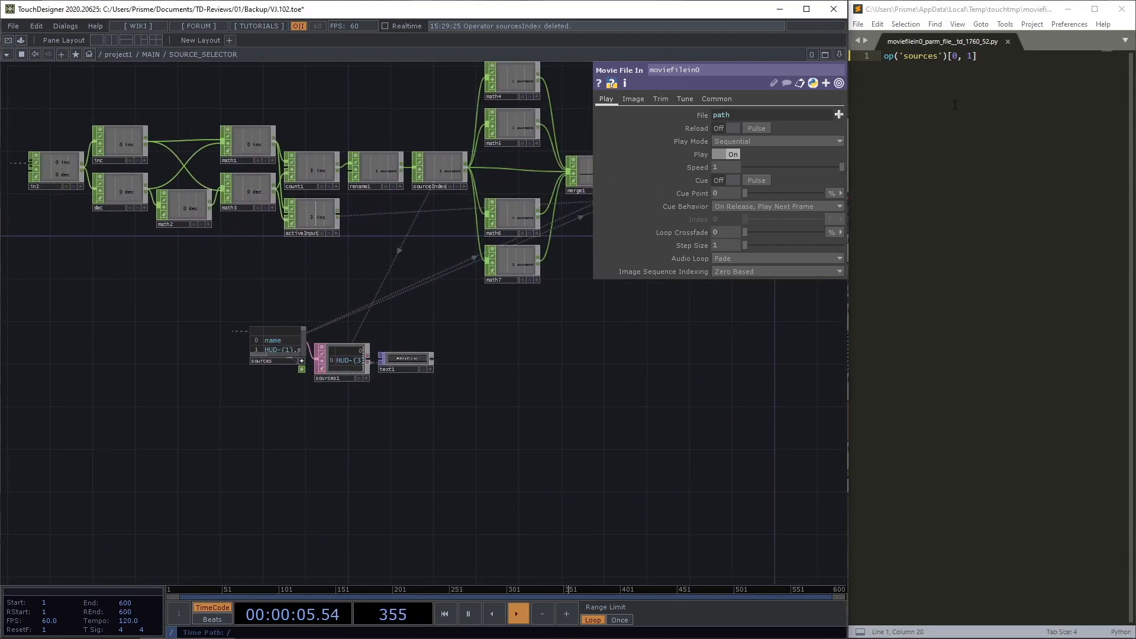
double_click(955, 55)
type("1")
key("ctrl+s")
left_click_drag(598, 336, 203, 456)
scroll(447, 196, "down", 5)
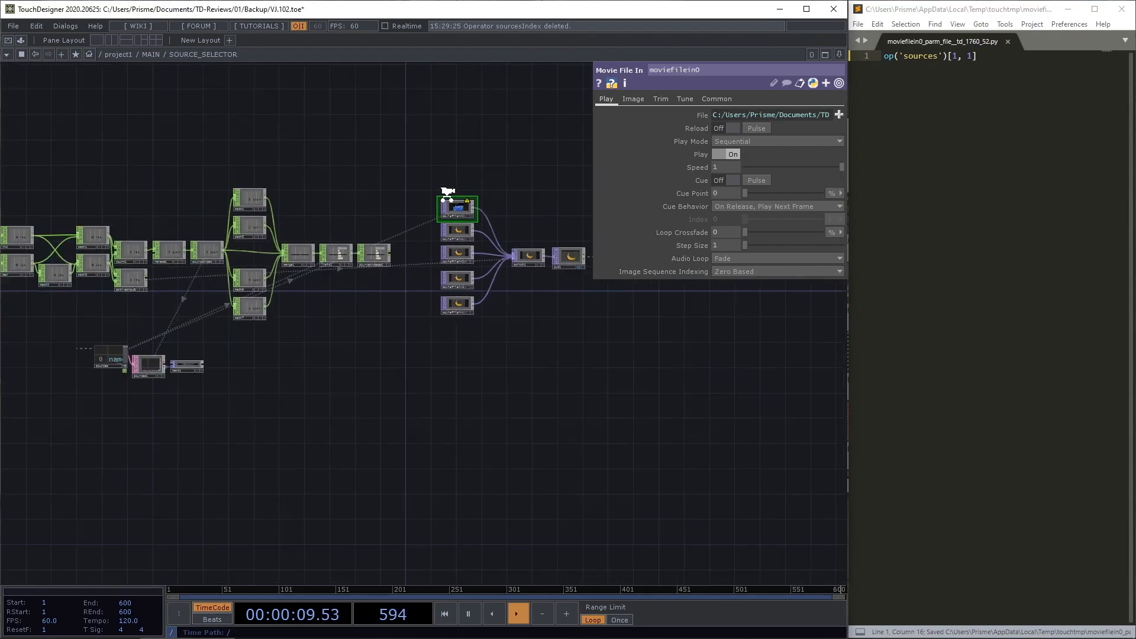
scroll(448, 191, "up", 5)
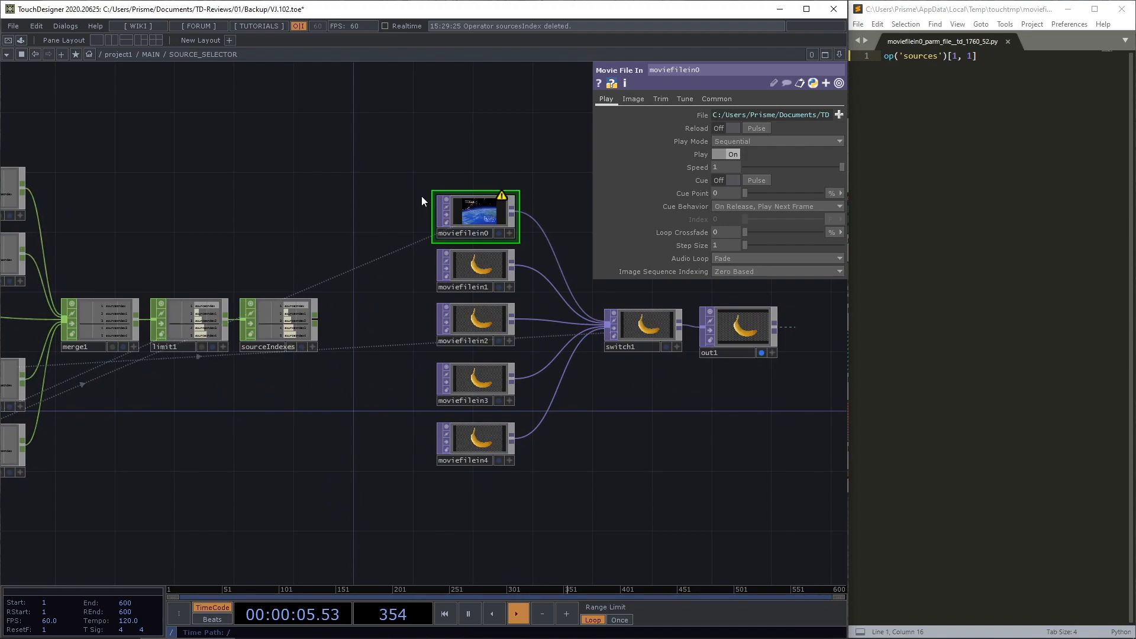
left_click_drag(362, 245, 389, 237)
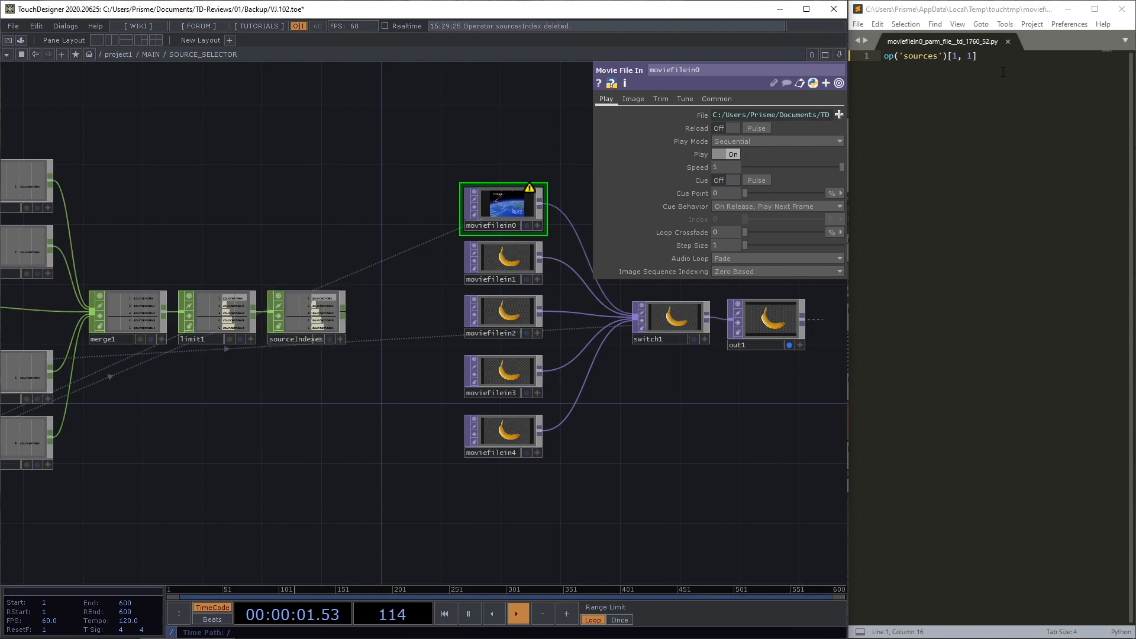
Remove the row index from the file expression and put an indented empty line in its place inside the brackets.
double_click(952, 55)
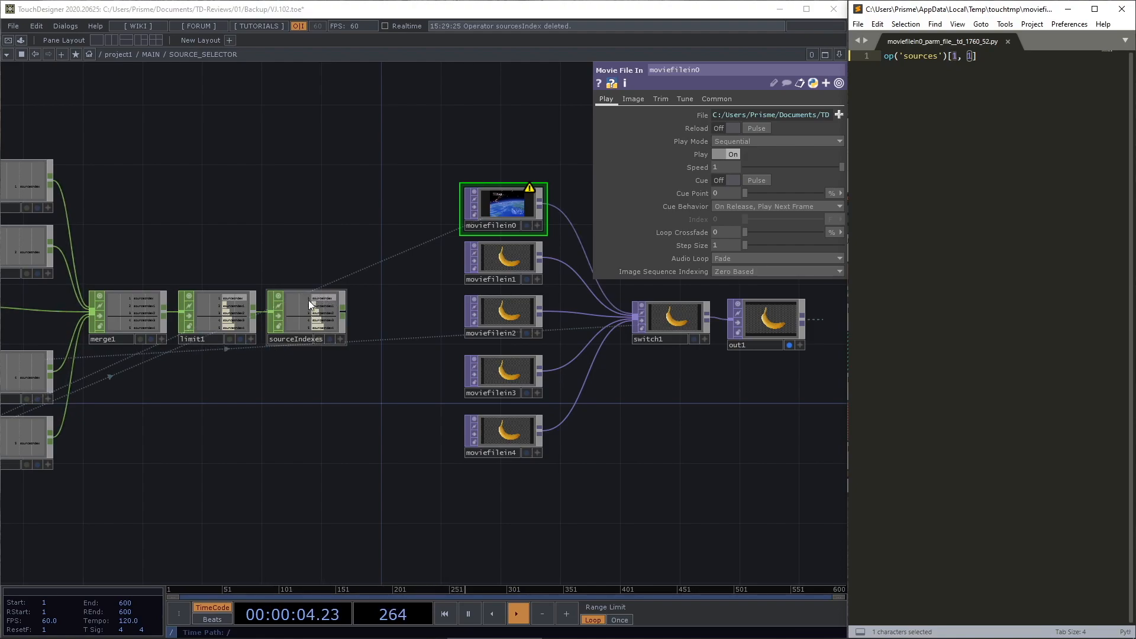
key("BackSpace")
key("Return")
key("Return")
key("Up")
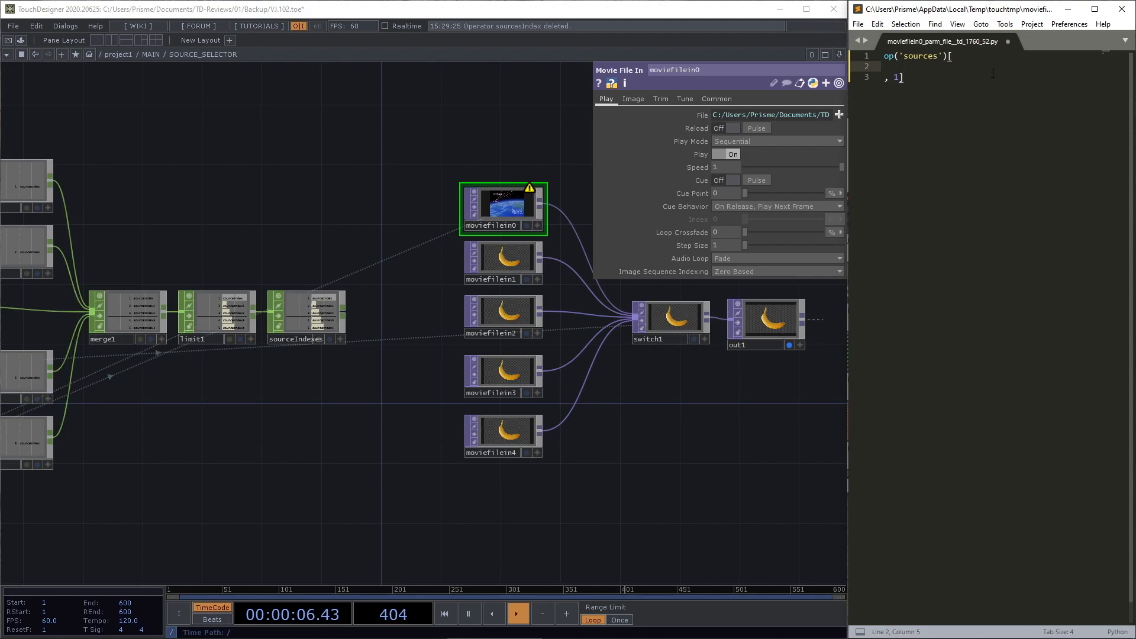
Enter op('sourceIndexes')[0][0] as the row index of the sources lookup.
type("op()")
type("'source")
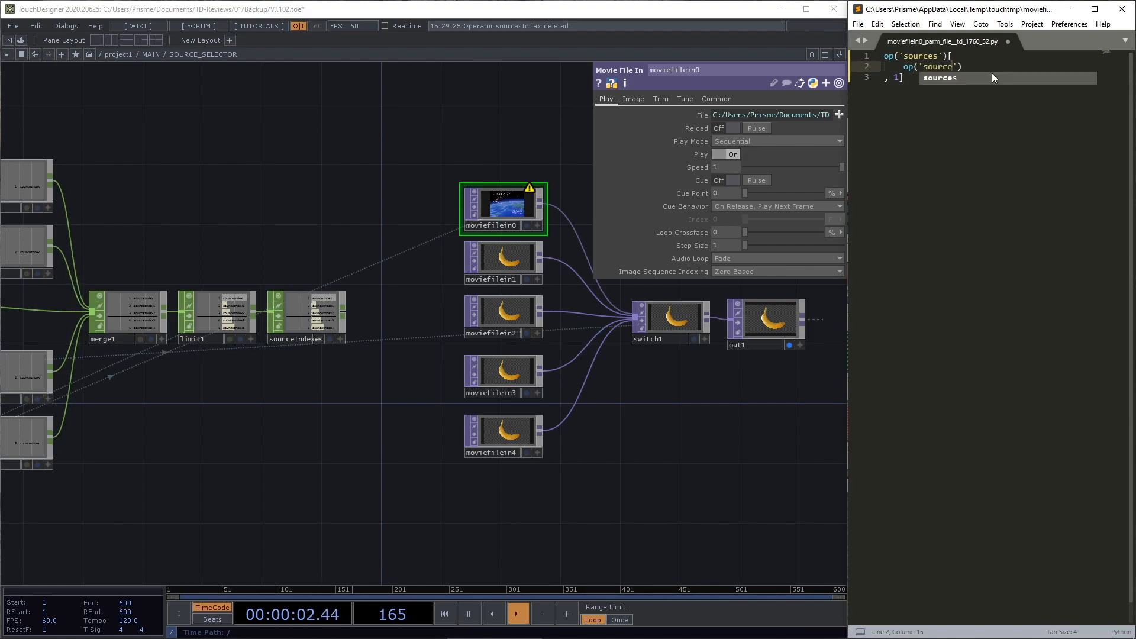
type("Indexes")
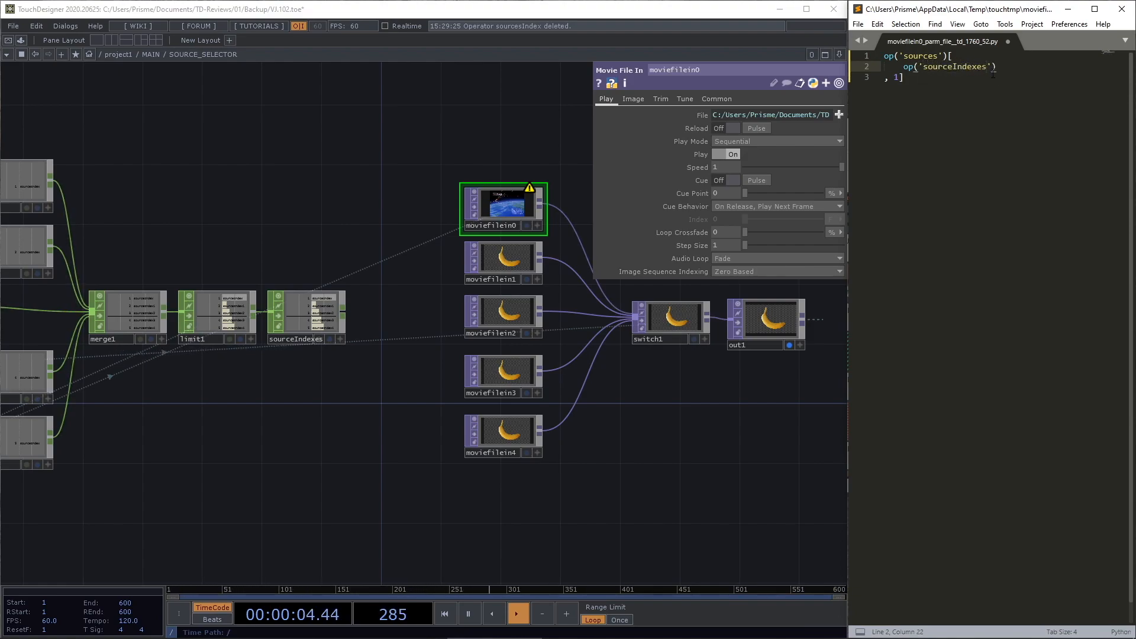
type("[]0")
key("Right")
type("[0")
key("Right")
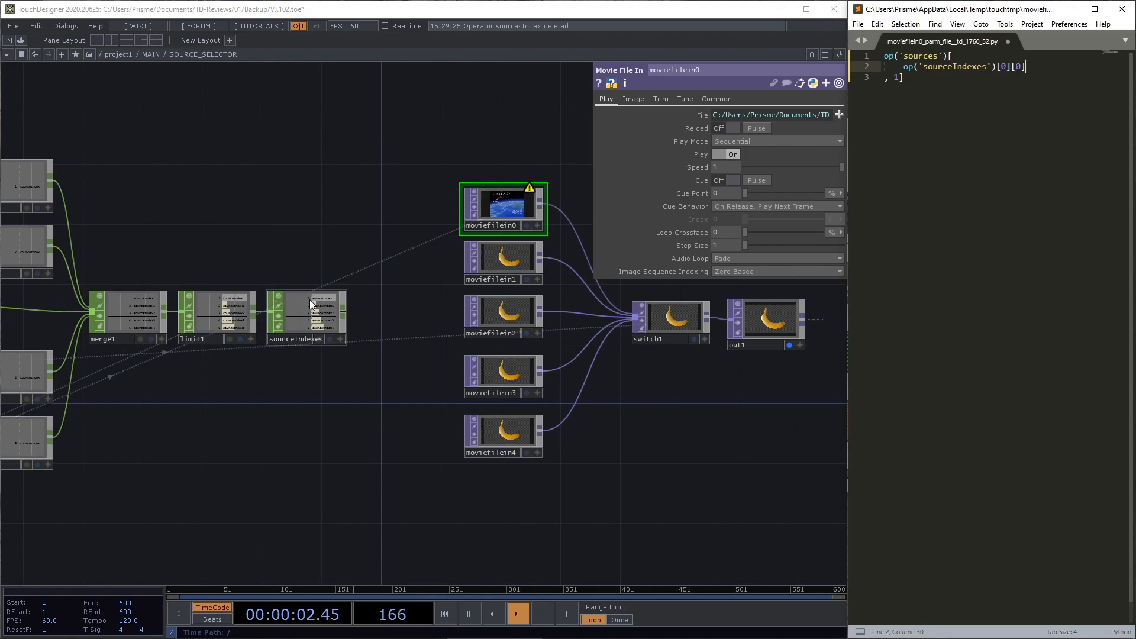
Check the channel order in sourceIndexes and save the multi-line file expression.
scroll(310, 300, "down", 3)
scroll(316, 299, "up", 8)
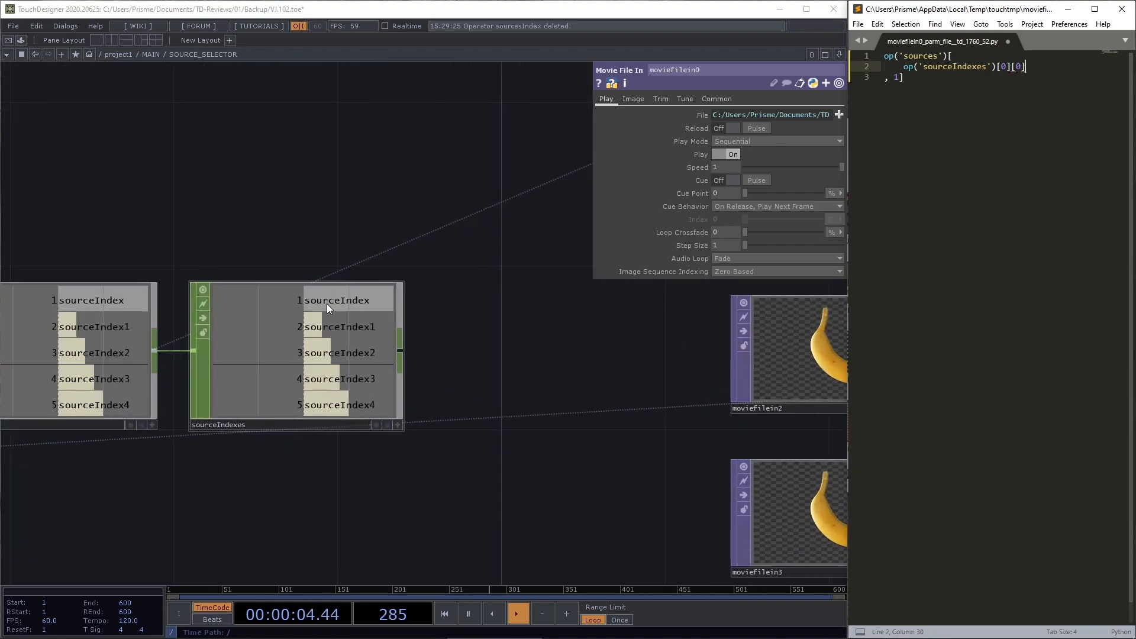
left_click(916, 149)
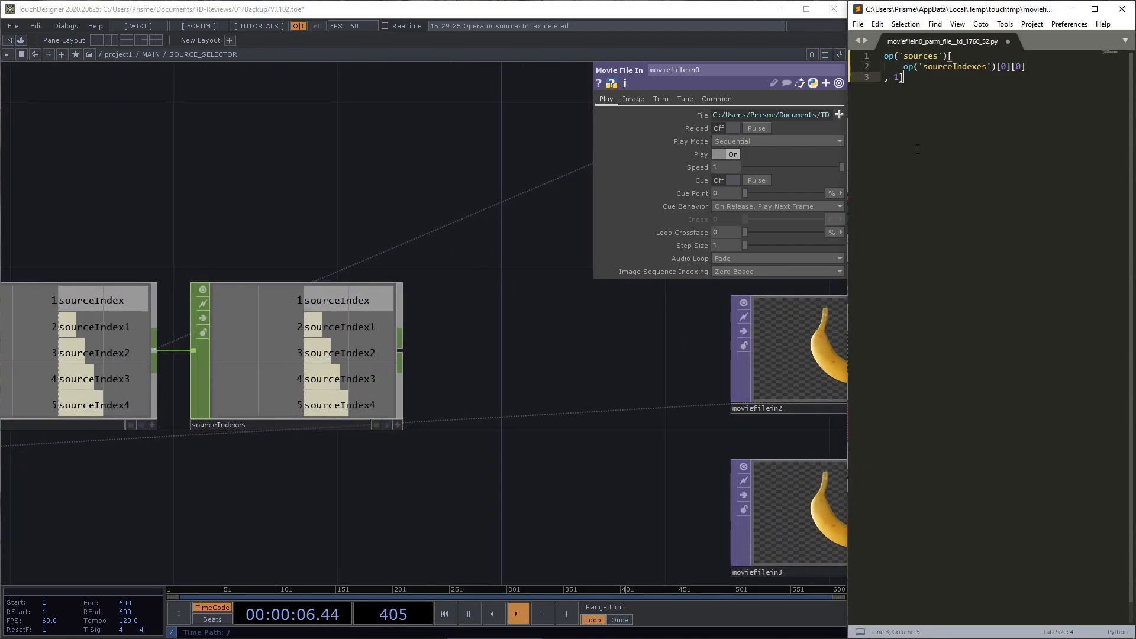
key("ctrl+s")
Inspect the moviefilein0 warning and expand its File parameter to read the expression's evaluated value.
left_click_drag(477, 403, 454, 417)
scroll(414, 442, "down", 3)
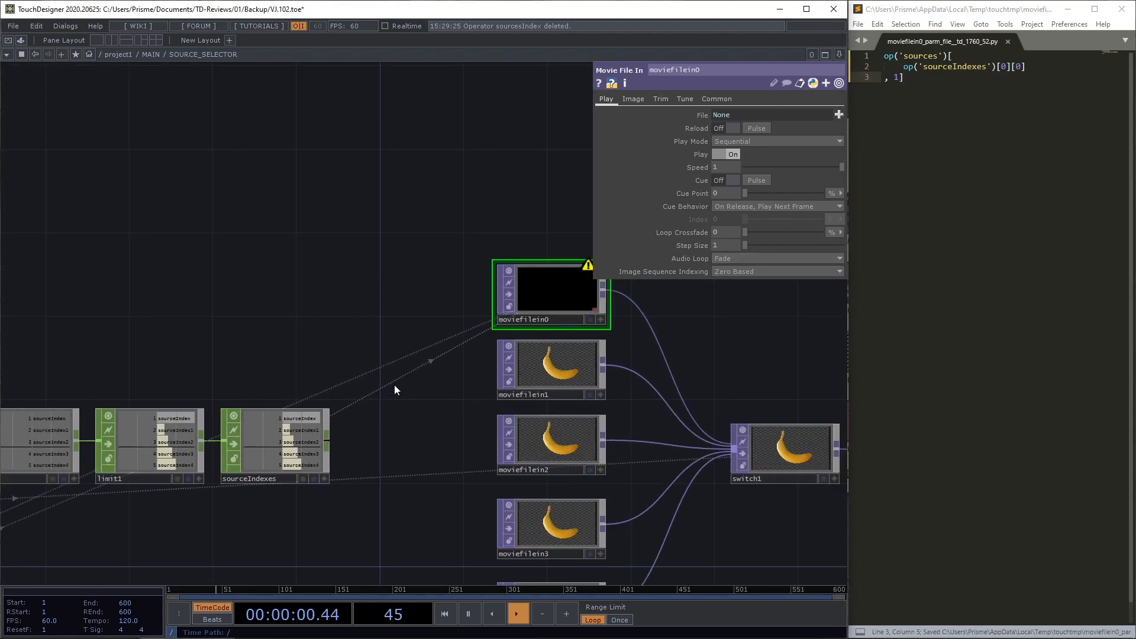
middle_click(527, 283)
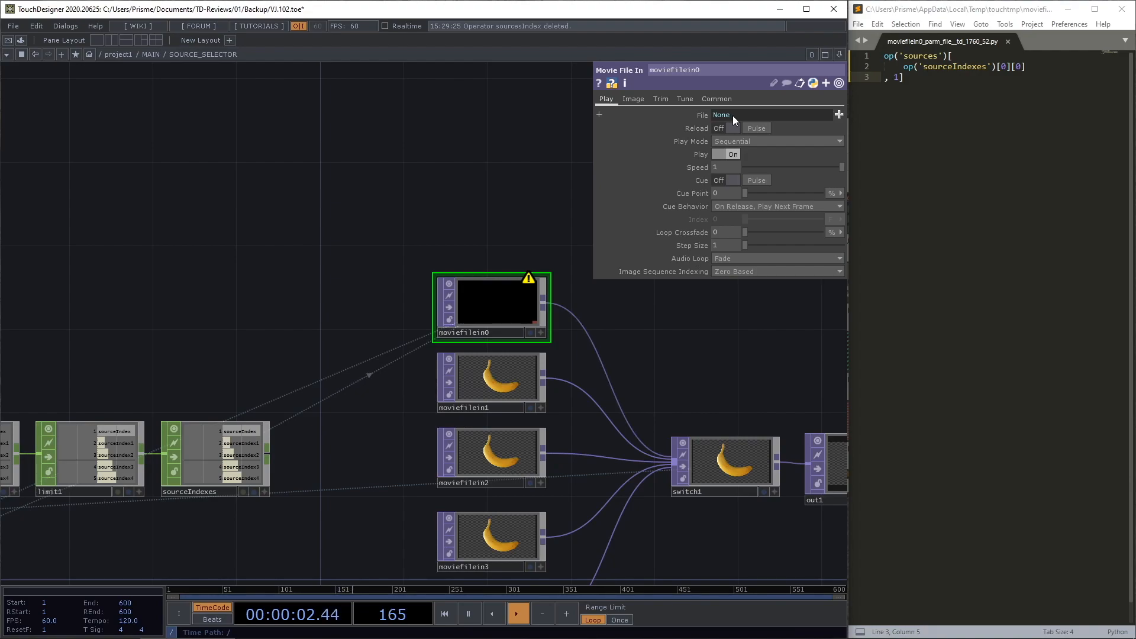
left_click(697, 115)
mouse_move(755, 127)
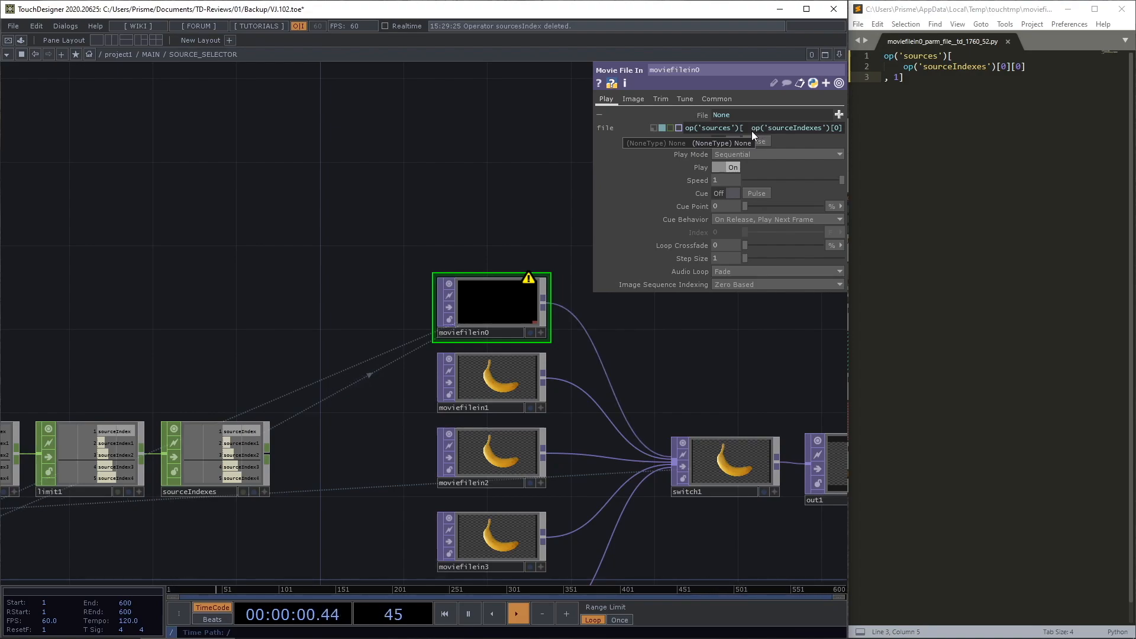
left_click_drag(346, 166, 419, 92)
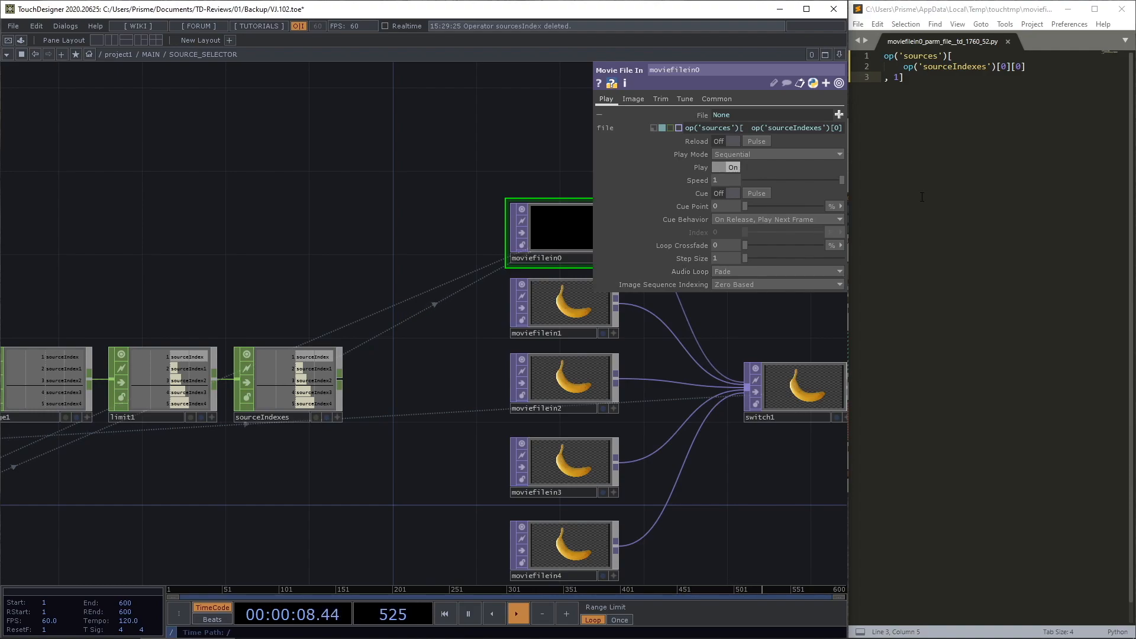
Wrap op('sourceIndexes')[0][0] in int() in the file expression and save it.
left_click(904, 66)
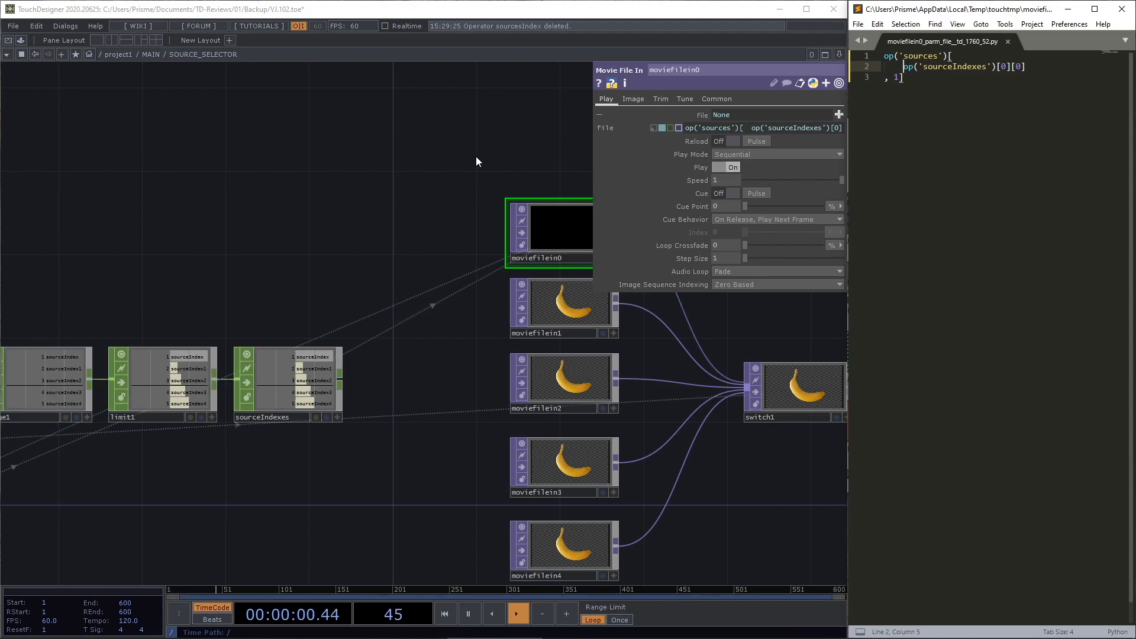
type("int(")
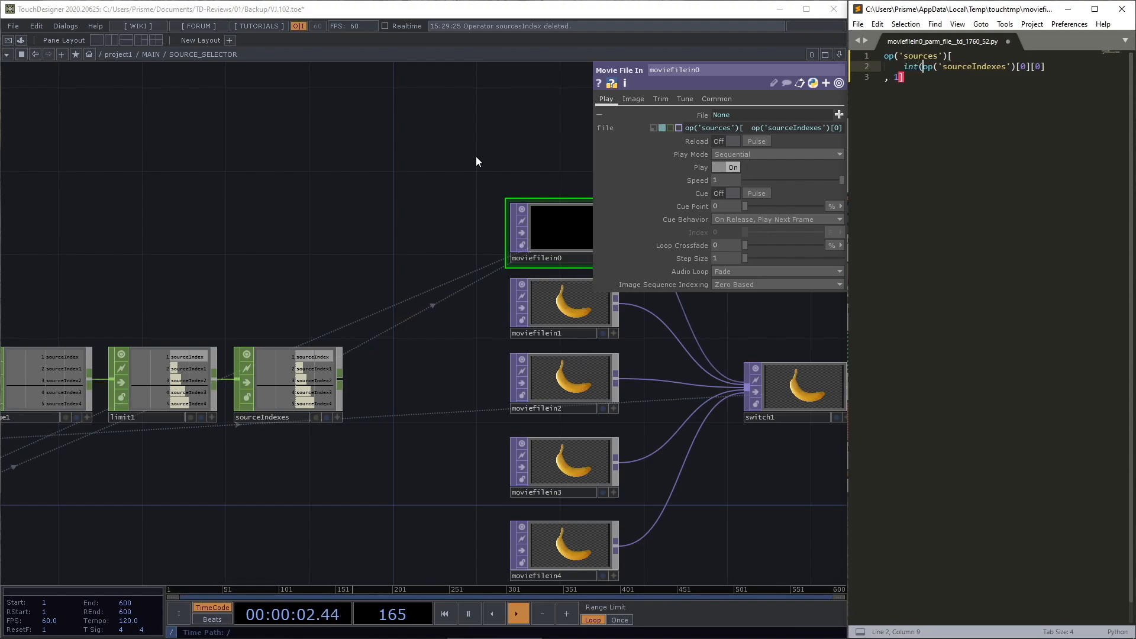
left_click(1057, 66)
type(")")
left_click(927, 164)
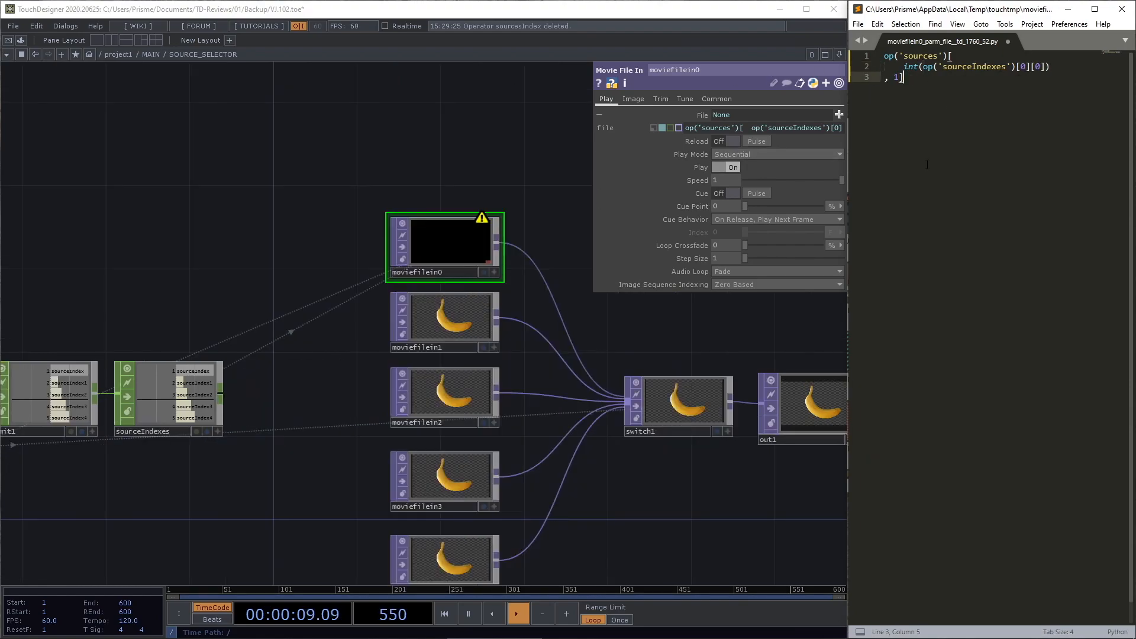
key("ctrl+s")
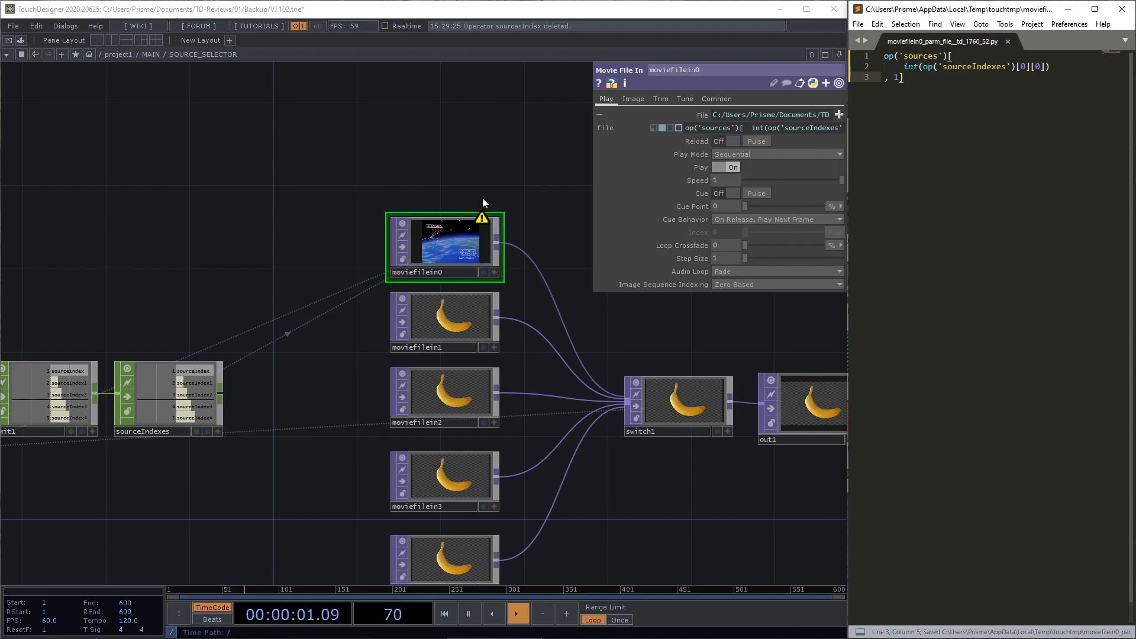
Check the moviefilein0 warning and its loaded clip, then examine how the sourceIndexes chain references it.
middle_click(482, 220)
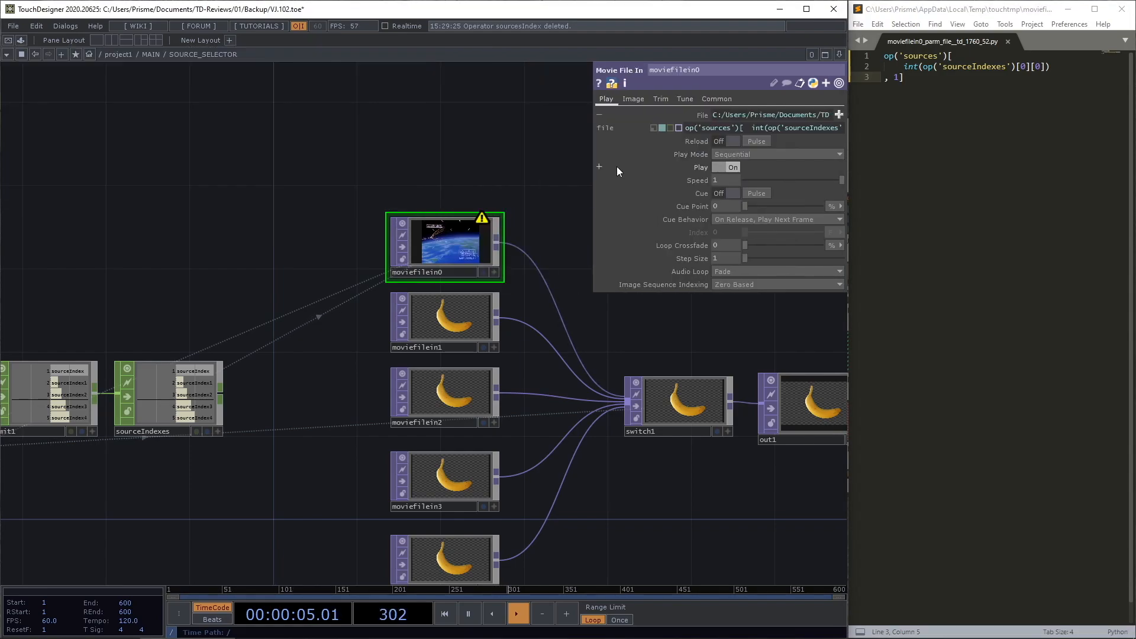
left_click_drag(494, 162, 507, 145)
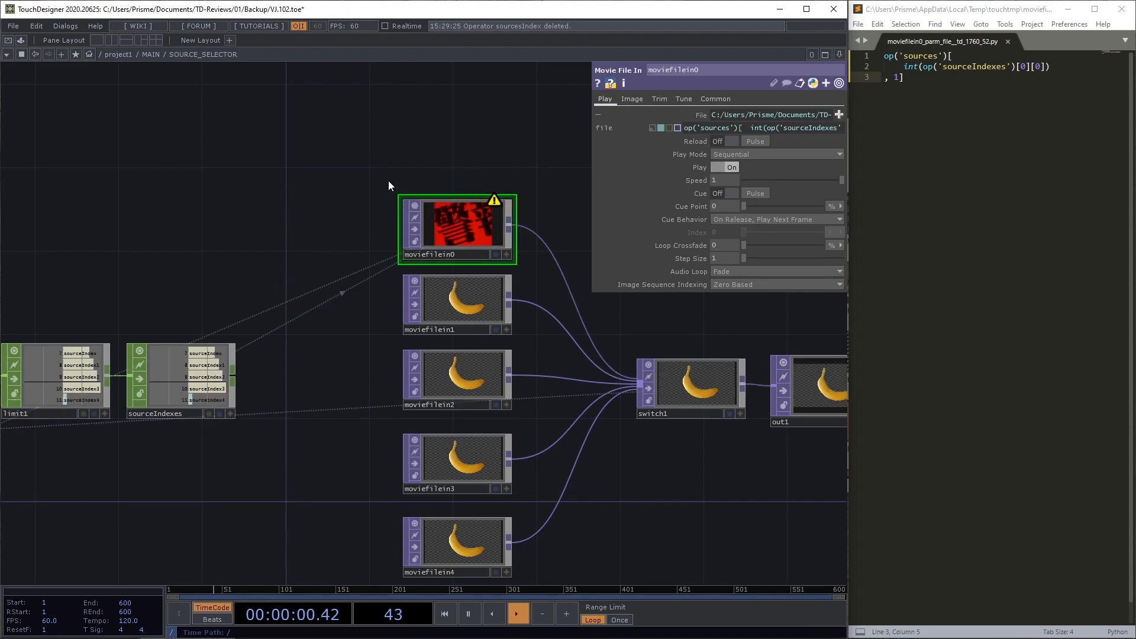
scroll(373, 174, "down", 3)
left_click_drag(397, 164, 401, 213)
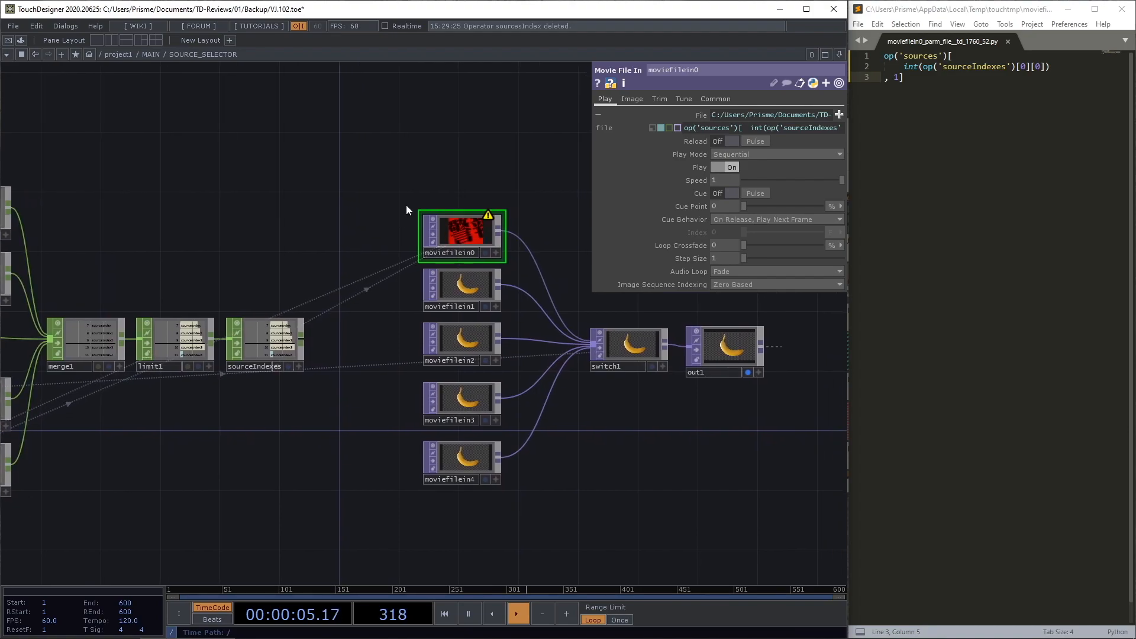
scroll(436, 175, "down", 3)
left_click_drag(406, 158, 460, 202)
scroll(517, 233, "up", 3)
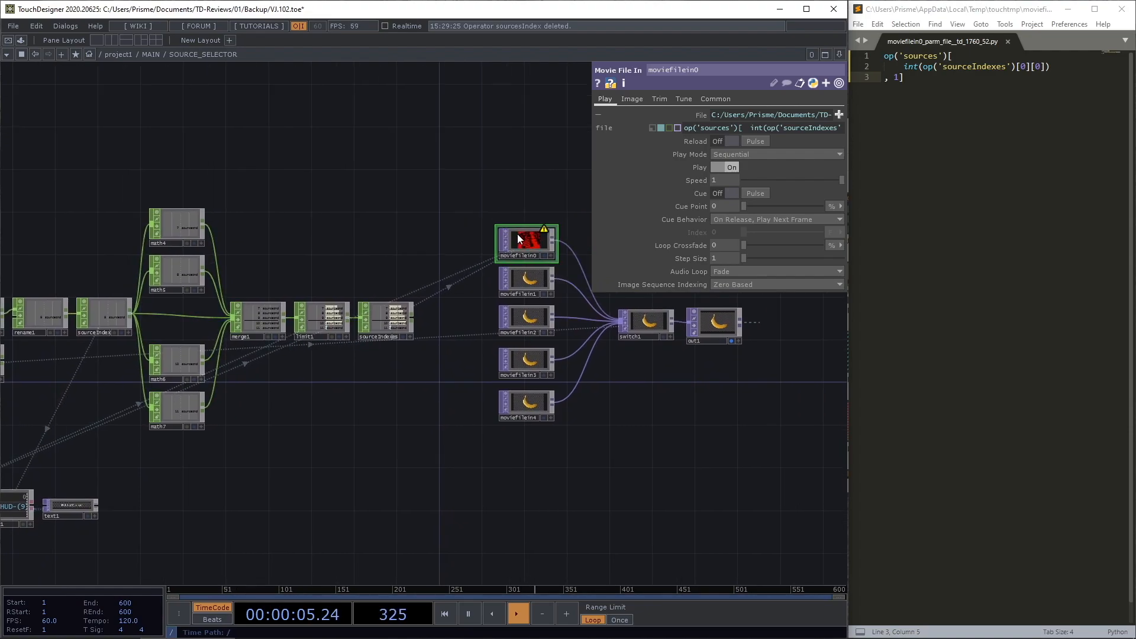
scroll(329, 335, "up", 3)
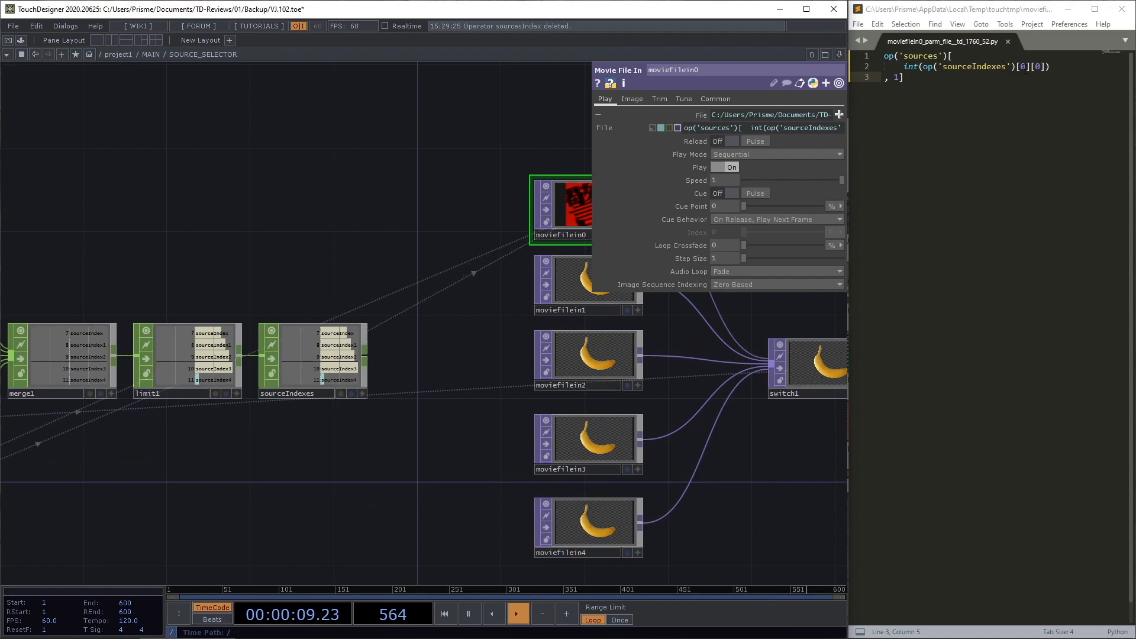
Review the [0][0] index in the moviefilein0 file expression and trace the network from activeInput and sourceIndex through sourceIndexes.
left_click(1021, 65)
double_click(1023, 66)
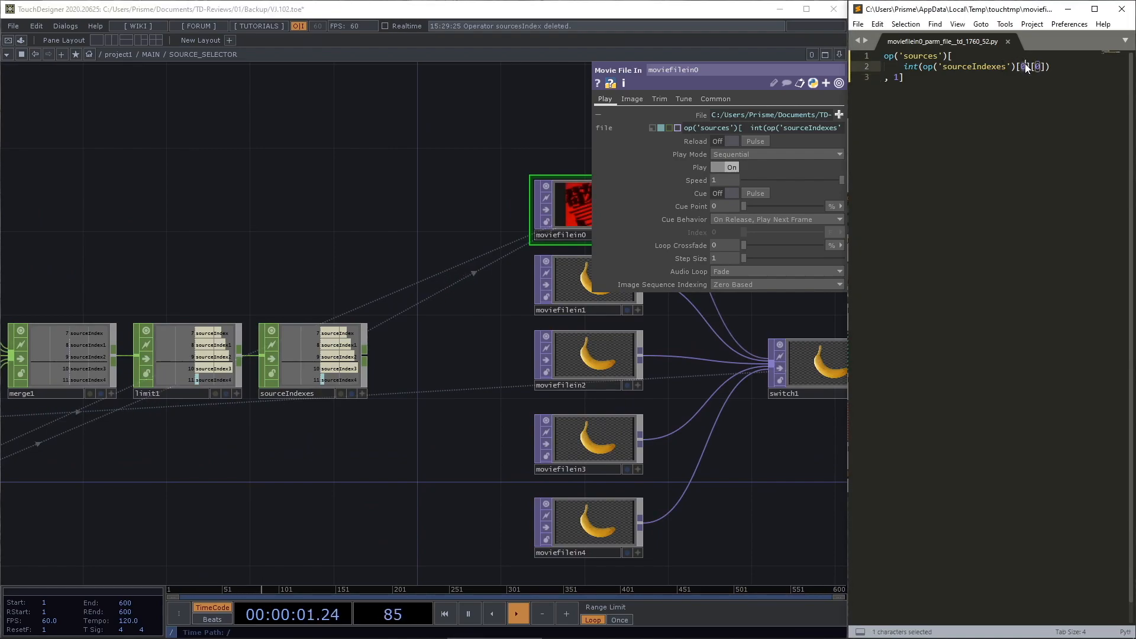
scroll(423, 173, "down", 3)
left_click_drag(407, 170, 502, 166)
left_click_drag(486, 229, 789, 235)
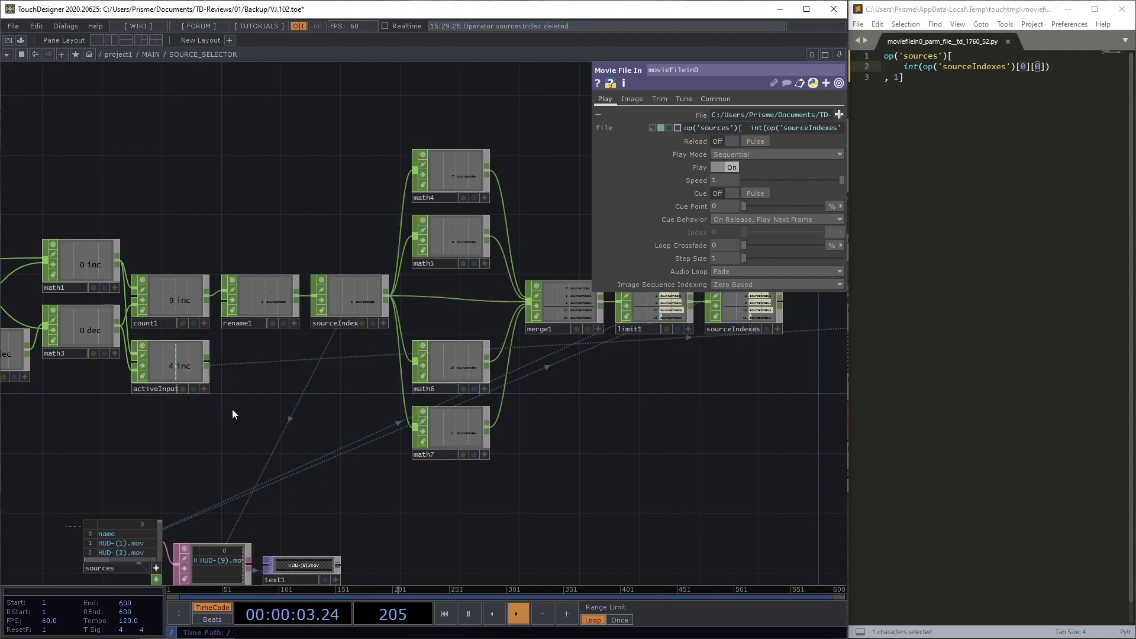
scroll(228, 401, "down", 3)
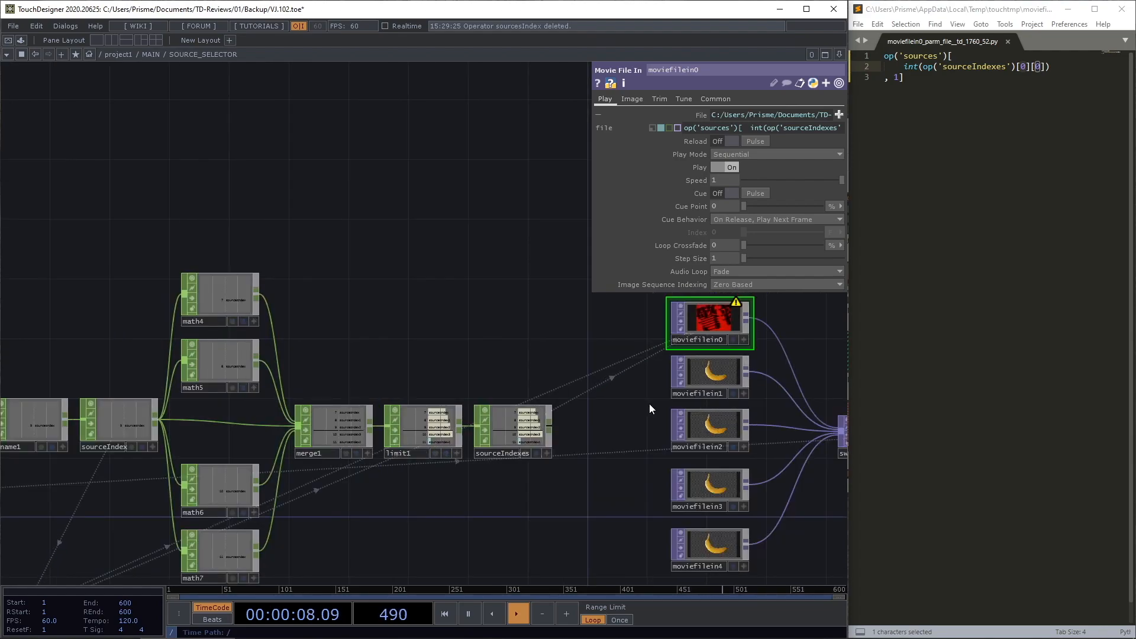
scroll(604, 365, "up", 4)
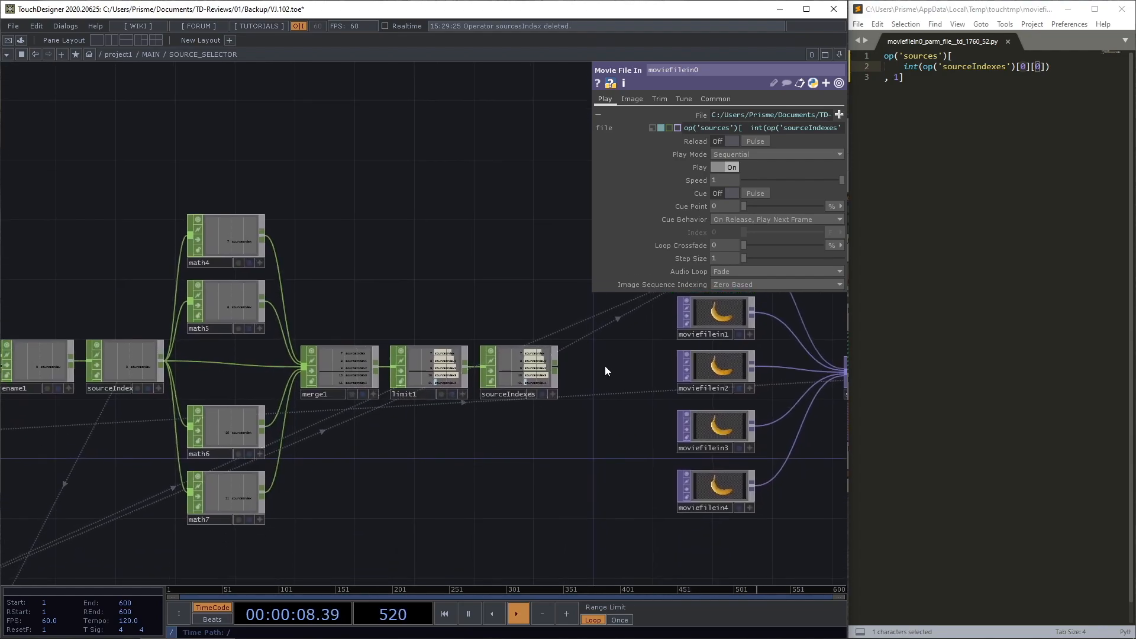
Reset the activeInput Count operator to its reset value of 2.
left_click(197, 334)
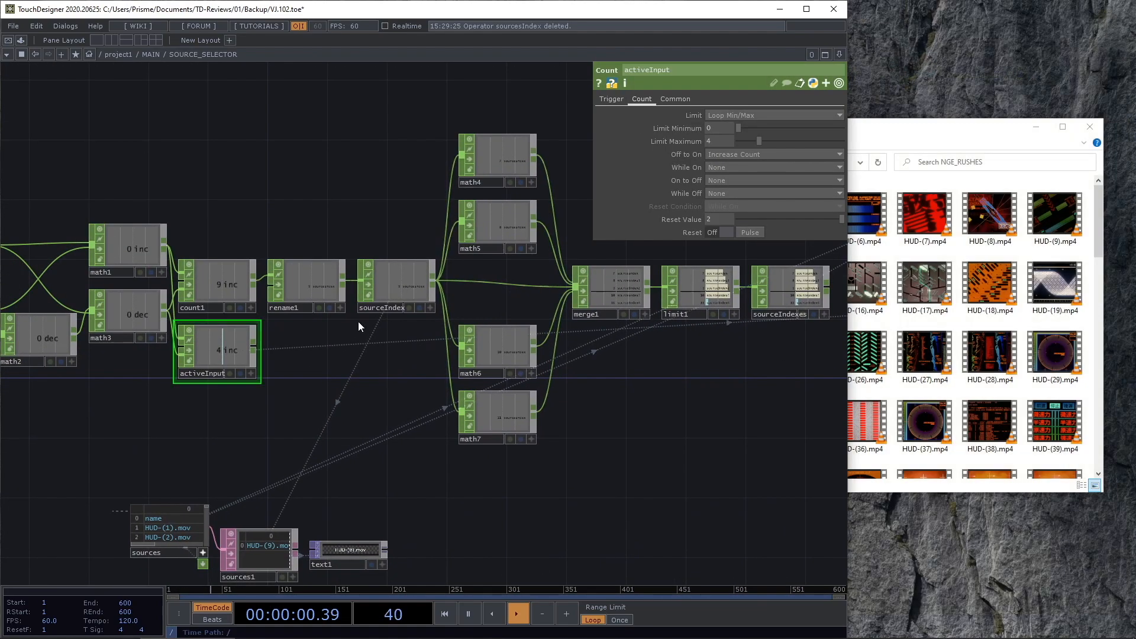
left_click(749, 232)
left_click_drag(654, 424, 499, 470)
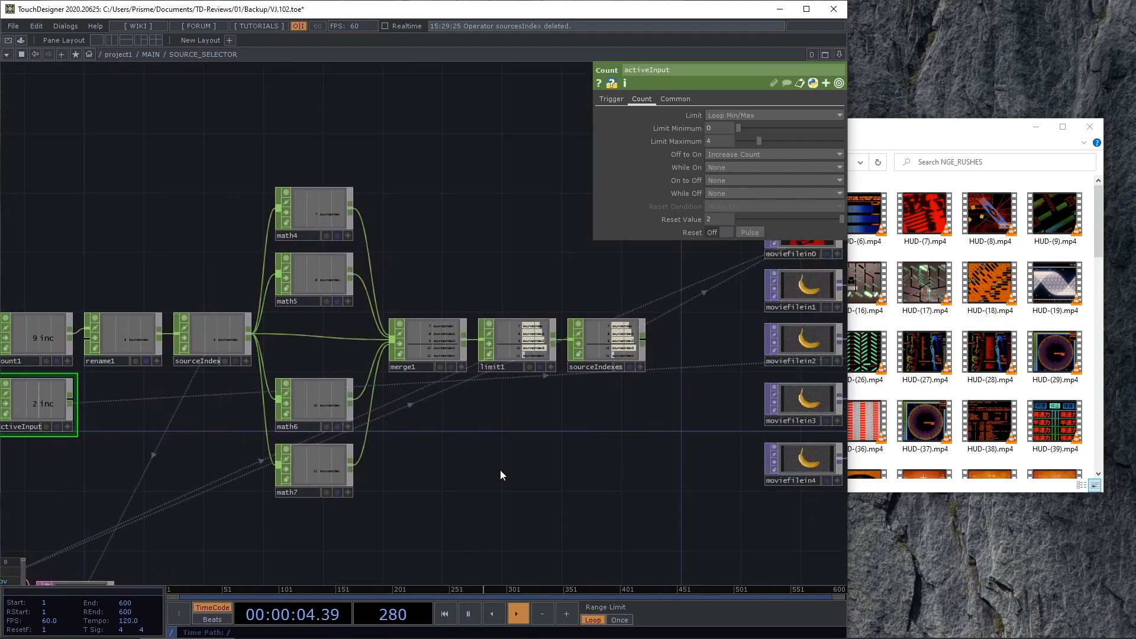
scroll(500, 475, "down", 2)
scroll(706, 389, "up", 4)
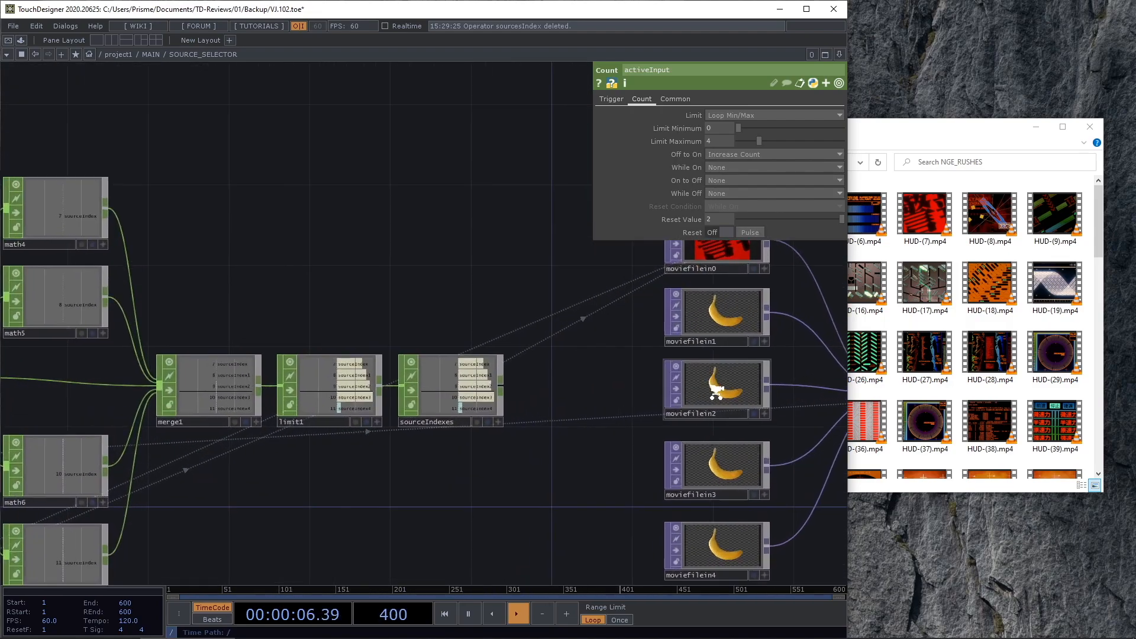
Select the moviefilein0 operator and examine how the sourceIndexes channels relate to the Movie File In operators.
left_click(719, 385)
left_click_drag(568, 378, 511, 463)
left_click(653, 343)
left_click(623, 333)
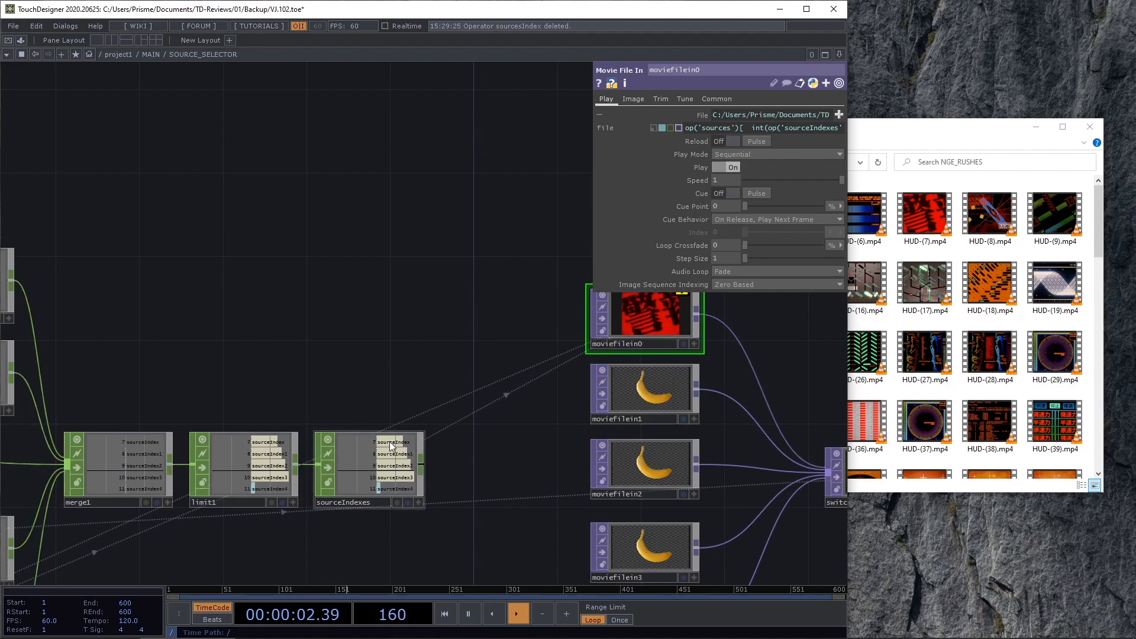
scroll(445, 372, "down", 4)
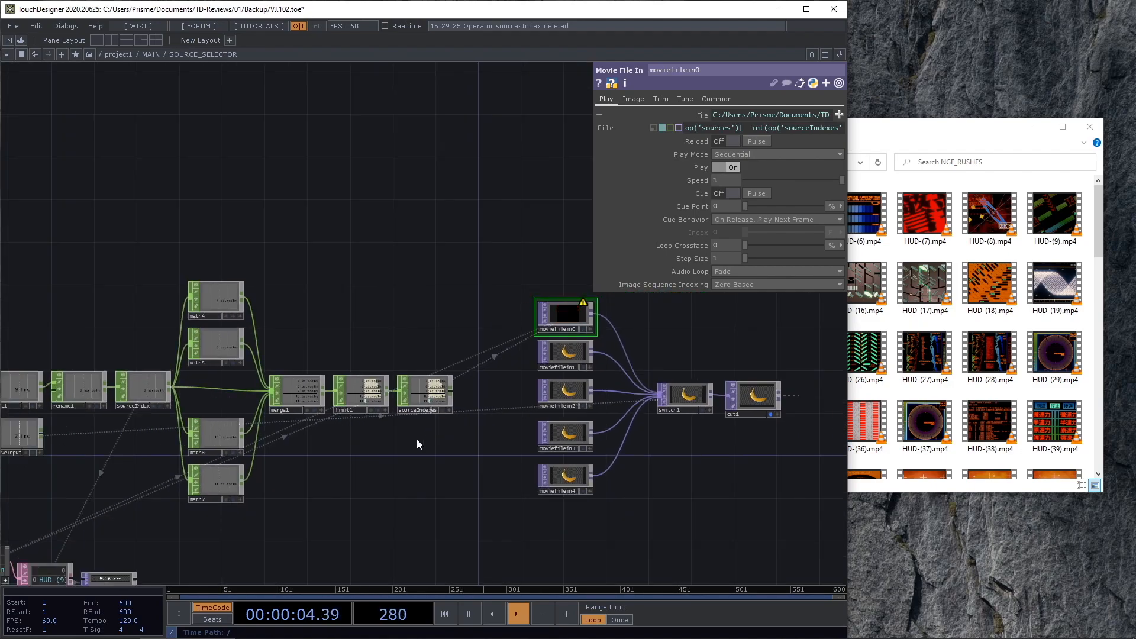
left_click_drag(416, 439, 600, 400)
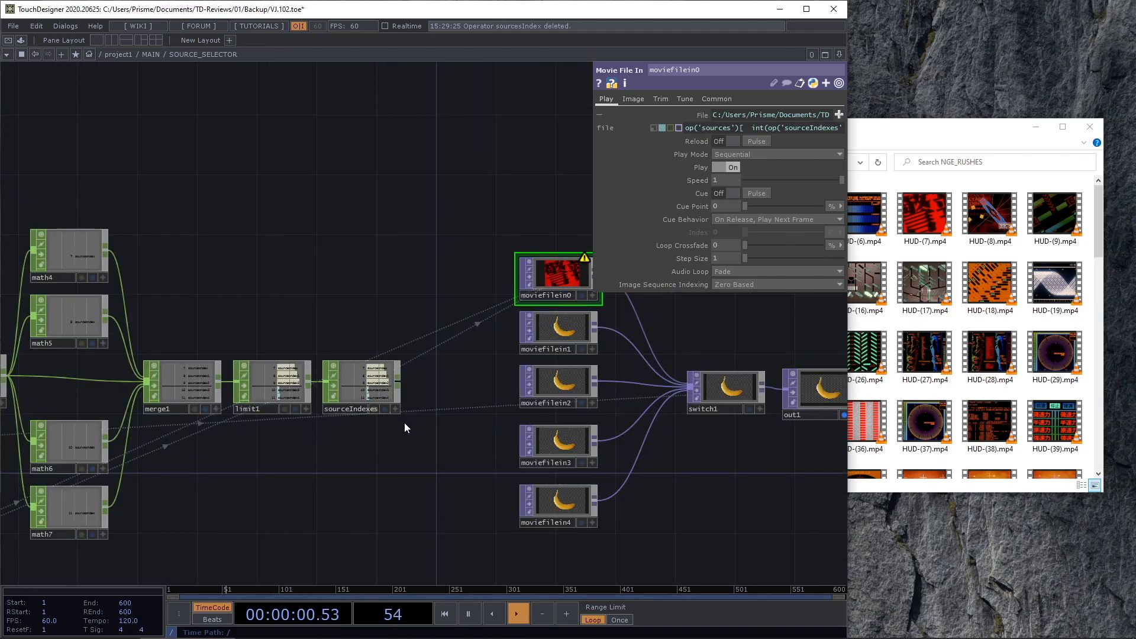
left_click_drag(404, 422, 347, 438)
scroll(478, 350, "up", 4)
left_click_drag(408, 430, 371, 440)
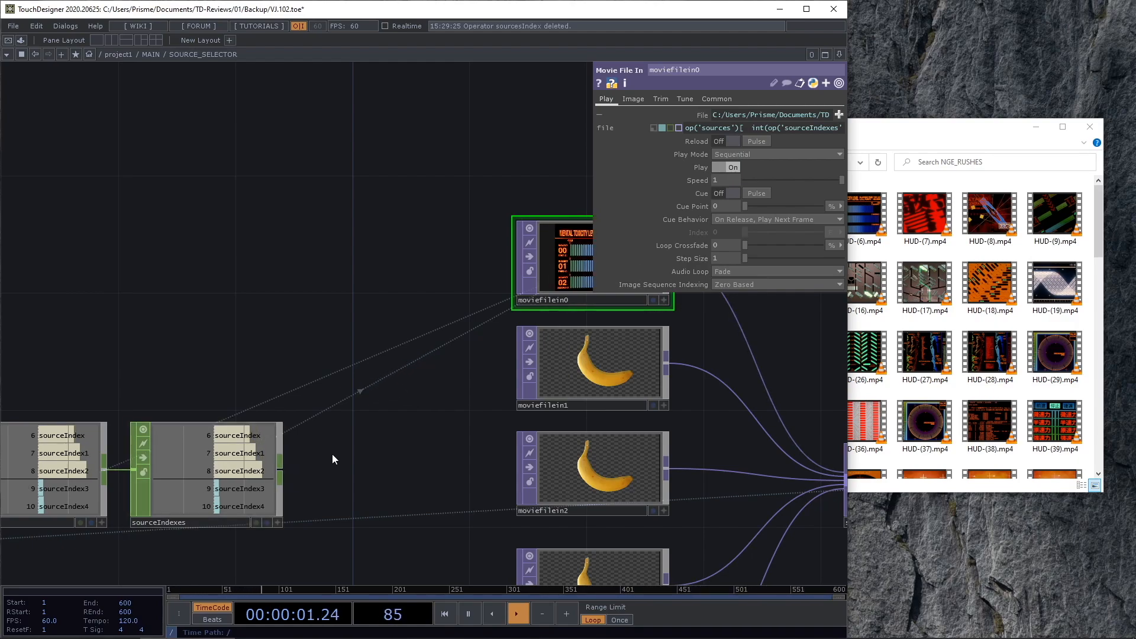
left_click_drag(370, 417, 336, 407)
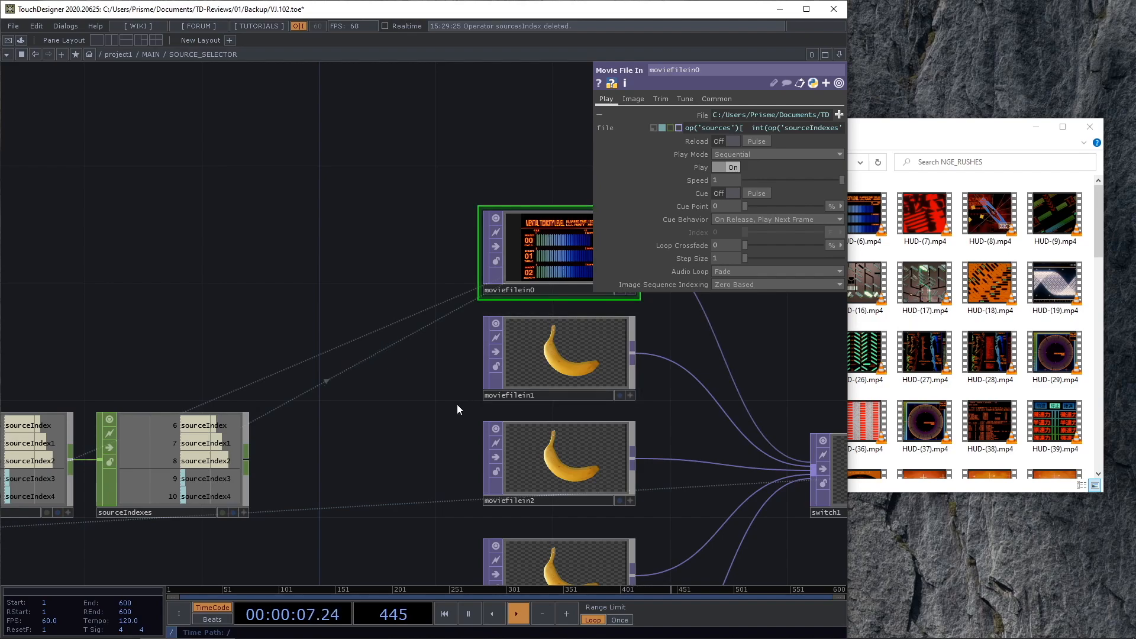
Examine the network from activeInput and sourceIndexes through the five Movie File In operators to switch1.
left_click_drag(449, 388, 426, 233)
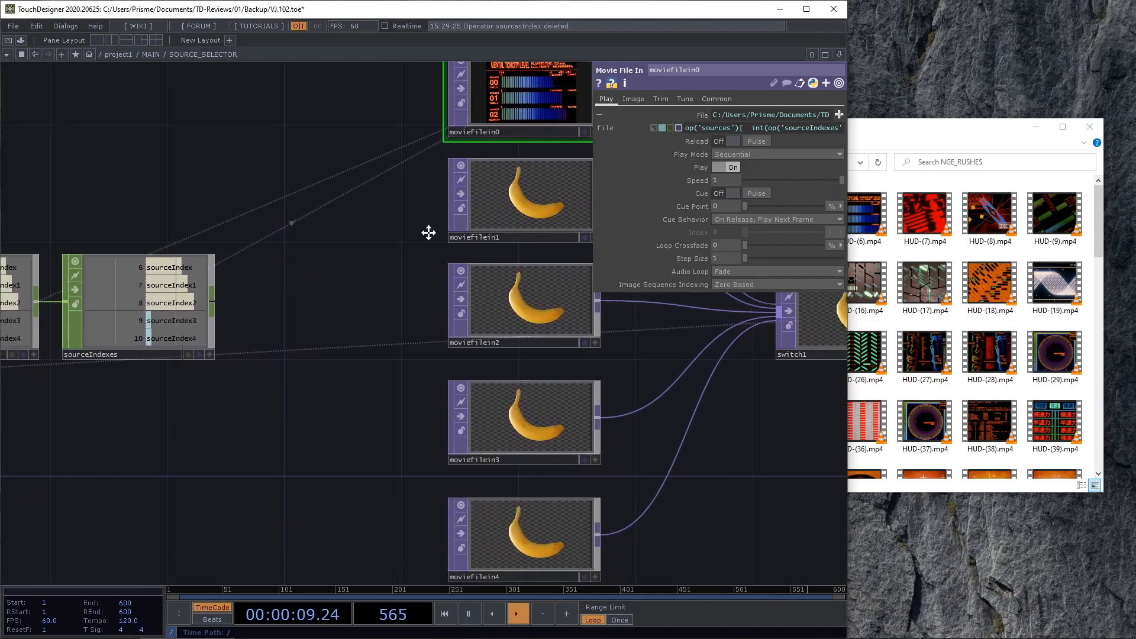
scroll(464, 294, "down", 3)
left_click_drag(453, 294, 452, 317)
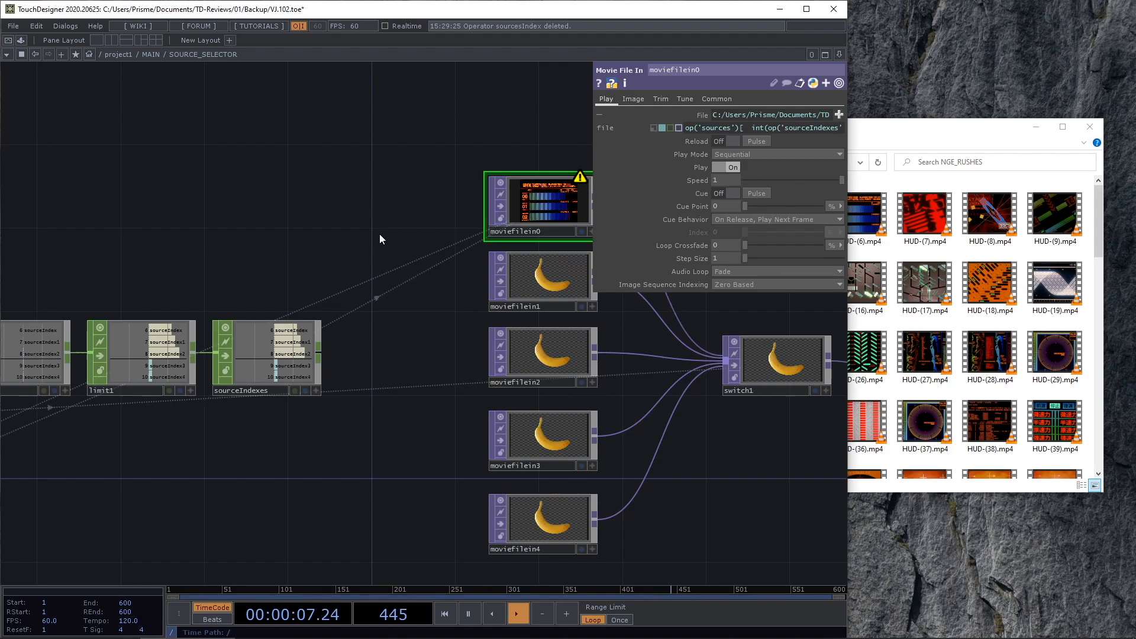
scroll(378, 233, "up", 3)
left_click_drag(374, 252, 315, 292)
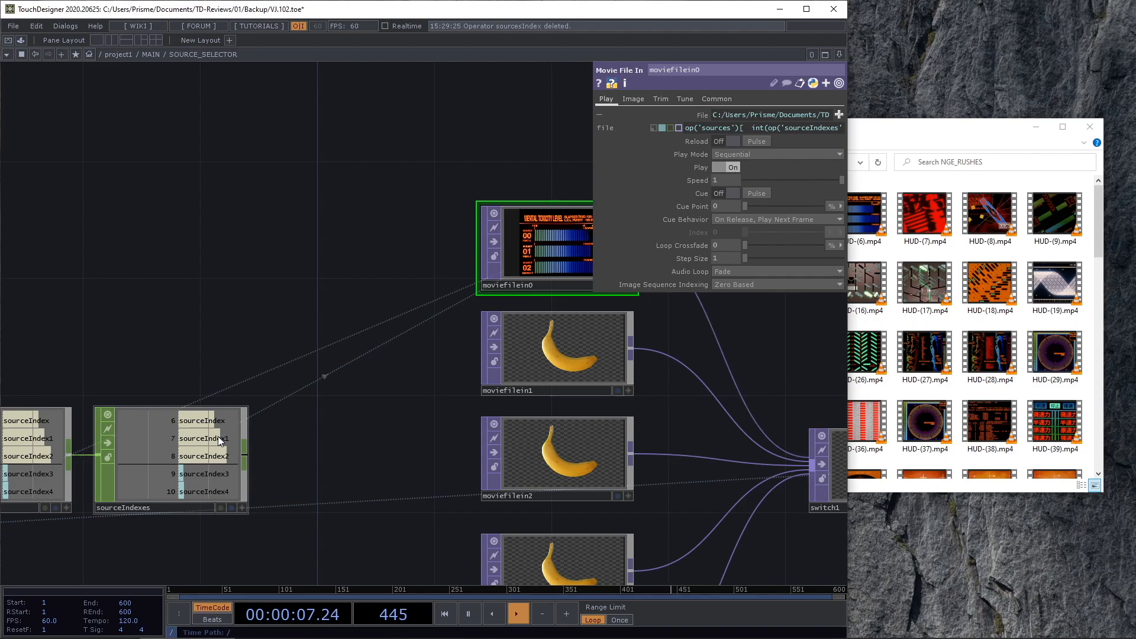
scroll(586, 156, "down", 5)
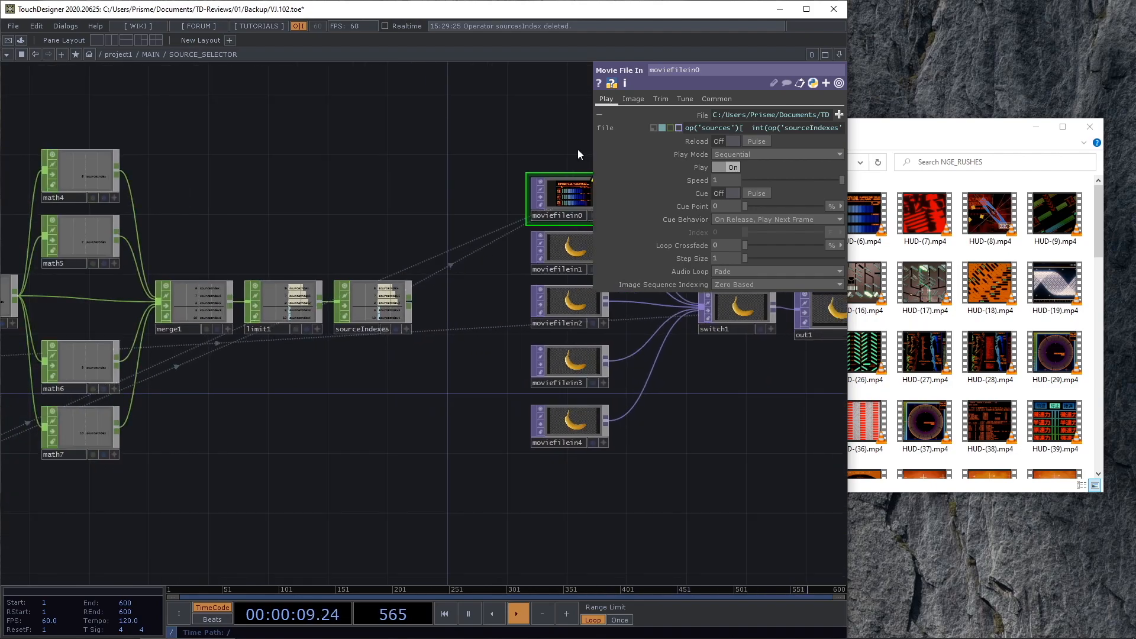
scroll(561, 172, "down", 4)
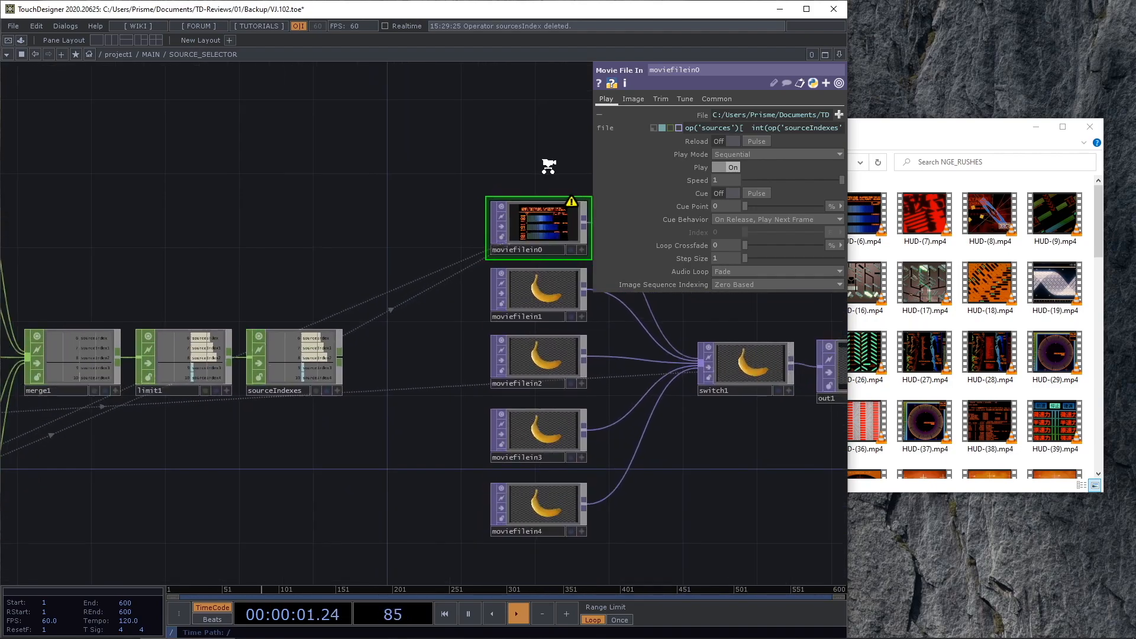
scroll(414, 385, "down", 3)
scroll(258, 418, "down", 3)
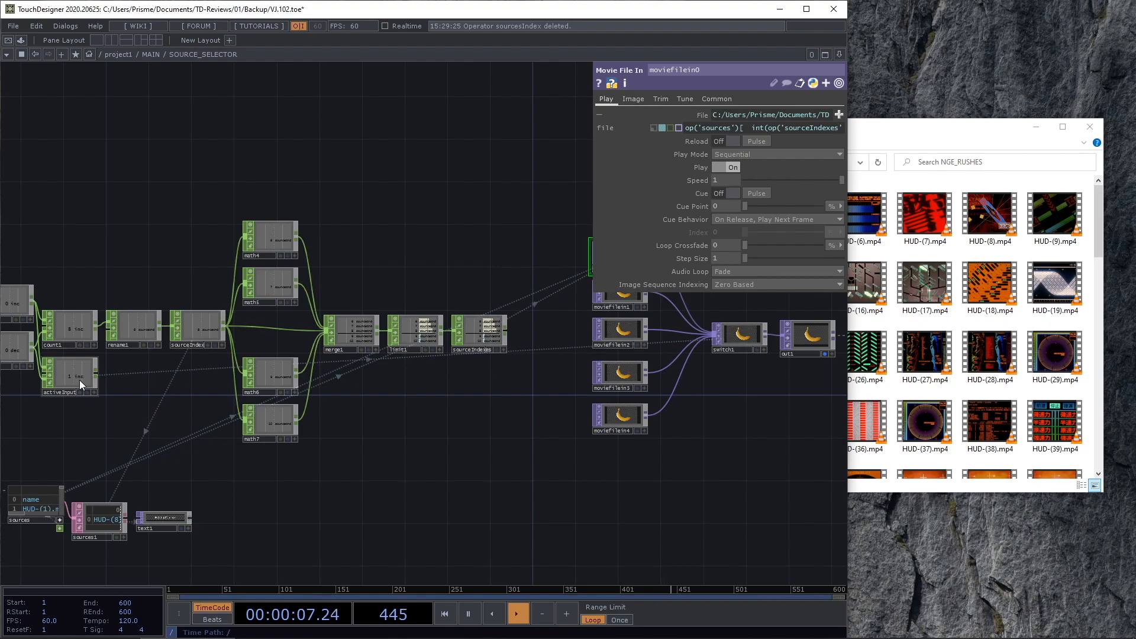
left_click_drag(376, 403, 301, 403)
right_click_drag(376, 209, 438, 464)
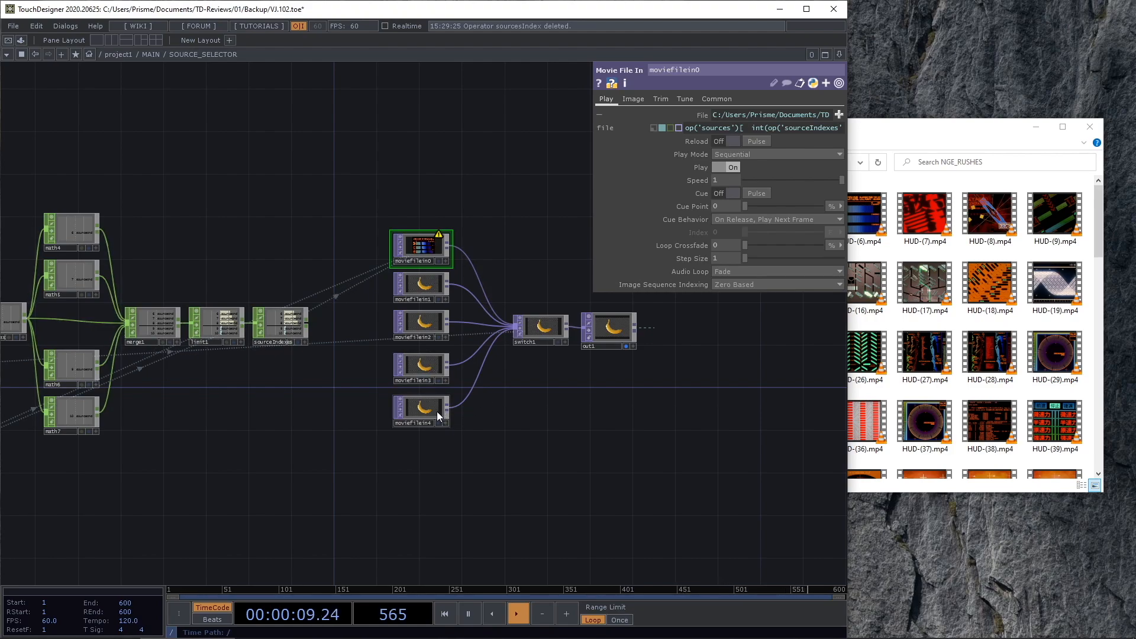
left_click_drag(494, 467, 553, 478)
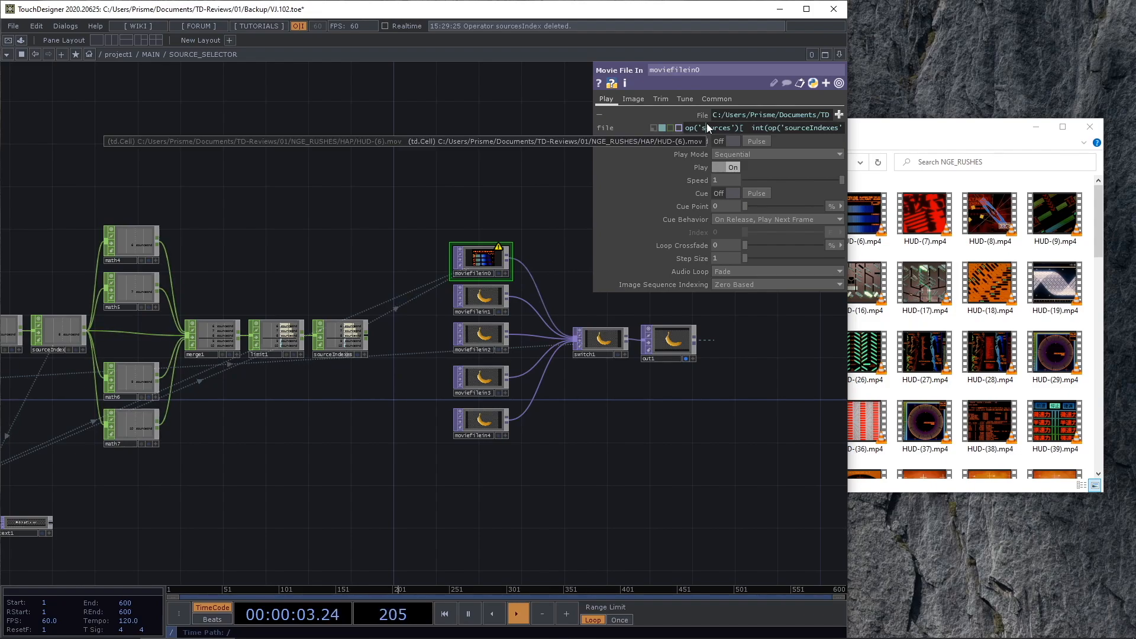
Open moviefilein0's File expression in the external editor and split it into three lines around the indented int(op('sourceIndexes')[0][0]) term.
key("ctrl+e")
left_click_drag(733, 176, 847, 80)
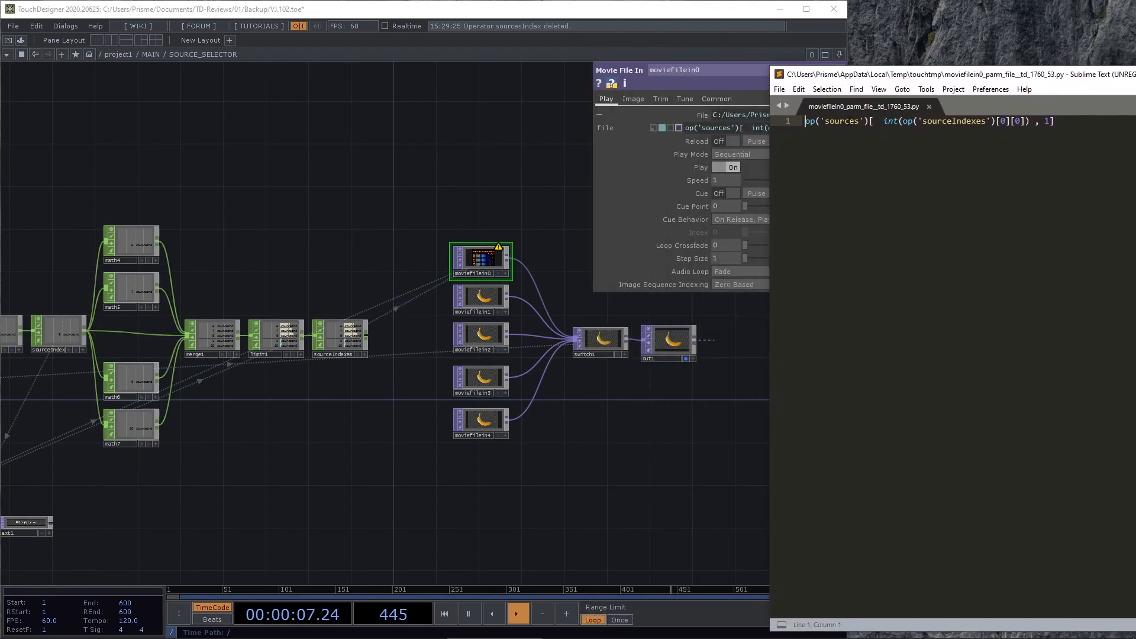
left_click(880, 121)
key("Return")
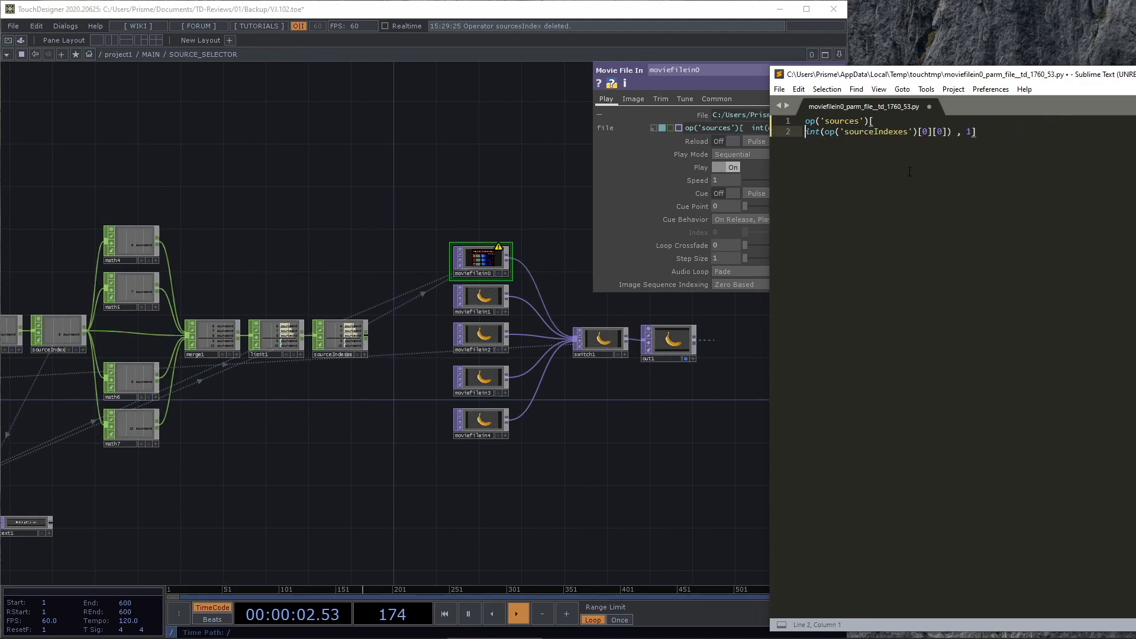
key("Tab")
left_click(988, 142)
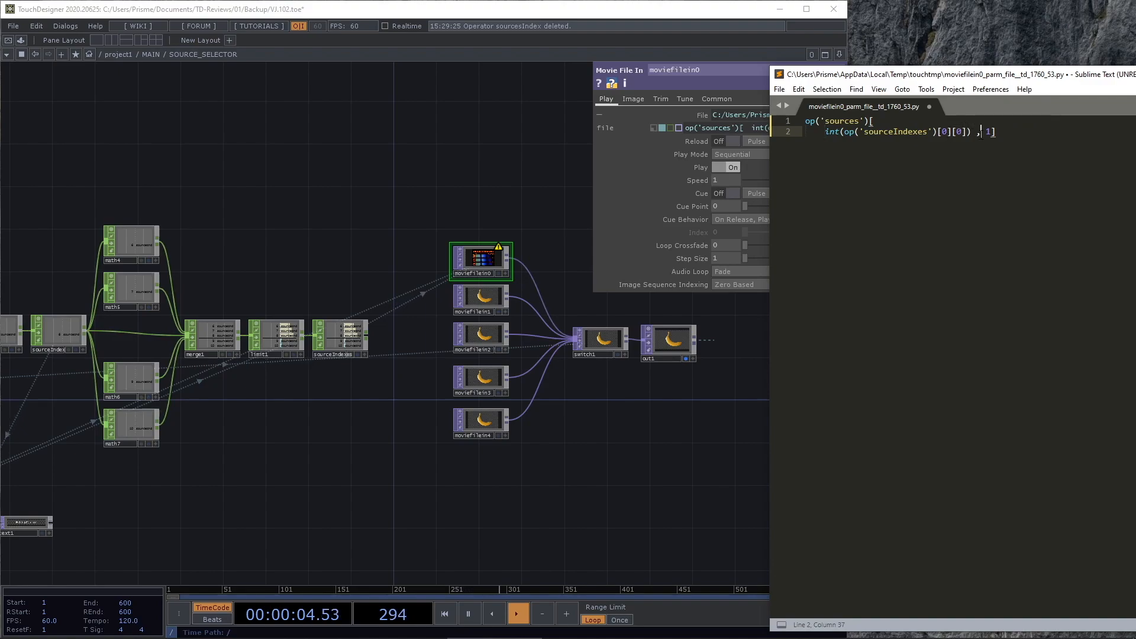
key("Return")
key("BackSpace")
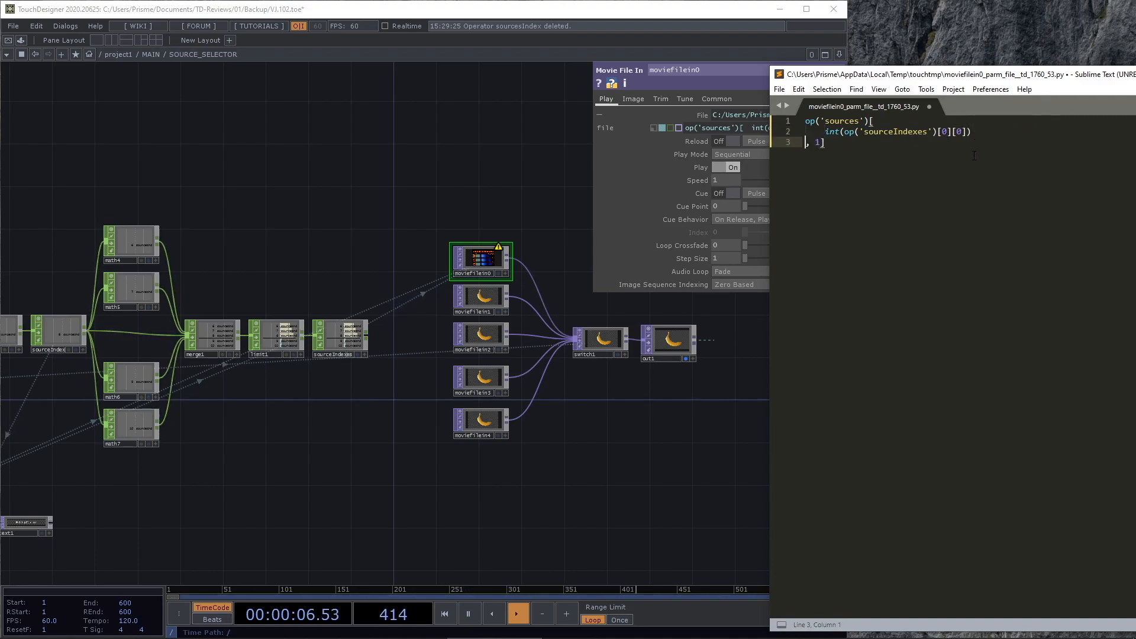
Replace the first index of op('sourceIndexes') with op('activeInput') on its own indented line.
double_click(942, 131)
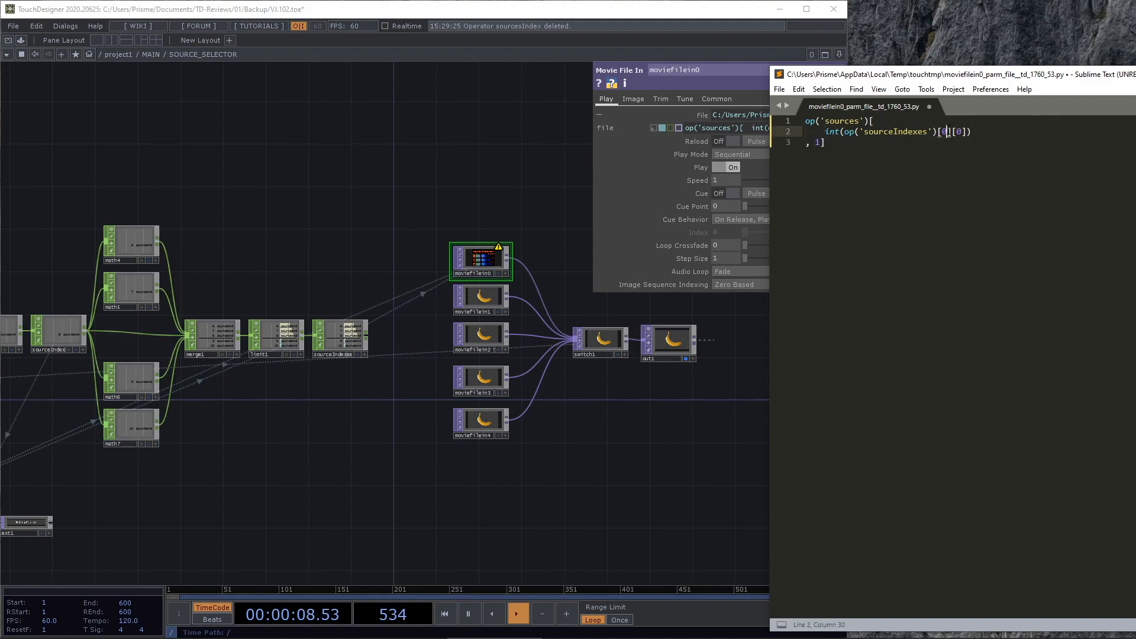
key("BackSpace")
key("Return")
key("Return")
key("Up")
key("Tab")
type("op()")
left_click_drag(424, 463, 598, 435)
left_click(969, 199)
left_click(861, 142)
type("''")
type("activeInopu")
key("BackSpace")
key("BackSpace")
key("BackSpace")
type("put")
key("Right")
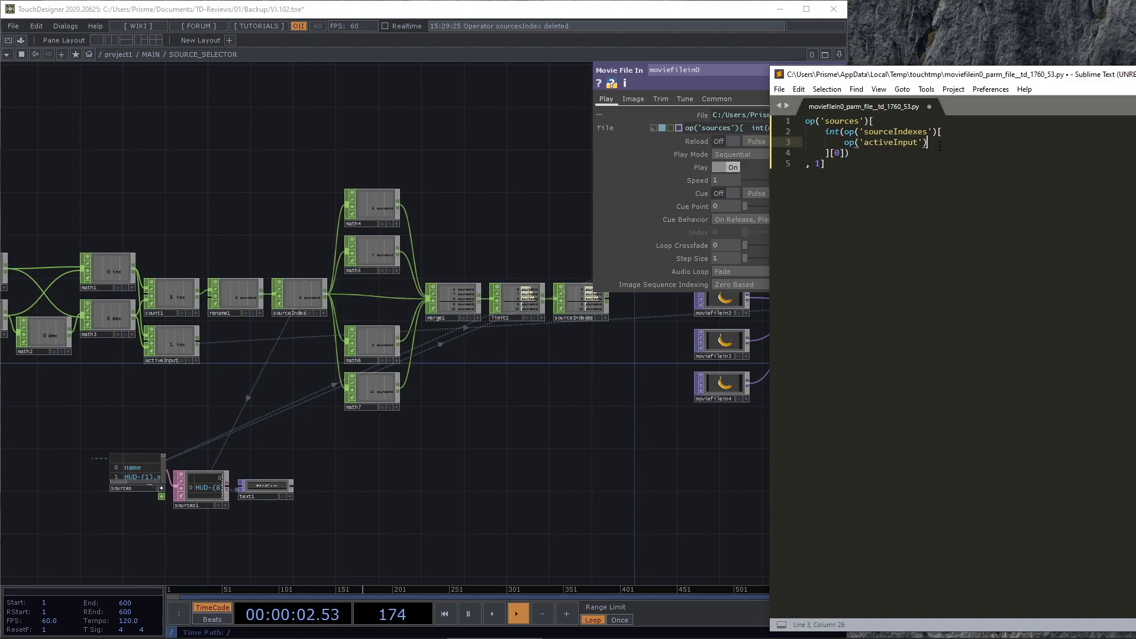
Append the indices [0][0] to op('activeInput') in the expression.
type("[]0")
key("Right")
type("[0")
key("Left")
left_click_drag(620, 422, 384, 471)
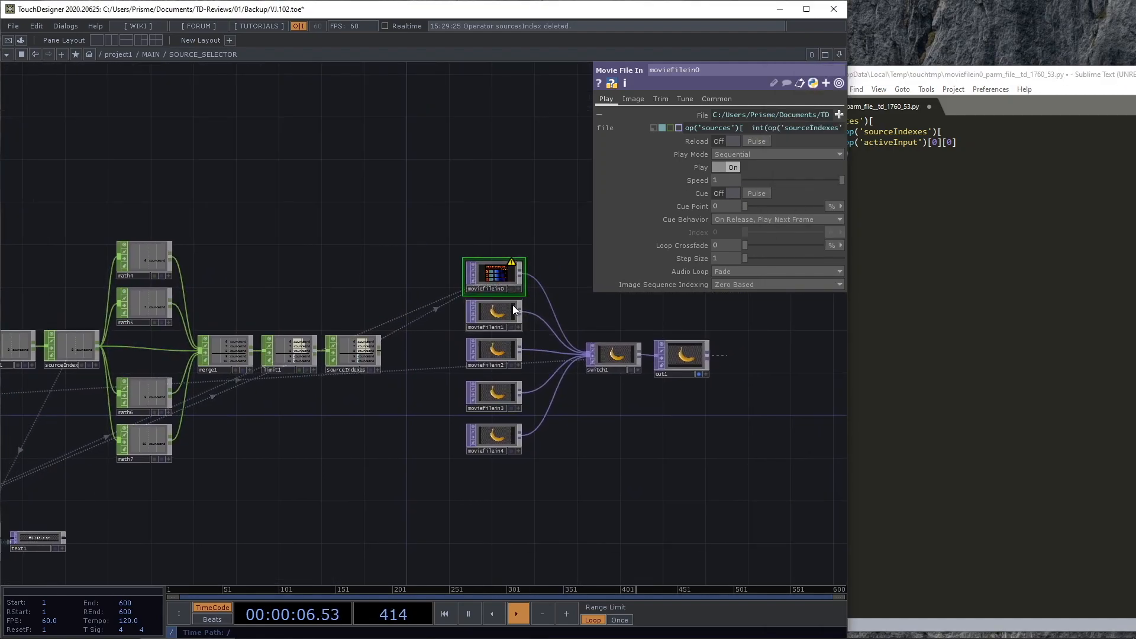
left_click(958, 157)
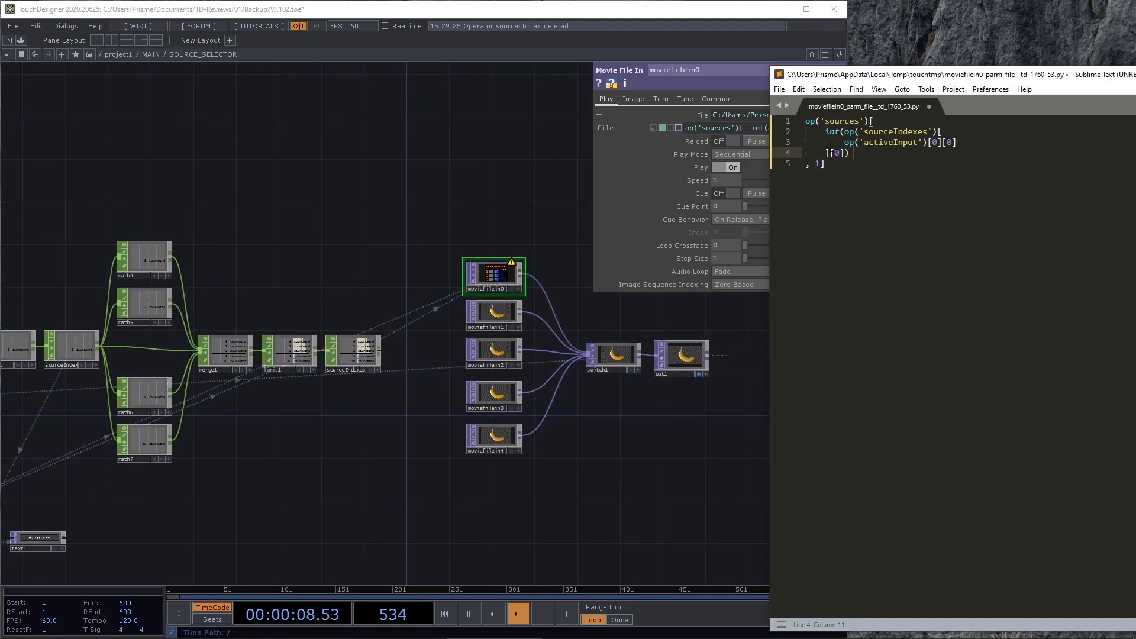
Reopen moviefilein0's File expression in the external editor and replace it with the multi-line version copied from the earlier file.
left_click(491, 351)
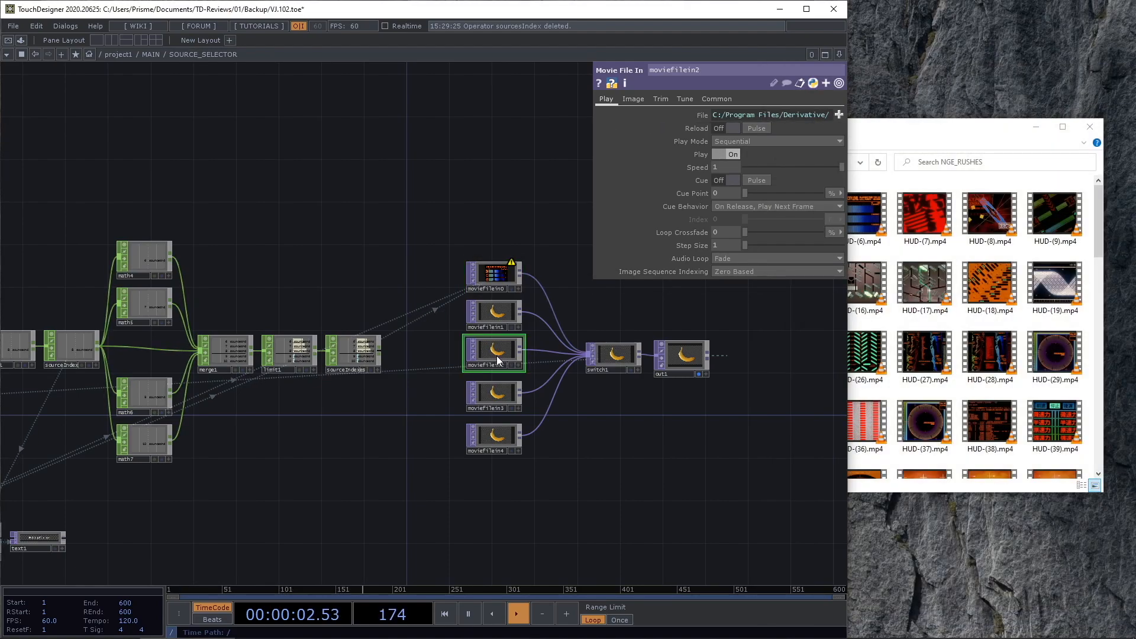
mouse_move(503, 638)
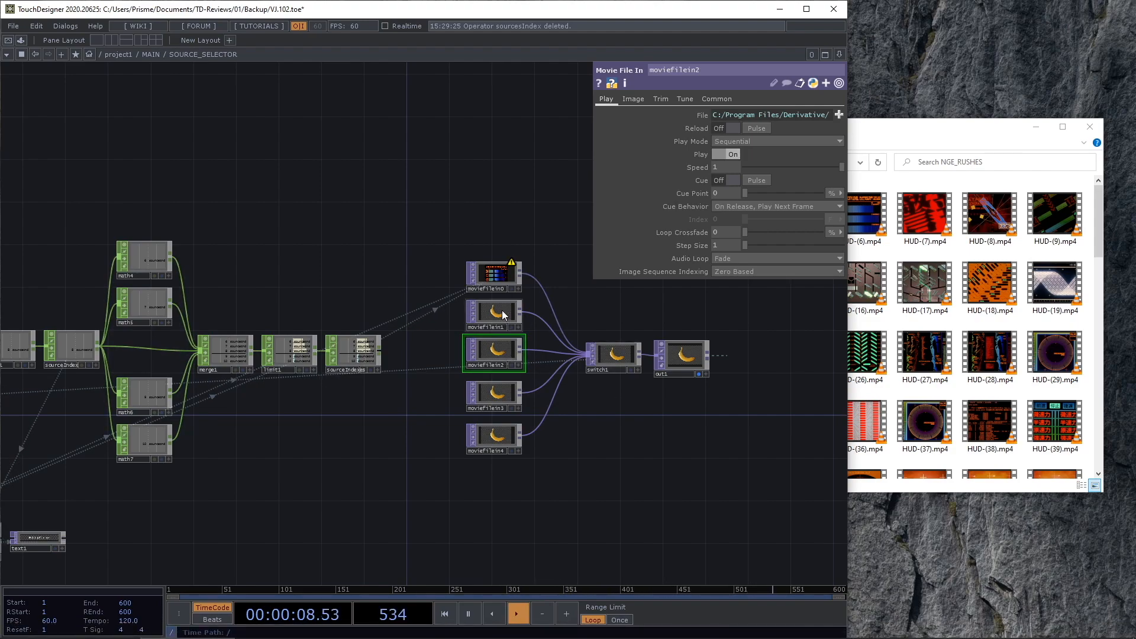
left_click(499, 278)
left_click(703, 114)
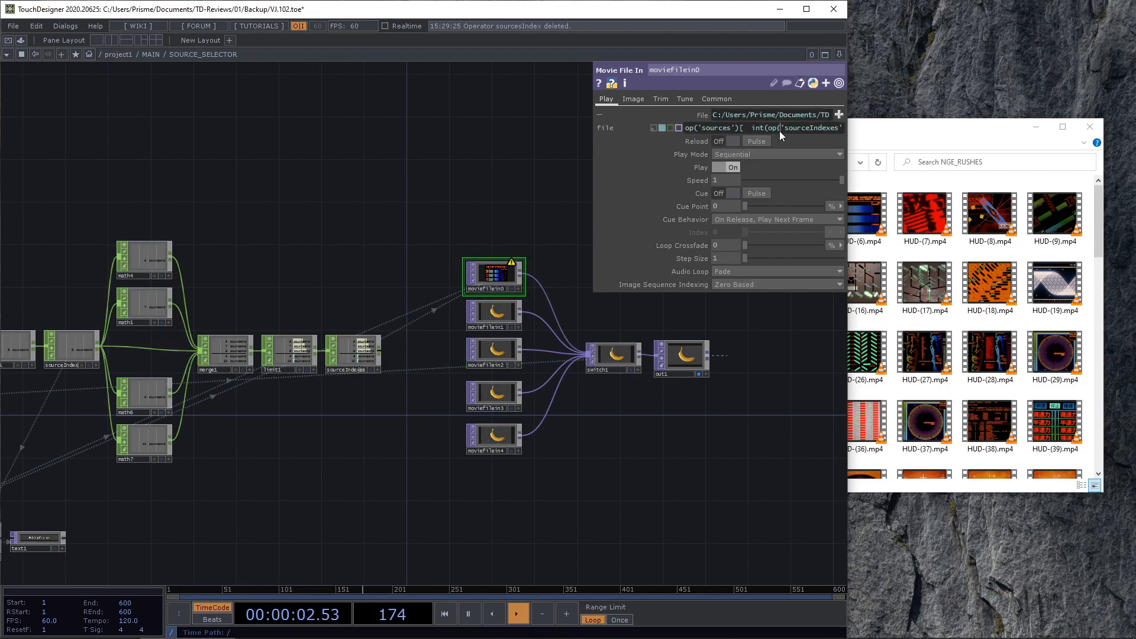
key("ctrl+e")
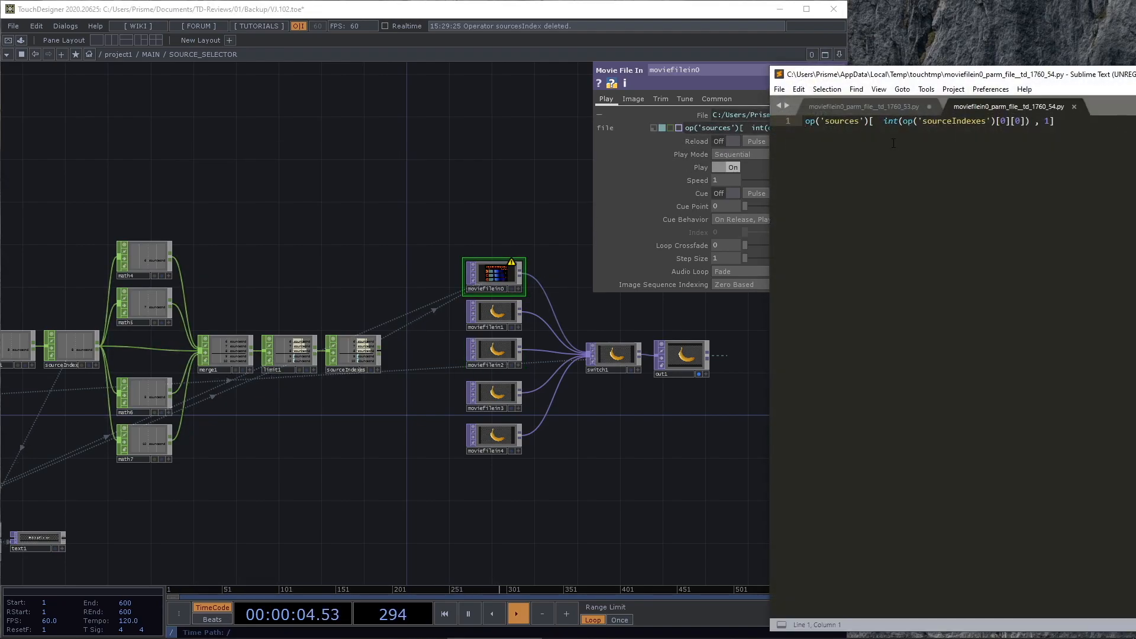
left_click(865, 107)
left_click_drag(847, 171, 766, 104)
key("ctrl+c")
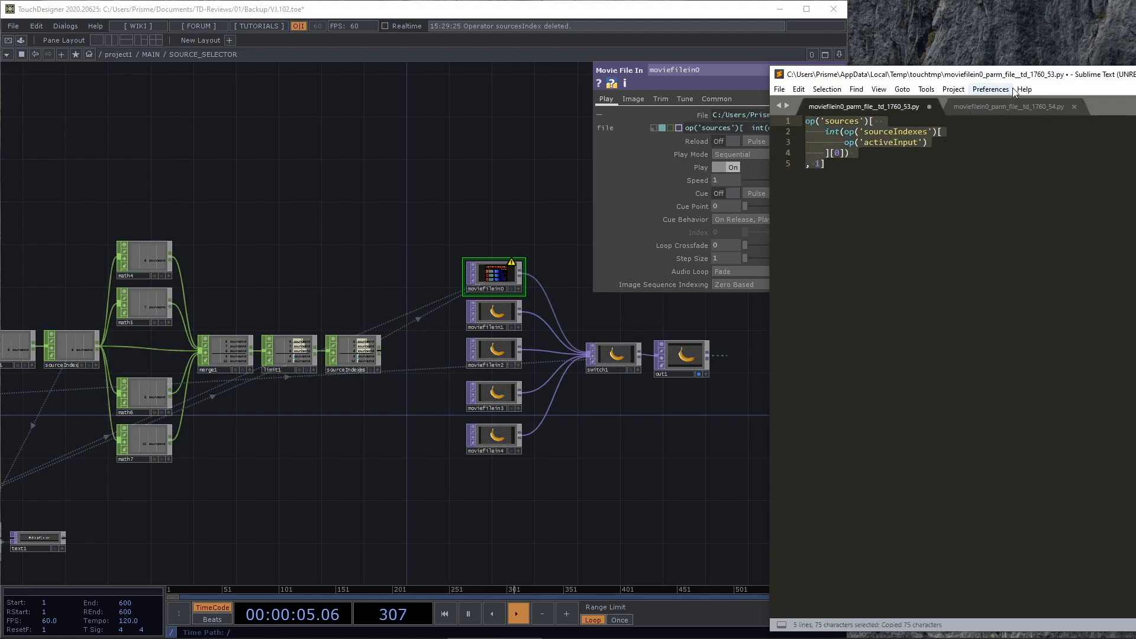
left_click(1000, 105)
key("ctrl+a")
key("ctrl+v")
Extend op('activeInput') with [0][0] and subtract 2 from it.
left_click(930, 143)
key("Home")
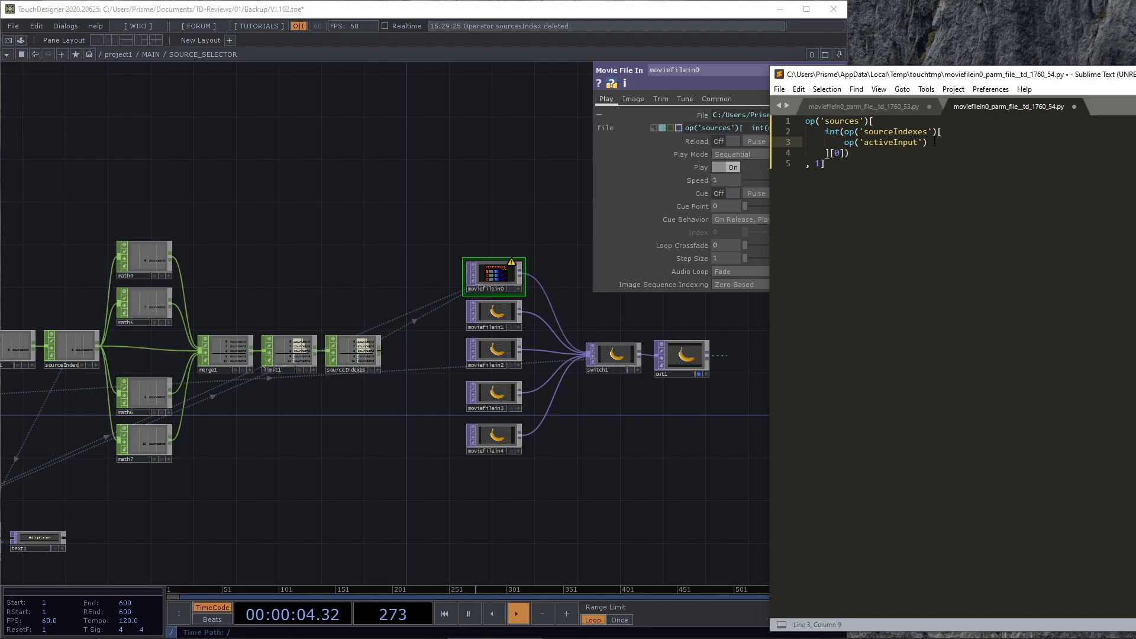
left_click(935, 143)
type("[0][0]")
key("Down")
key("Down")
key("Home")
key("Up")
key("Up")
key("End")
type("- 2")
Enclose the activeInput subtraction in parentheses and apply % 5 to it.
key("Left")
key("Left")
key("Left")
key("Left")
key("Left")
key("Left")
key("Left")
key("Left")
key("Left")
key("Left")
key("Left")
key("Left")
key("Left")
key("Left")
key("Left")
key("Left")
key("Left")
key("Left")
key("Left")
key("Left")
type("(")
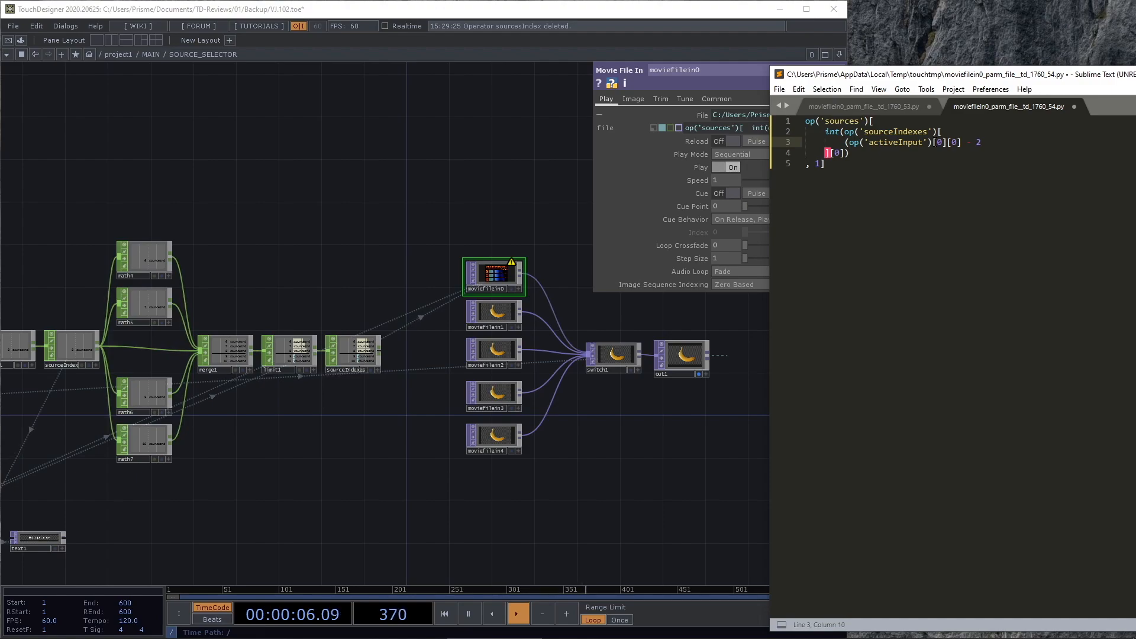
key("End")
type(")")
type("% 5")
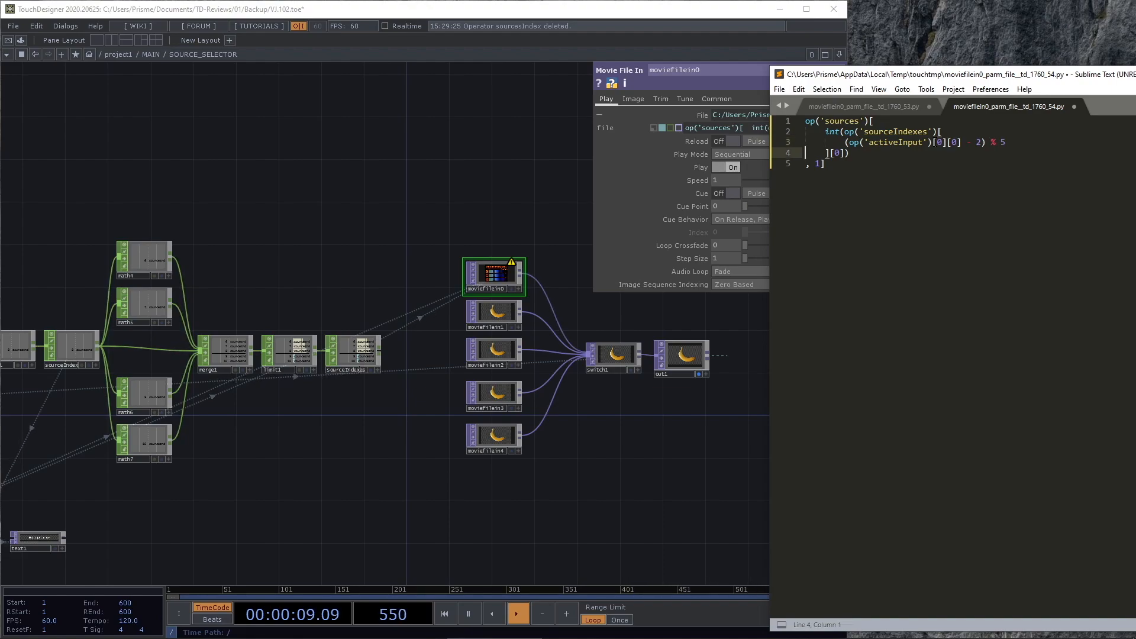
Examine the modulo operator and the op('activeInput')[0][0] - 2 term by highlighting parts of the index expression.
double_click(994, 142)
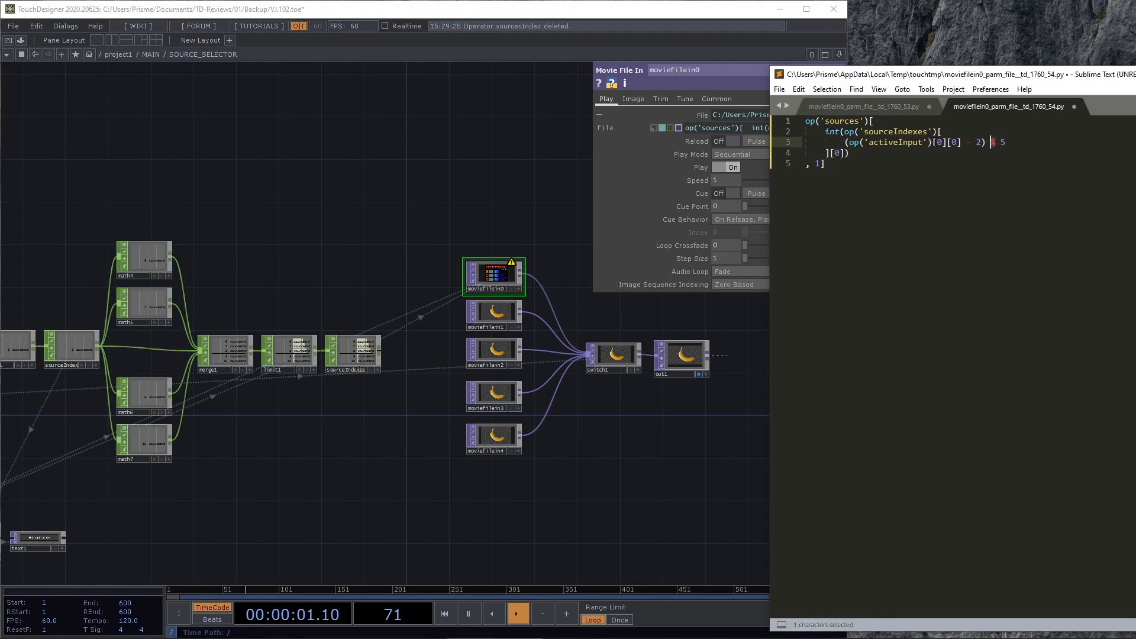
left_click(991, 142)
key("Right")
key("Left")
key("shift+Left")
key("shift+Left")
key("shift+Left")
key("shift+Left")
key("shift+Left")
key("shift+Left")
key("shift+Left")
key("shift+Left")
key("shift+Left")
key("shift+Left")
key("shift+Left")
key("shift+Right")
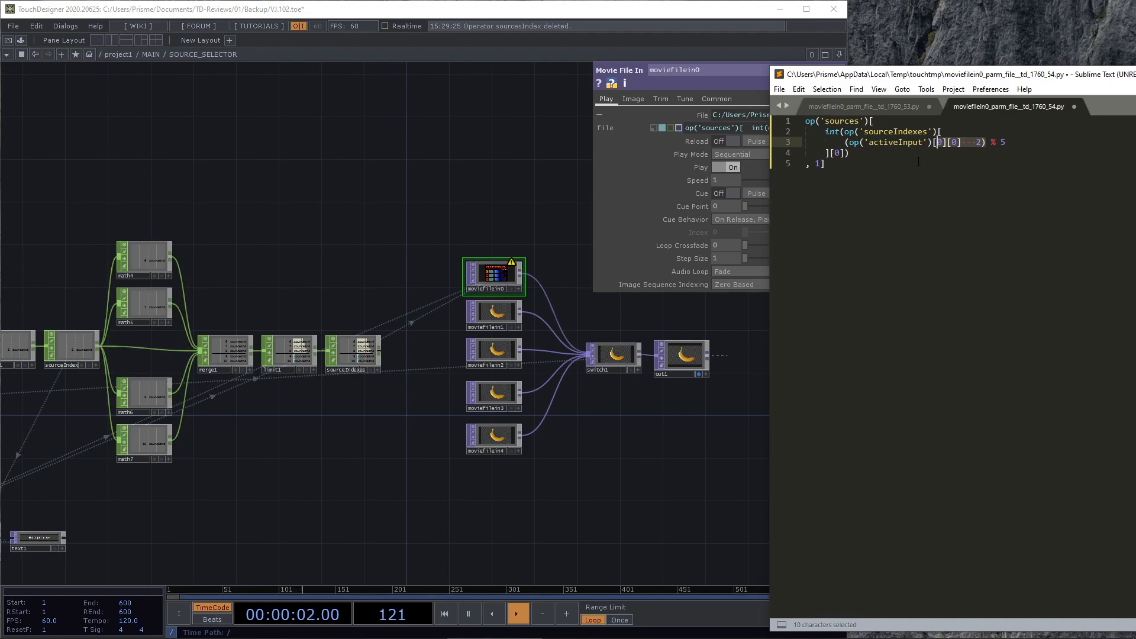
left_click(952, 144)
left_click_drag(962, 143, 849, 143)
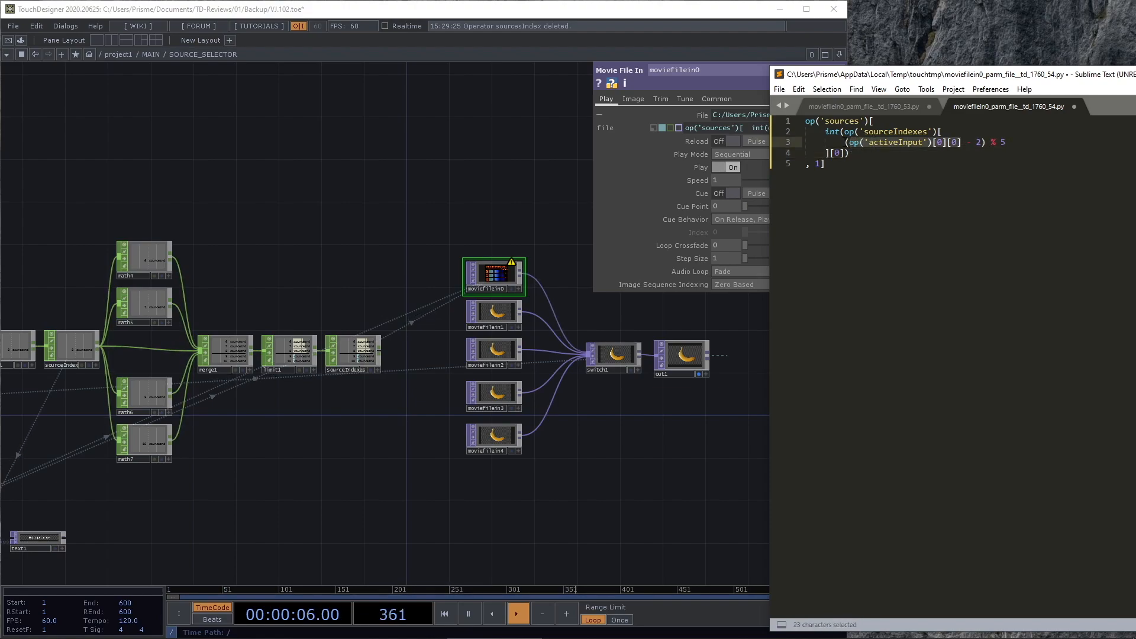
Wrap the whole (op('activeInput')[0][0] - 2) % 5 index in int() and save the expression file.
left_click(844, 142)
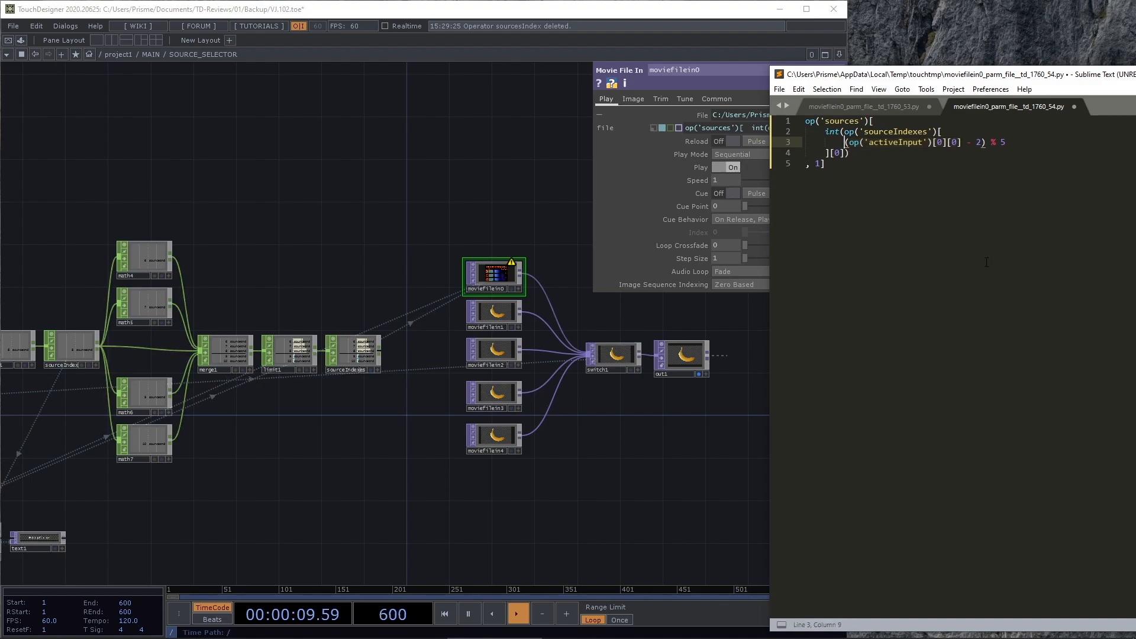
type("int(")
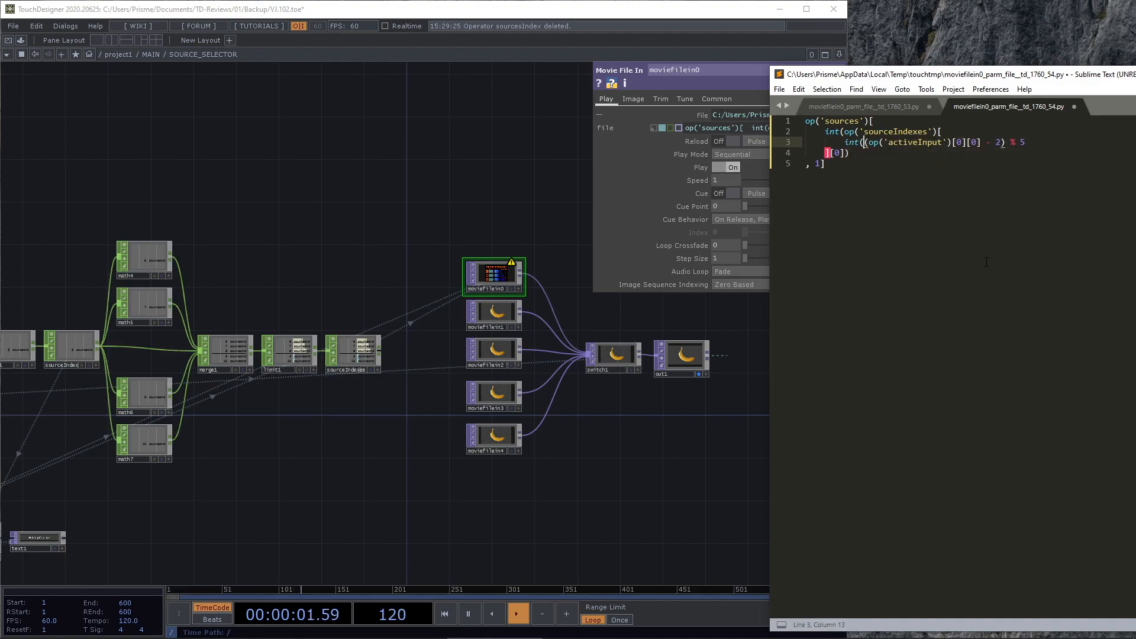
left_click(1045, 135)
left_click(1070, 143)
type(")")
key("ctrl+s")
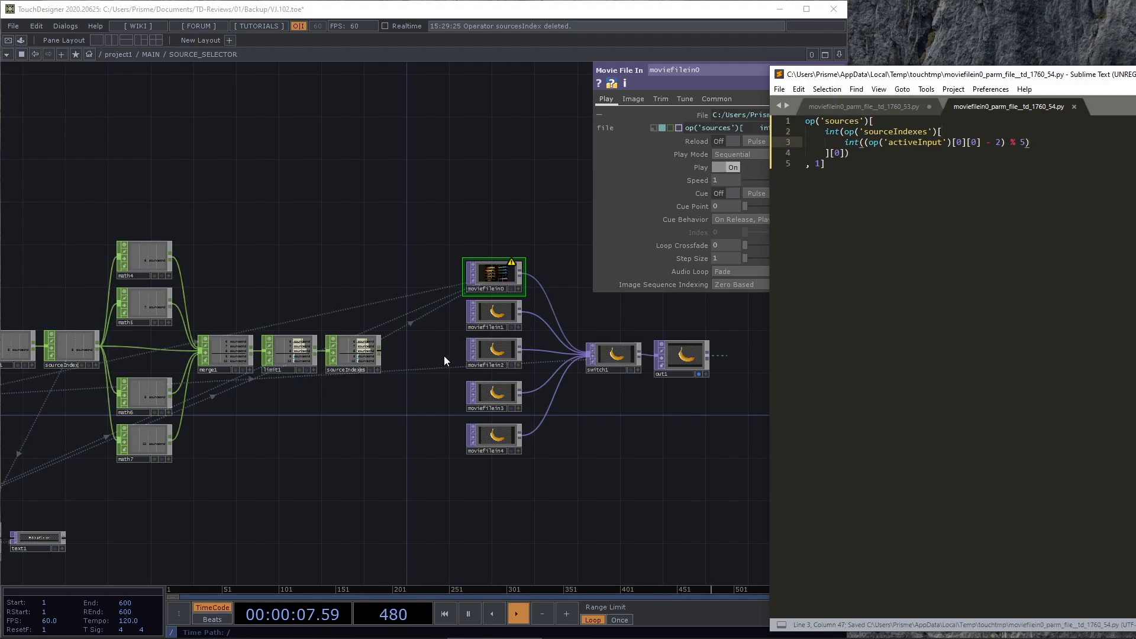
Examine moviefilein0's loaded clip, the surrounding network and the op('activeInput')[0][0] - 2 term of its file expression.
scroll(489, 293, "down", 2)
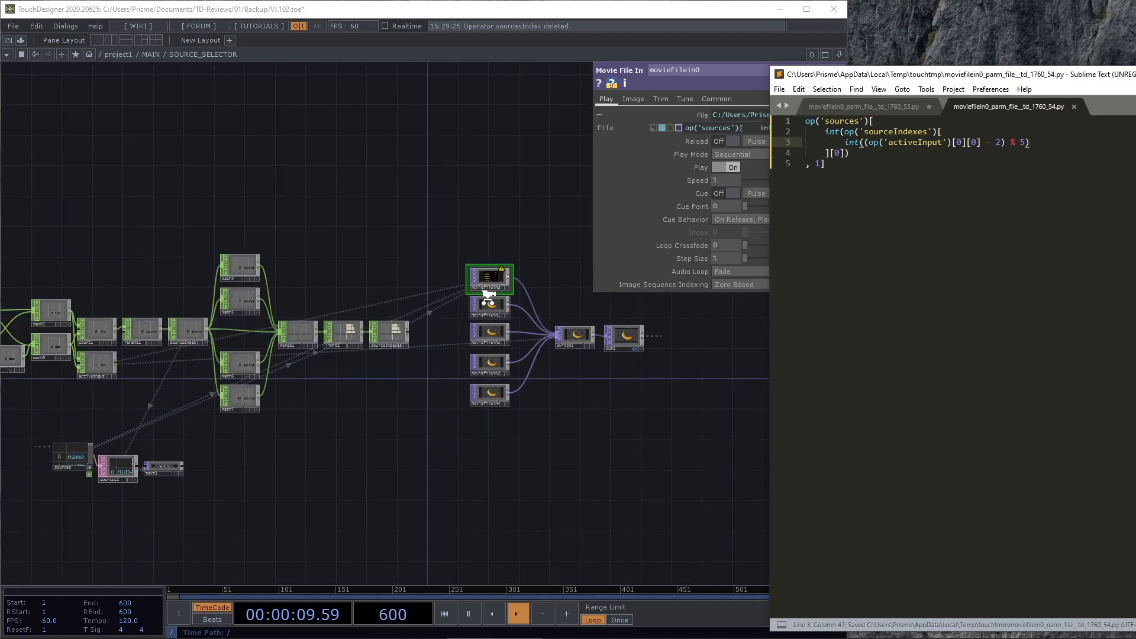
scroll(490, 292, "up", 6)
left_click_drag(584, 157, 344, 150)
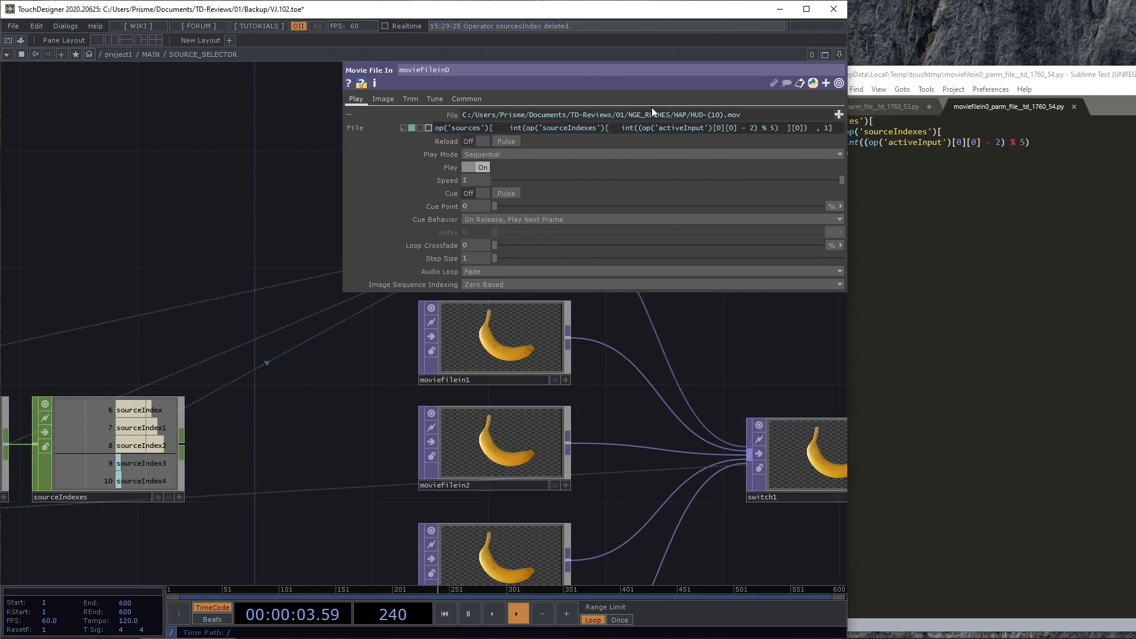
left_click_drag(375, 392, 426, 478)
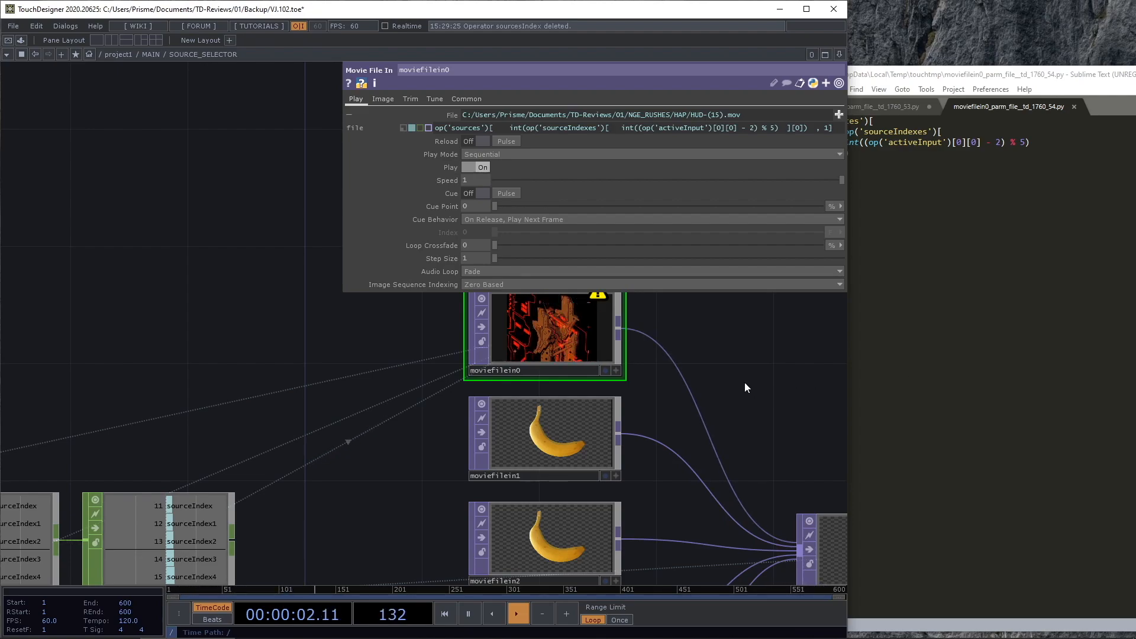
scroll(786, 341, "down", 5)
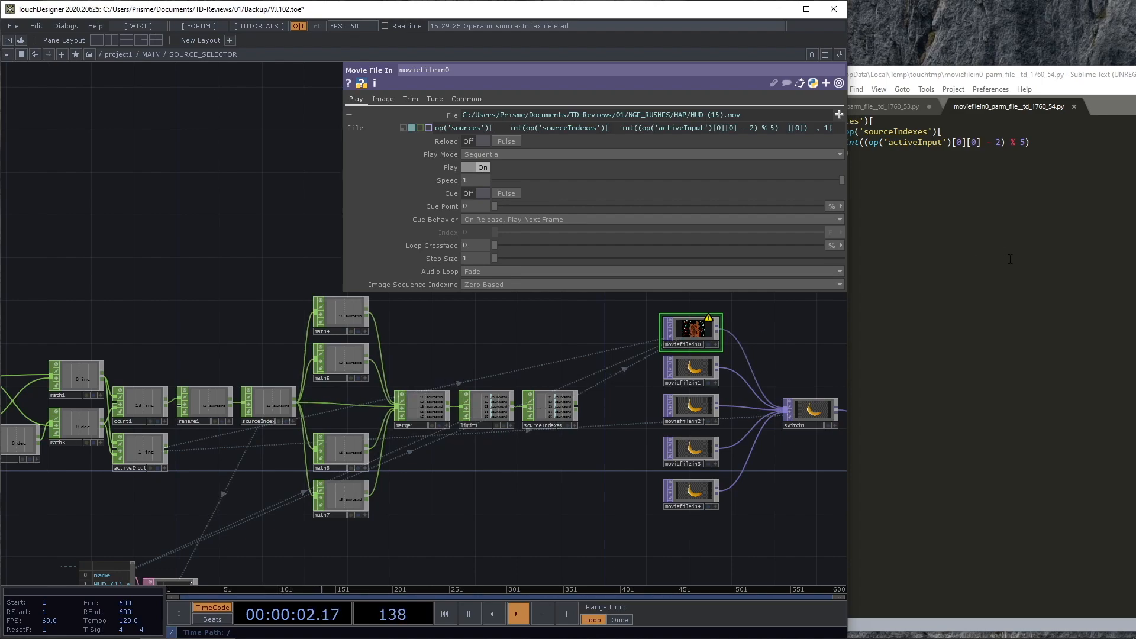
left_click(1039, 239)
left_click_drag(869, 142, 1001, 143)
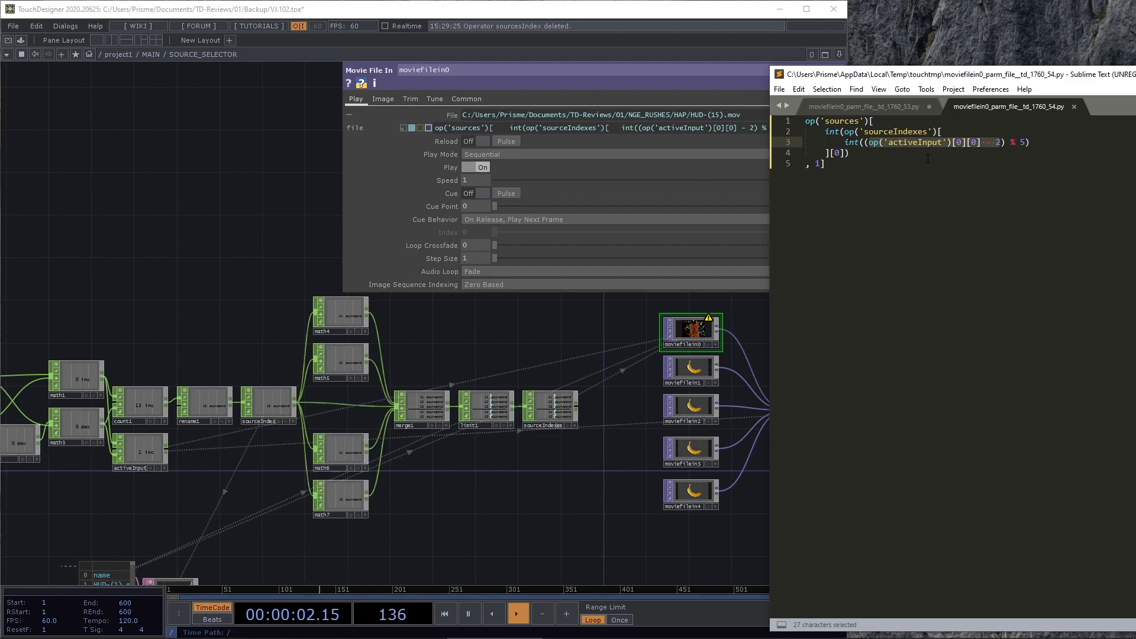
left_click(998, 142)
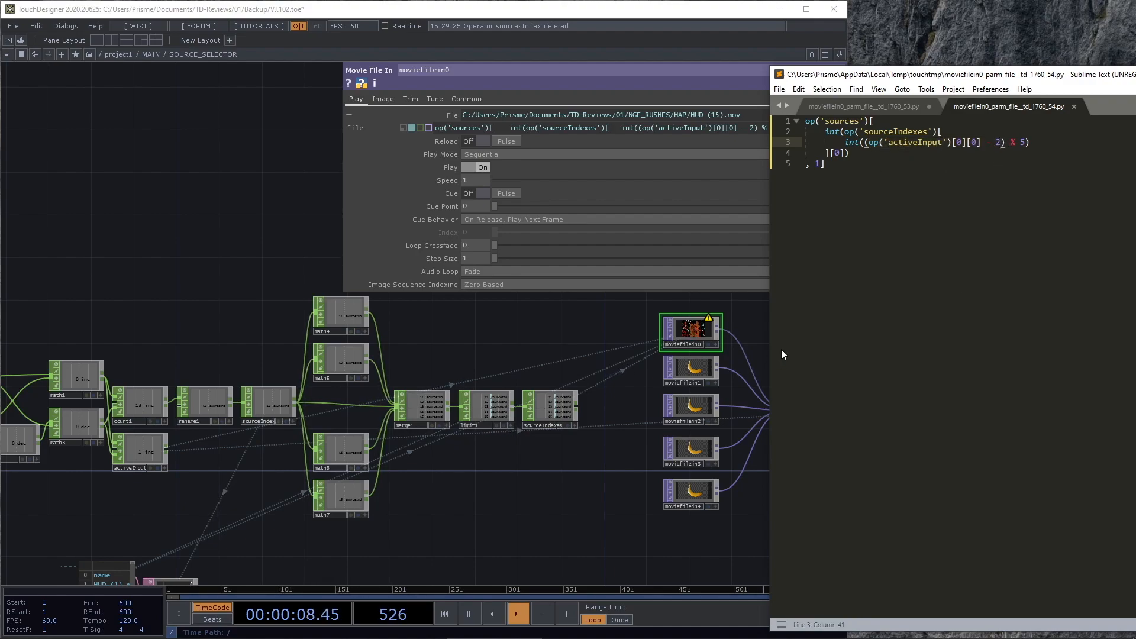
Copy the full expression, reduce the file to int((op('activeInput')[0][0] - 2) % 5), save it and check it against the sourceIndexes channels.
key("ctrl+a")
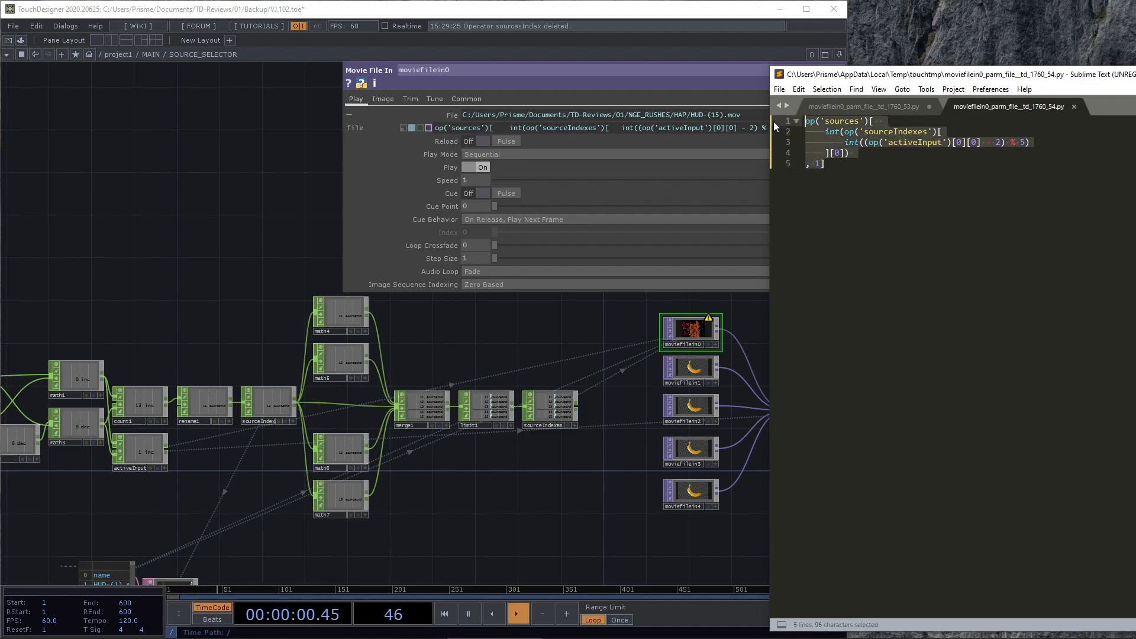
key("ctrl+c")
left_click(859, 155)
left_click_drag(845, 142, 994, 123)
key("BackSpace")
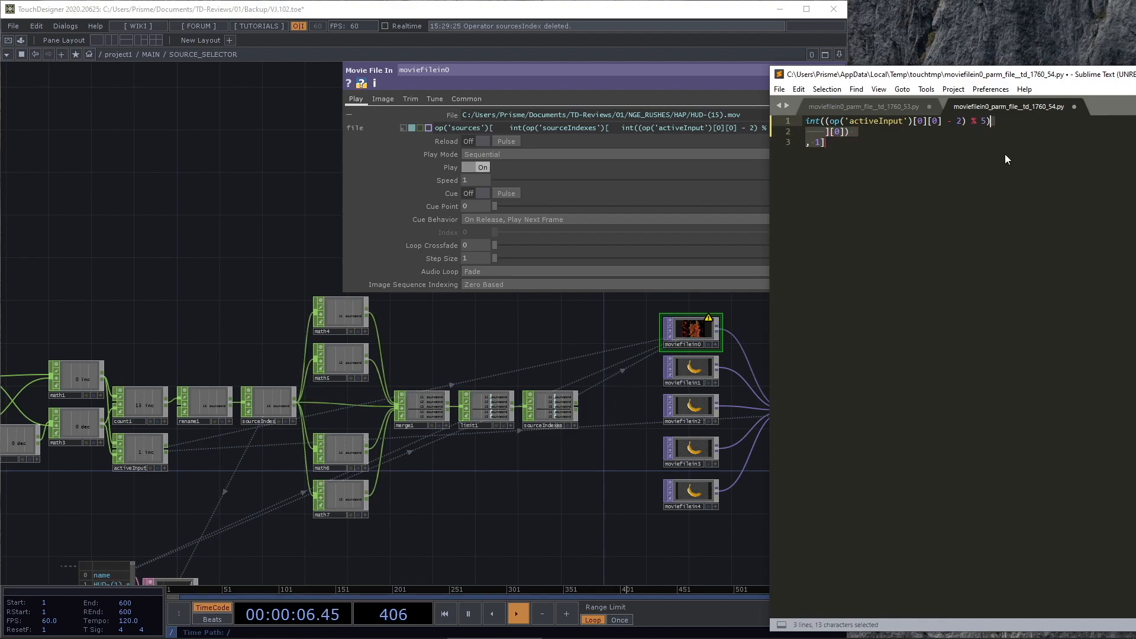
key("BackSpace")
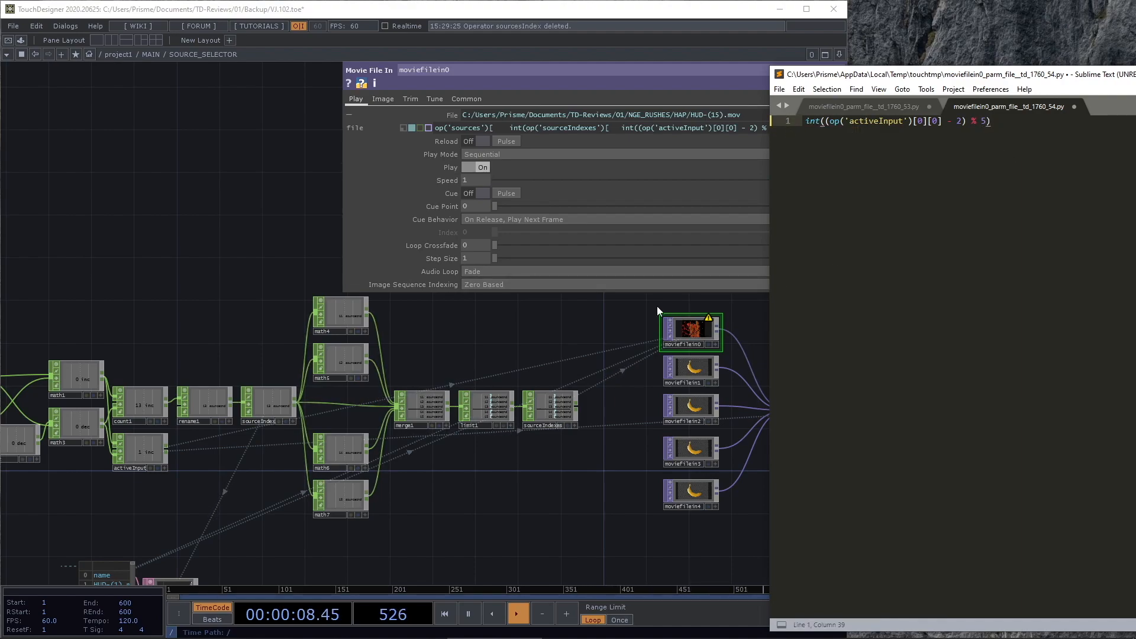
left_click(636, 312)
left_click(984, 230)
key("ctrl+s")
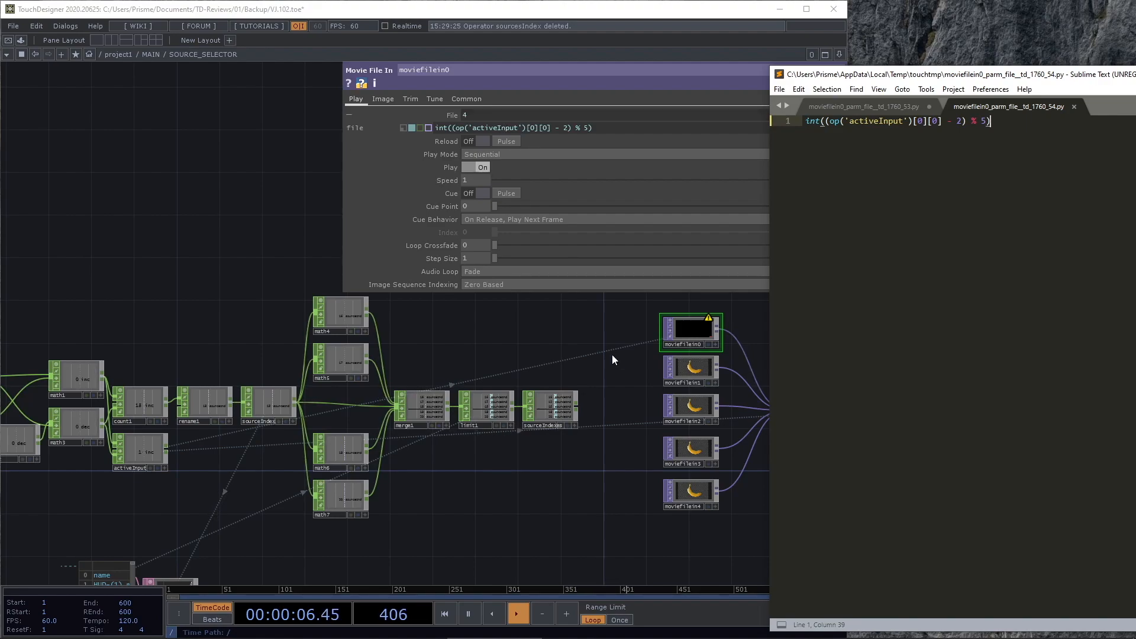
scroll(594, 421, "down", 2)
scroll(589, 421, "up", 5)
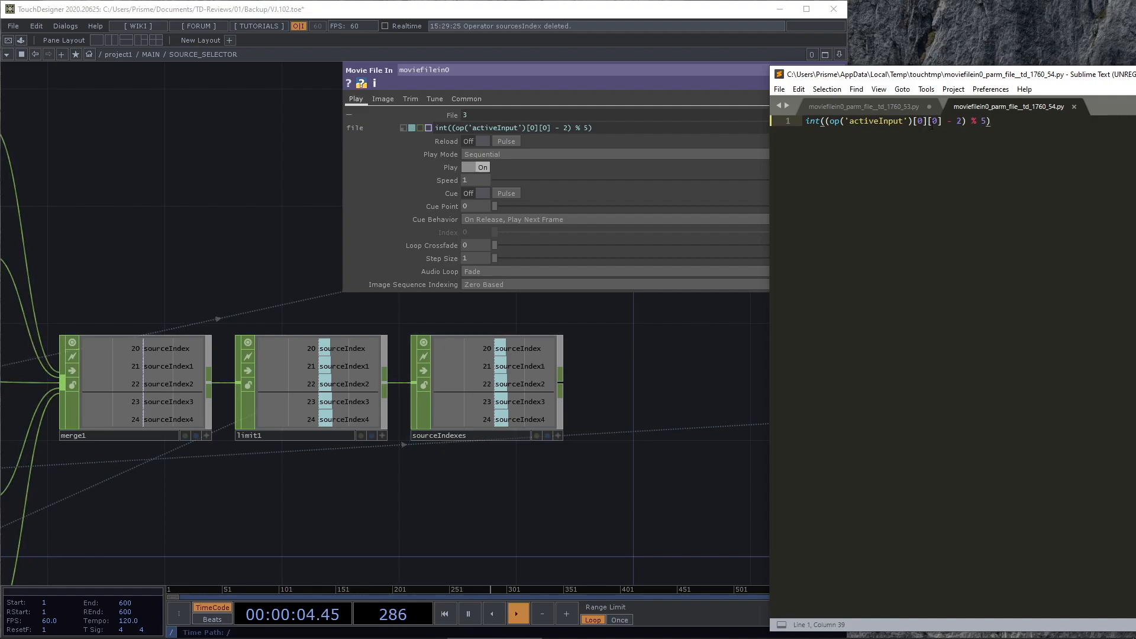
Replace the reduced test expression with the copied full op('sources') expression.
left_click_drag(966, 122, 830, 123)
left_click(868, 170)
double_click(868, 170)
key("ctrl+a")
key("ctrl+v")
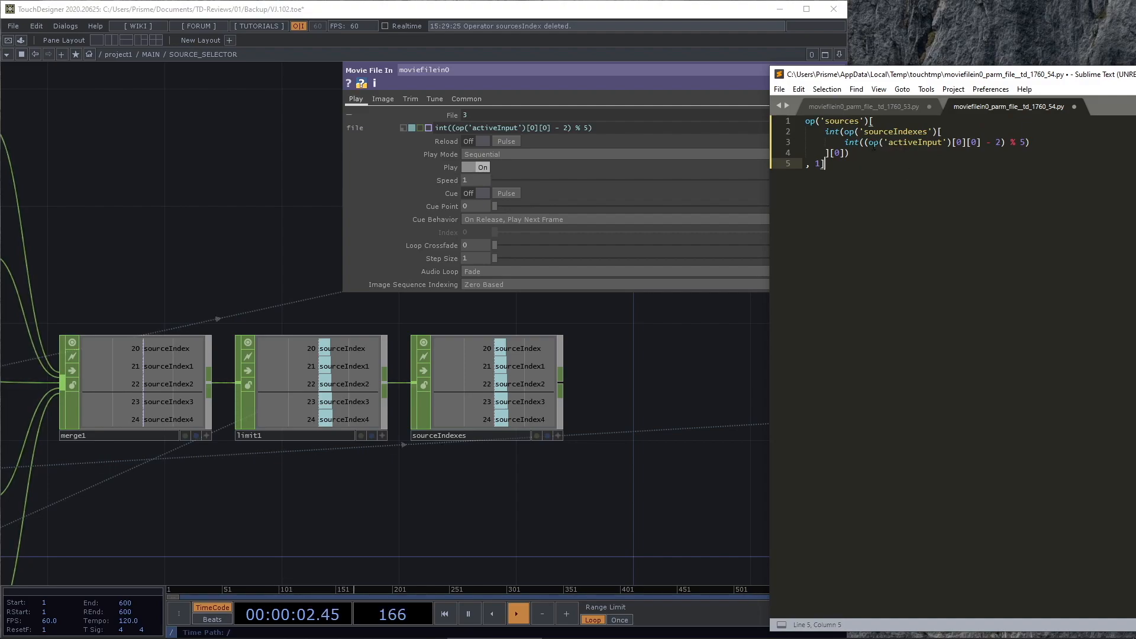
Rewrite the term inside the modulo as -2-op('activeInput')[0][0] and save the expression file.
mouse_move(999, 143)
left_mouse_down()
mouse_move(953, 143)
mouse_move(981, 143)
left_mouse_up()
key("BackSpace")
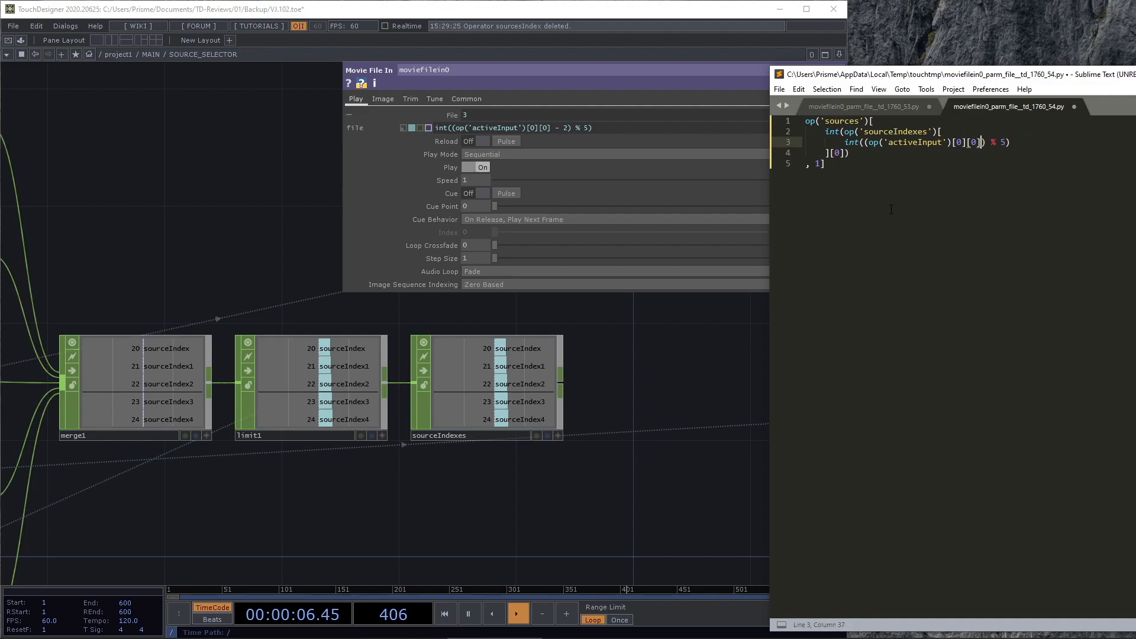
key("Left")
key("Left")
key("Left")
key("Left")
key("Left")
key("Left")
key("Left")
key("Left")
key("Left")
key("Left")
key("Left")
key("Left")
key("Left")
key("Left")
key("Left")
key("Left")
type("-2")
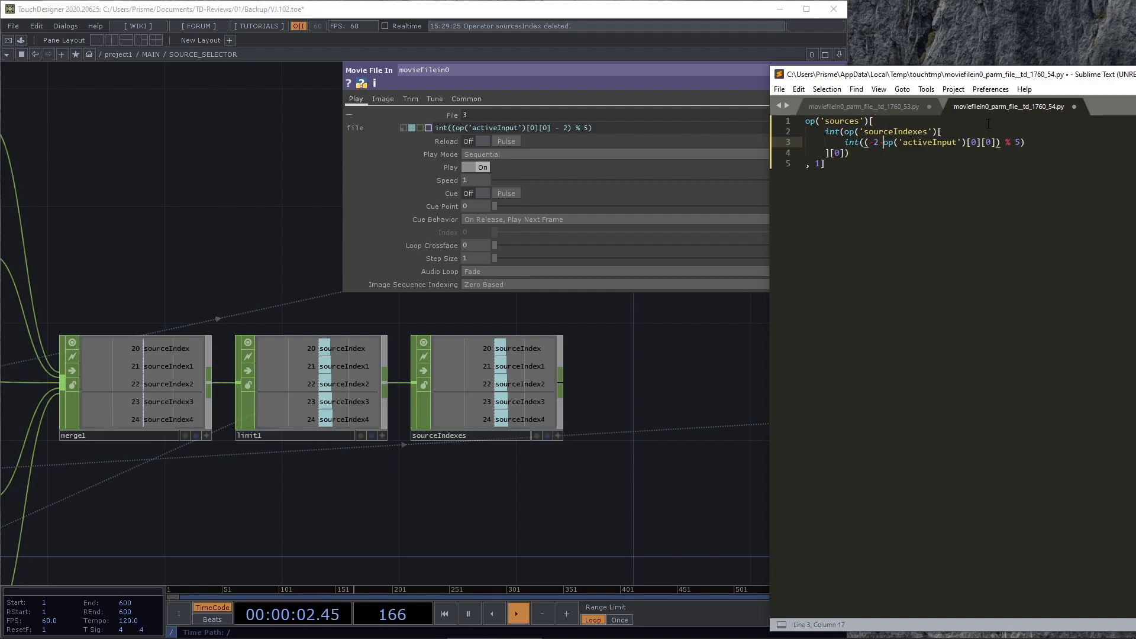
key("ctrl+s")
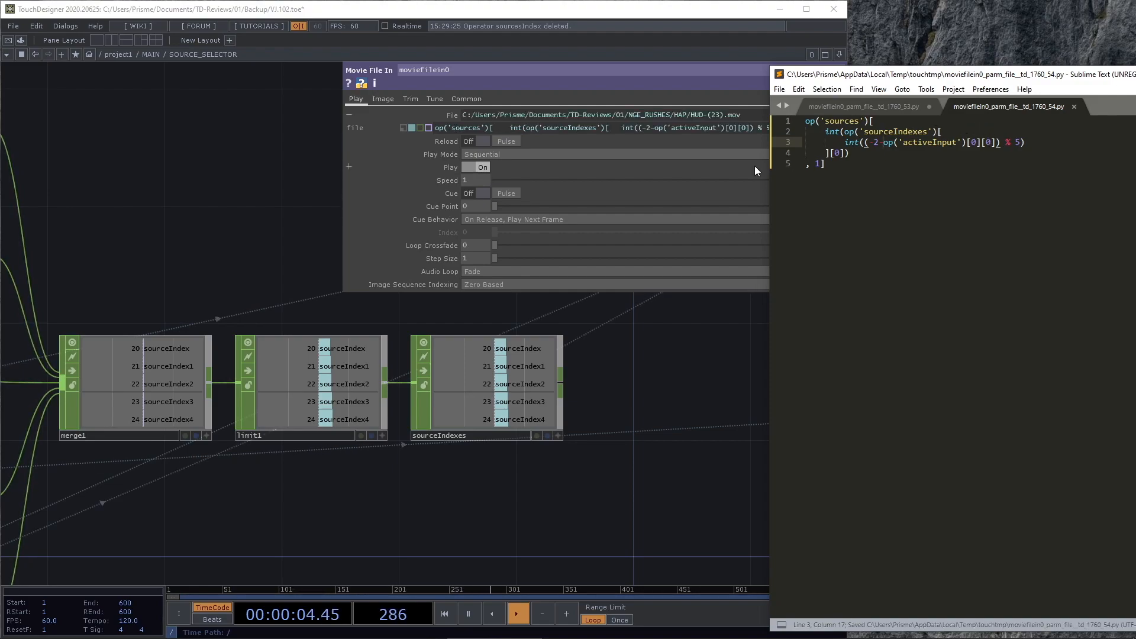
Examine moviefilein0's resolved file path and the -2 offset in its expression alongside the sourceIndexes and Movie File In operators.
left_click(386, 211)
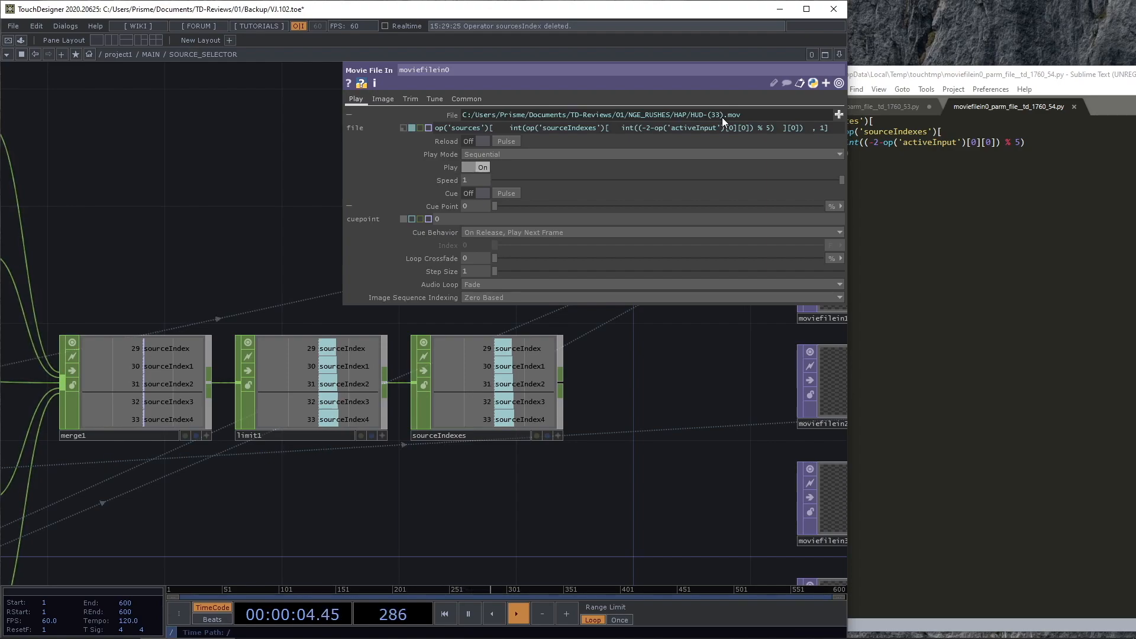
scroll(239, 437, "down", 8)
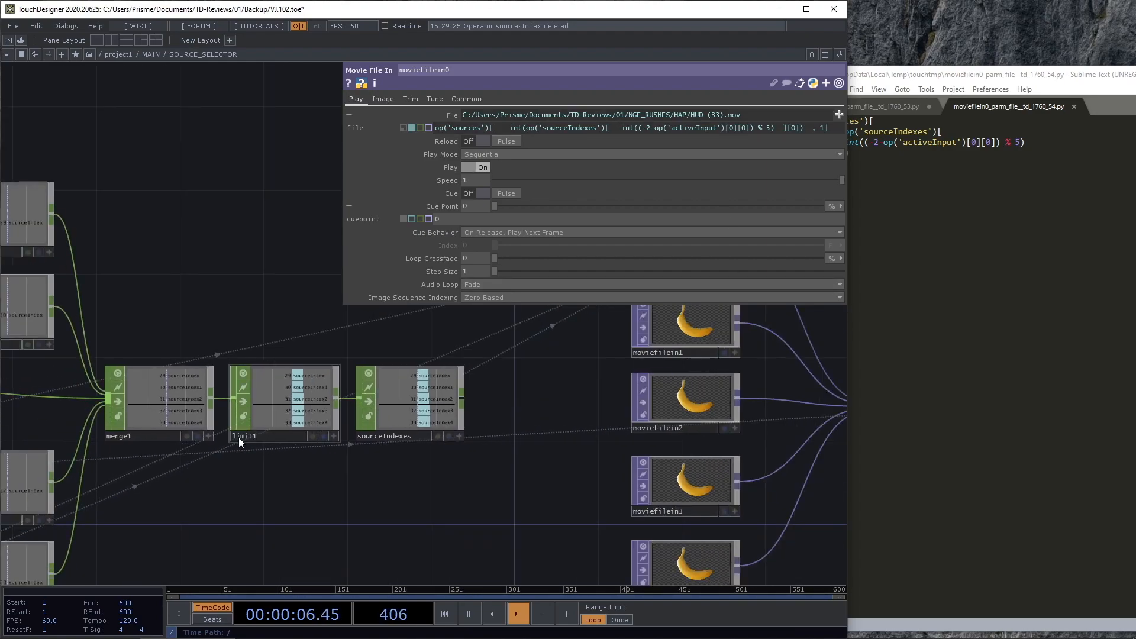
left_click_drag(397, 516, 401, 536)
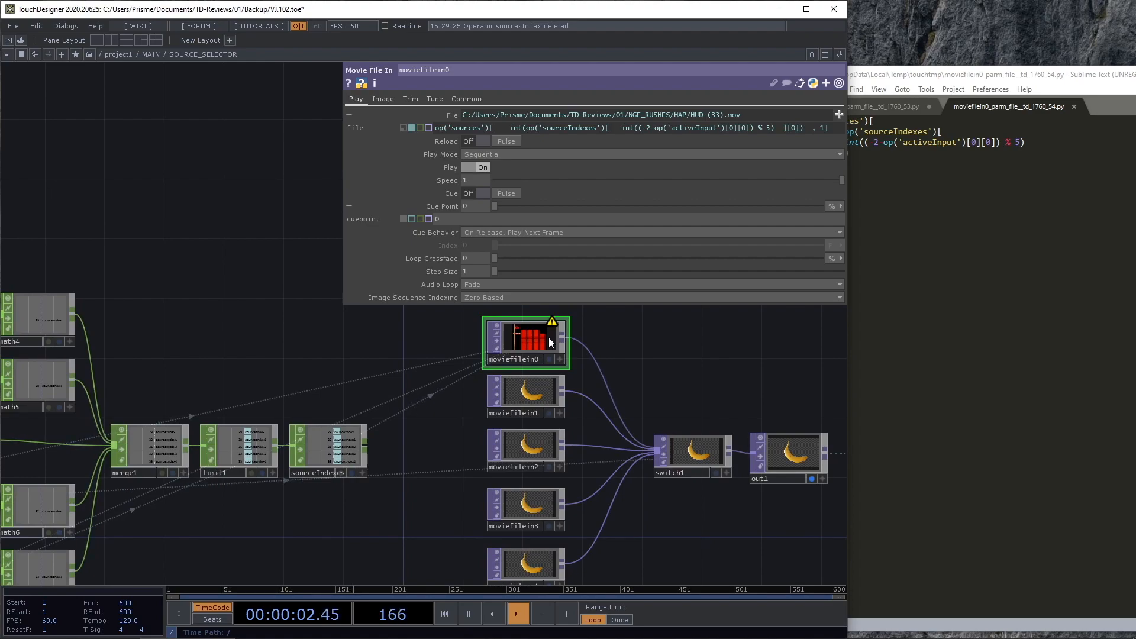
mouse_move(644, 344)
left_mouse_down()
mouse_move(669, 318)
mouse_move(662, 352)
left_mouse_up()
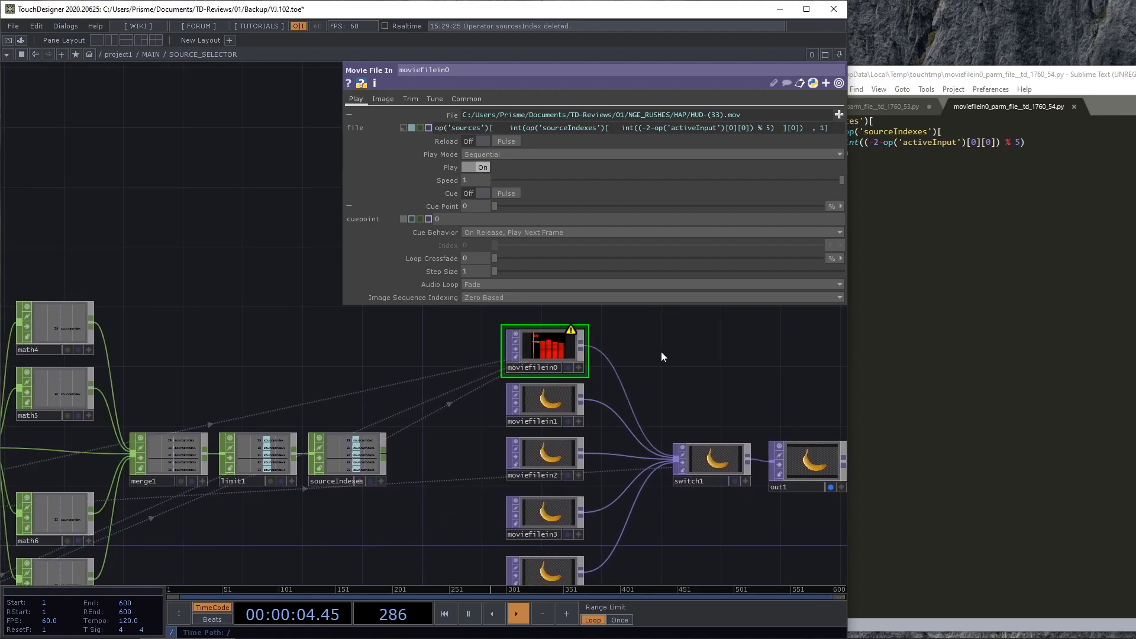
scroll(655, 353, "down", 2)
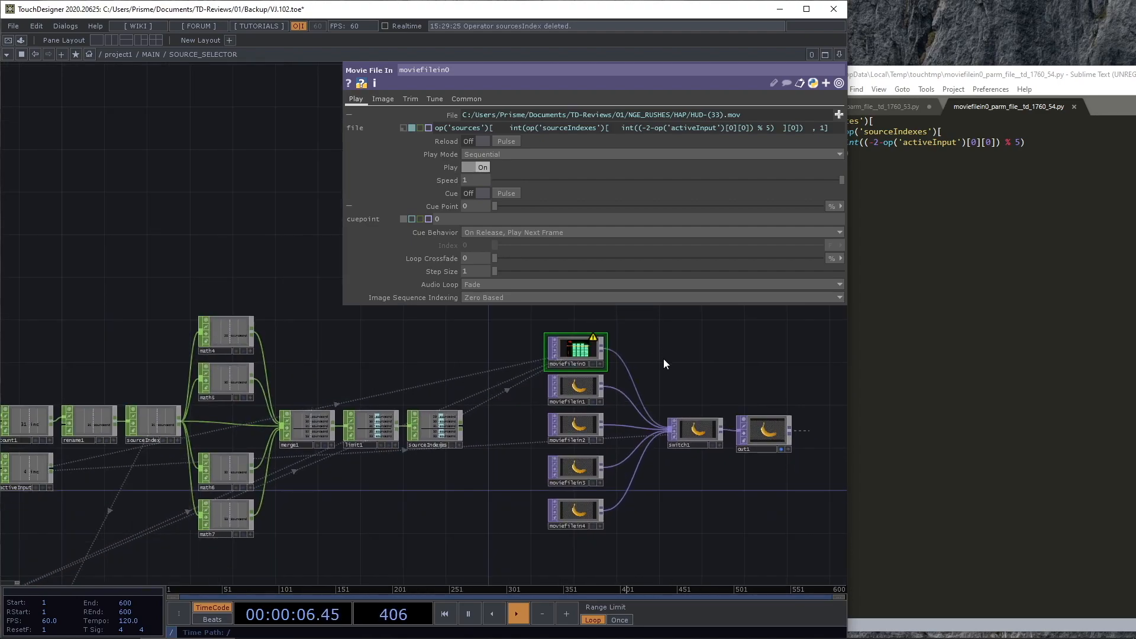
scroll(665, 361, "up", 4)
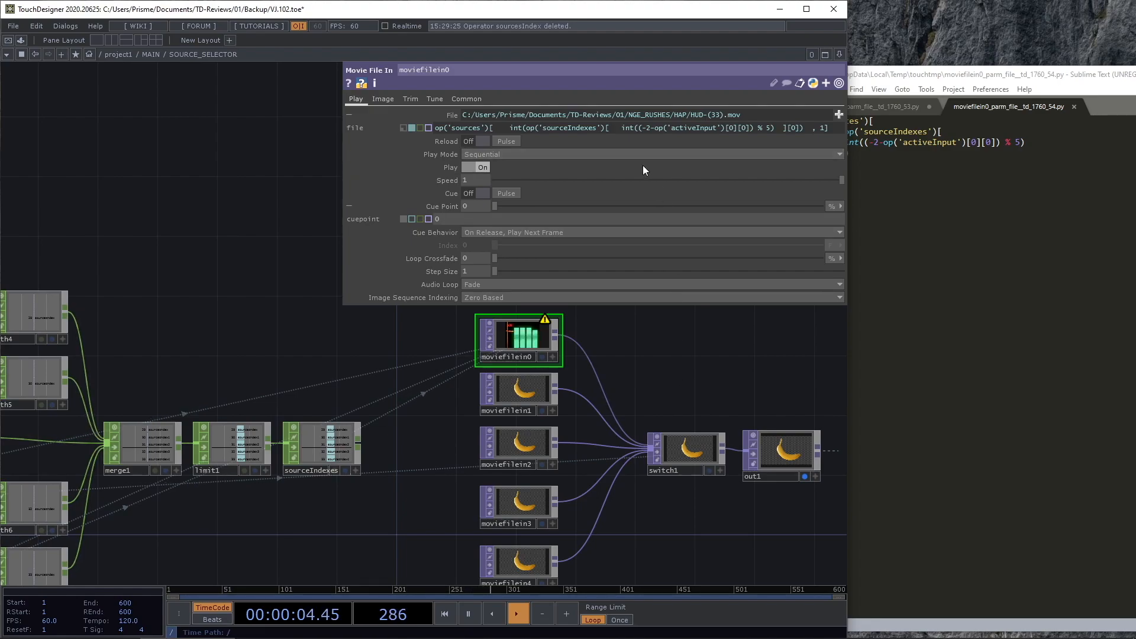
mouse_move(623, 127)
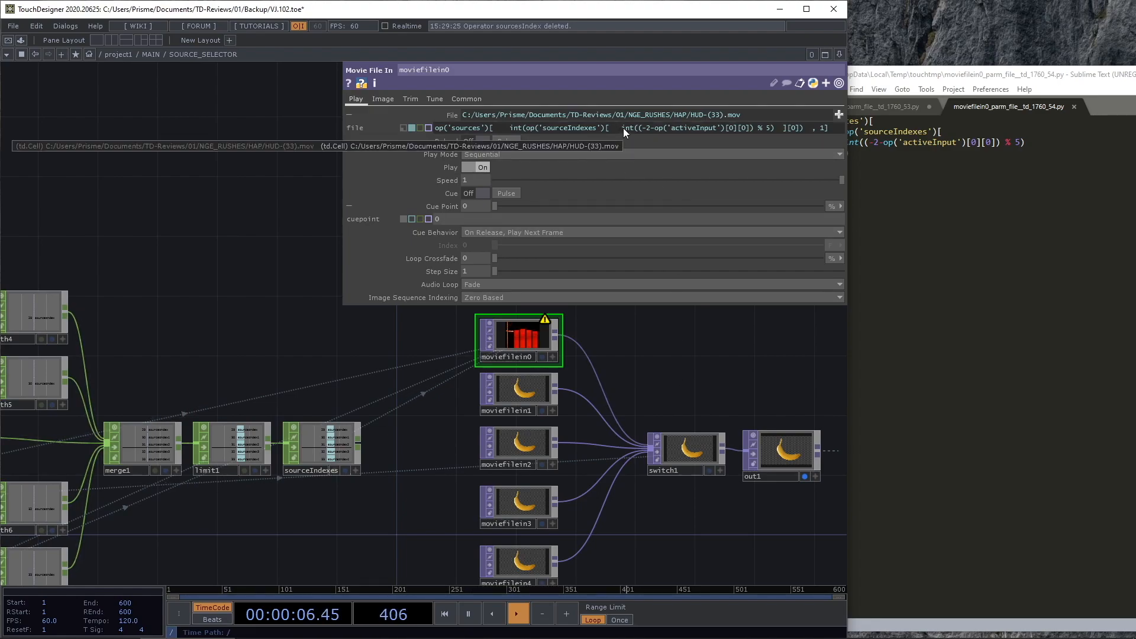
scroll(623, 128, "up", 3)
left_click_drag(635, 358, 626, 196)
scroll(626, 348, "down", 2)
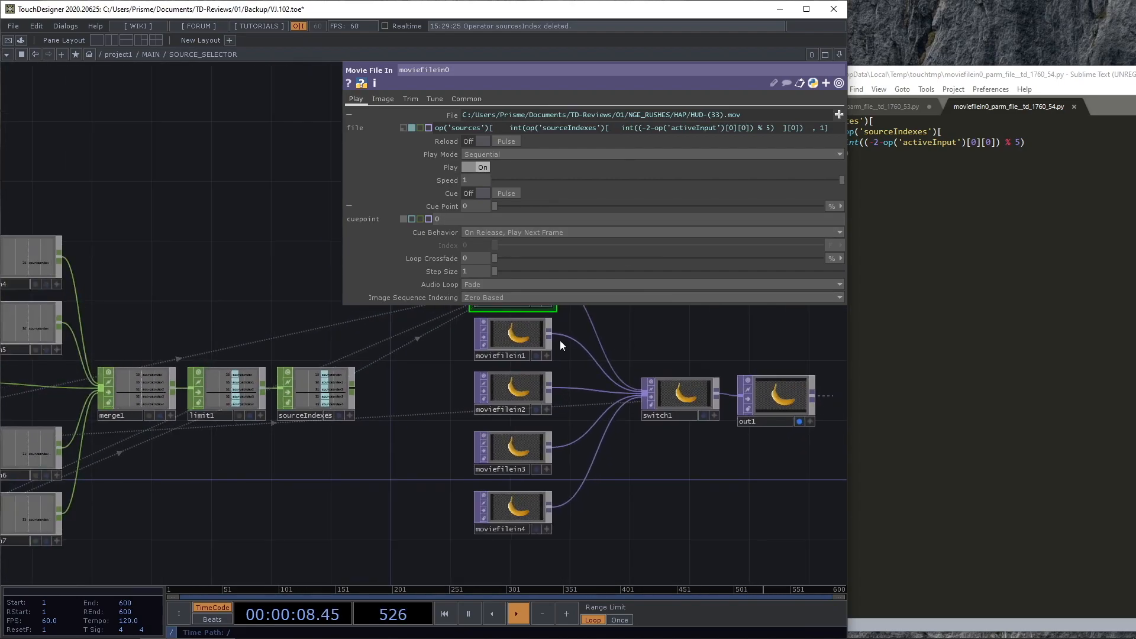
mouse_move(701, 126)
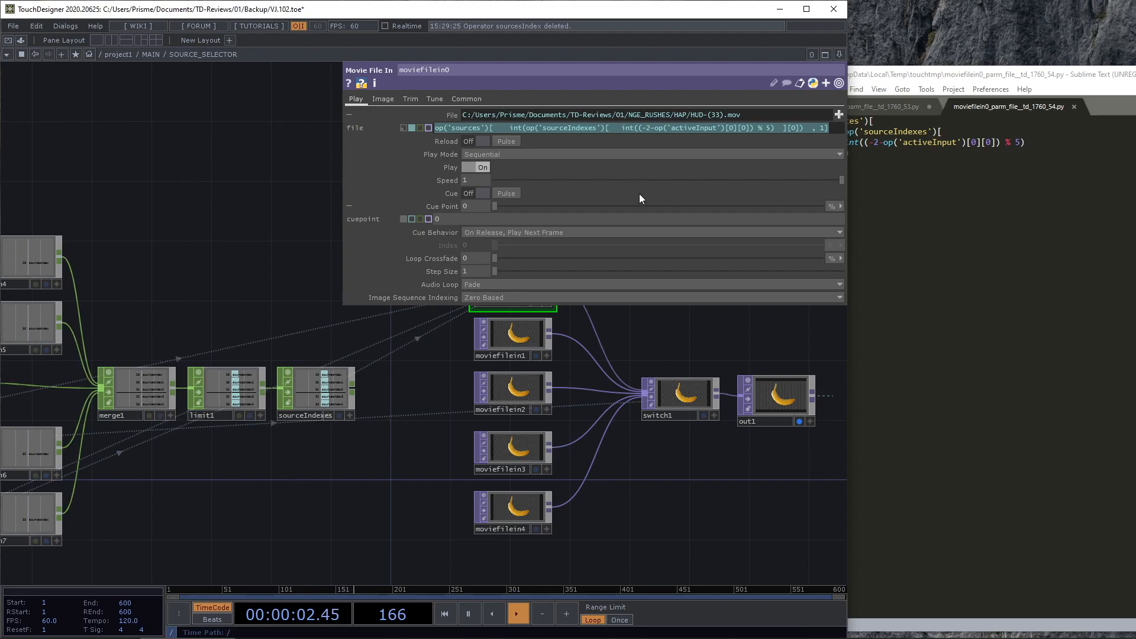
double_click(649, 129)
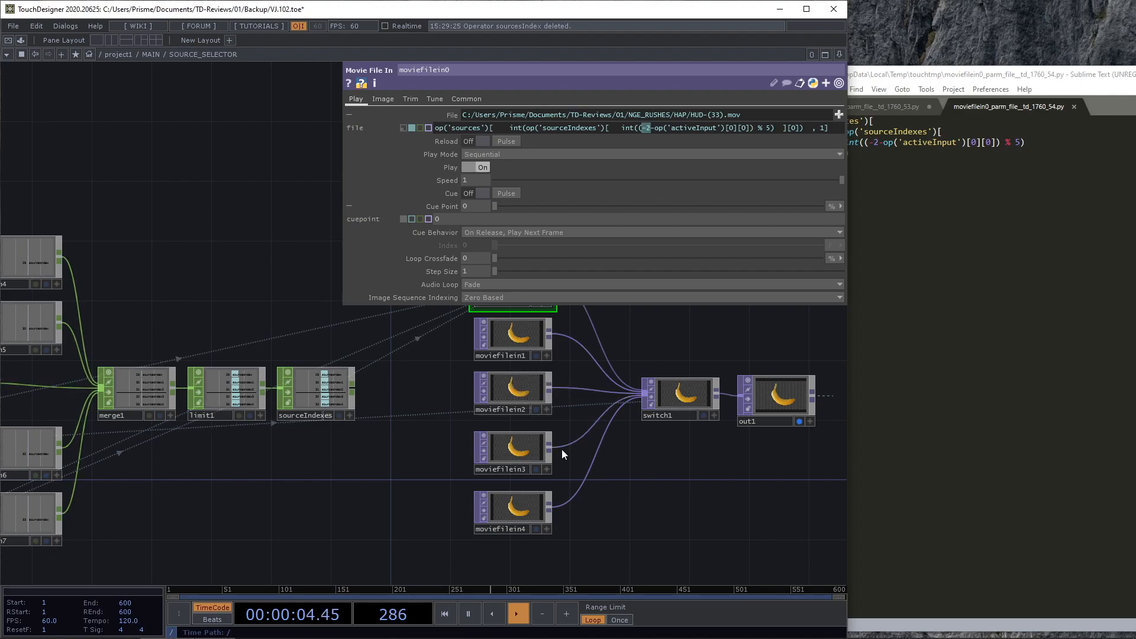
Apply the op('sources') file expression from moviefilein0 to the File parameters of moviefilein1 and moviefilein2.
left_click(513, 337)
left_click(460, 112)
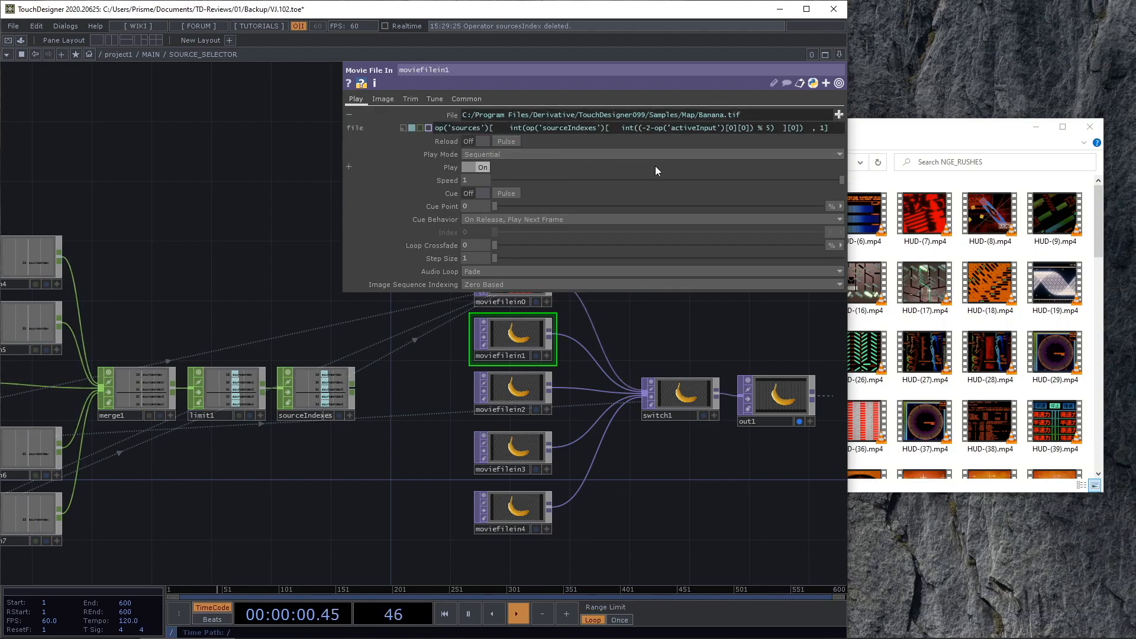
key("Return")
left_click(510, 400)
left_click(645, 114)
key("ctrl+v")
Apply the same op('sources') file expression to the File parameters of moviefilein3 and moviefilein4.
left_click(512, 455)
left_click(637, 113)
key("ctrl+v")
left_click(513, 511)
key("ctrl+v")
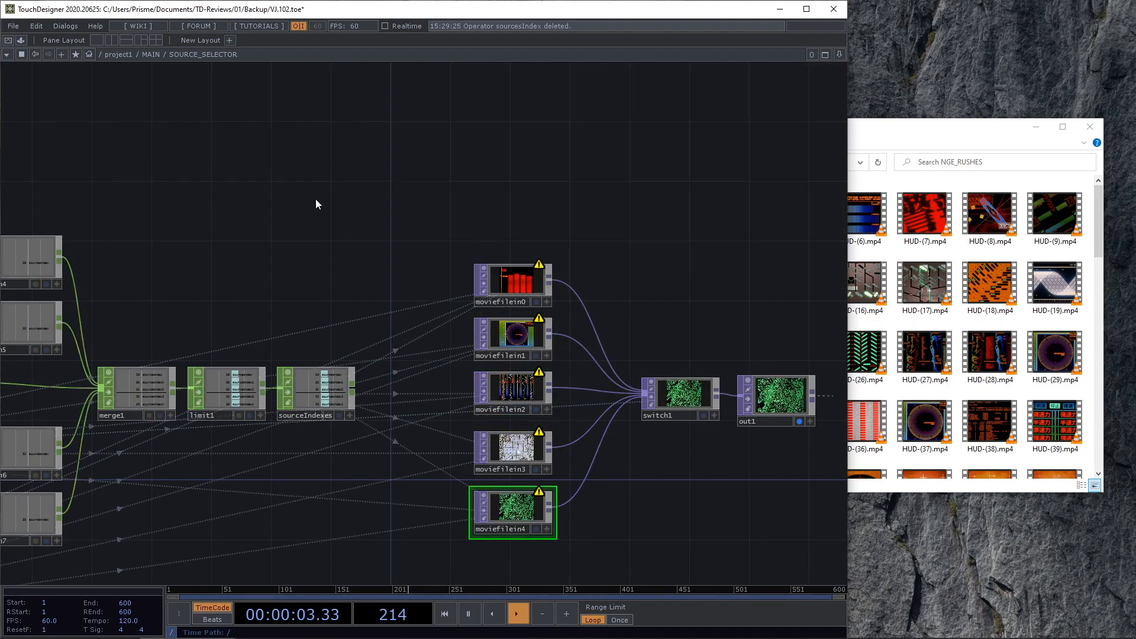
Set switch1's Index expression to (op('activeInput')['inc']-1)%5.
scroll(431, 178, "up", 5)
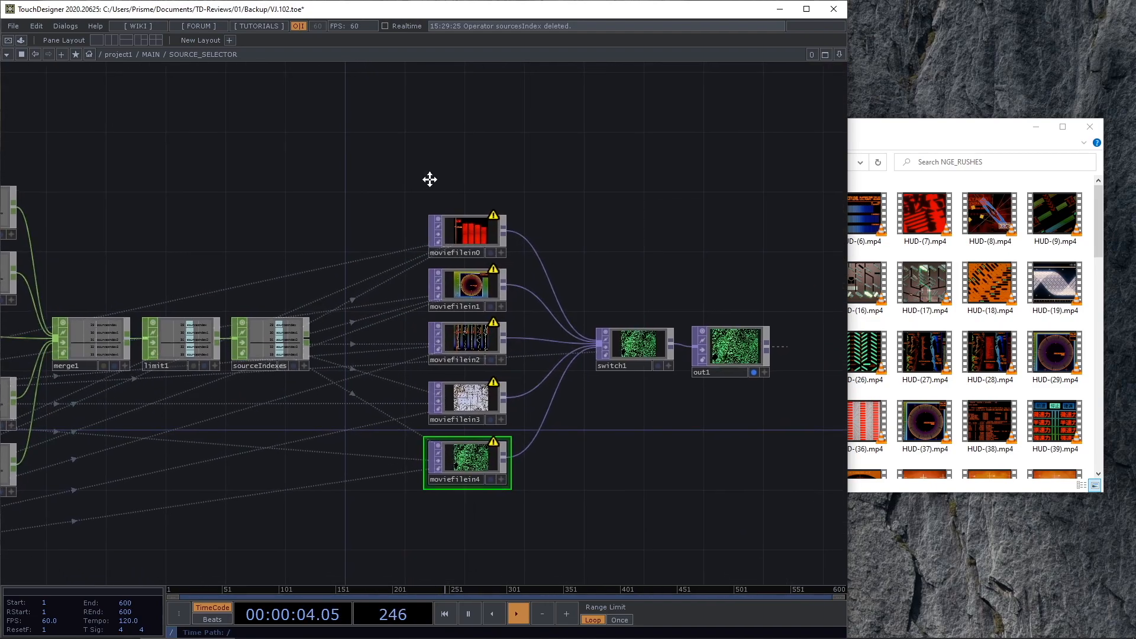
left_click_drag(663, 222, 702, 195)
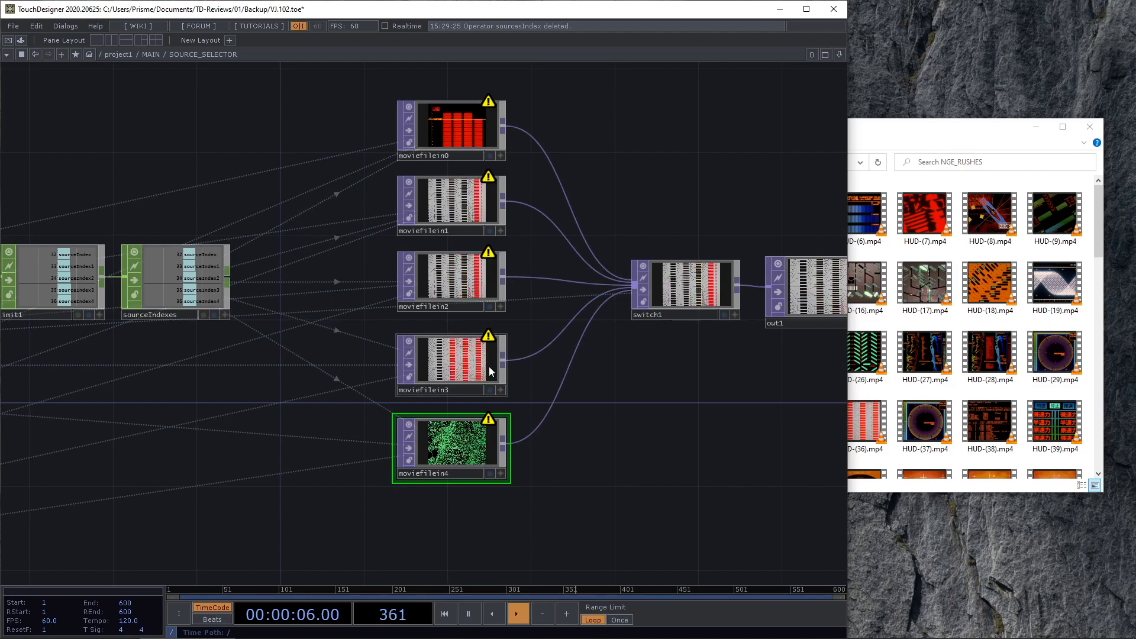
scroll(674, 459, "down", 5)
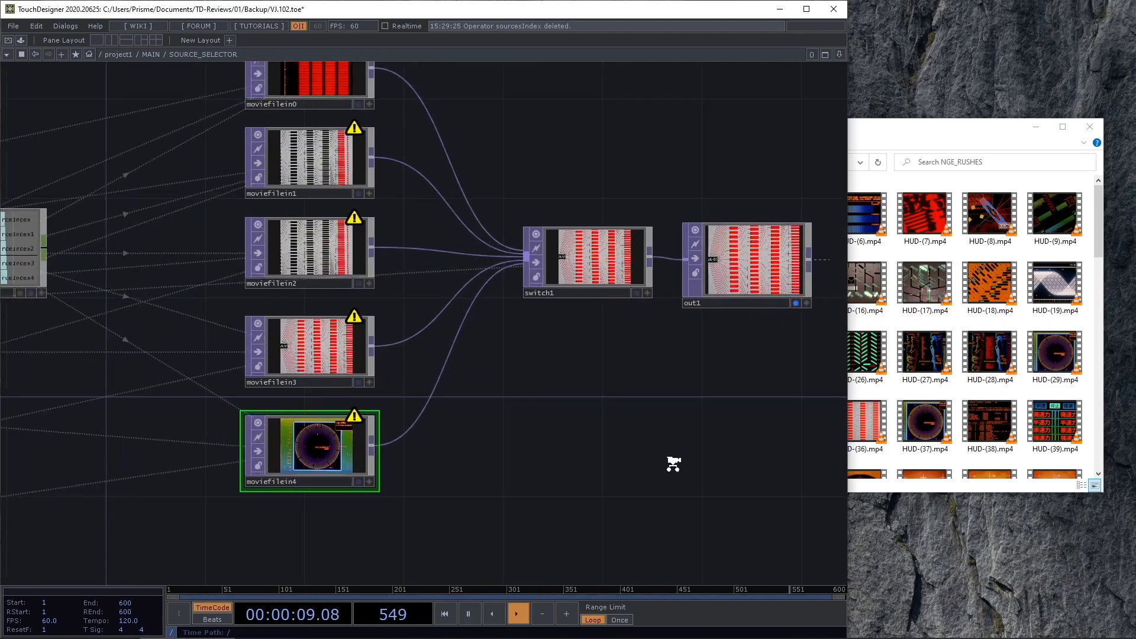
left_click_drag(666, 449, 663, 443)
left_click(626, 362)
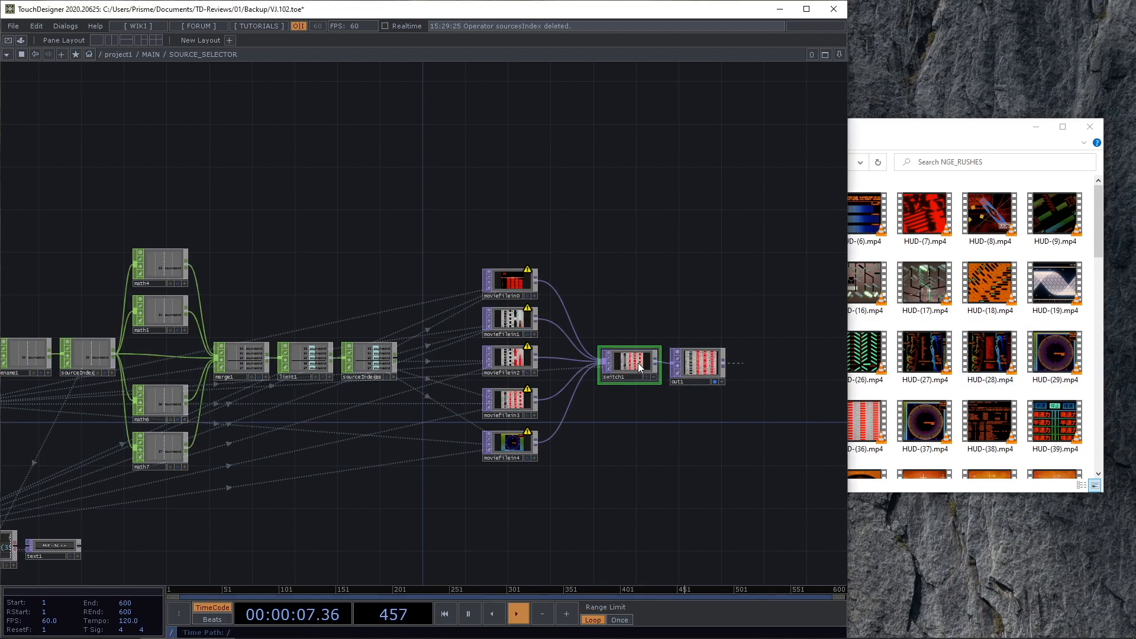
key("p")
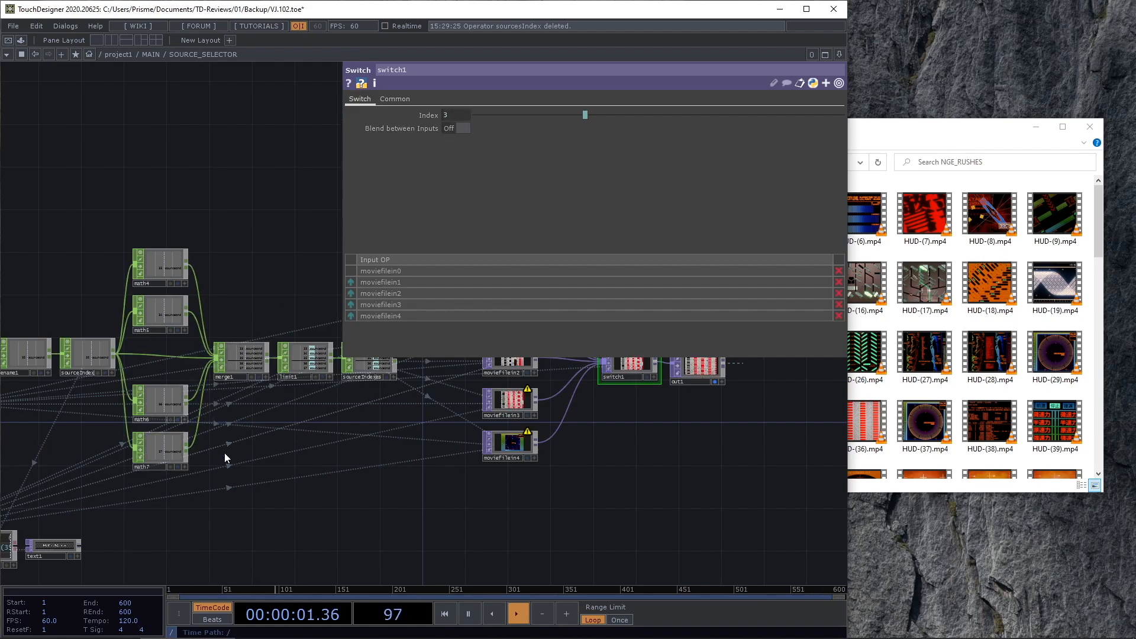
left_click_drag(270, 542, 423, 521)
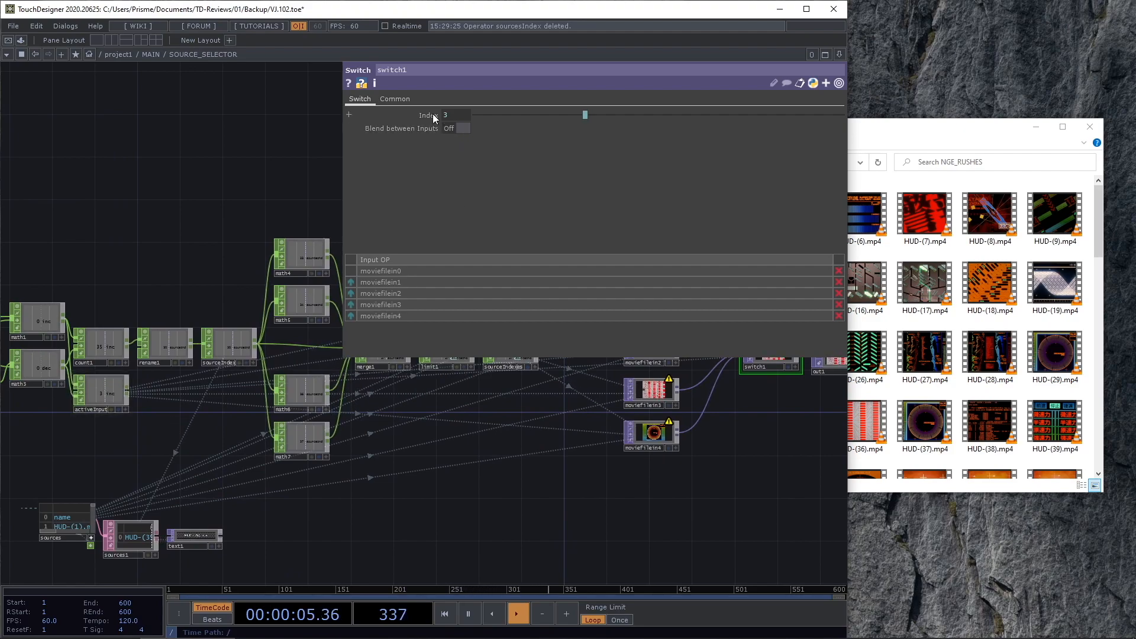
left_click(433, 116)
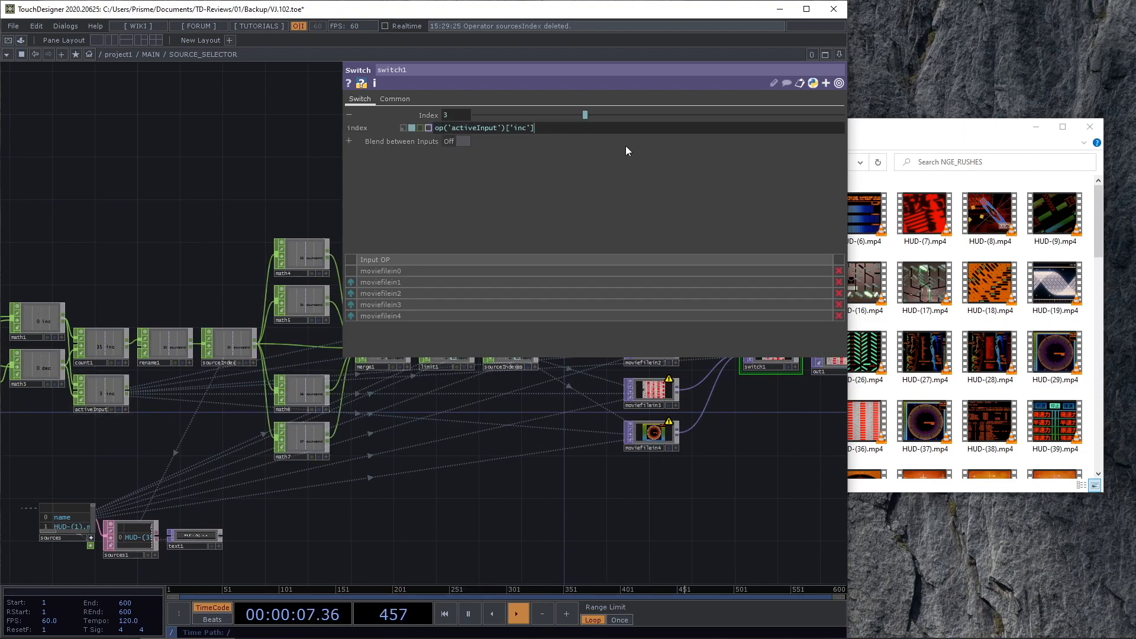
type("-1")
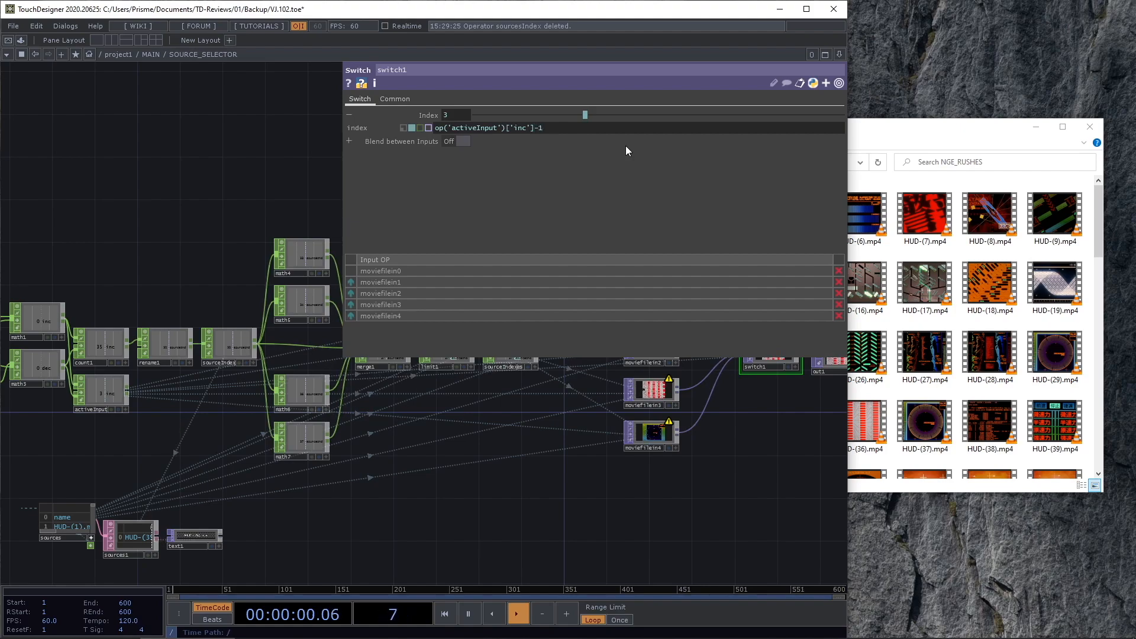
left_click(436, 126)
type("(")
left_click(556, 127)
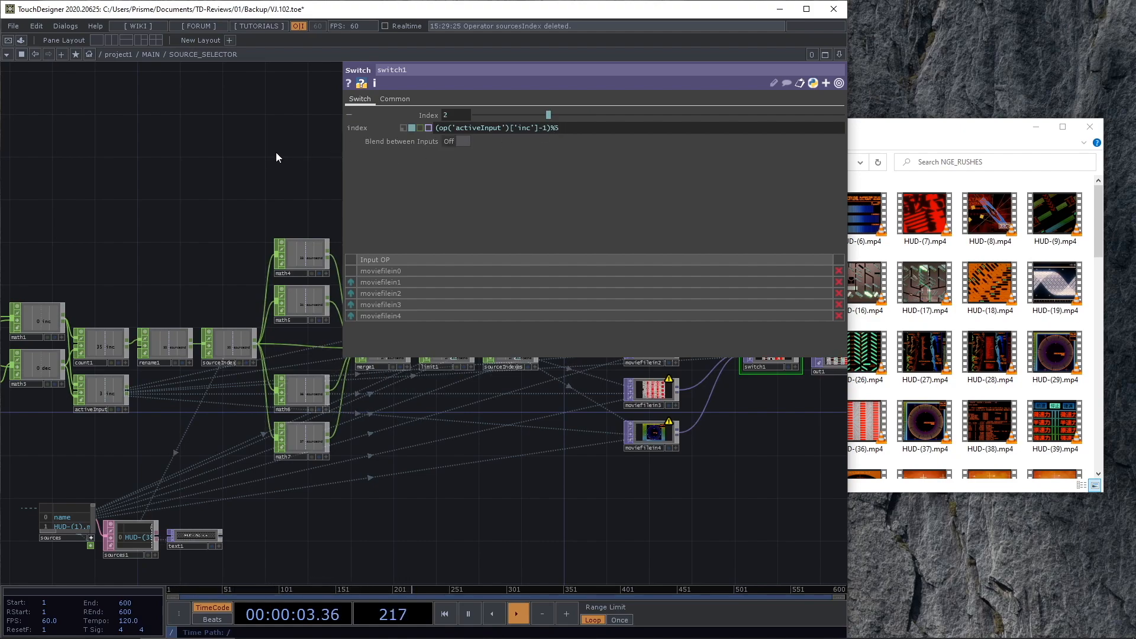
key("p")
Compare the switch1 and out1 previews with the five Movie File In operators, and maximize the window for a wider network view.
scroll(765, 310, "down", 1)
scroll(765, 310, "up", 6)
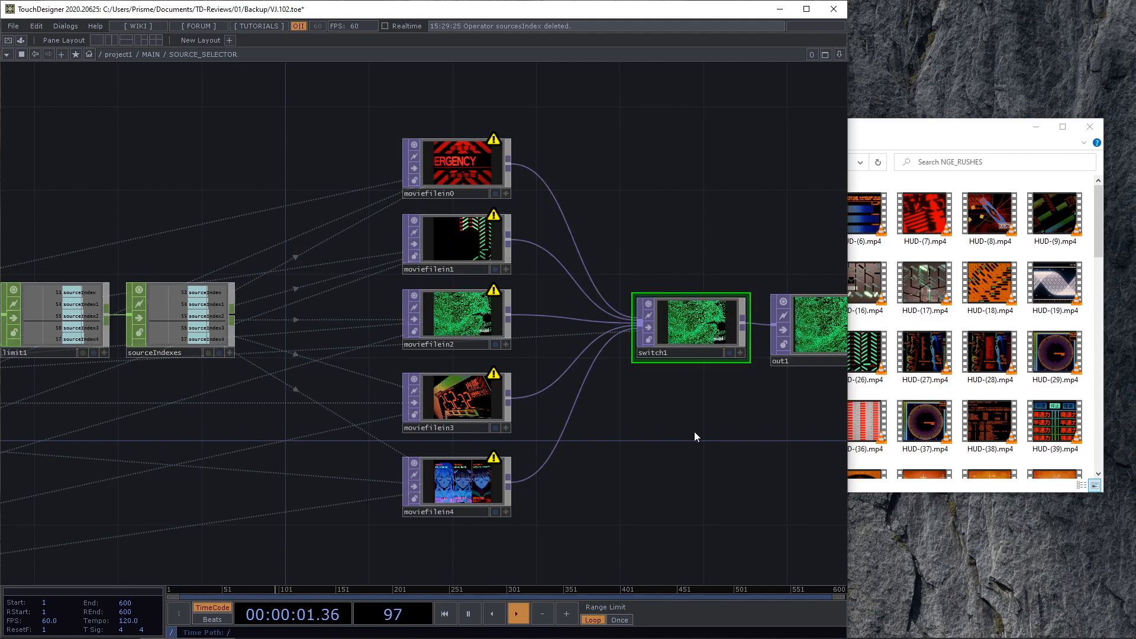
left_click_drag(679, 459, 616, 448)
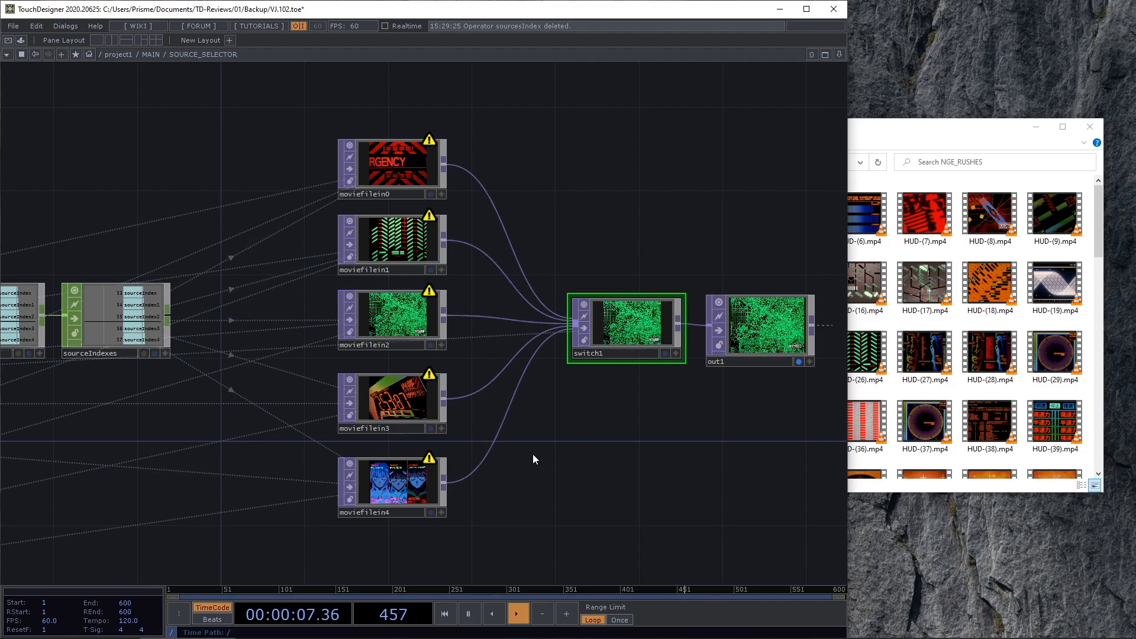
middle_click_drag(404, 366, 447, 408)
left_click_drag(447, 408, 625, 370)
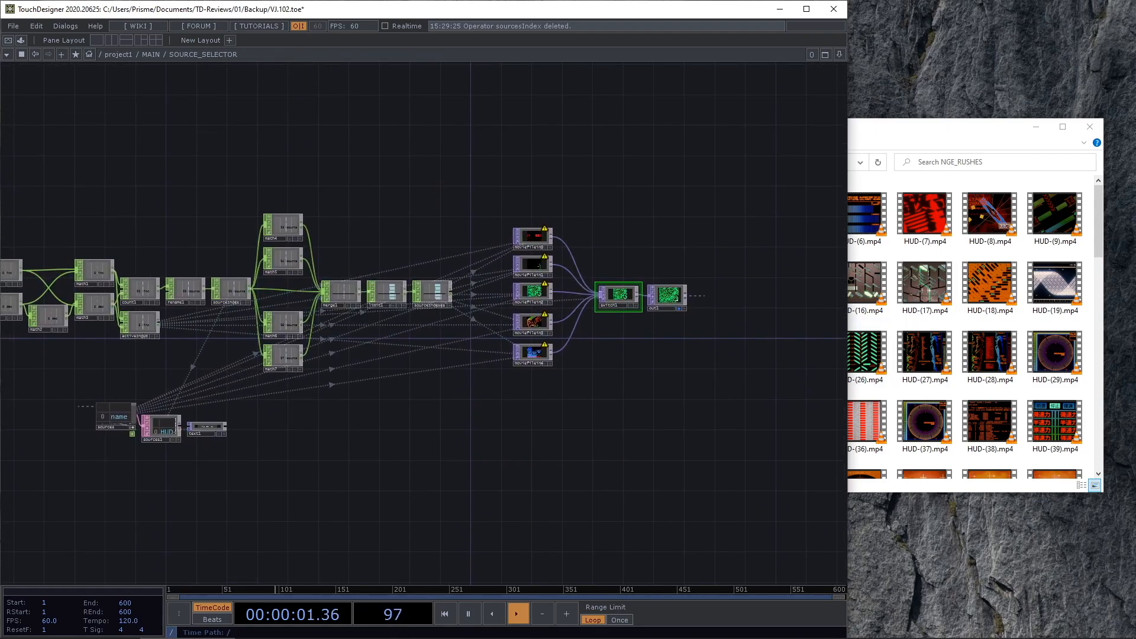
middle_click_drag(611, 315, 686, 354)
left_click_drag(686, 354, 567, 416)
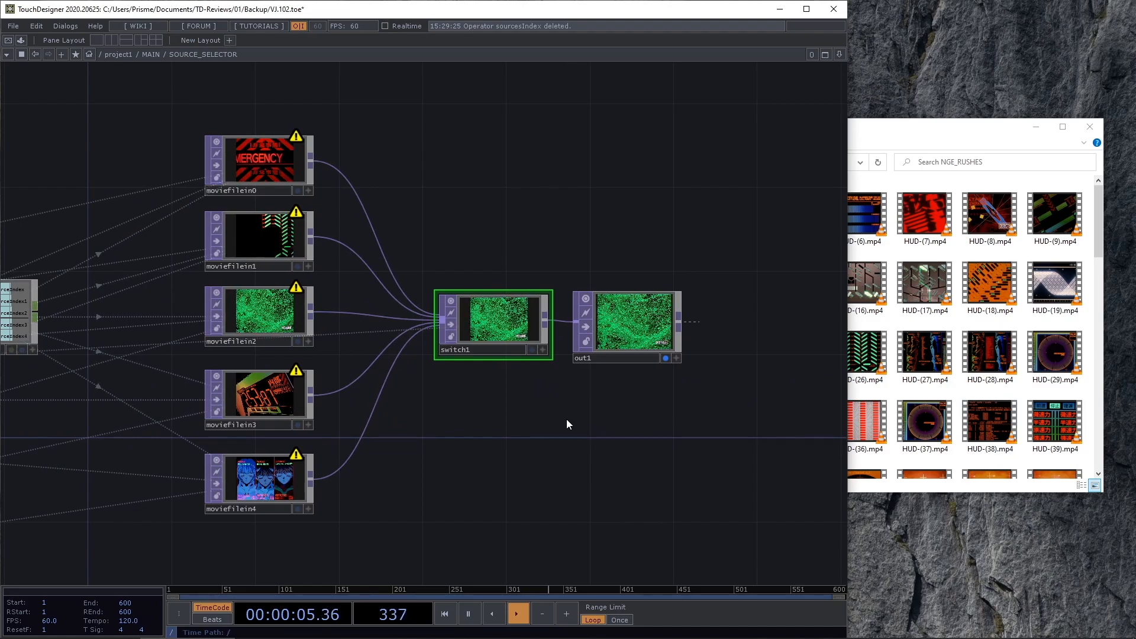
left_click(808, 12)
left_click_drag(717, 193, 857, 157)
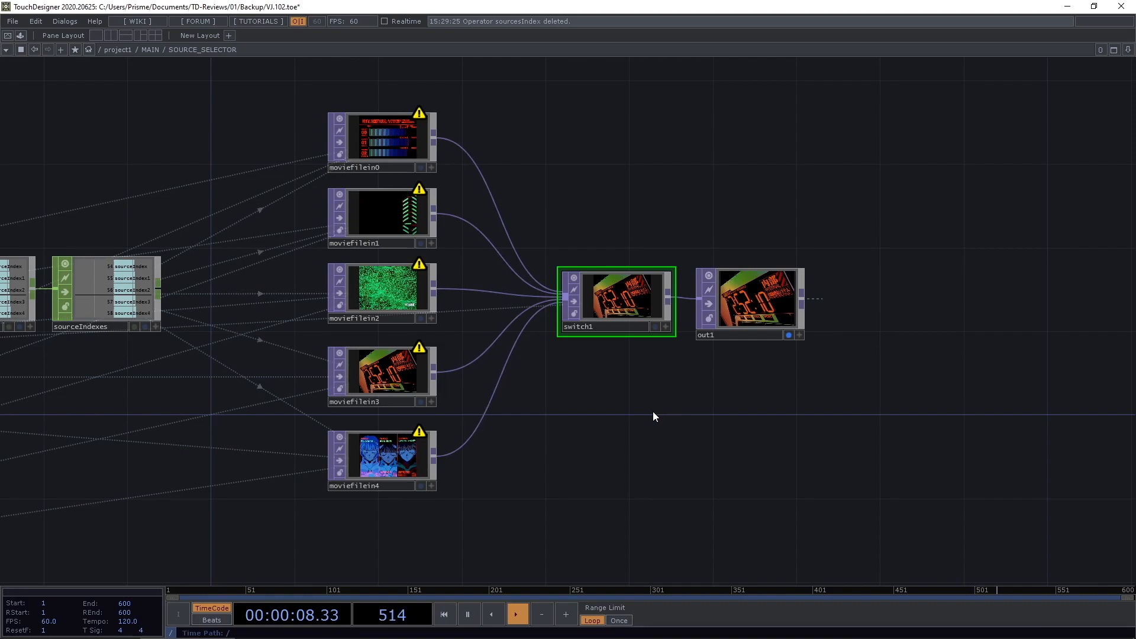
Inspect moviefilein3's cue parameters, moviefilein1's file expression and switch1's index expression.
left_click(373, 379)
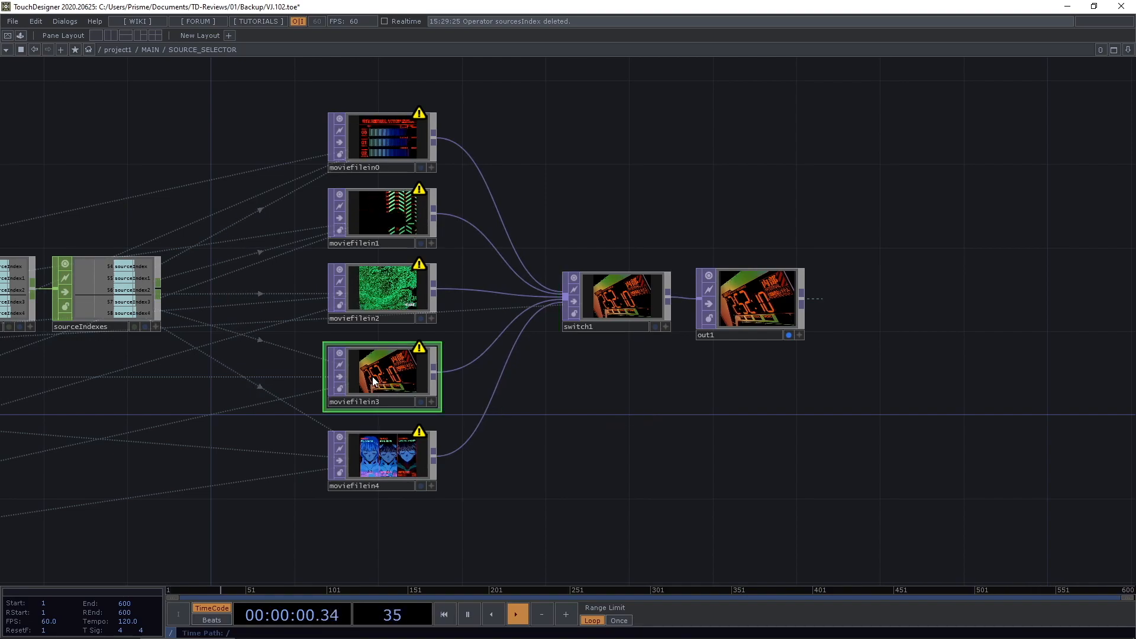
key("p")
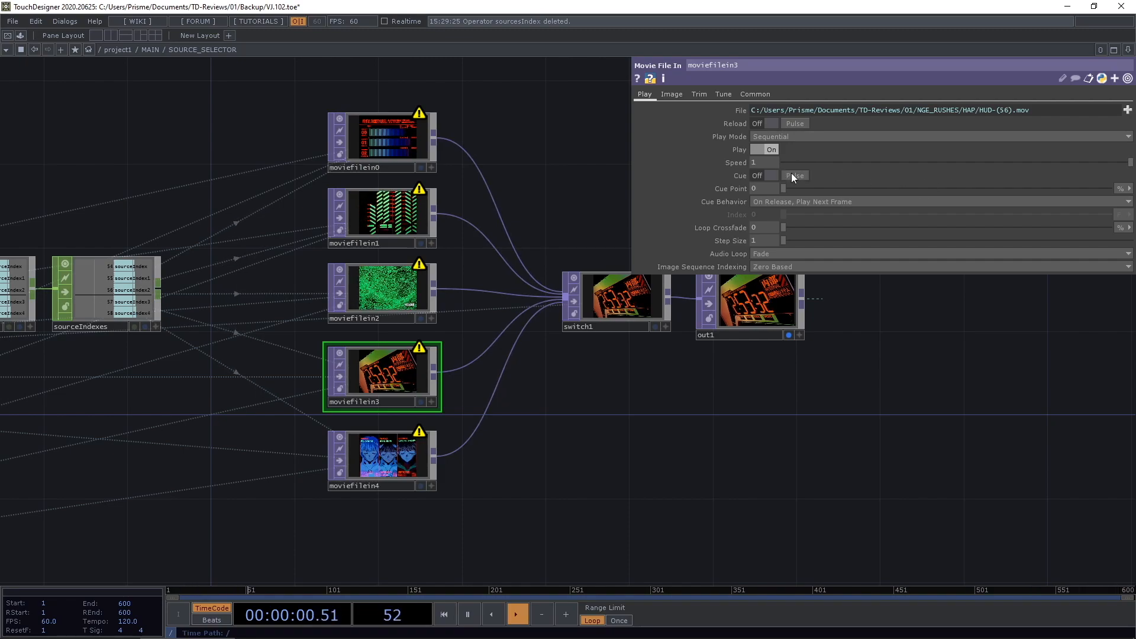
left_click(382, 213)
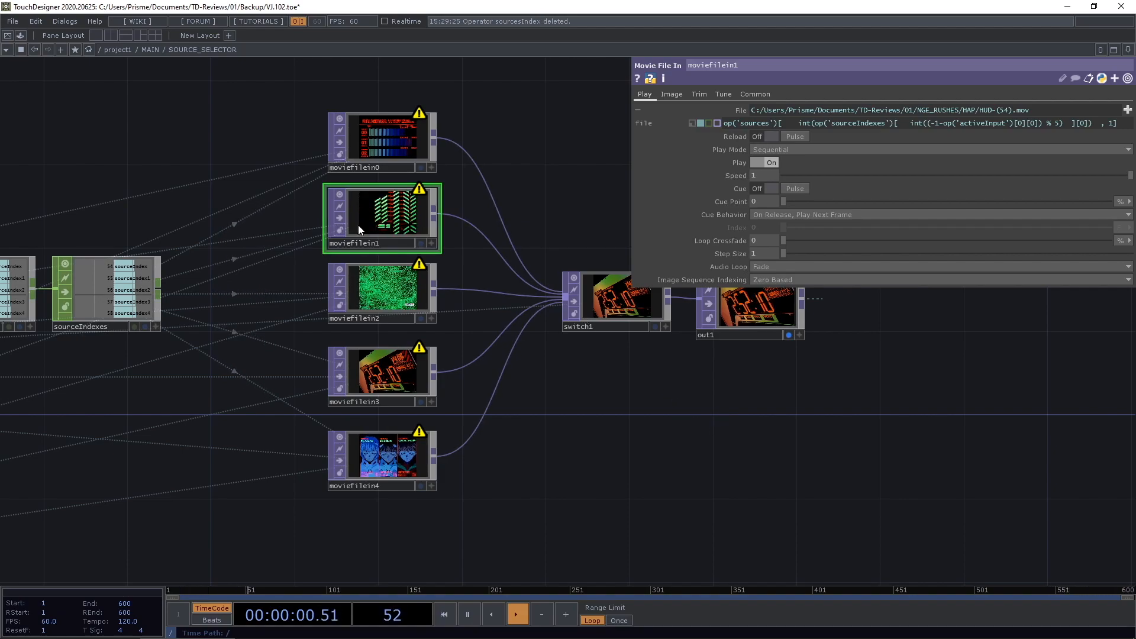
left_click(623, 308)
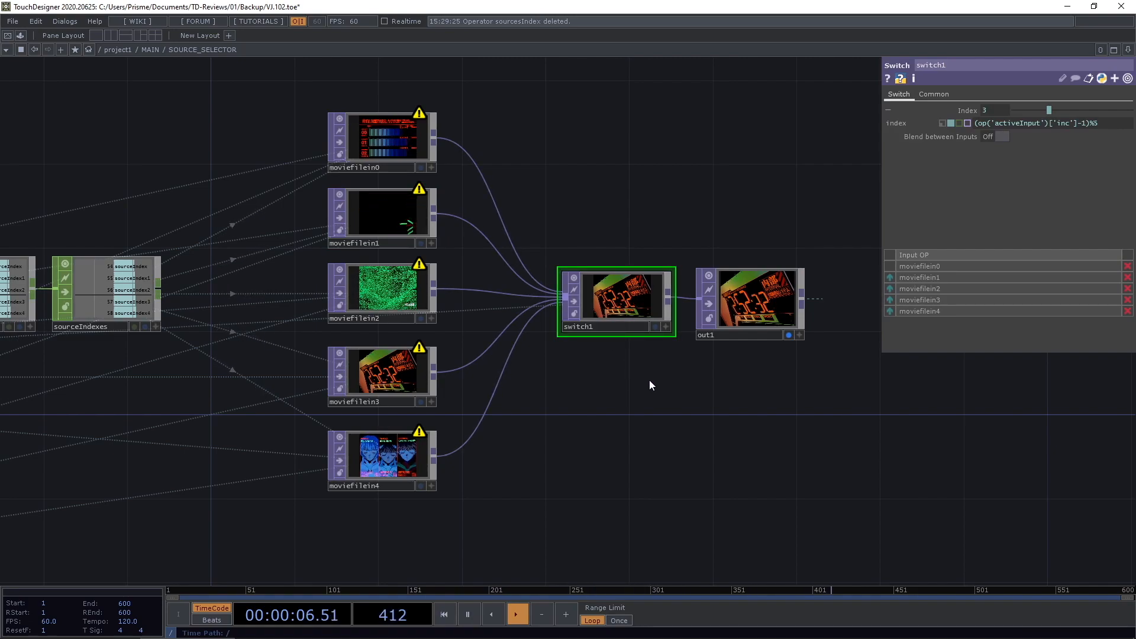
left_click_drag(648, 383, 639, 339)
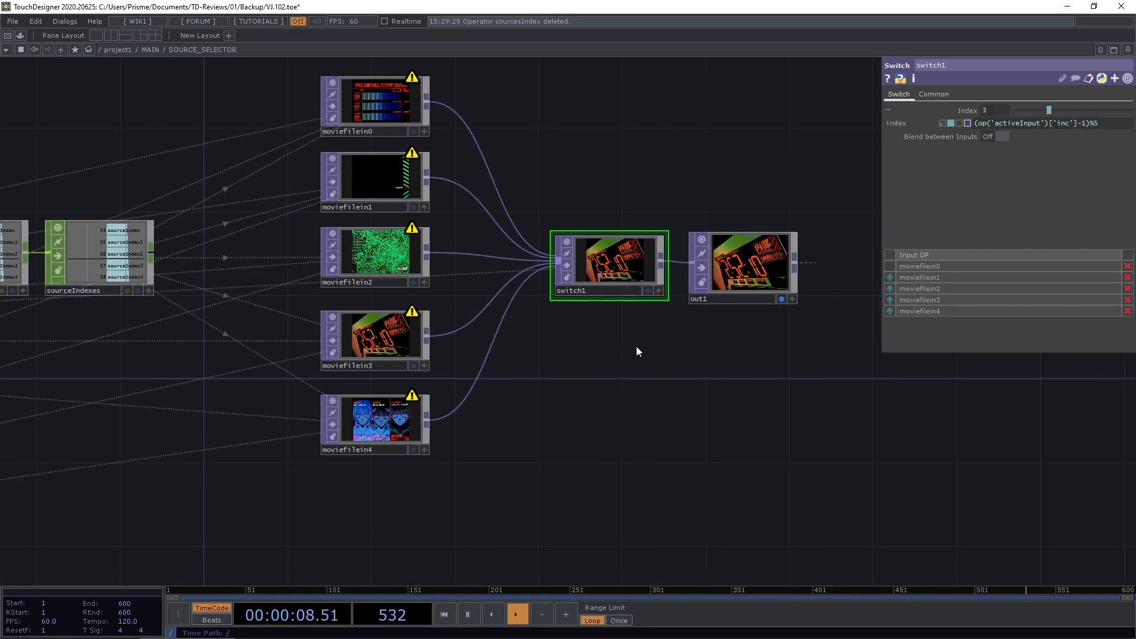
left_click_drag(634, 345, 637, 354)
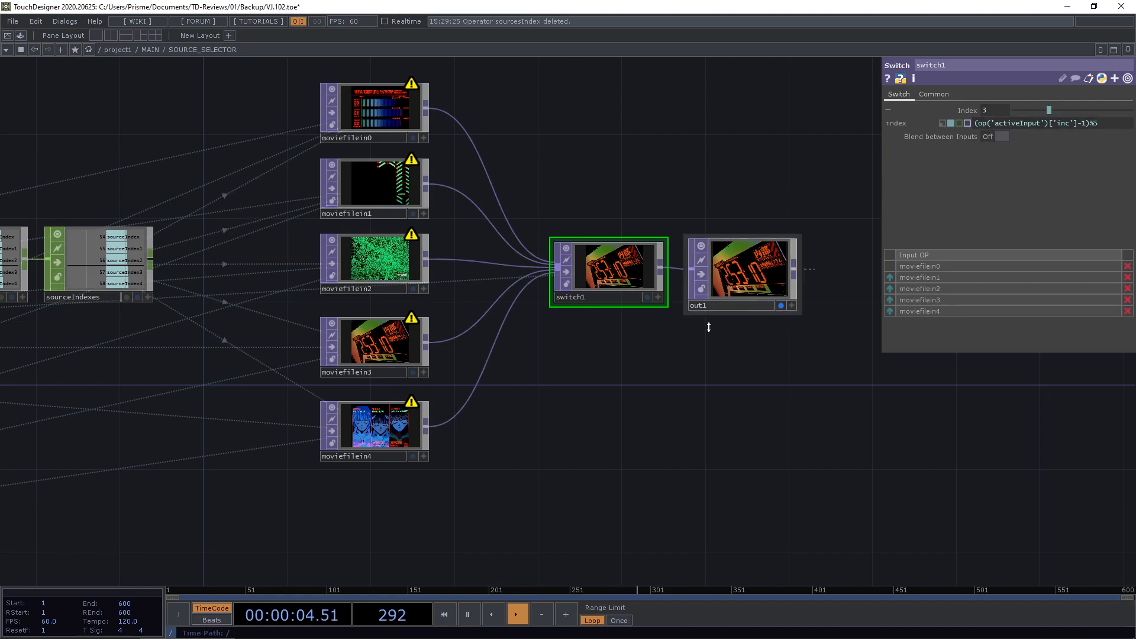
Add a Parameter Execute DAT below switch1 and assign switch1 as its monitored operator.
key("Tab")
left_click(618, 226)
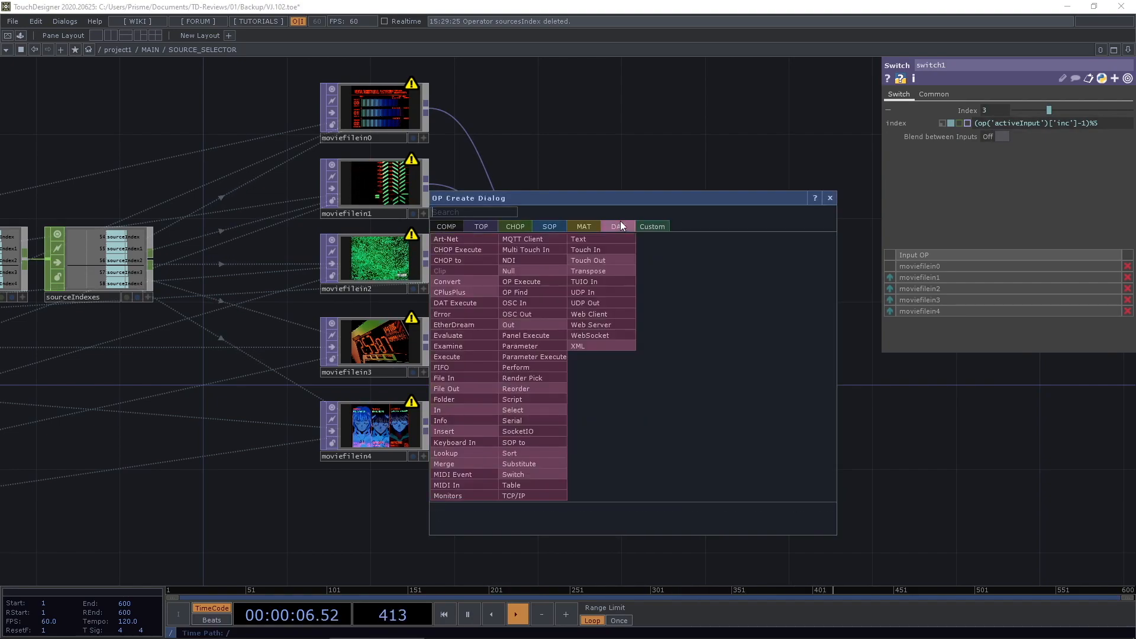
left_click(549, 355)
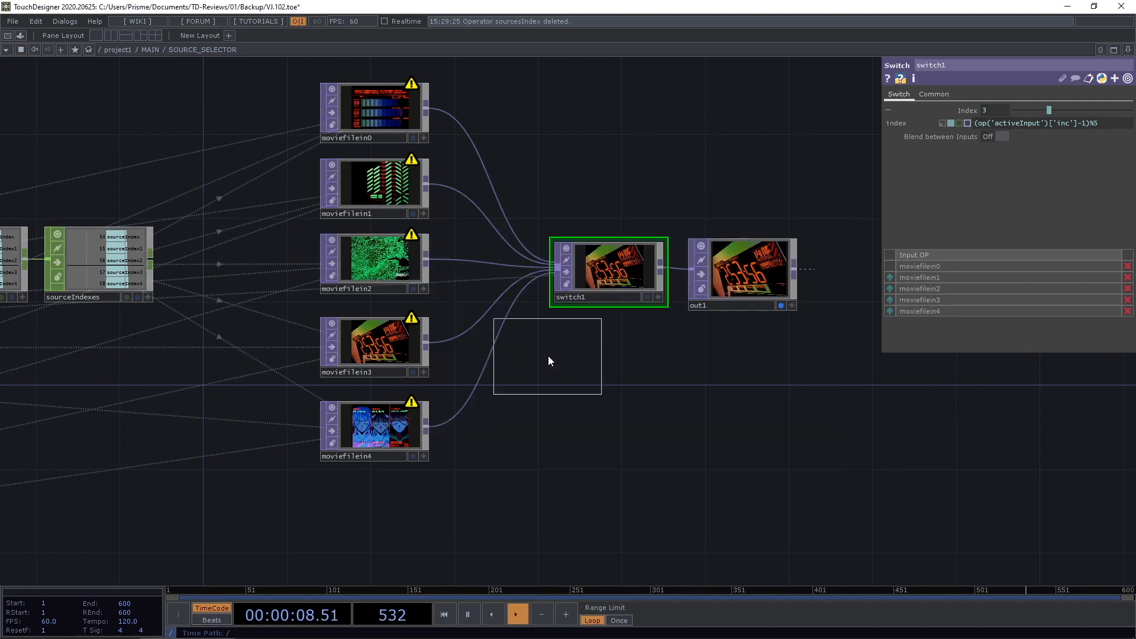
left_click(607, 369)
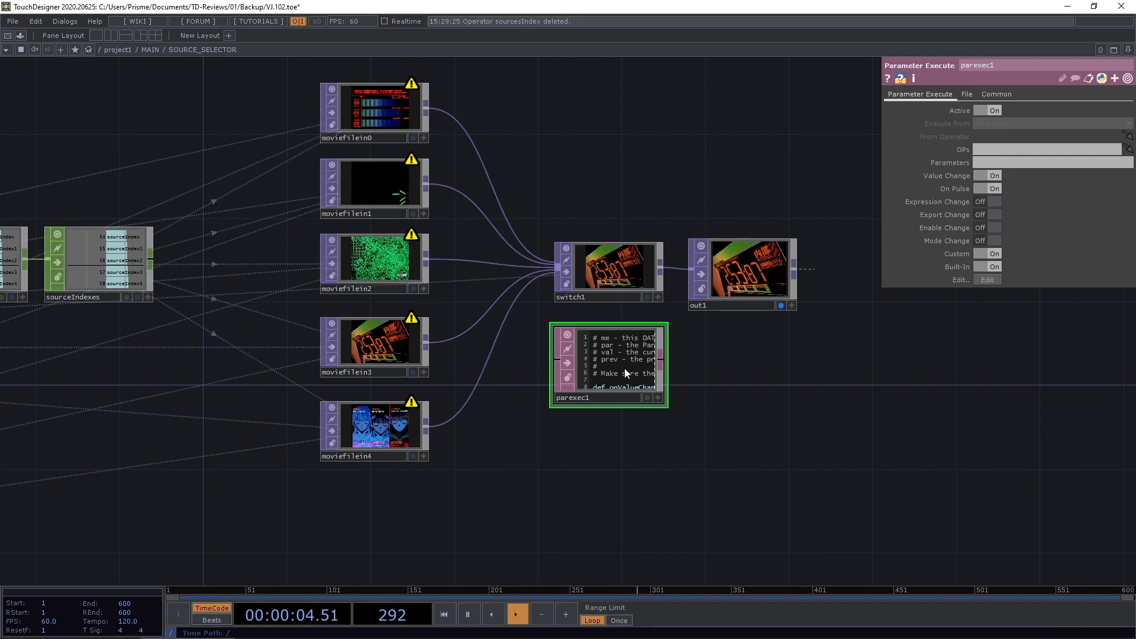
left_click_drag(606, 259, 989, 150)
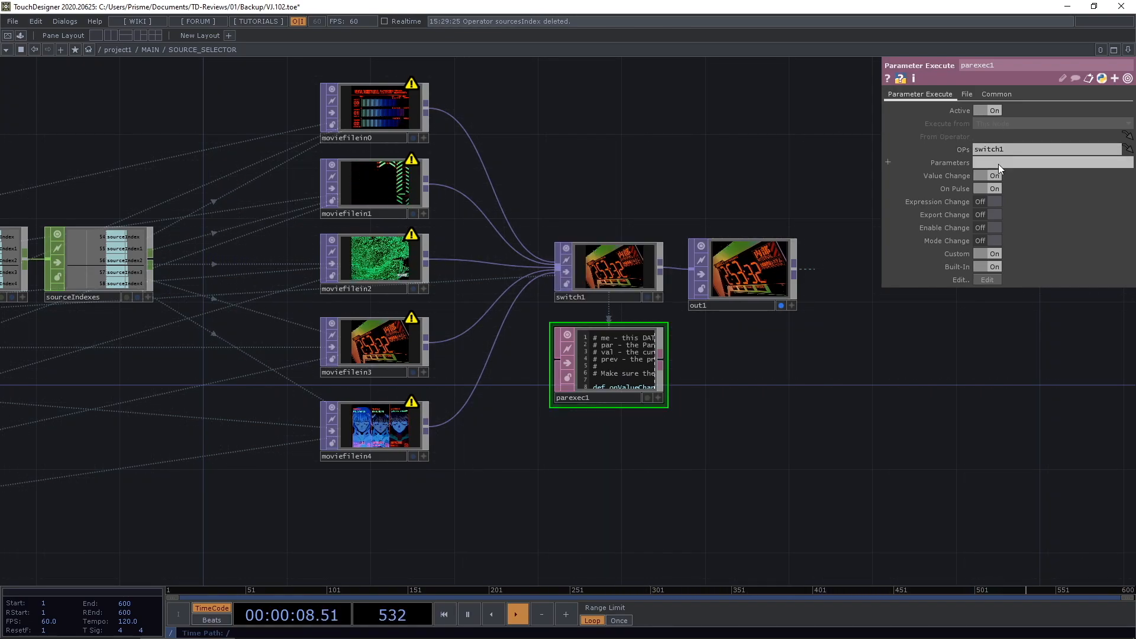
Limit parexec1 to the switch's index parameter and turn off On Pulse and Custom, using switch1's parameter name.
left_click(613, 275)
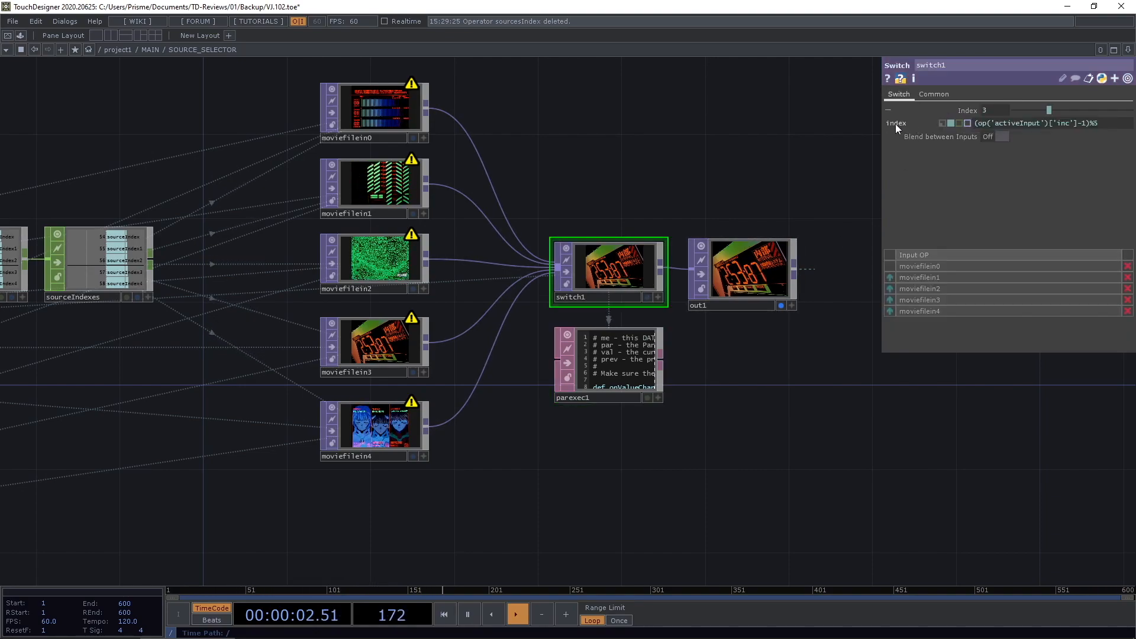
left_click(554, 385)
left_click(1015, 163)
type("i")
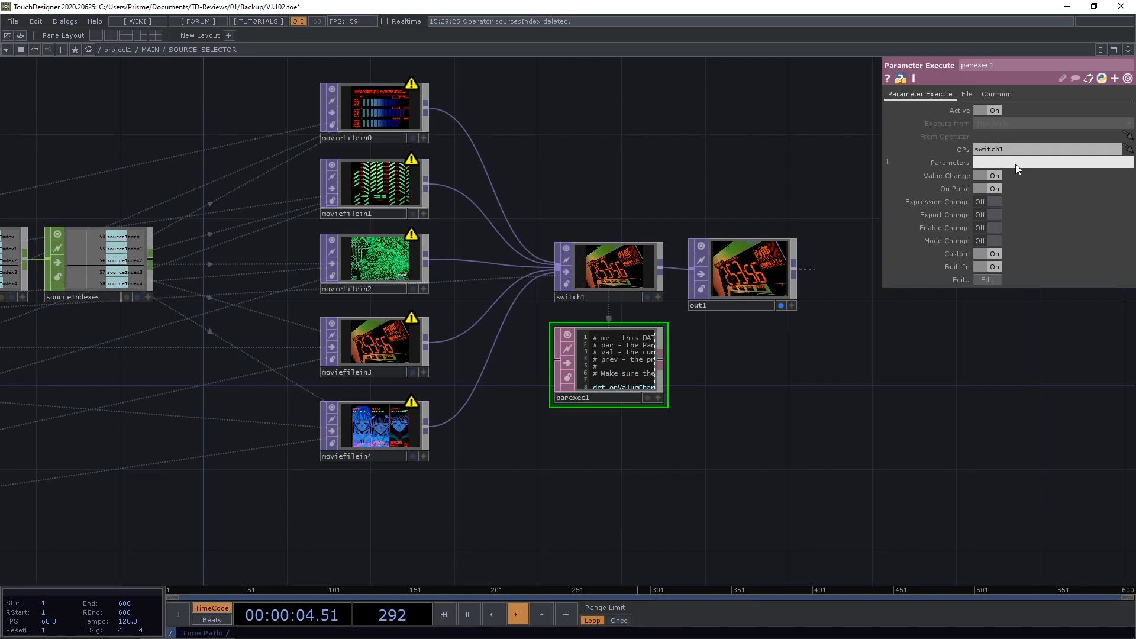
type("ndex")
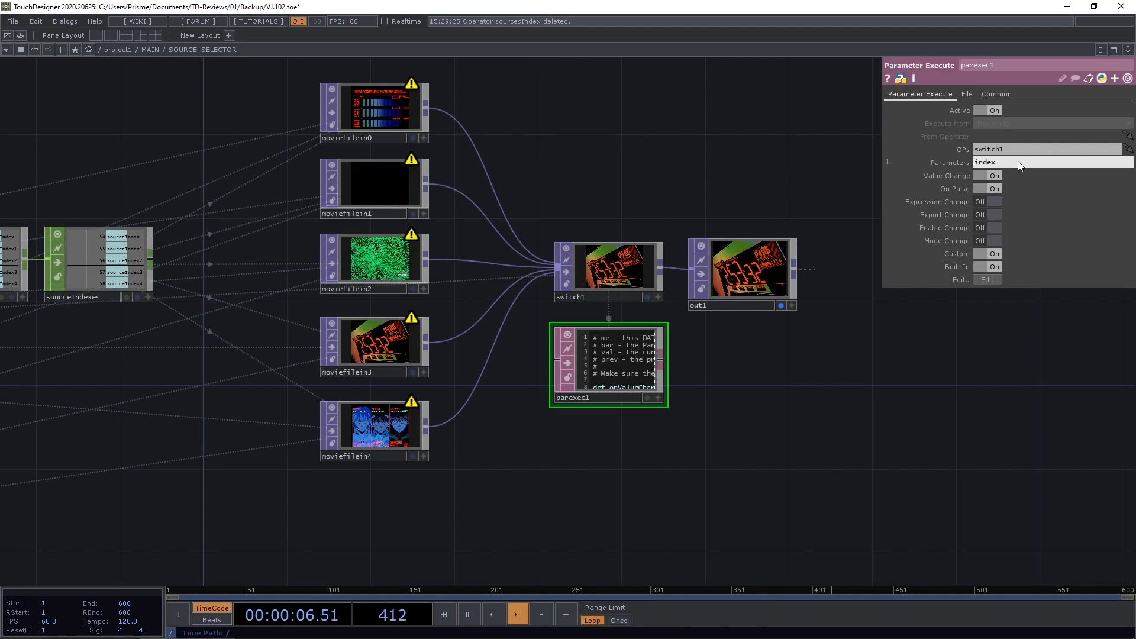
left_click(992, 187)
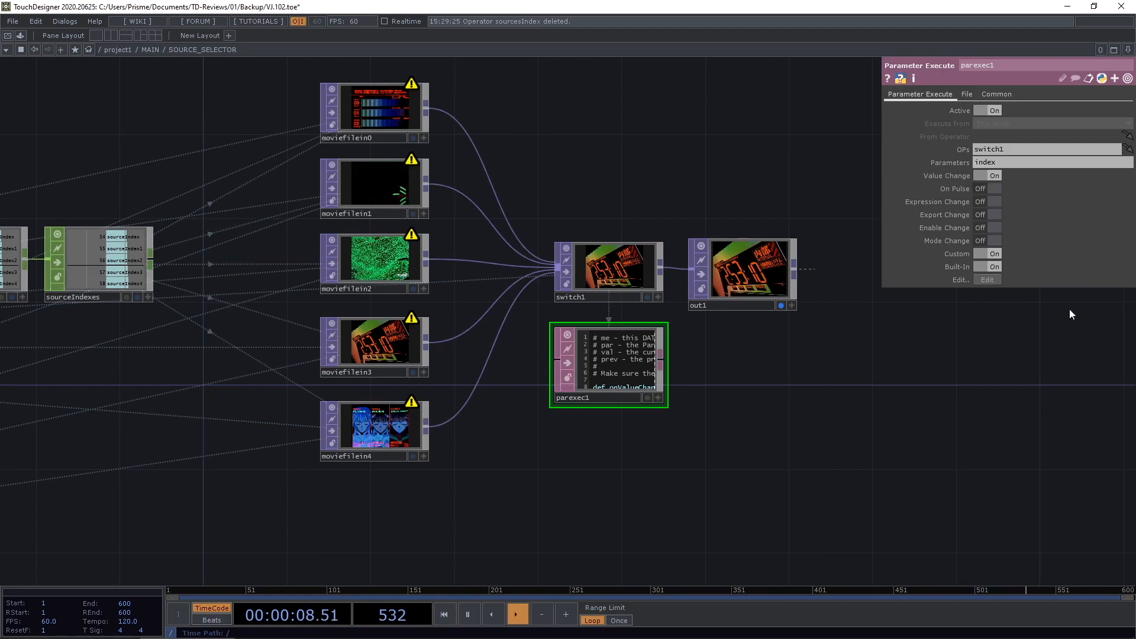
left_click(993, 254)
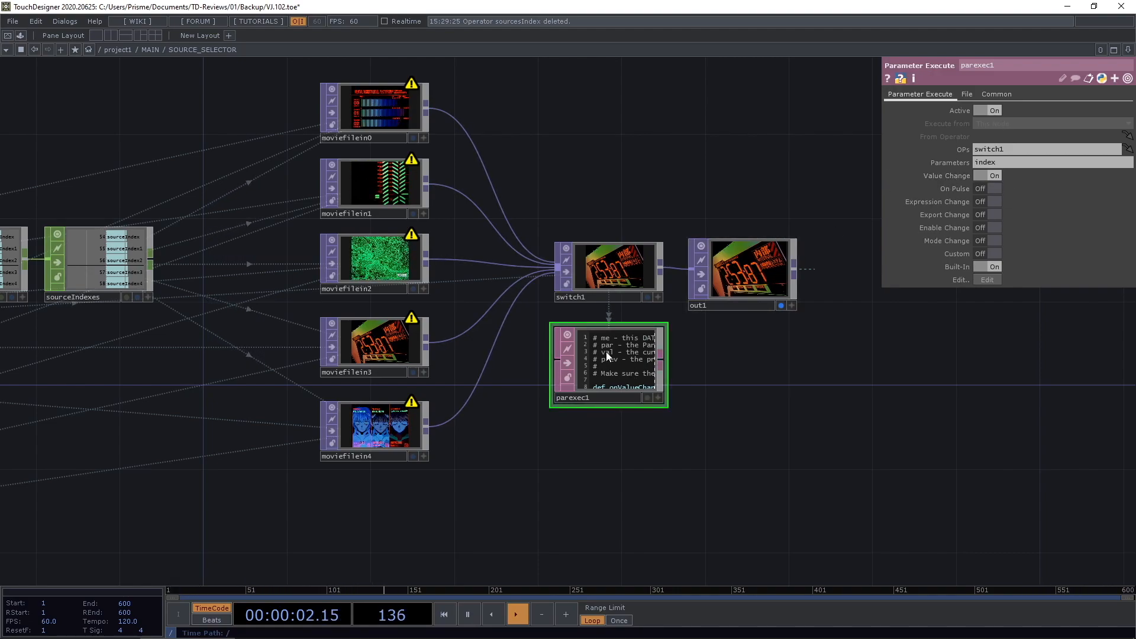
Open parexec1's script in Sublime Text, keep only the onValueChange callback, and insert blank lines above its return statement.
key("ctrl+e")
left_click(602, 191)
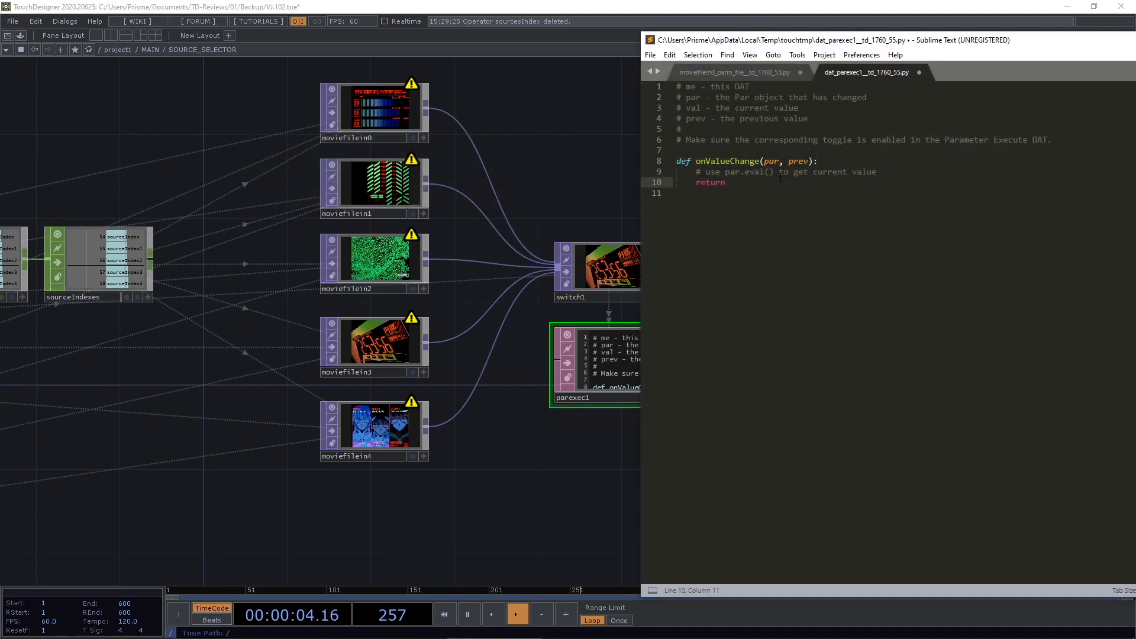
left_click(900, 170)
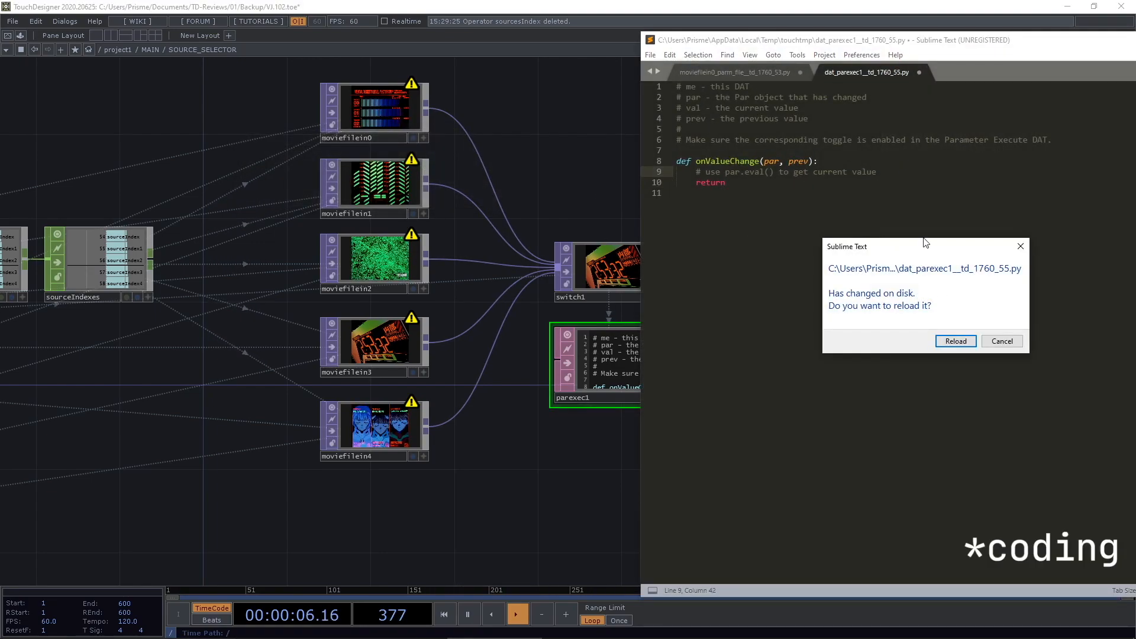
key("Return")
key("Return")
key("Return")
key("Return")
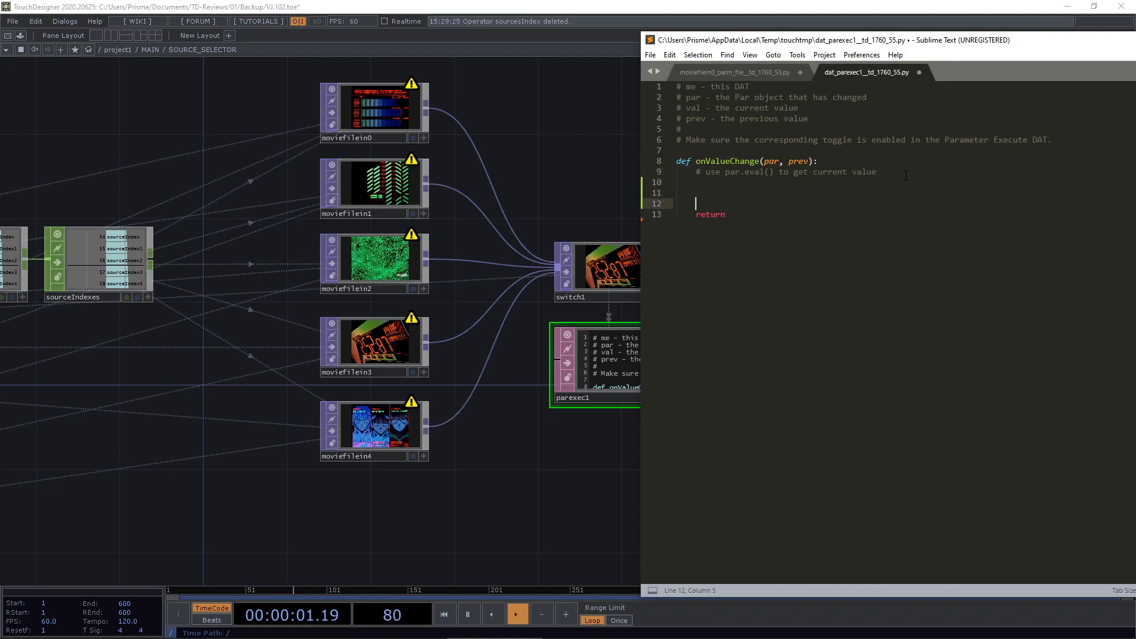
Write the operator reference op('moviefilein') on the blank line above the return statement in onValueChange.
key("Up")
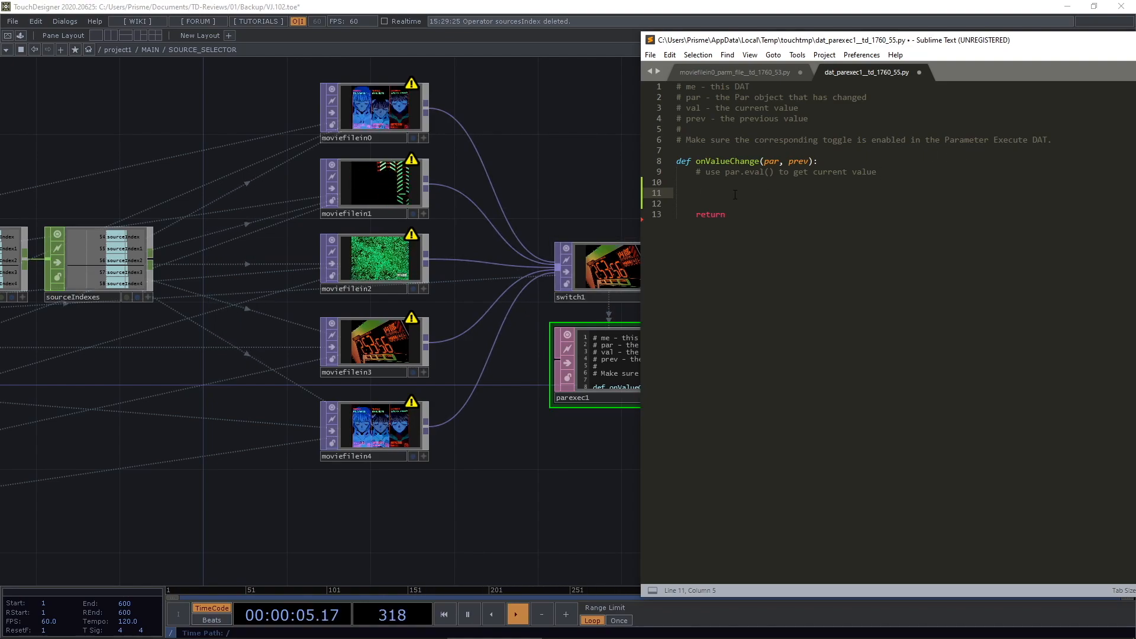
type("(''")
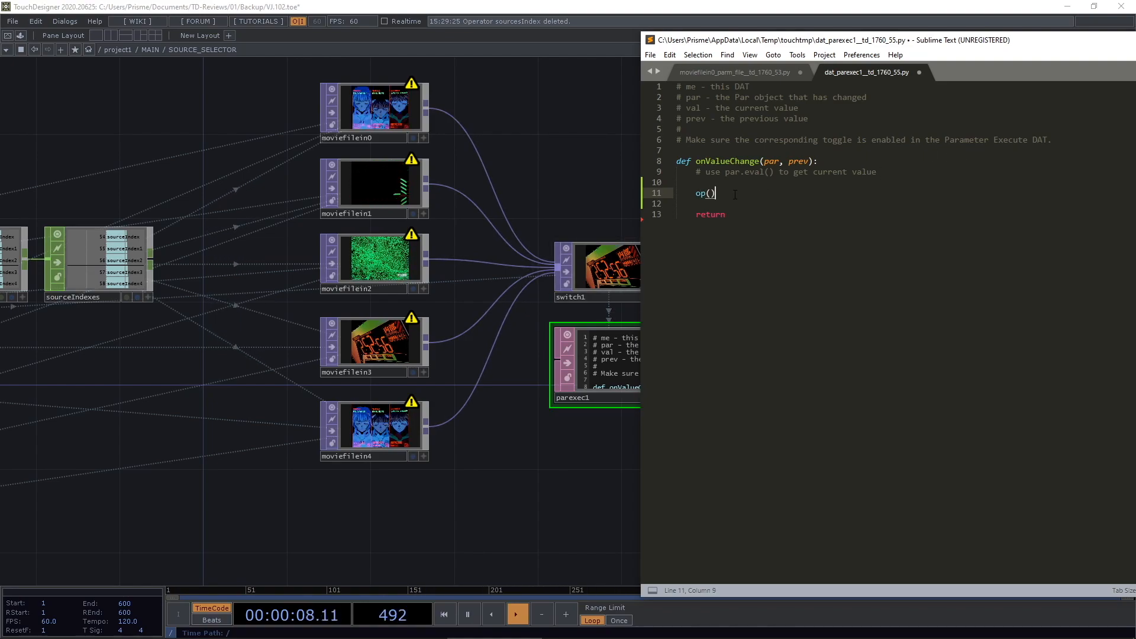
type("moviefilein")
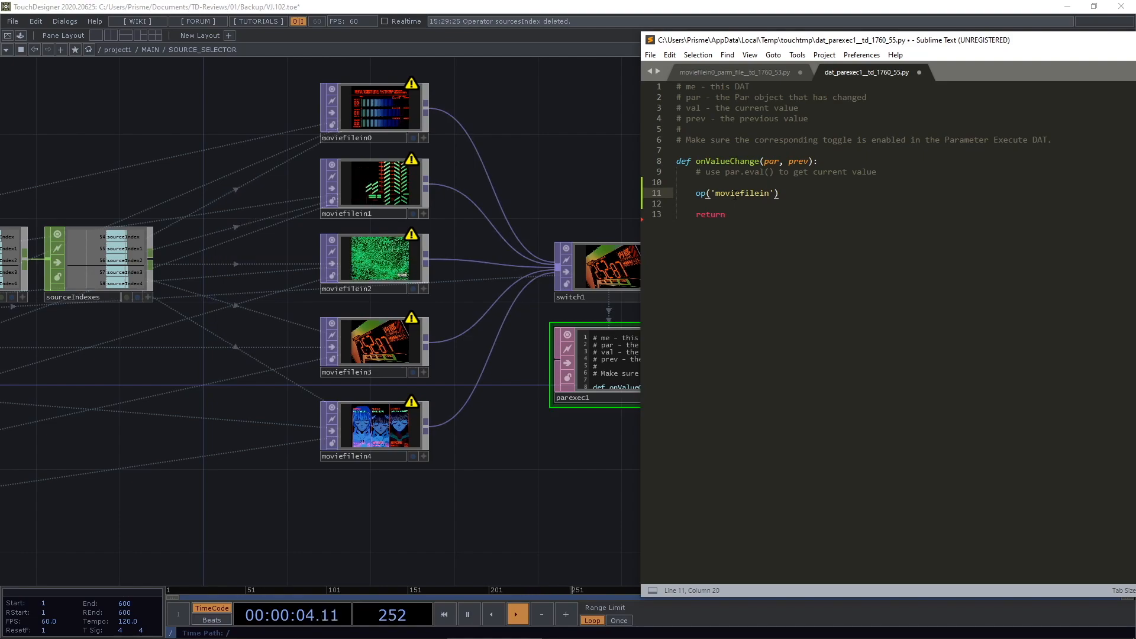
key("Right")
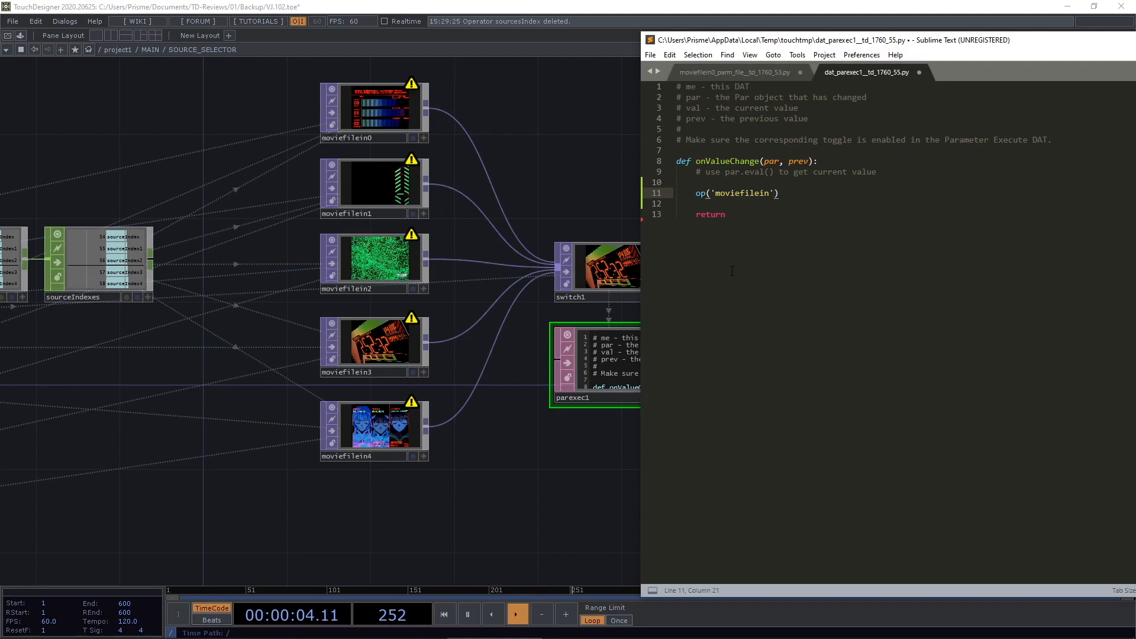
Check switch1's index parameter in TouchDesigner, return to Sublime Text and highlight the callback's par argument, moving the editor window clear of switch1.
left_click(609, 279)
left_click(609, 279)
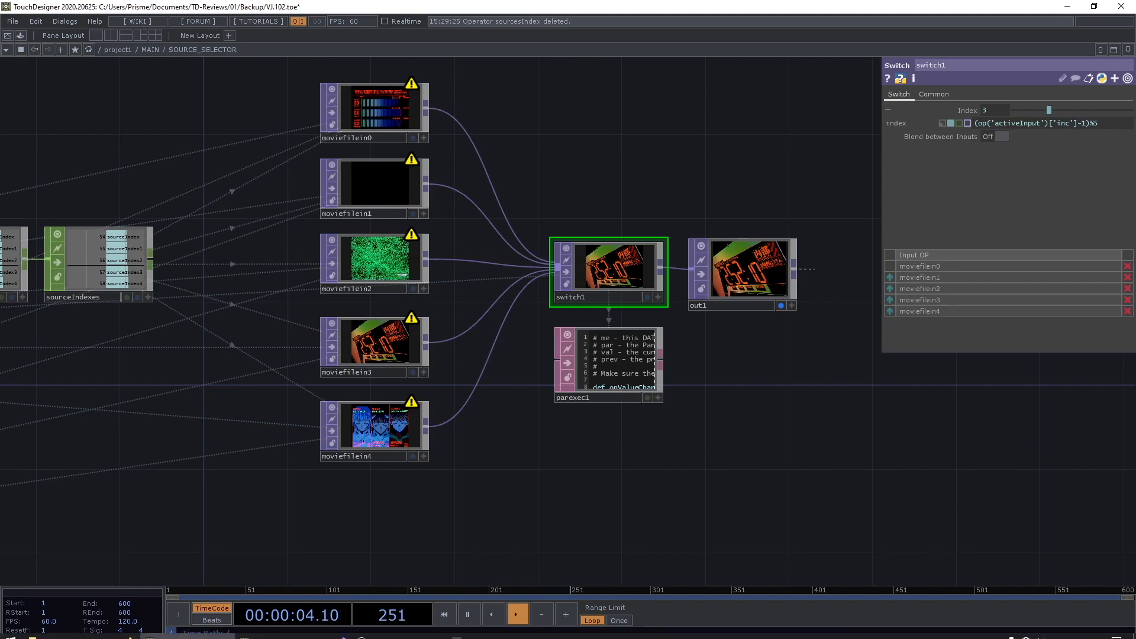
left_click(530, 624)
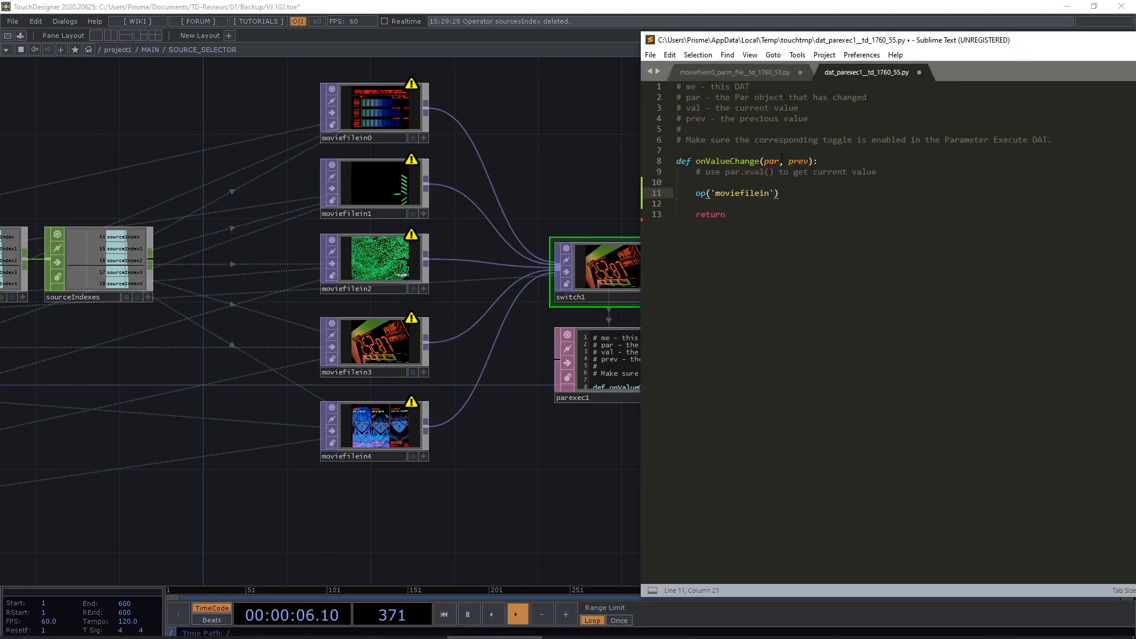
double_click(771, 161)
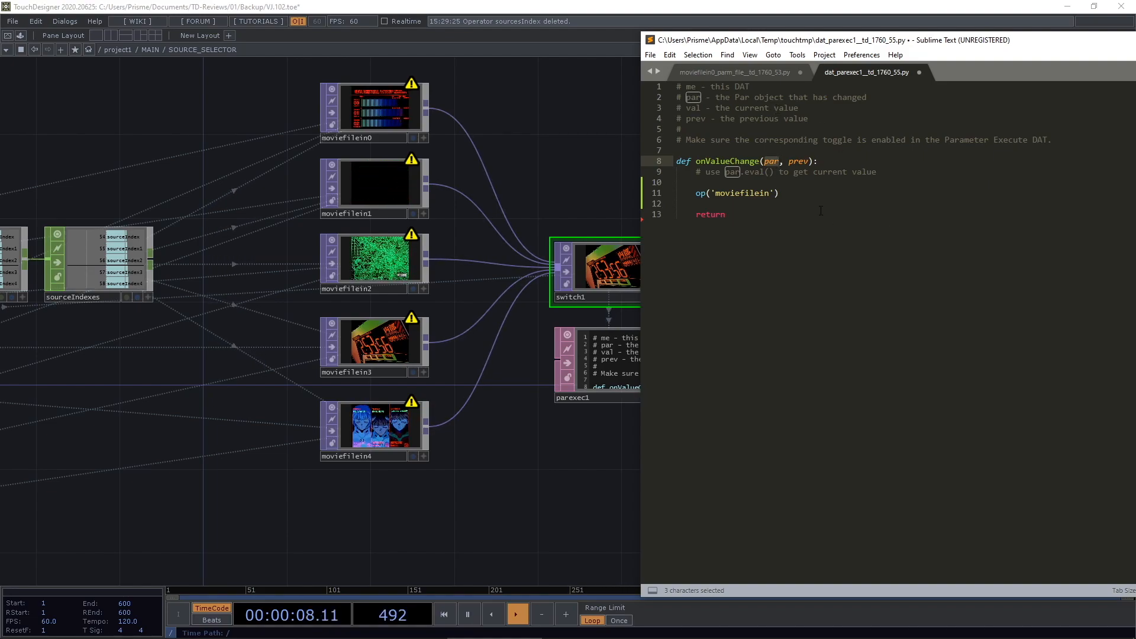
left_click_drag(864, 46, 931, 52)
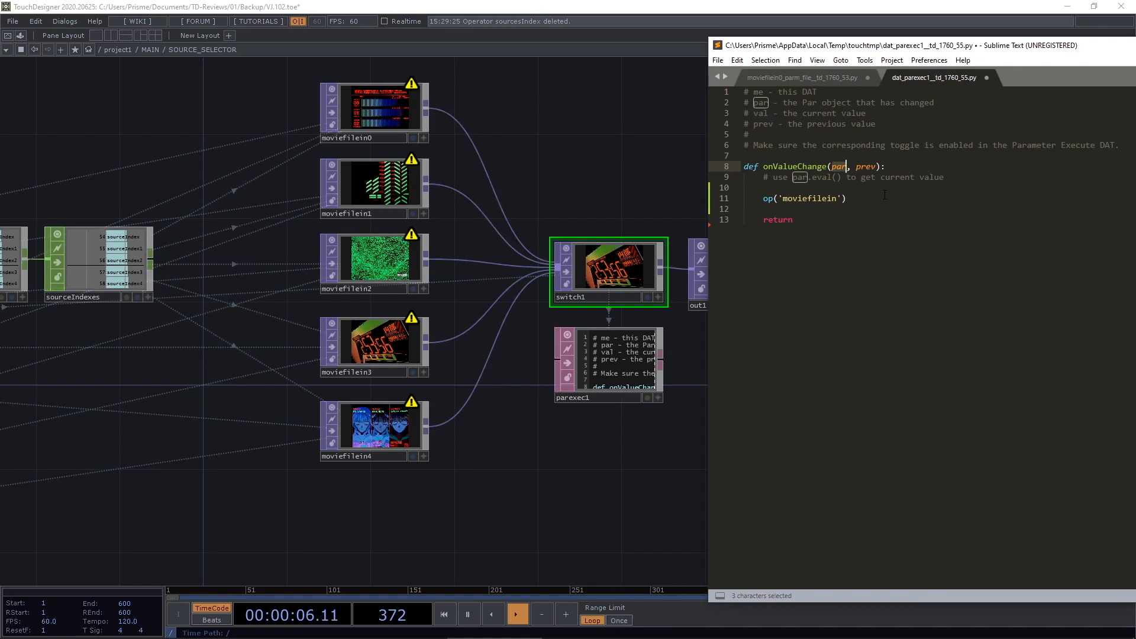
Add the line index = int(par.eval()) above the moviefilein operator reference, with blank lines around it.
left_click(861, 198)
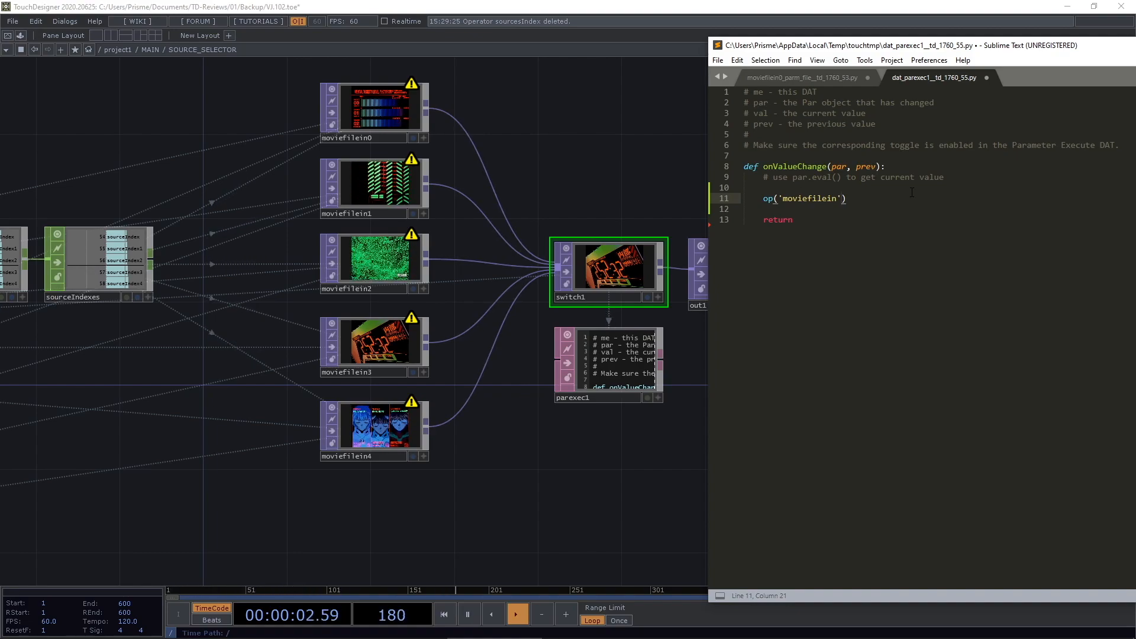
key("Up")
key("Return")
key("Return")
key("Return")
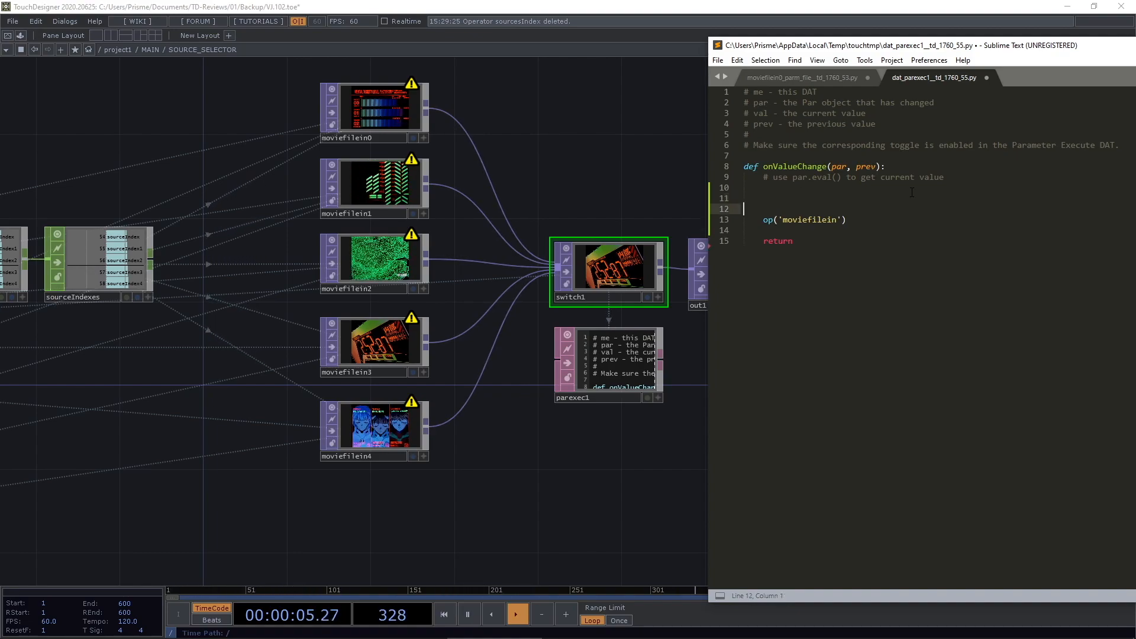
key("Up")
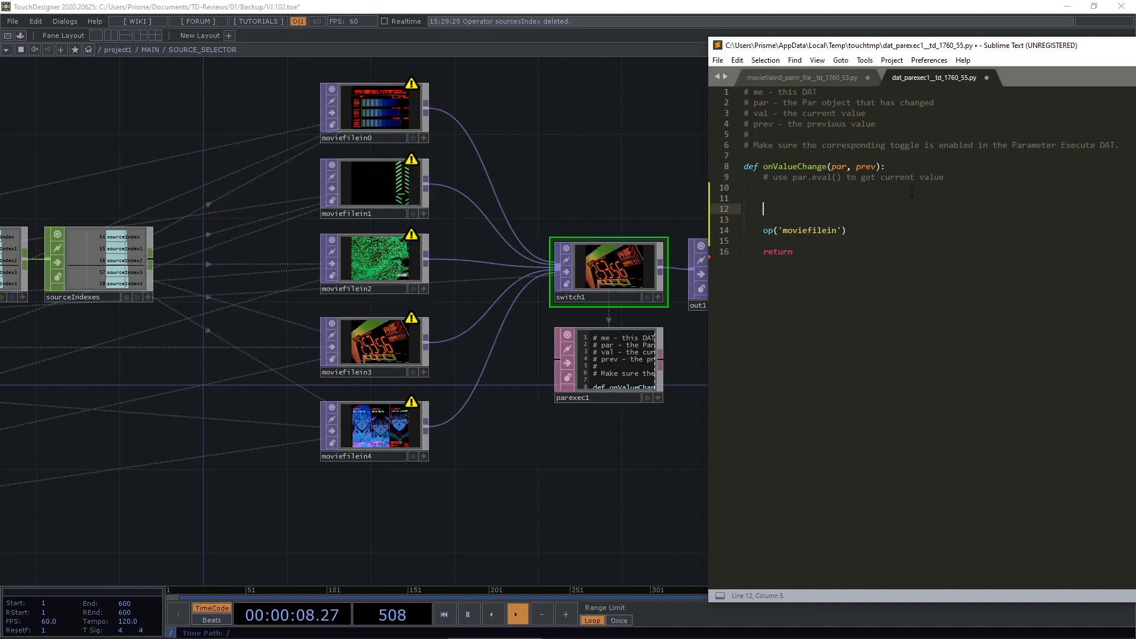
type("in")
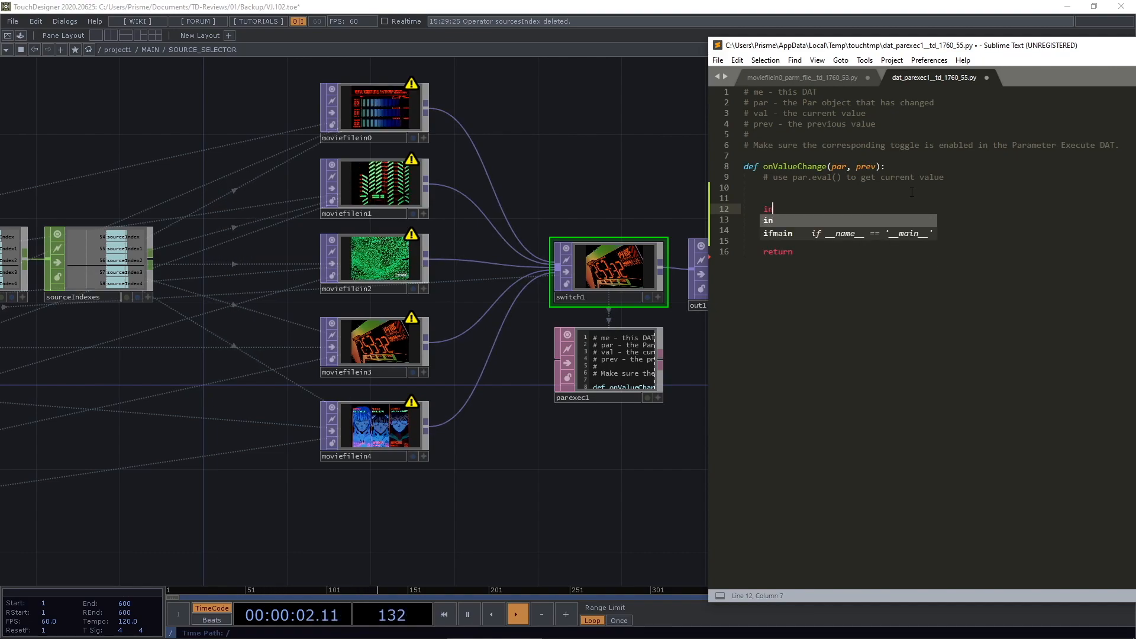
type("dex = par.eval")
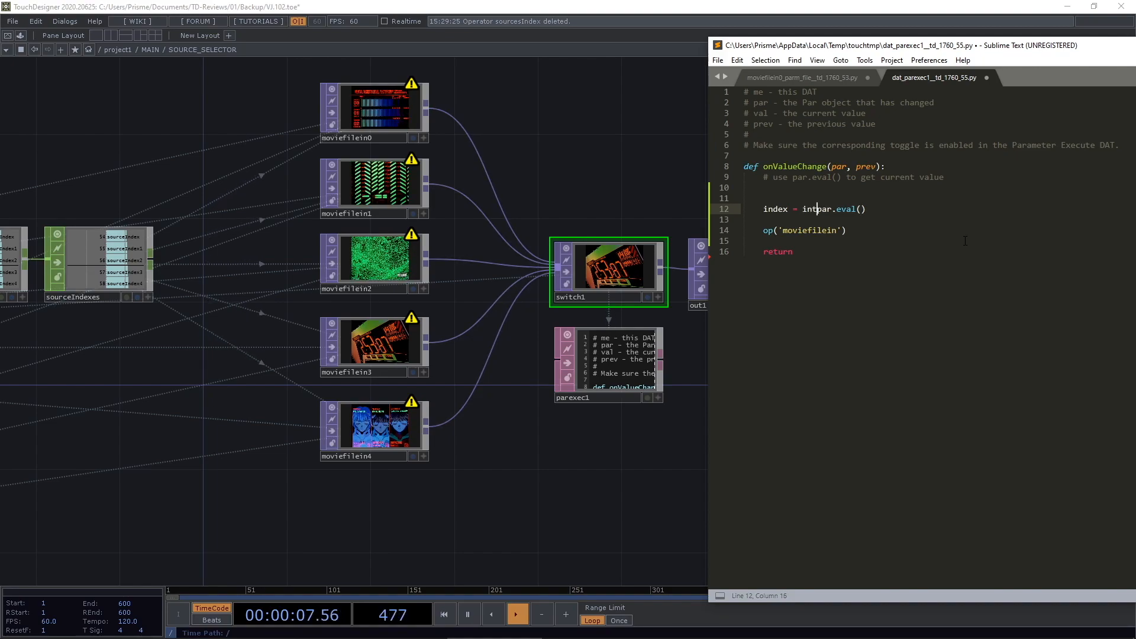
type("(")
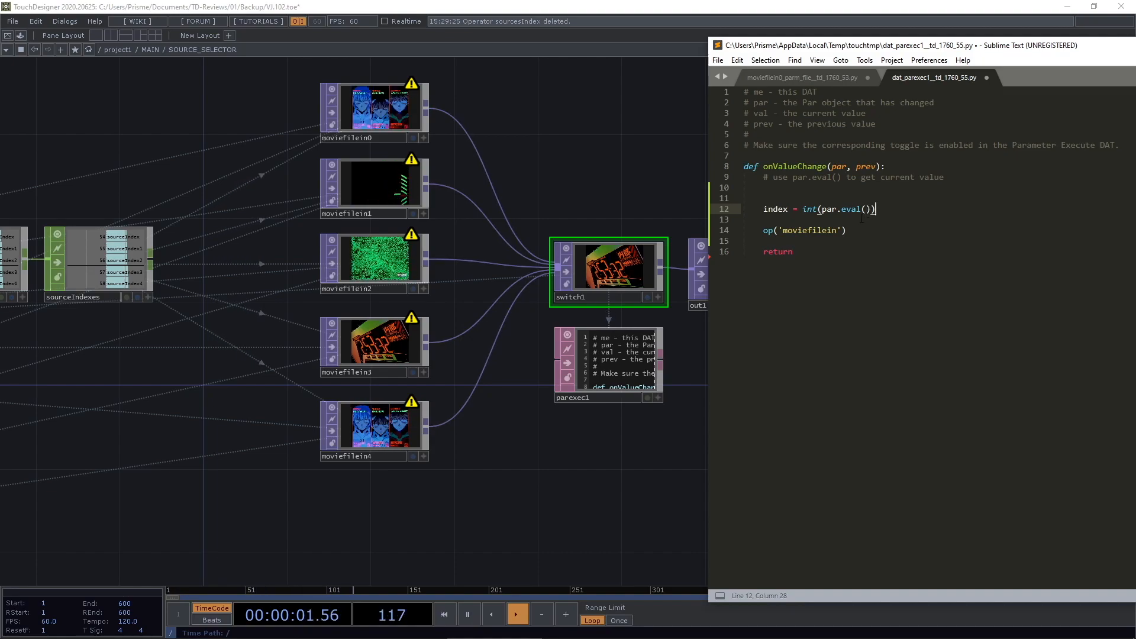
Wrap the index value in a string conversion so the line reads index = str(int(par.eval())).
left_click(841, 231)
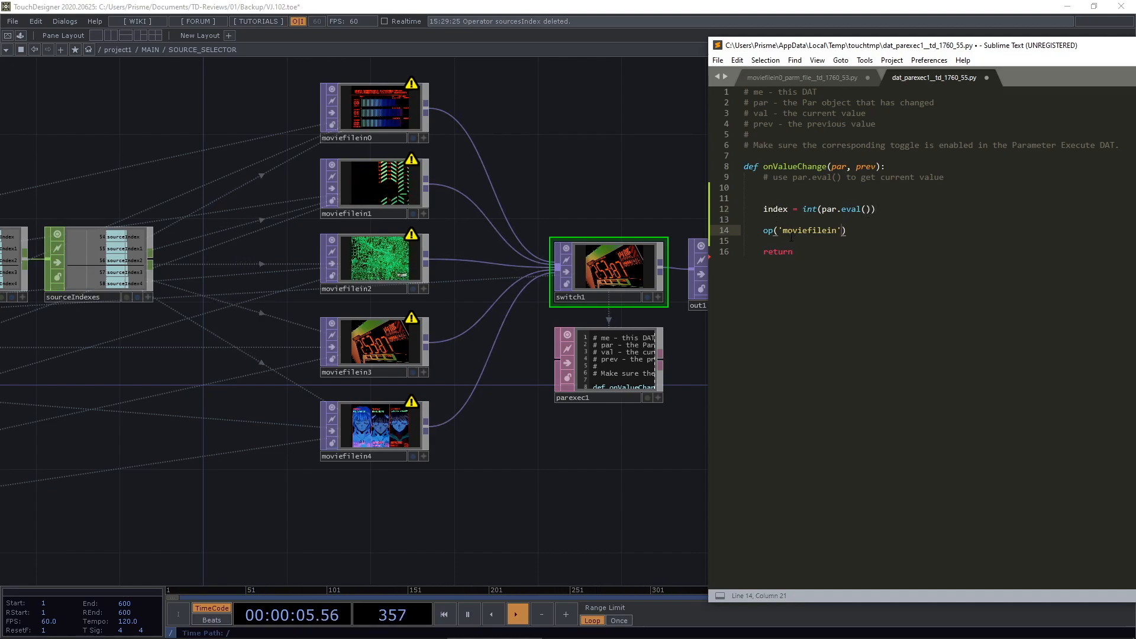
left_click(802, 209)
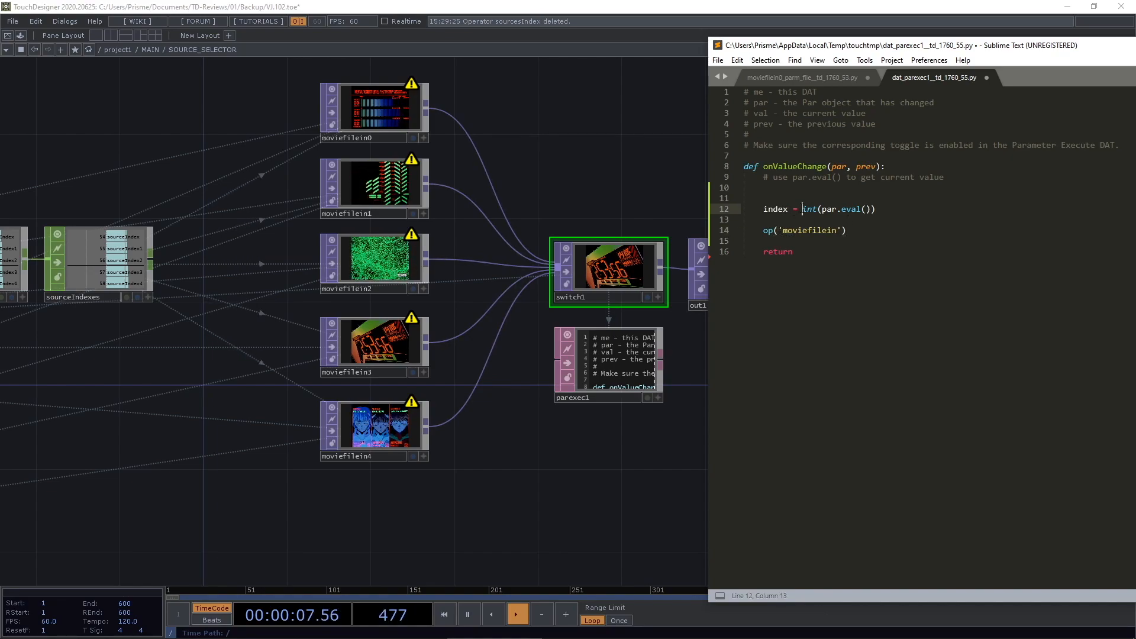
type("str(")
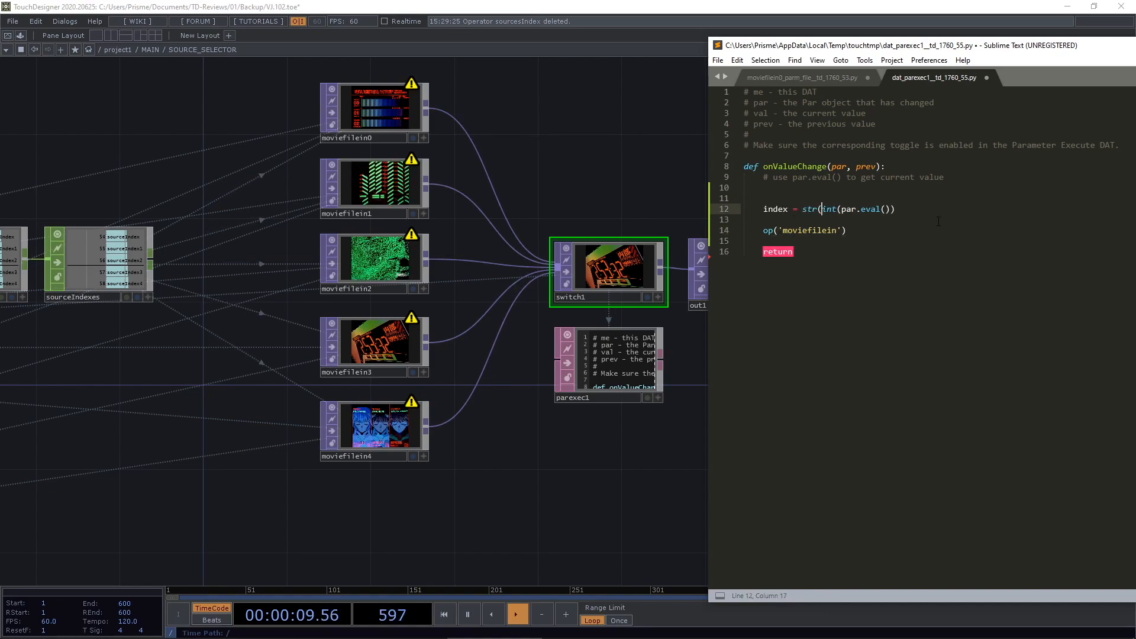
key("End")
type(")")
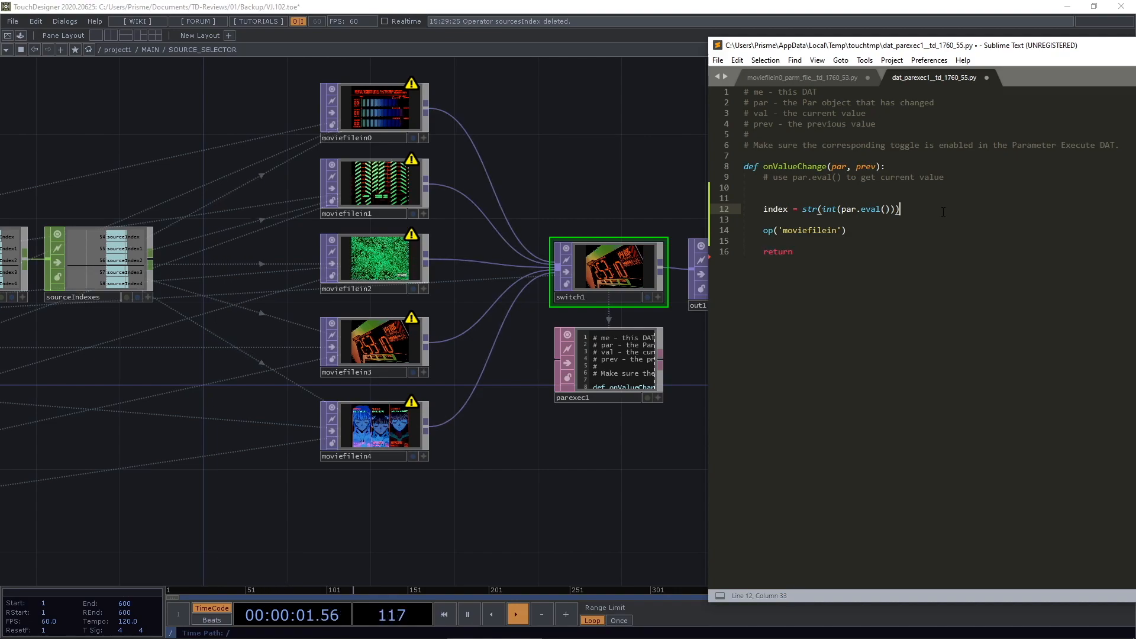
Append the index variable to the operator name, making the reference op('moviefilein' + index).
left_click(856, 230)
key("Left")
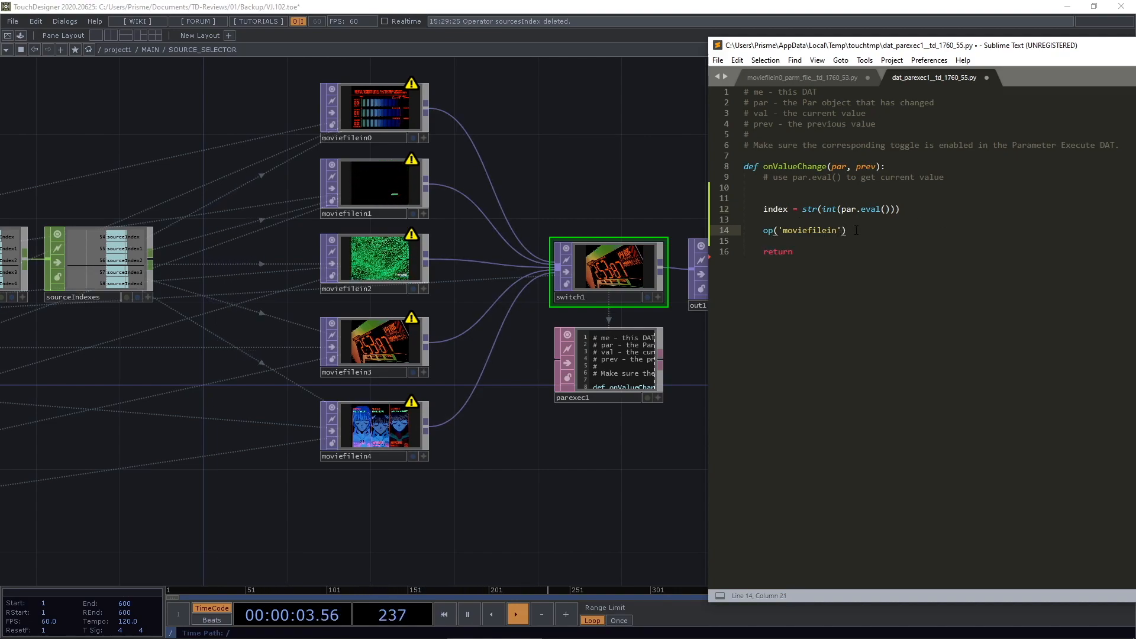
type("+ ")
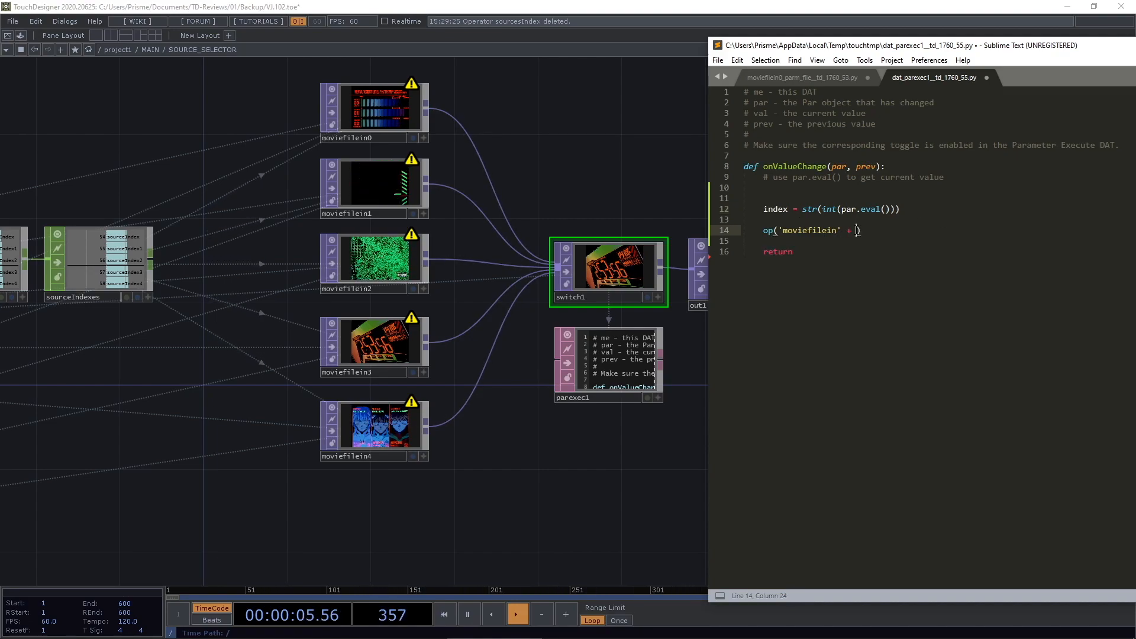
type("index")
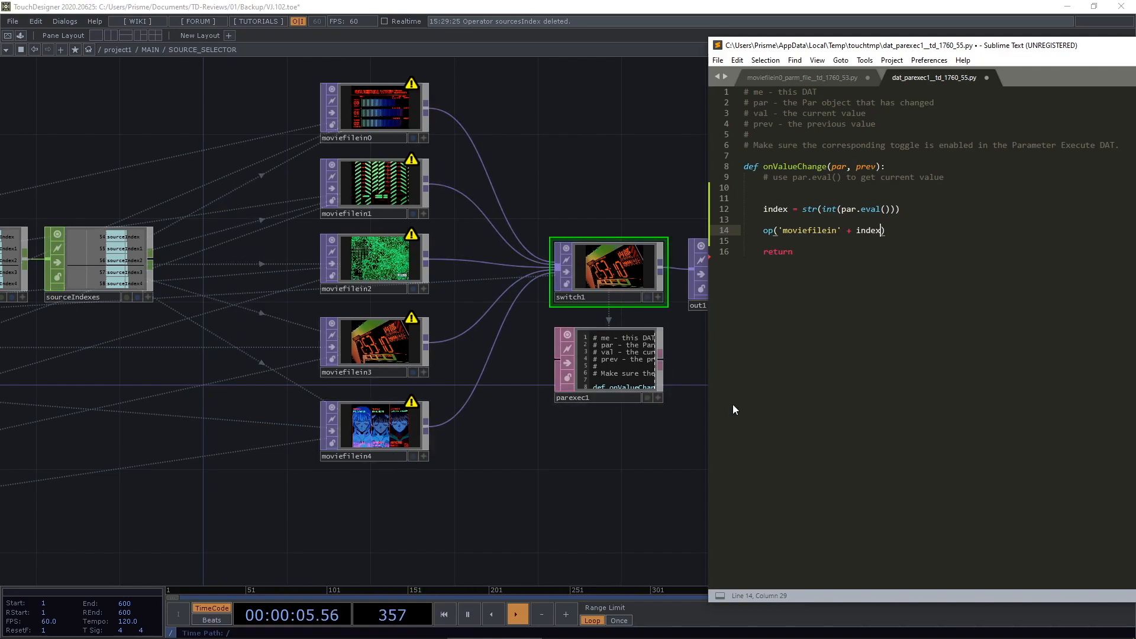
Extend the operator reference with .par.cuepulse.pulse() to trigger the selected movie's cue pulse.
left_click(896, 230)
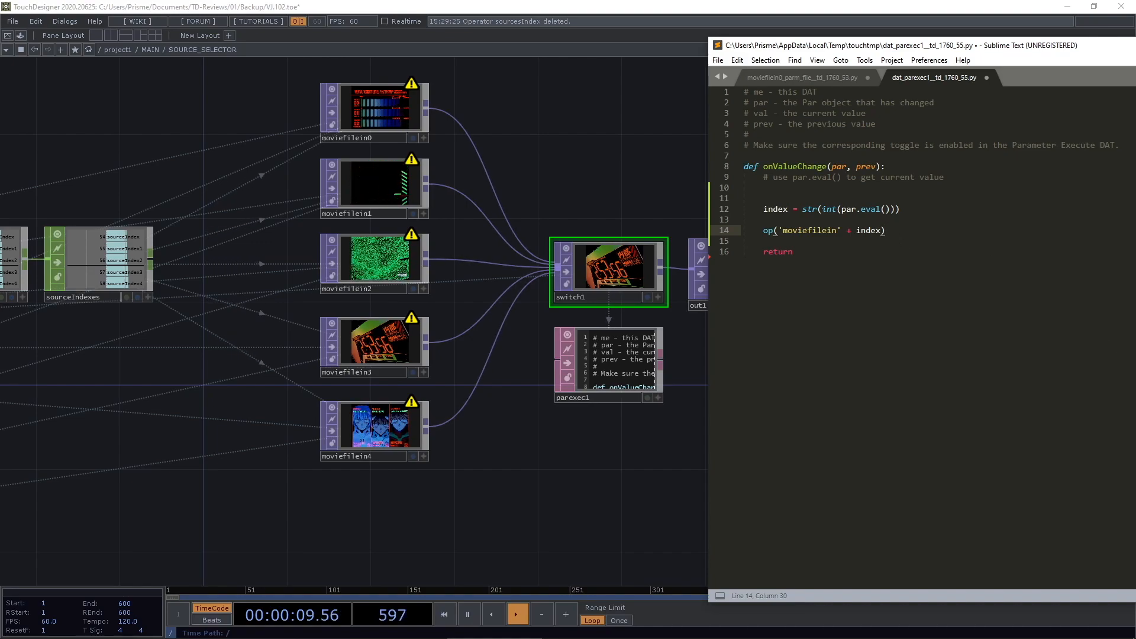
type(".")
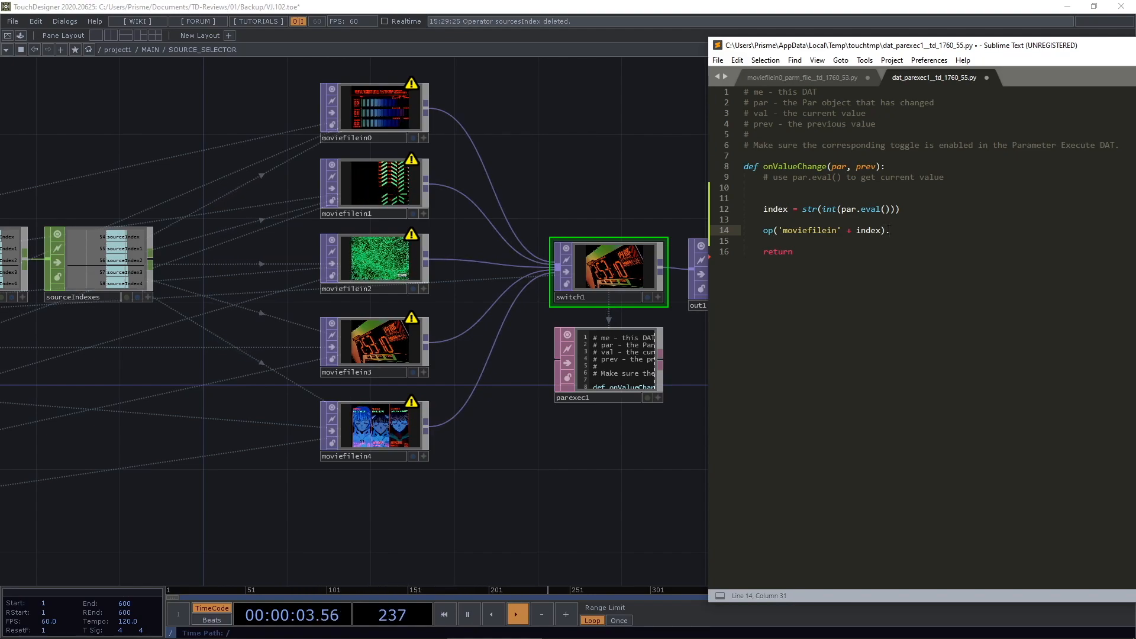
type("par.")
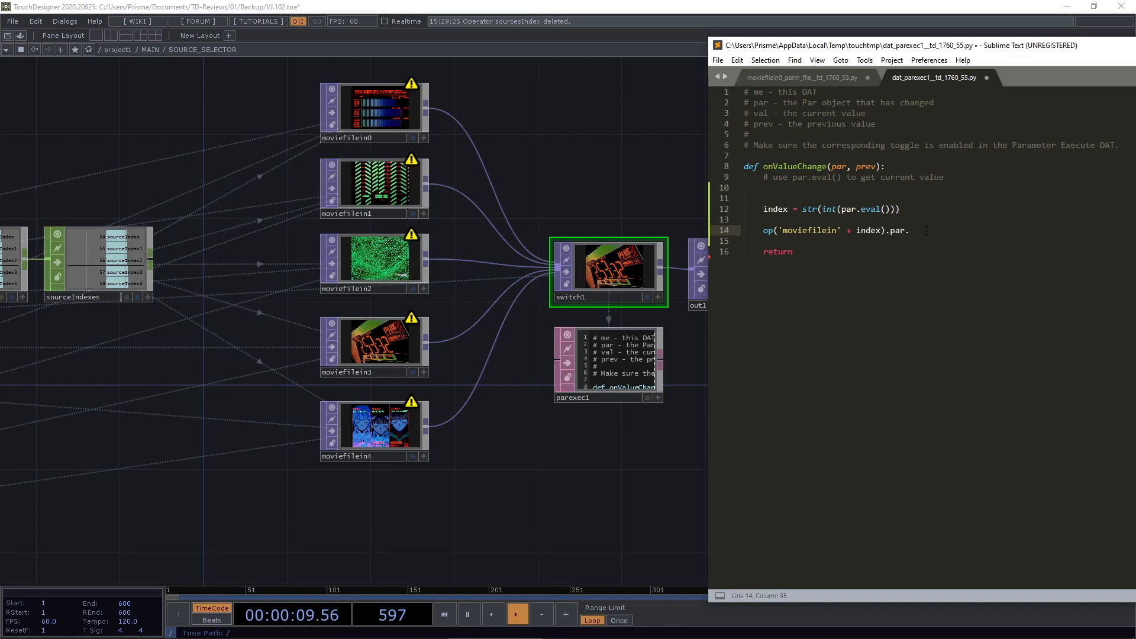
type("c")
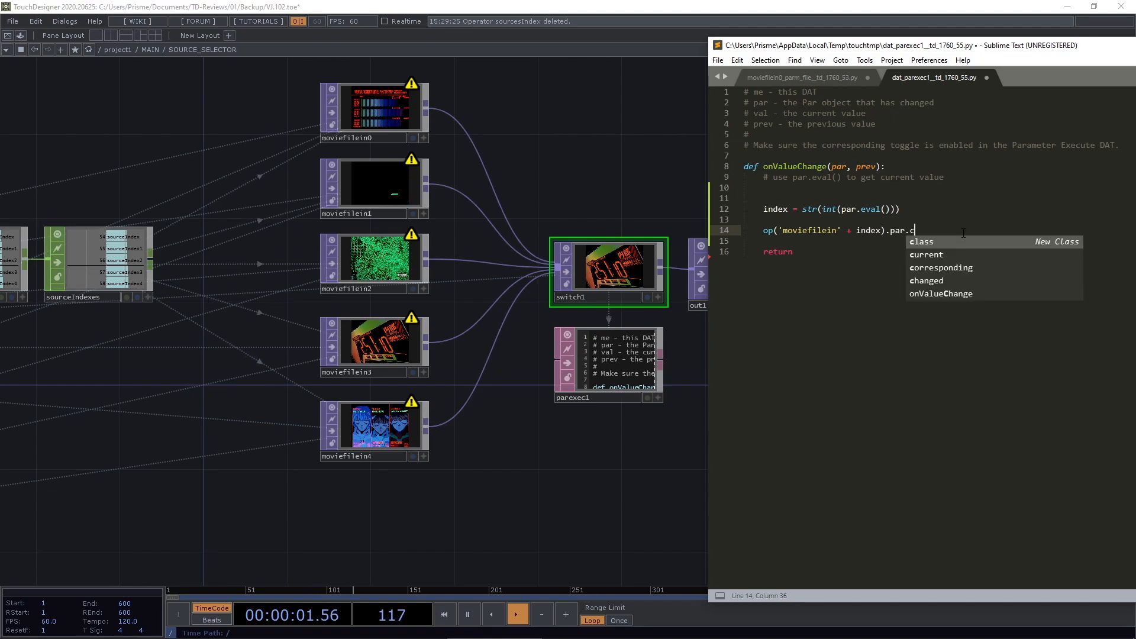
type("uepulse")
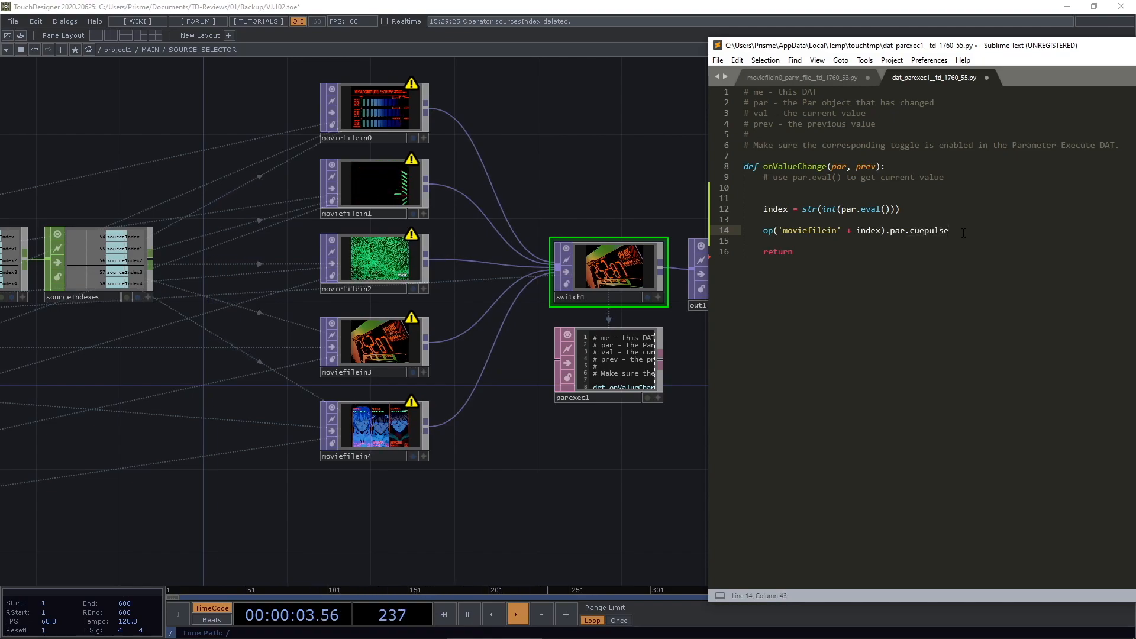
type(".pulse")
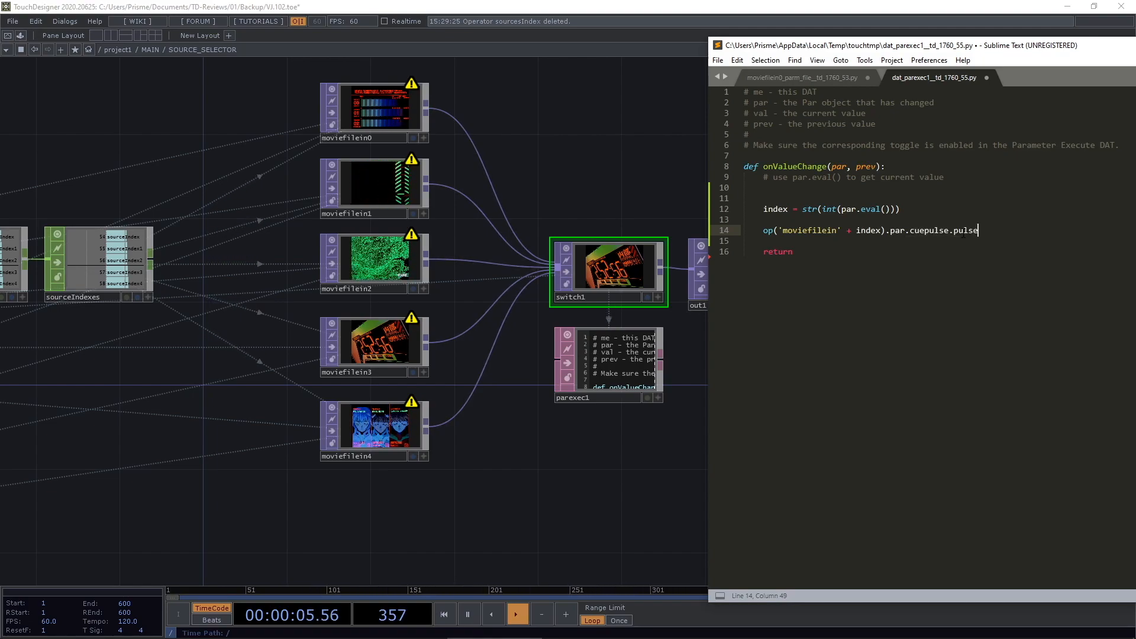
type("()")
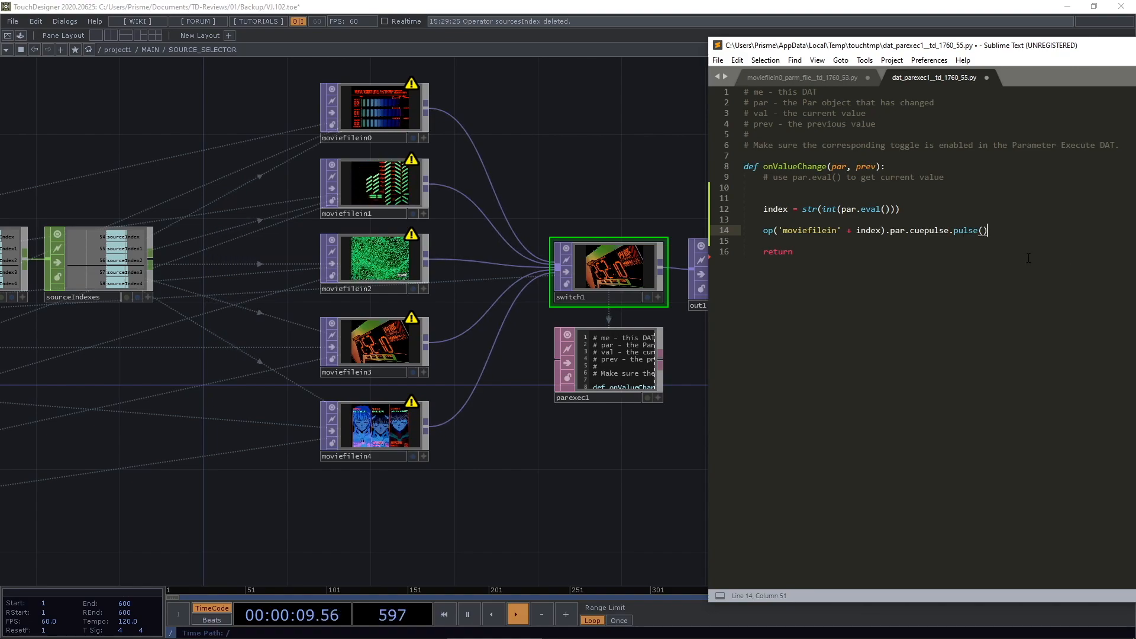
Remove the extra blank lines above the index assignment and between it and the cue pulse line.
left_click(770, 219)
key("BackSpace")
key("Up")
key("BackSpace")
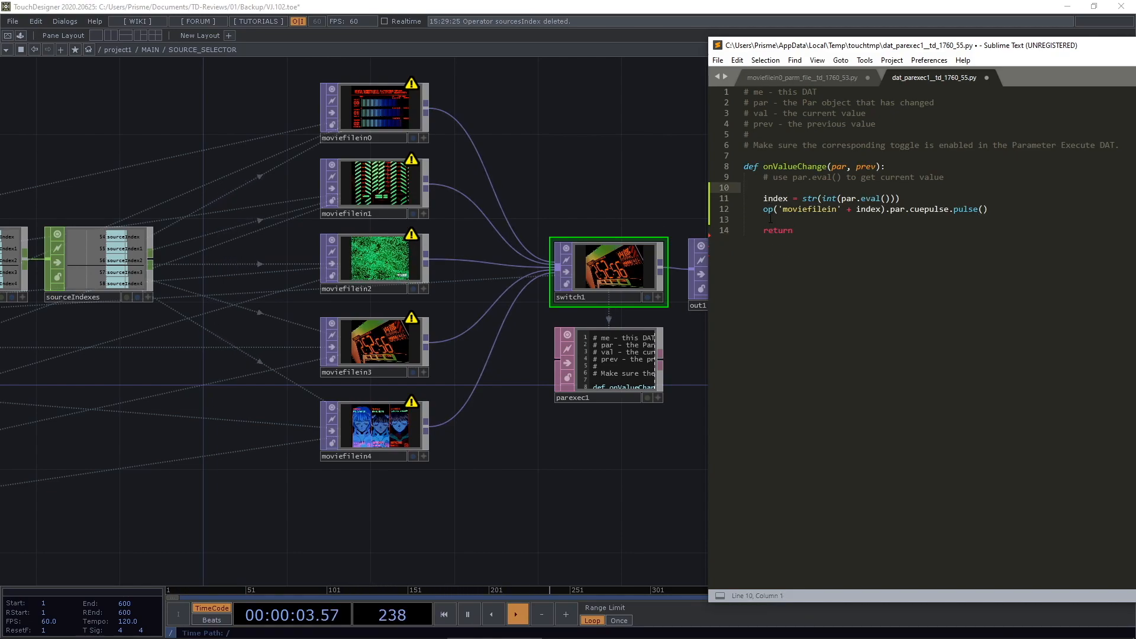
Return to TouchDesigner and examine how the movie inputs, switch1 and out1 respond to index changes, including one Movie File In's operator information.
left_click(631, 261)
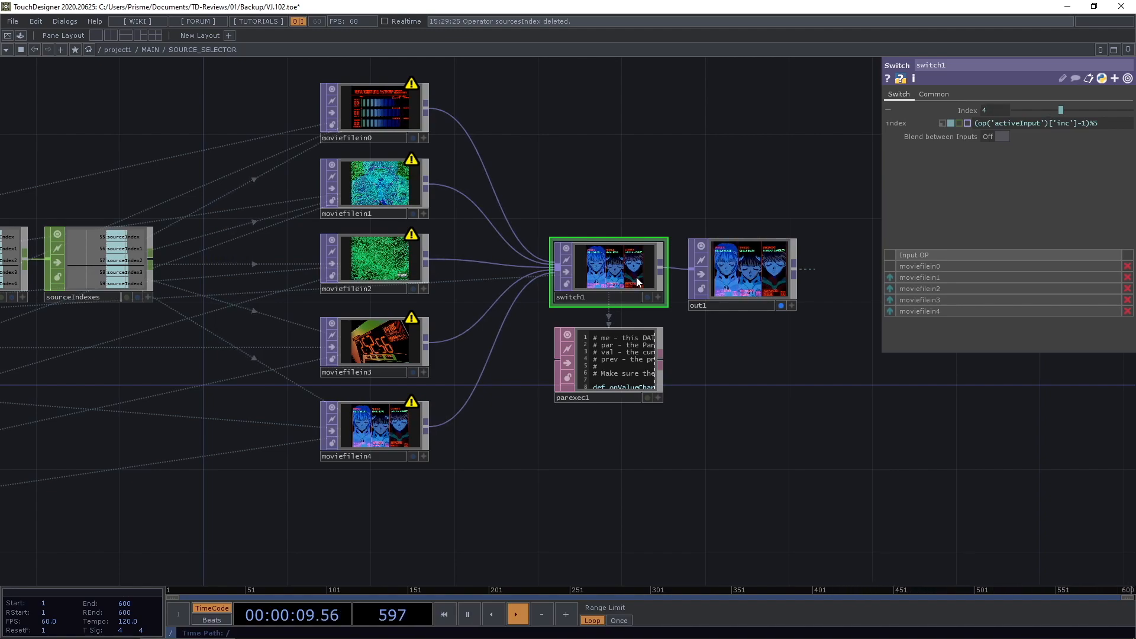
scroll(501, 271, "down", 3)
scroll(501, 271, "up", 3)
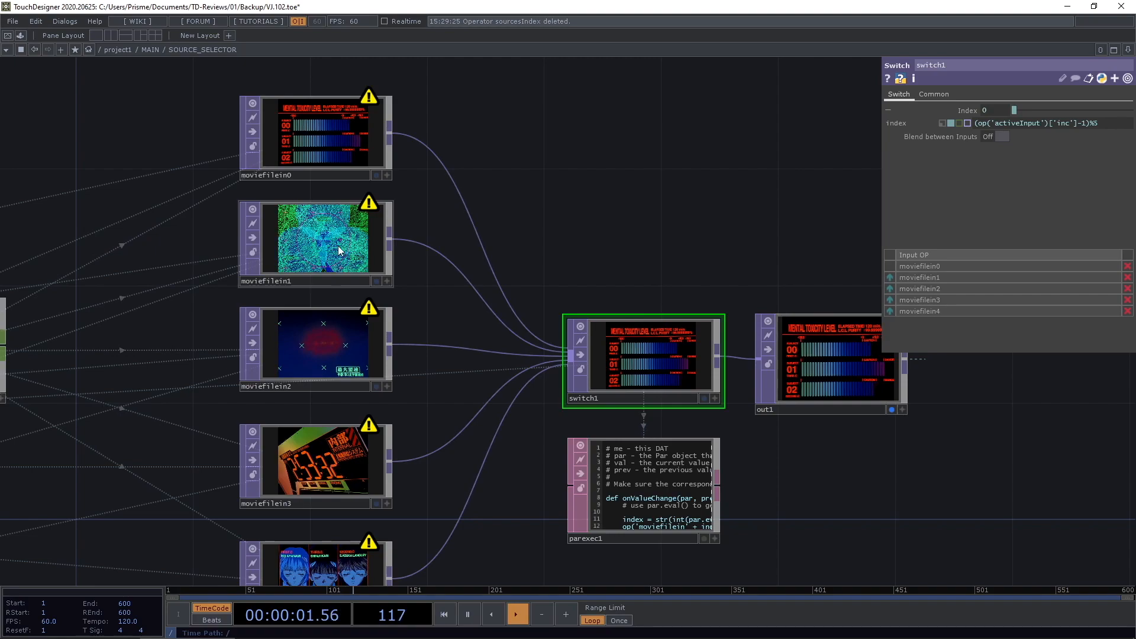
left_click_drag(492, 361, 456, 325)
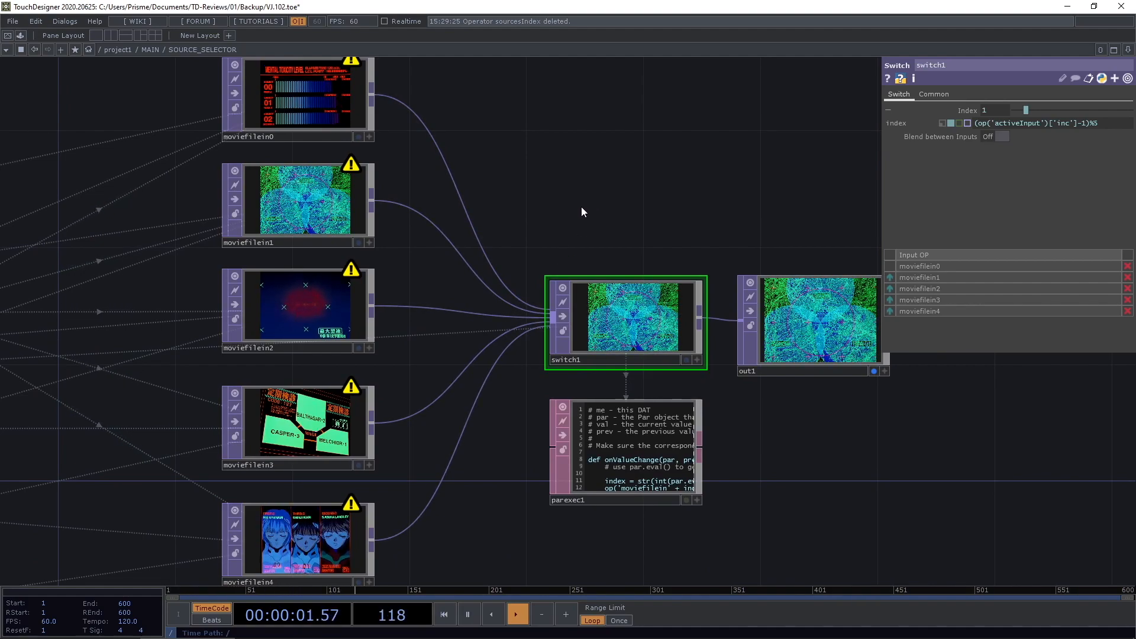
scroll(577, 207, "up", 2)
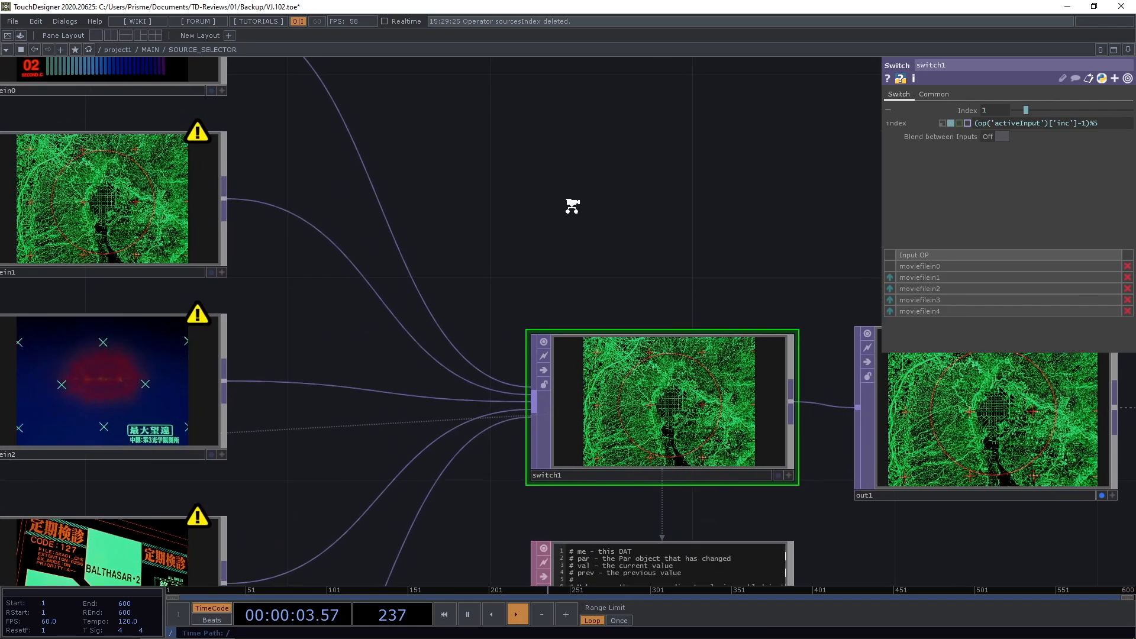
scroll(572, 204, "down", 3)
scroll(634, 158, "down", 3)
scroll(629, 157, "up", 3)
left_click_drag(626, 161, 626, 180)
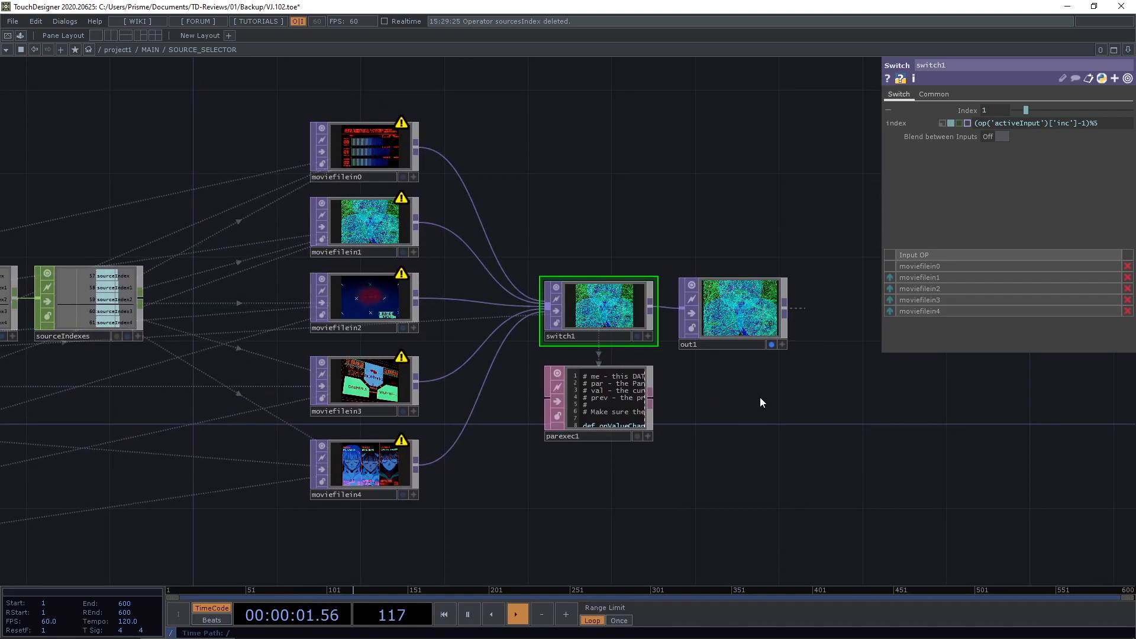
middle_click(387, 395)
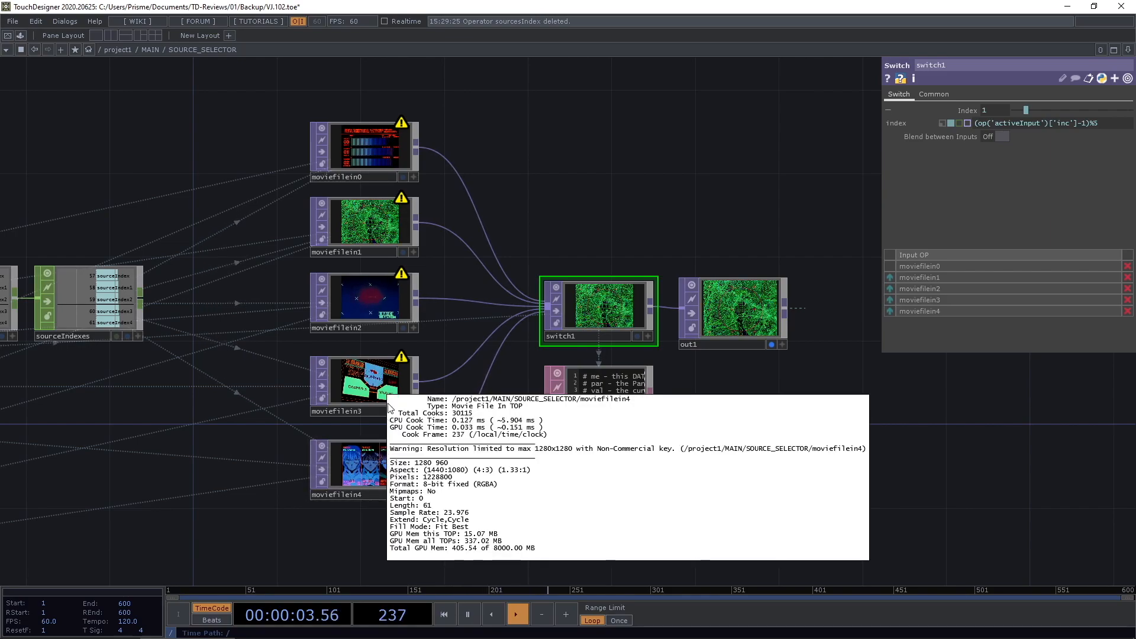
Examine the movie inputs feeding switch1 up close, including the operator information of moviefilein1.
scroll(389, 398, "up", 2)
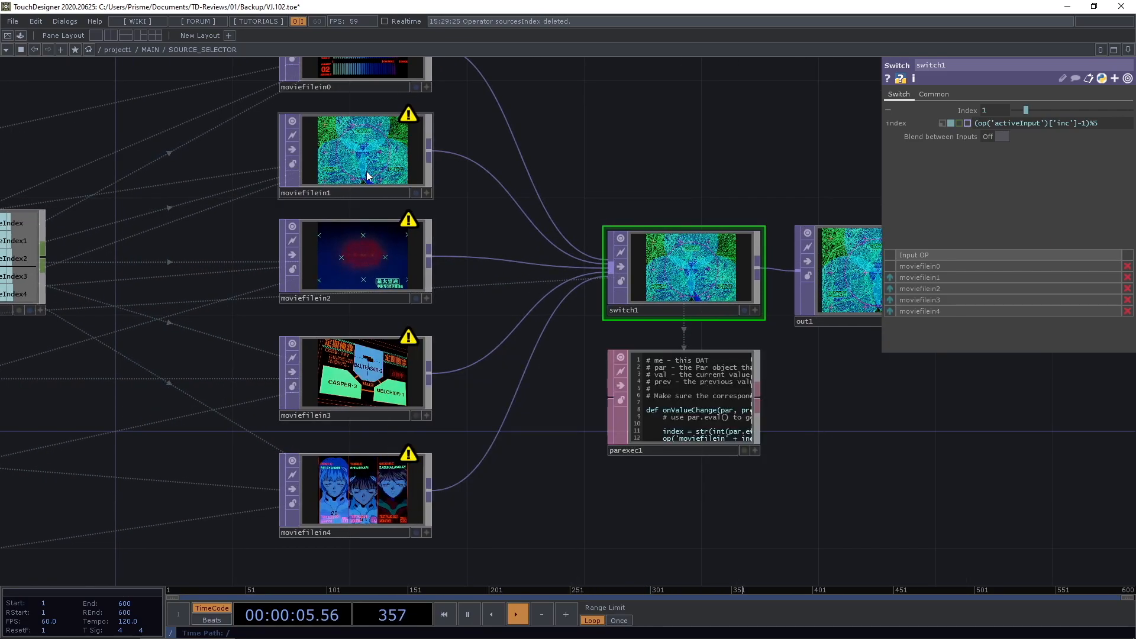
middle_click(363, 177)
middle_click(398, 171)
scroll(307, 383, "up", 1)
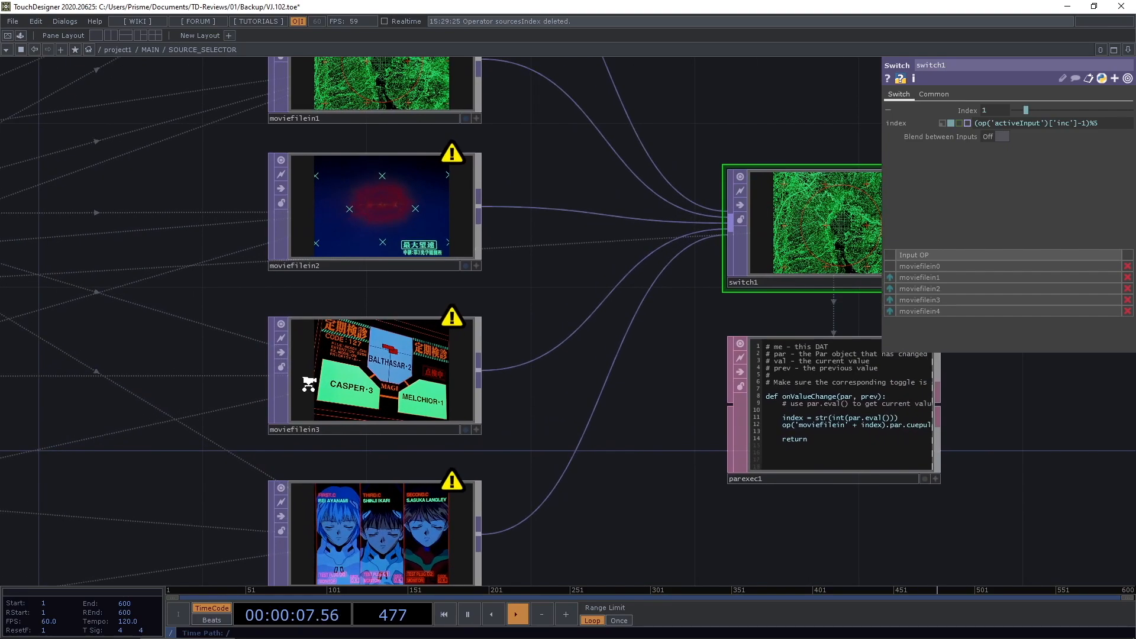
scroll(308, 383, "down", 2)
middle_click(336, 228)
middle_click(351, 146)
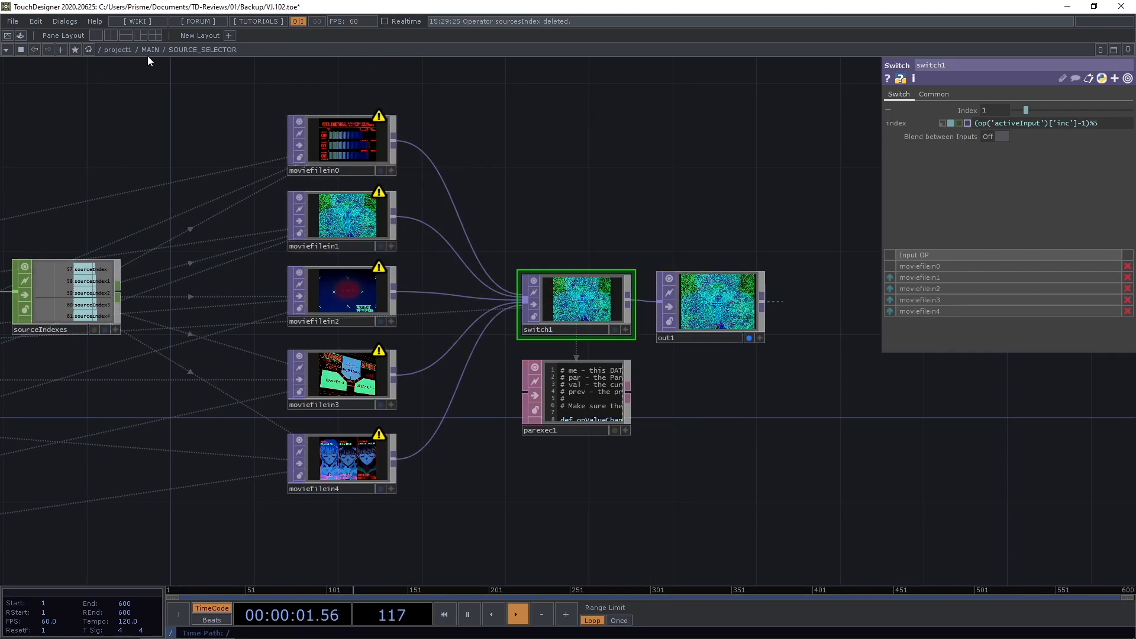
Look over the effect chain in the MAIN network, and return inside SOURCE_SELECTOR to the movie inputs.
left_click(150, 50)
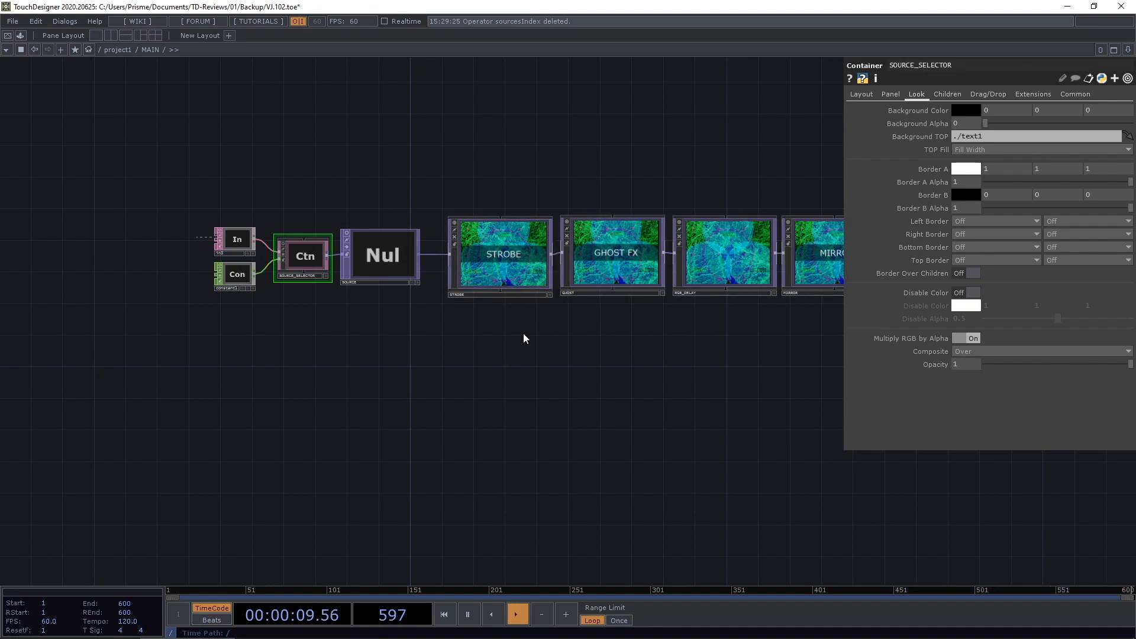
left_click_drag(538, 362, 579, 404)
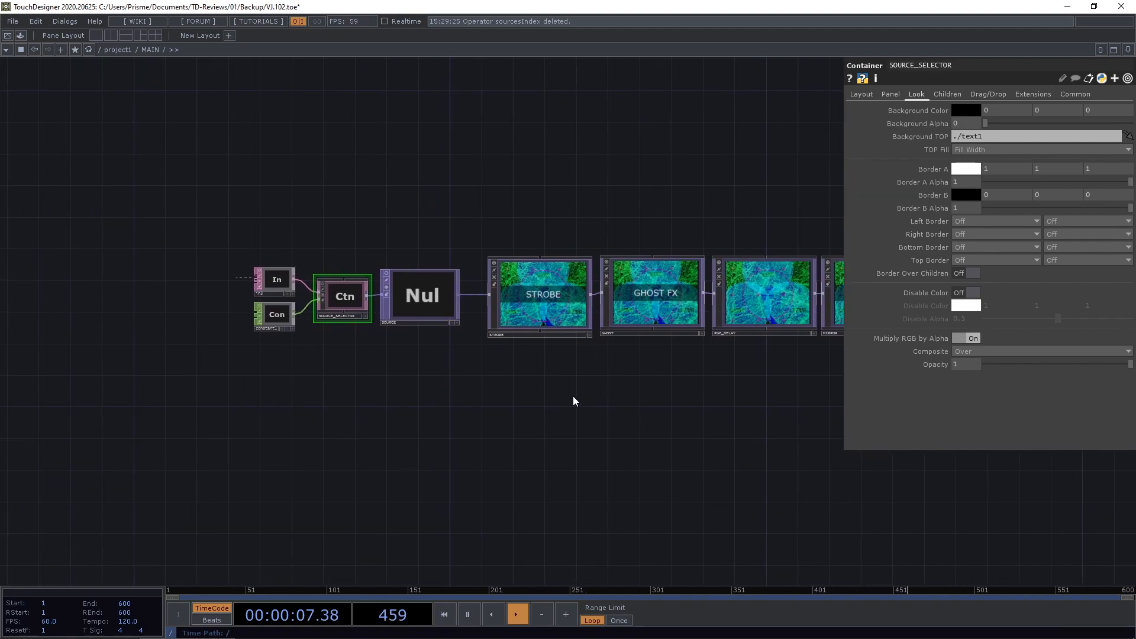
double_click(346, 296)
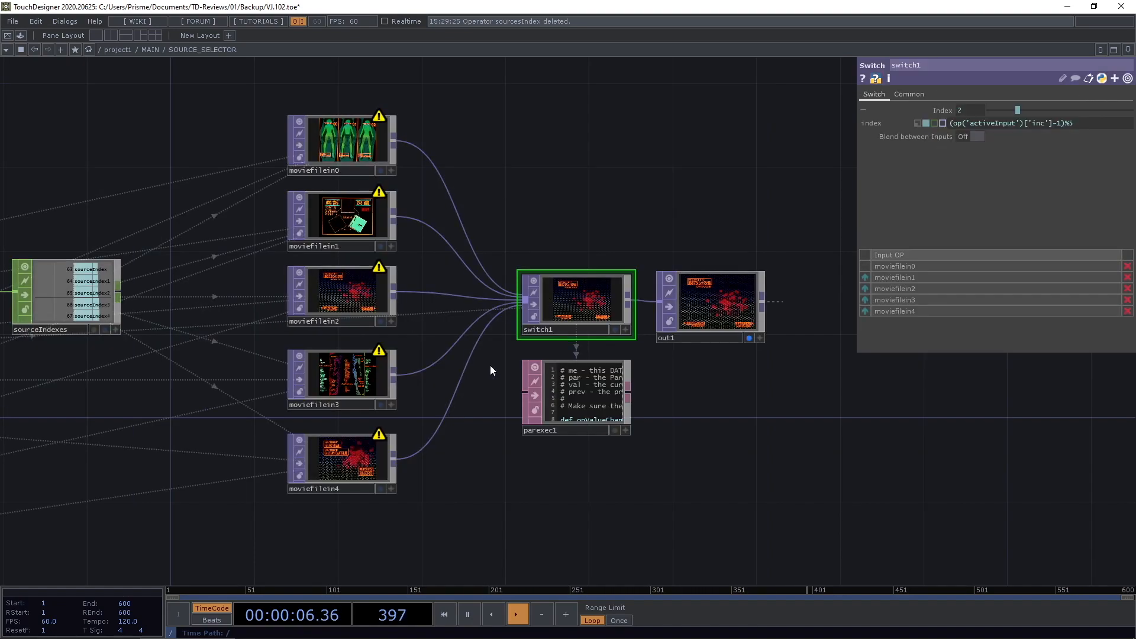
left_click_drag(666, 494, 716, 463)
left_click_drag(660, 509, 731, 505)
left_click_drag(651, 481, 623, 498)
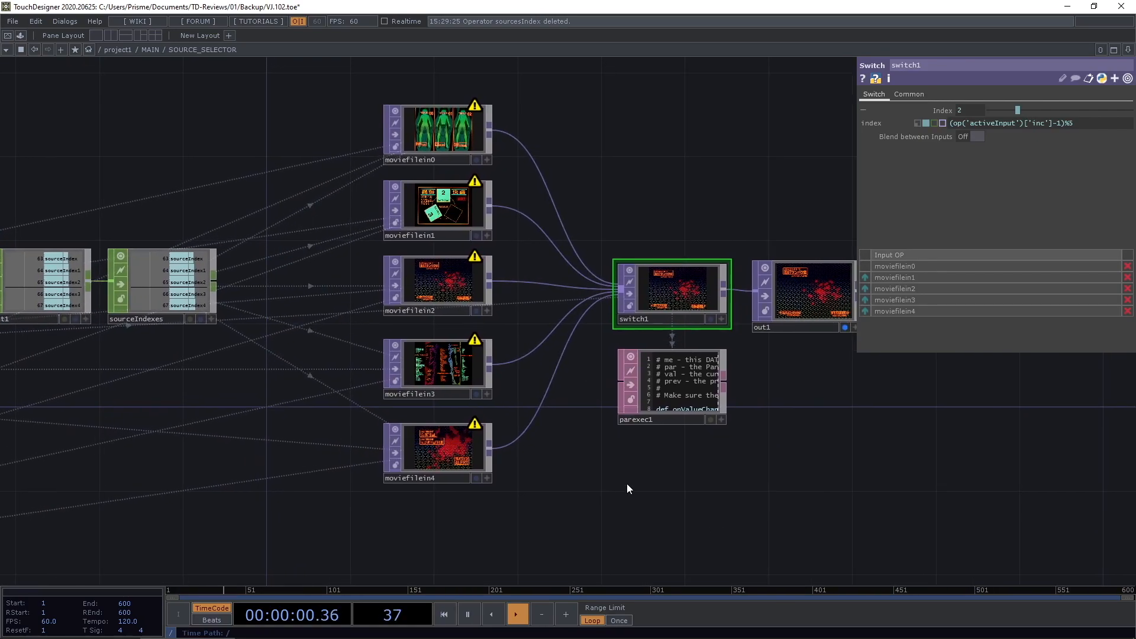
Select moviefilein0 through moviefilein4 together and display their Tune parameters.
right_click_drag(461, 531, 426, 122)
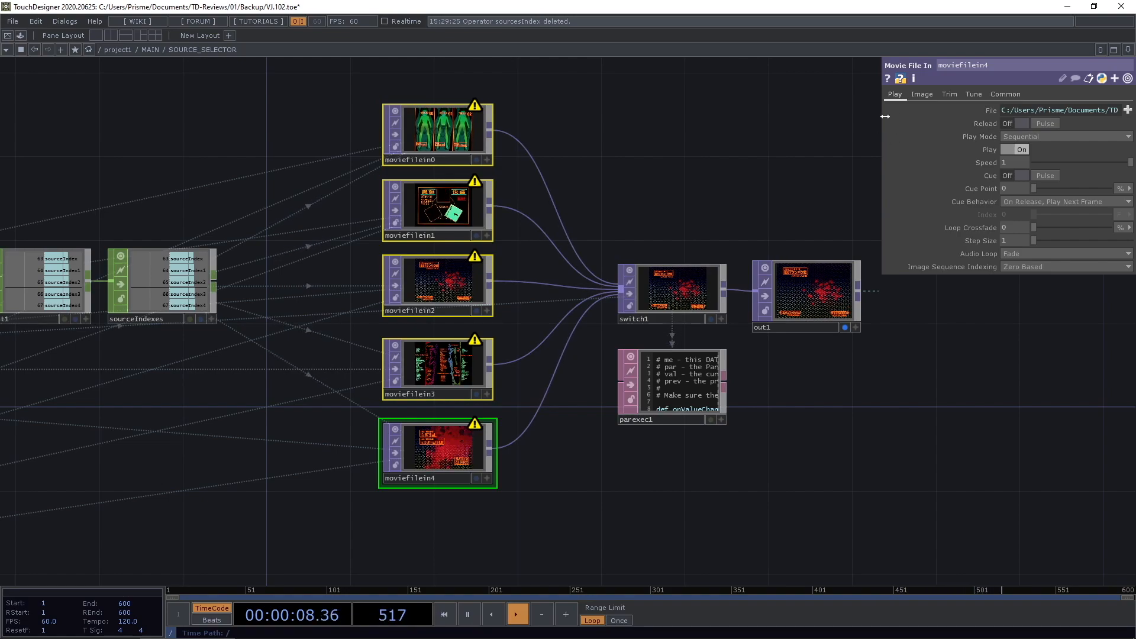
left_click(922, 95)
left_click(894, 93)
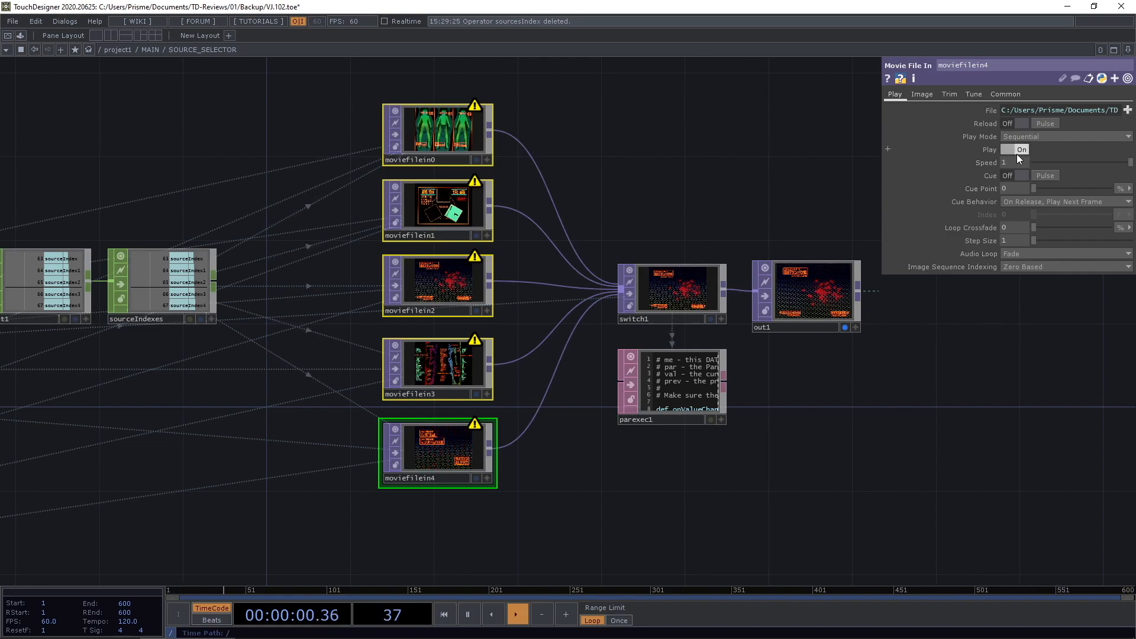
left_click(977, 92)
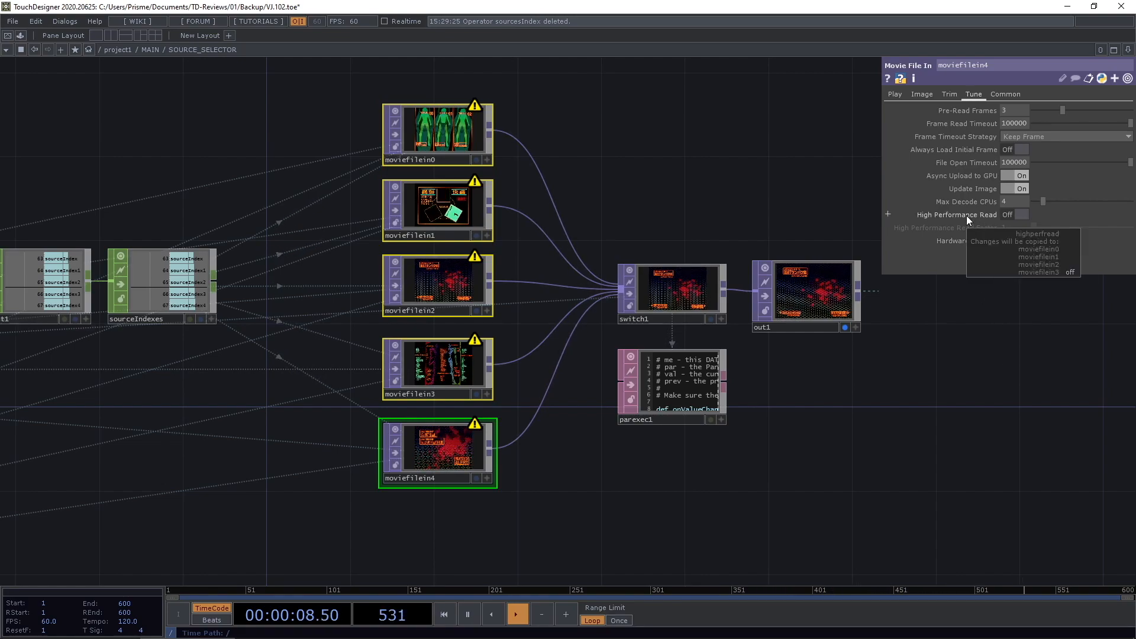
key("super")
mouse_move(977, 218)
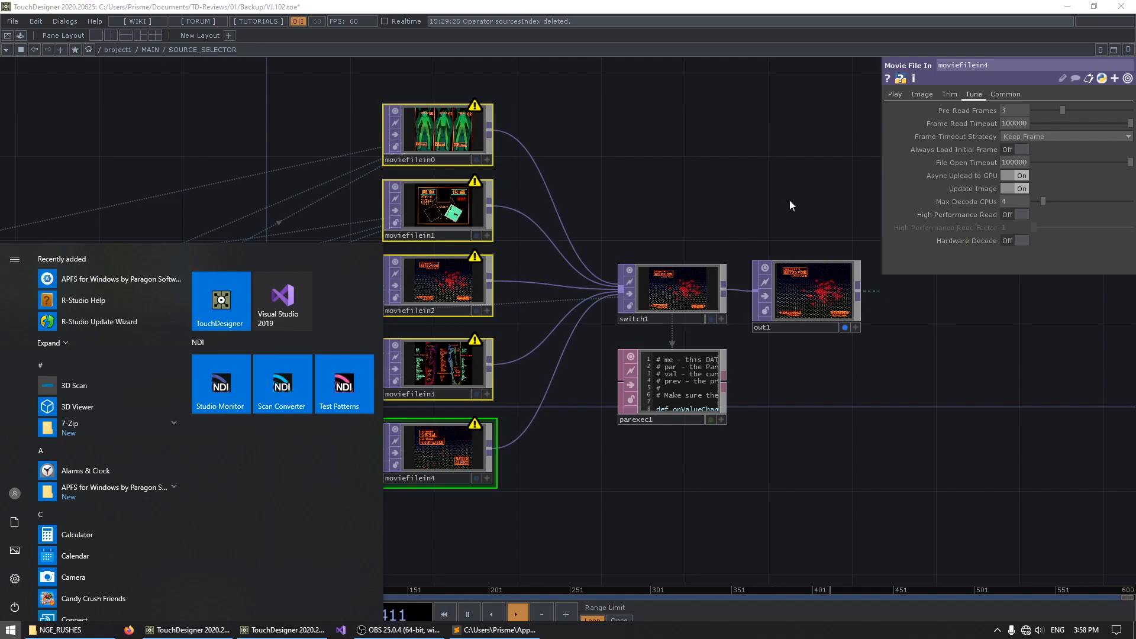
left_click(814, 215)
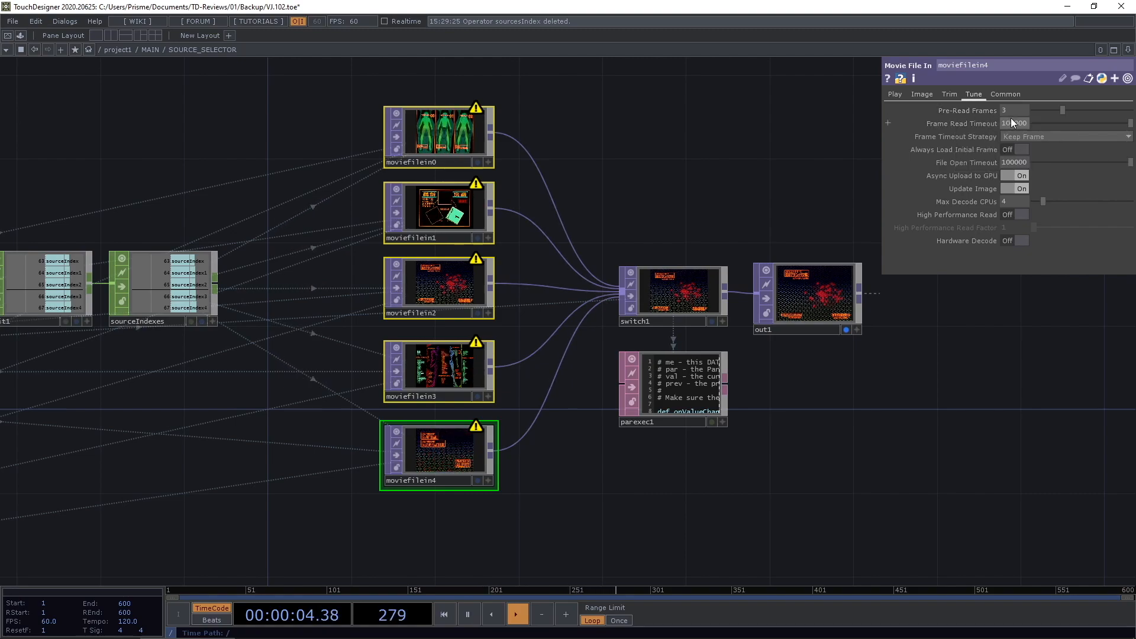
key("super")
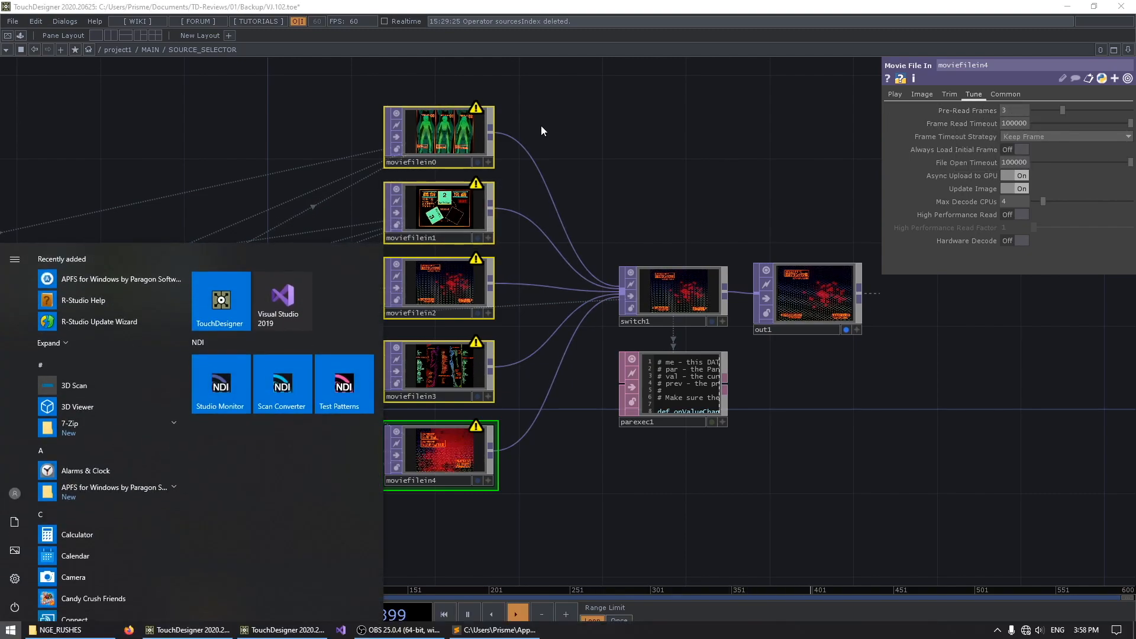
left_click(538, 128)
Set Pre-Read Frames to 7 on all five selected Movie File In operators.
right_click_drag(414, 92, 468, 484)
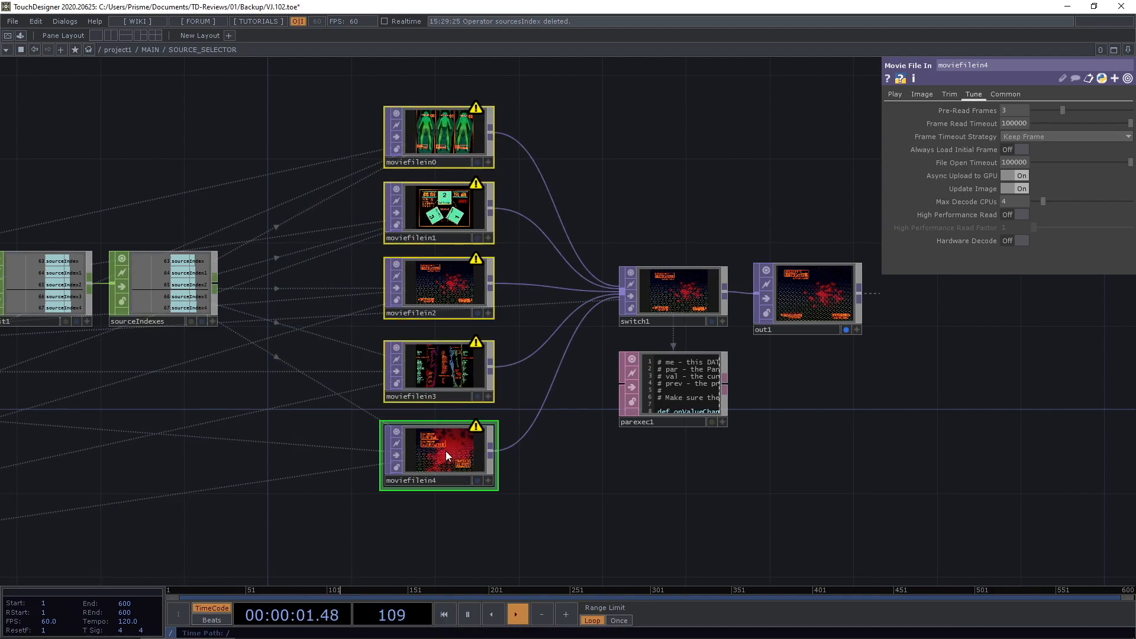
middle_click_drag(431, 447, 1013, 107)
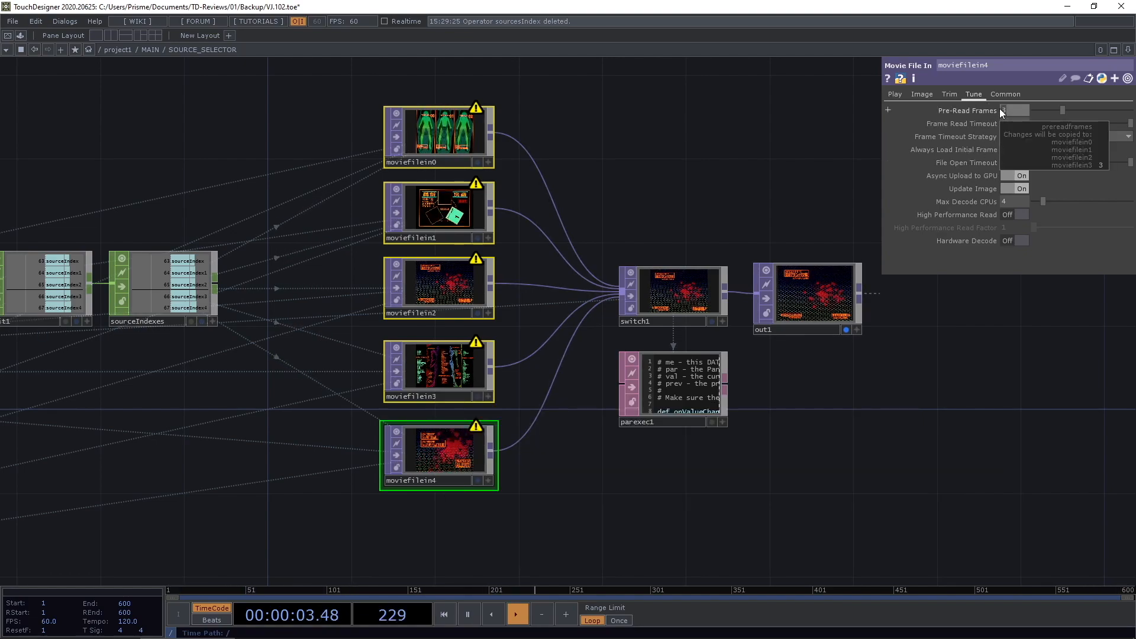
key("Return")
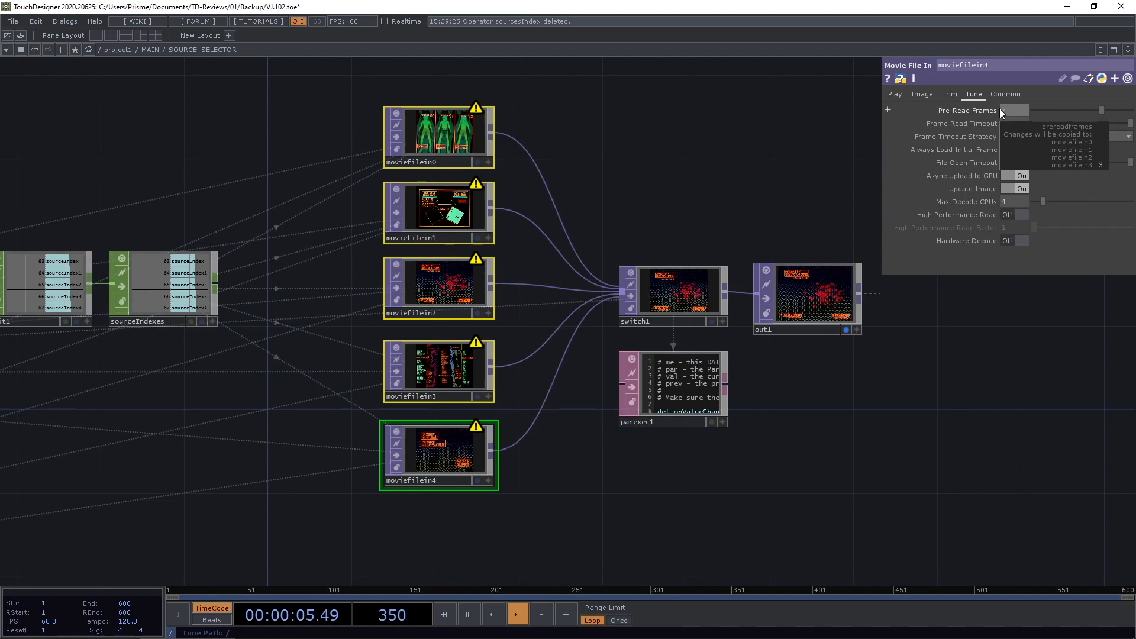
Check moviefilein4's operator information and enable Always Load Initial Frame on all five selected movie inputs.
middle_click_drag(413, 477, 435, 441)
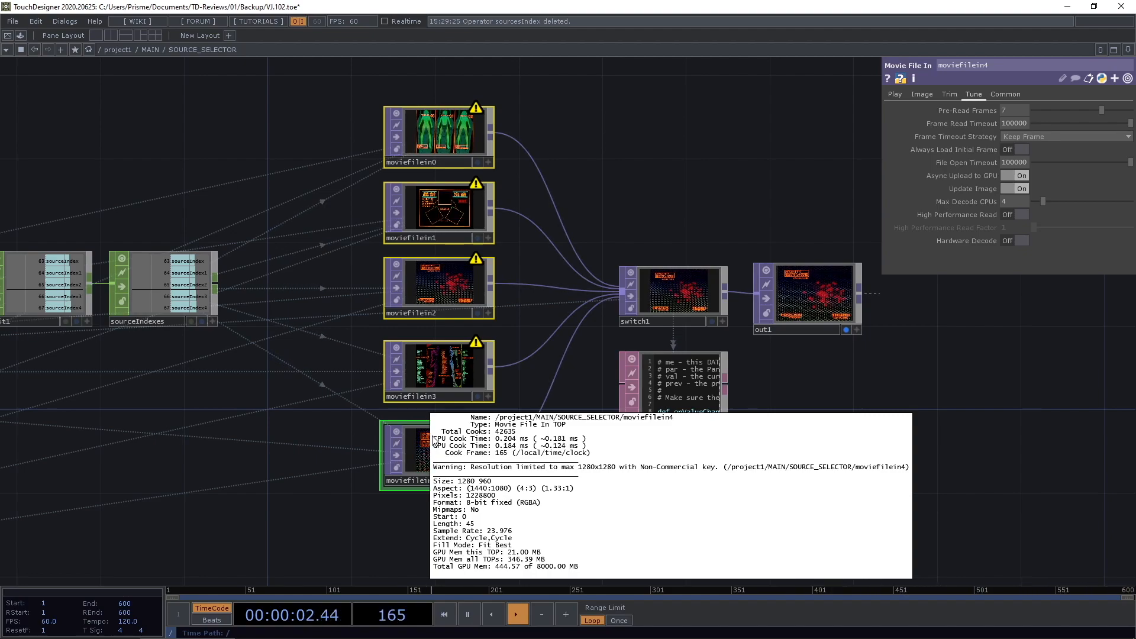
middle_click_drag(435, 441, 1024, 150)
left_click(1023, 150)
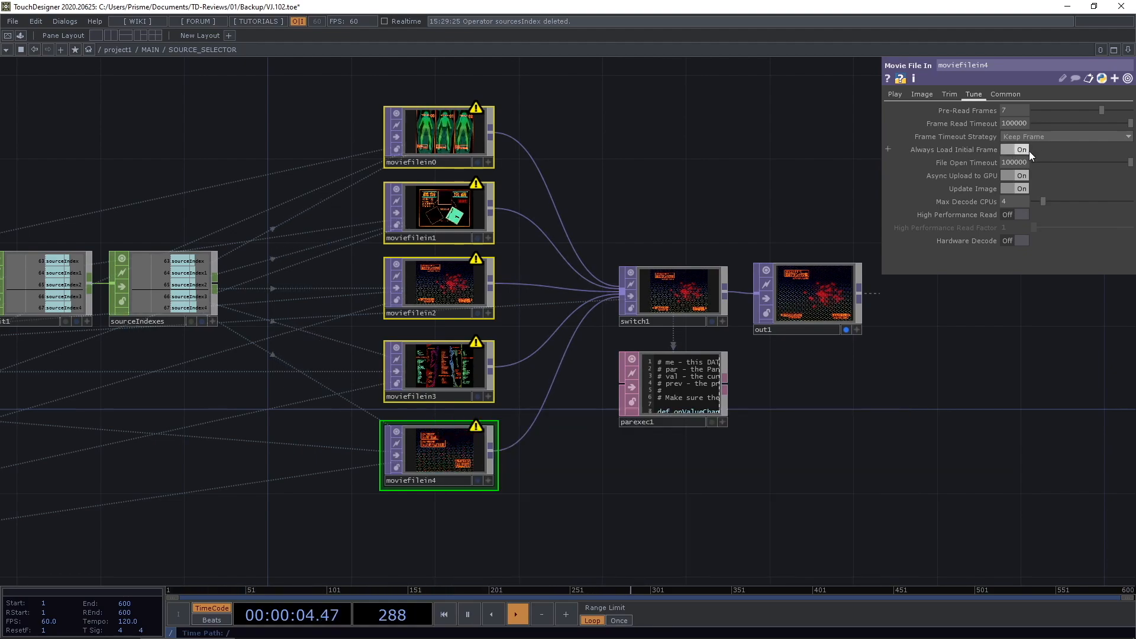
mouse_move(981, 148)
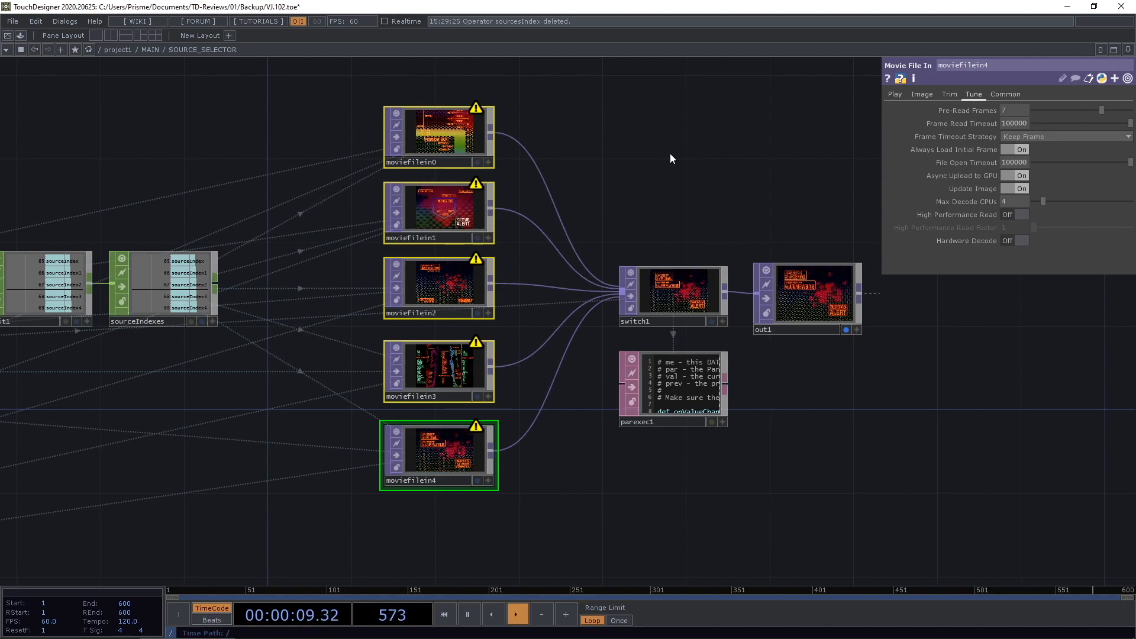
Go up to MAIN and analyze a frame in the Performance Monitor, filtering its report for moviefilein.
key("u")
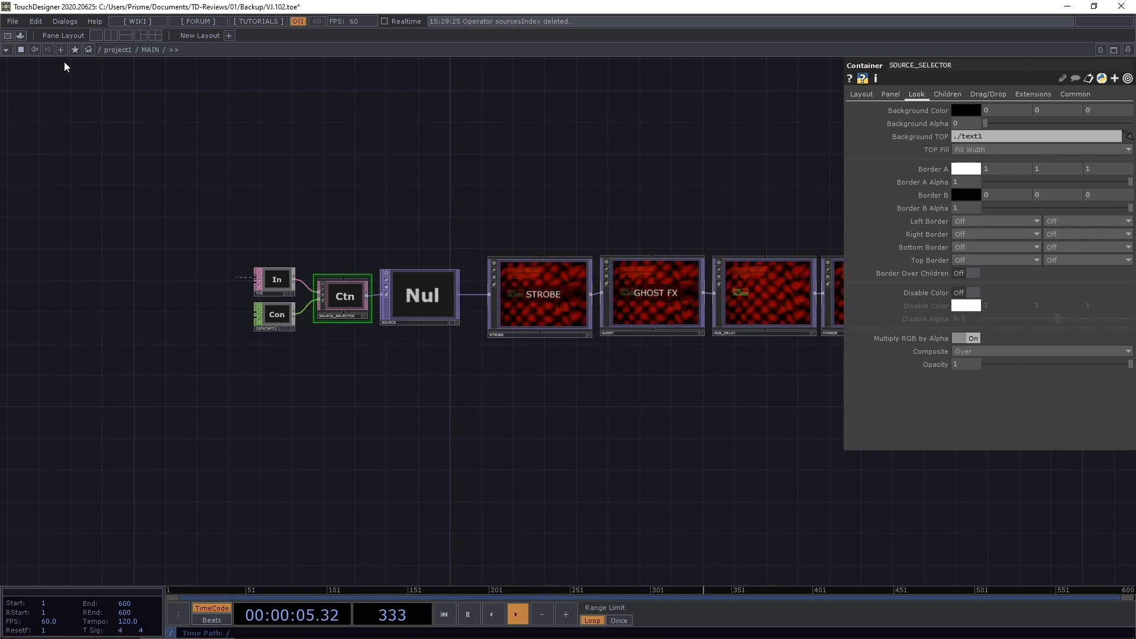
left_click(68, 22)
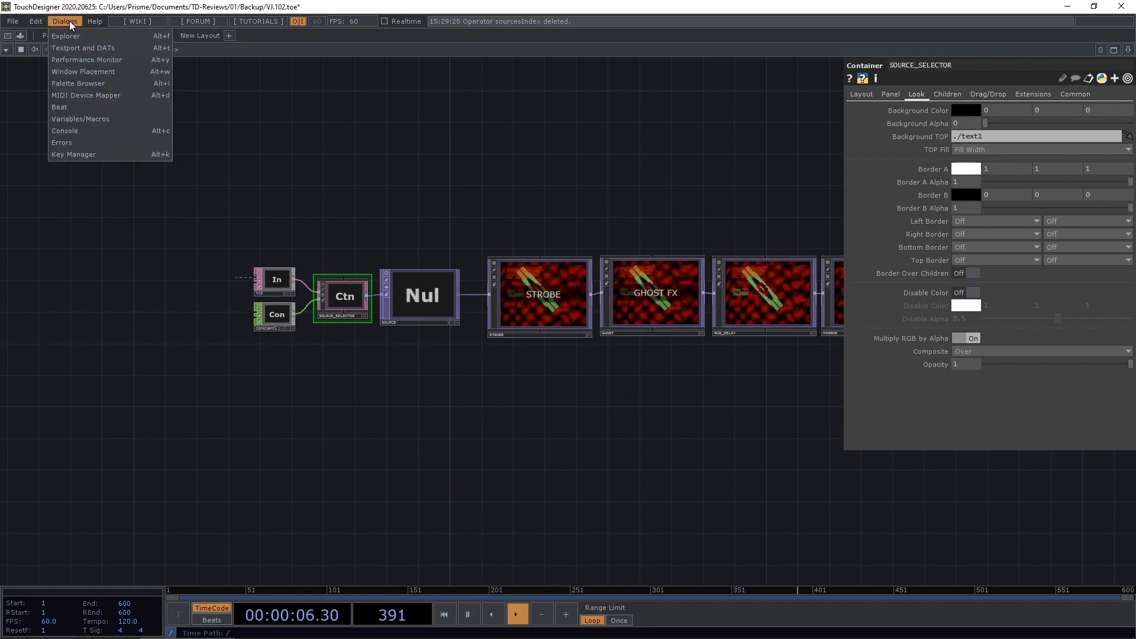
left_click(129, 59)
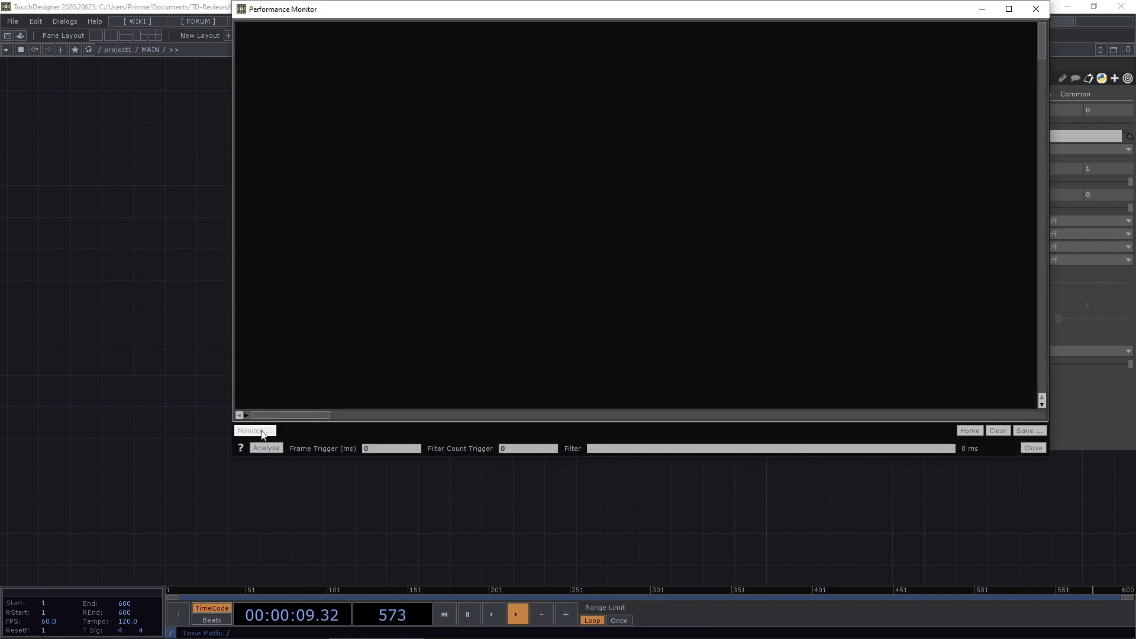
left_click(270, 446)
left_click(648, 450)
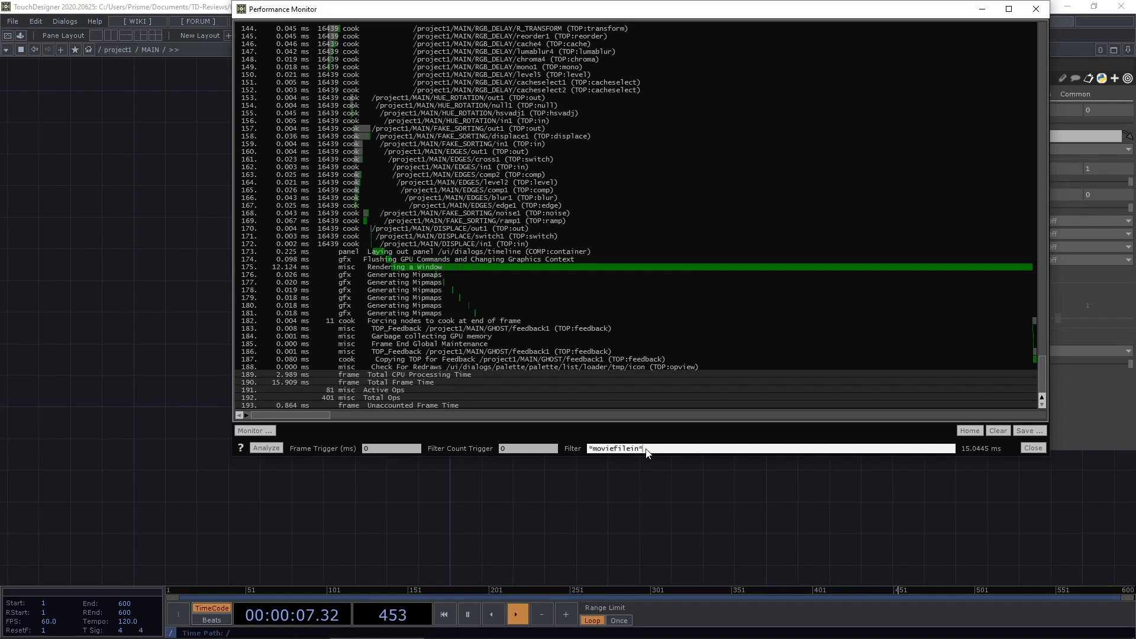
key("Return")
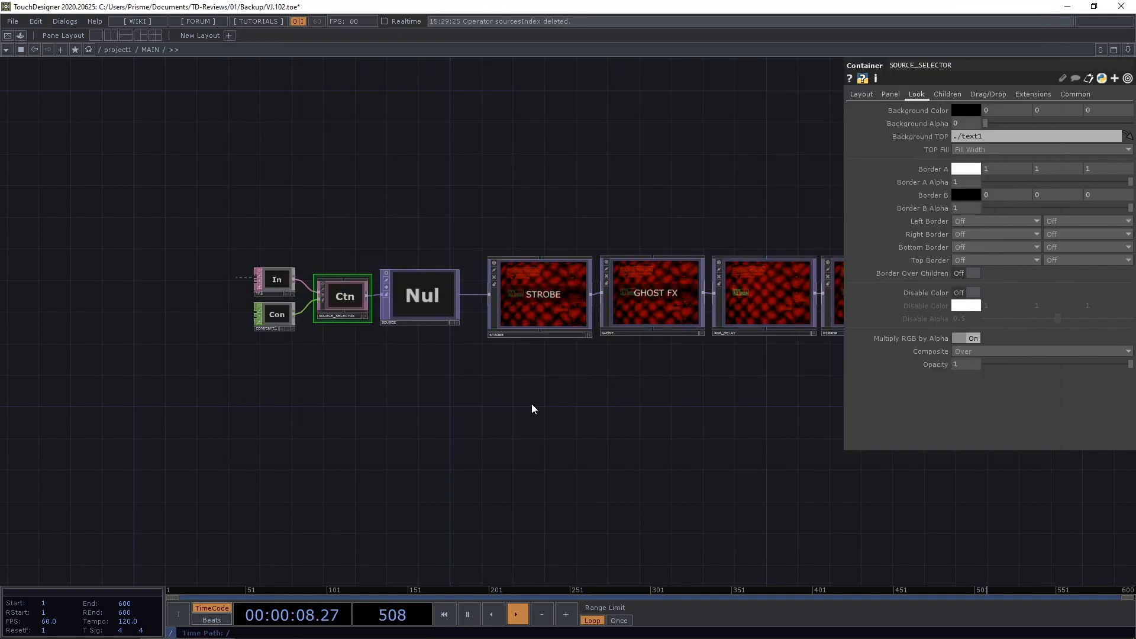
Return inside SOURCE_SELECTOR and examine the parameters of moviefilein0 and parexec1 along with the movie inputs' playback.
double_click(354, 290)
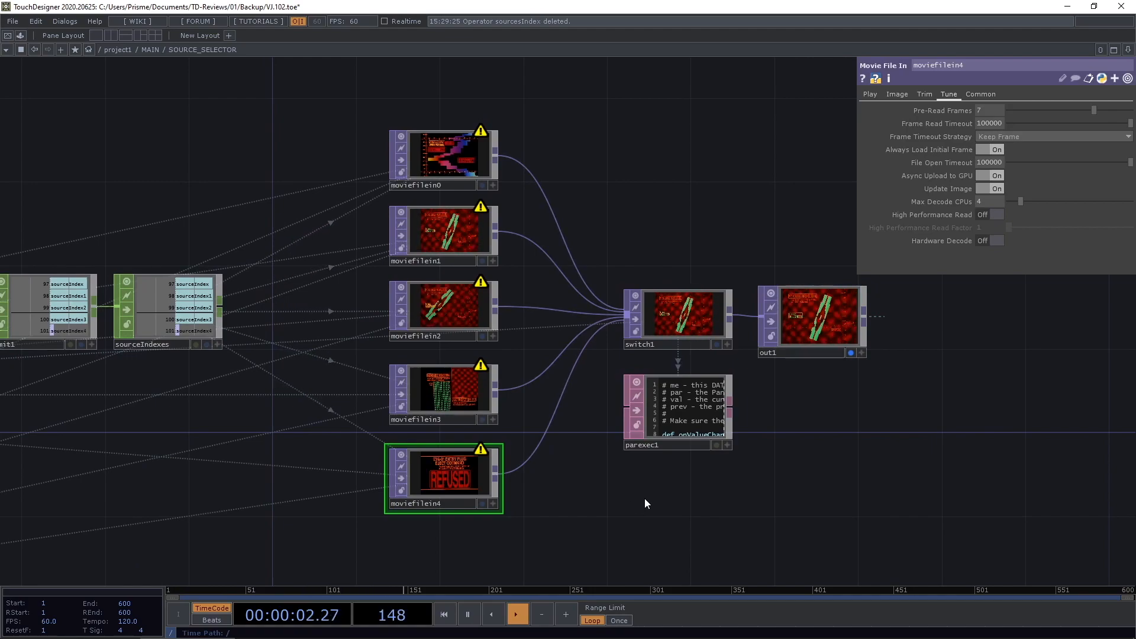
left_click_drag(641, 502, 655, 478)
scroll(651, 456, "up", 2)
scroll(652, 456, "down", 2)
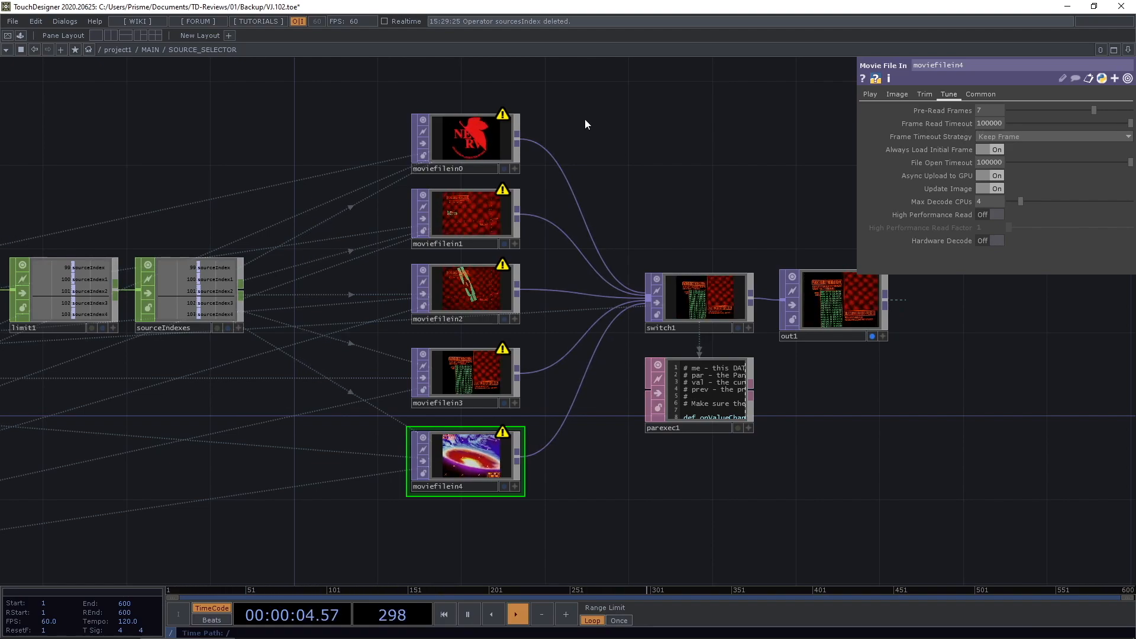
left_click(484, 153)
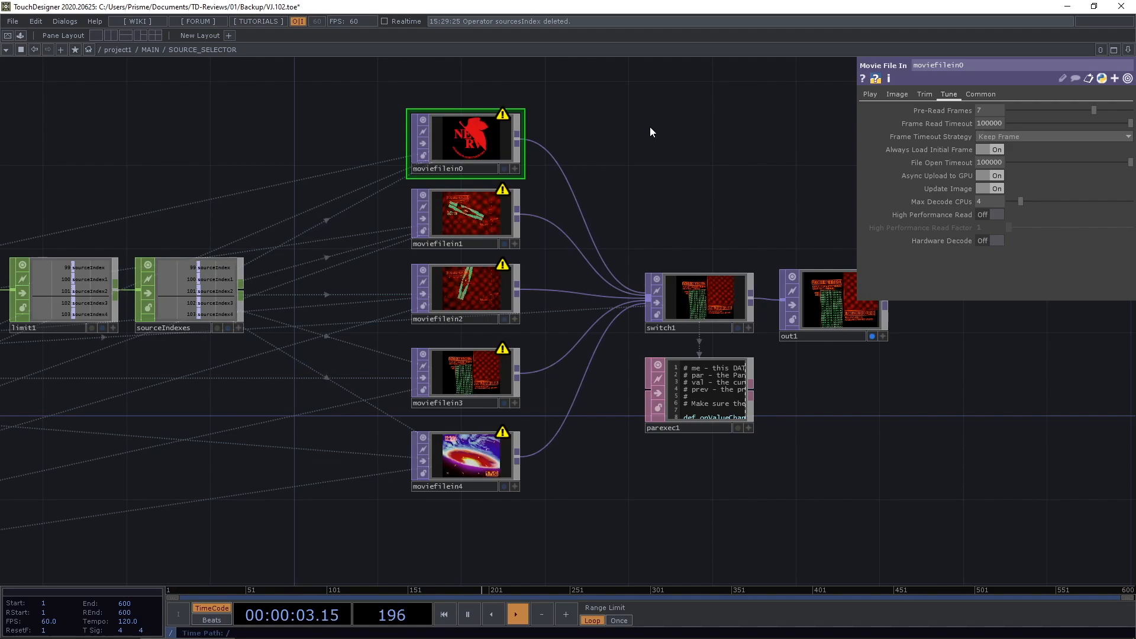
scroll(724, 379, "up", 4)
left_click(708, 421)
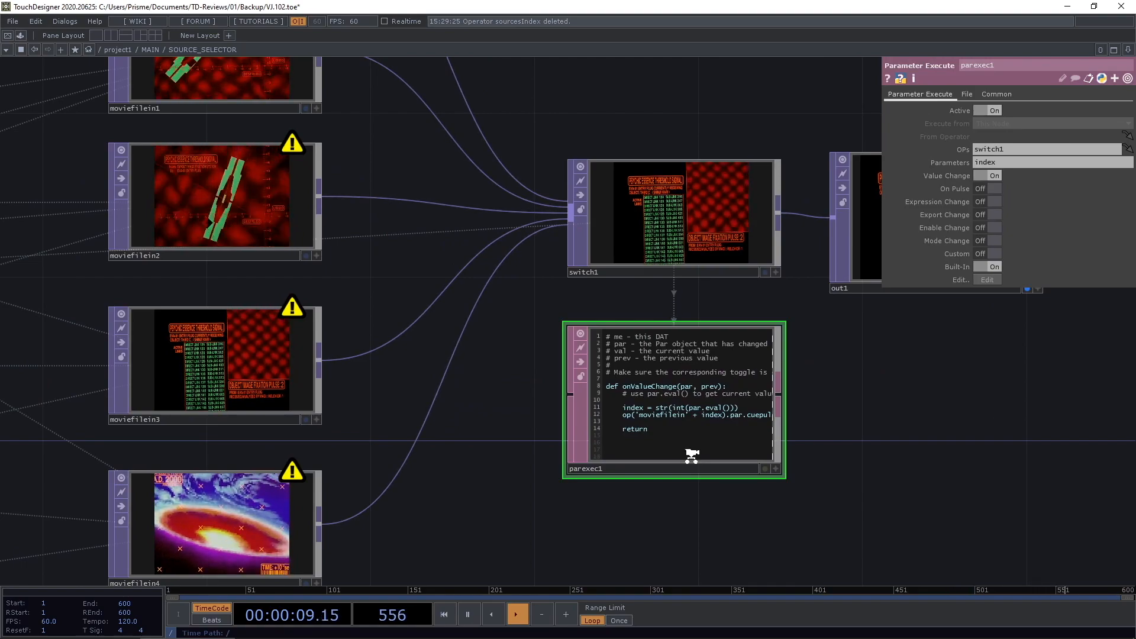
scroll(691, 456, "down", 2)
scroll(789, 460, "down", 3)
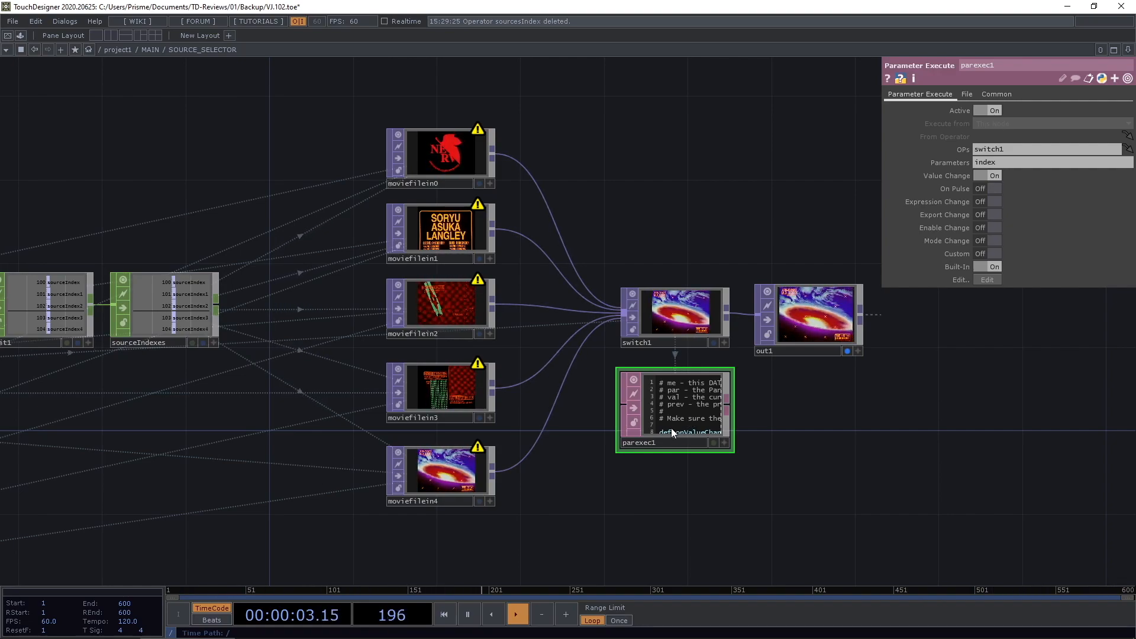
Open parexec1's script in the external text editor.
scroll(671, 428, "up", 2)
right_click(668, 404)
left_click(651, 387)
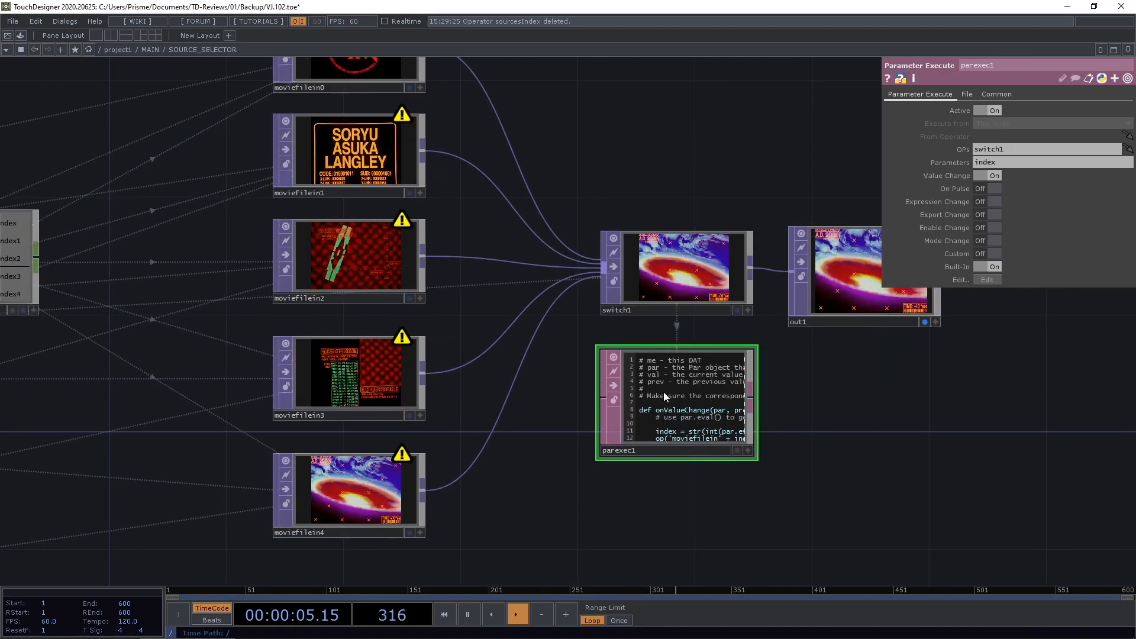
key("ctrl+e")
left_click(592, 193)
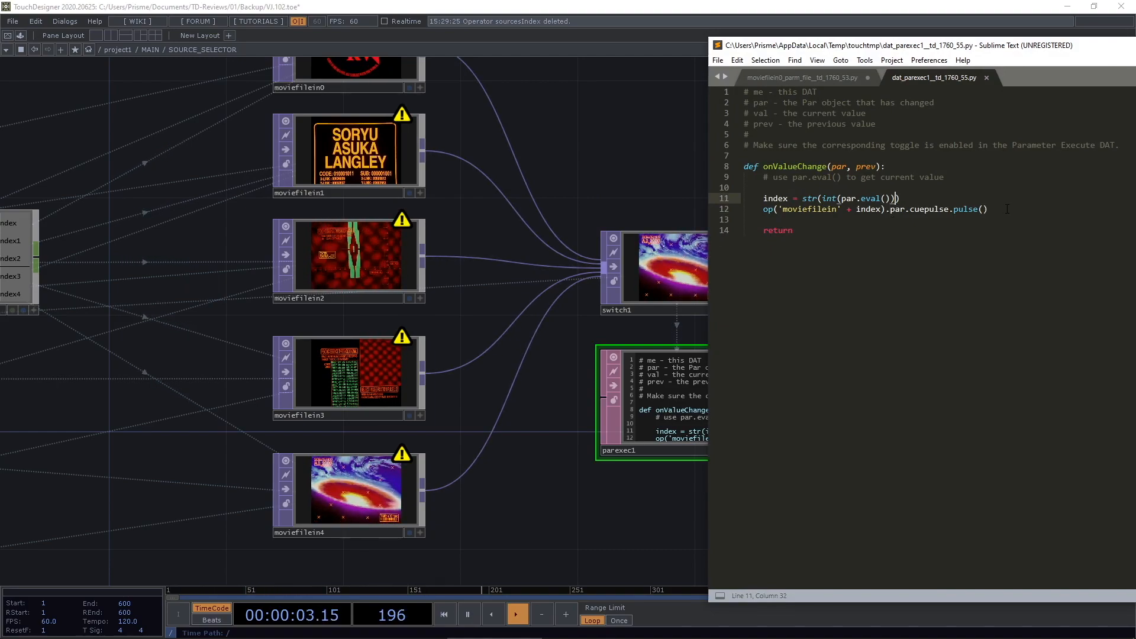
Move the str() conversion from the index assignment into the call, giving index = int(par.eval()) and op('moviefilein' + str(index)).par.cuepulse.pulse().
key("Right")
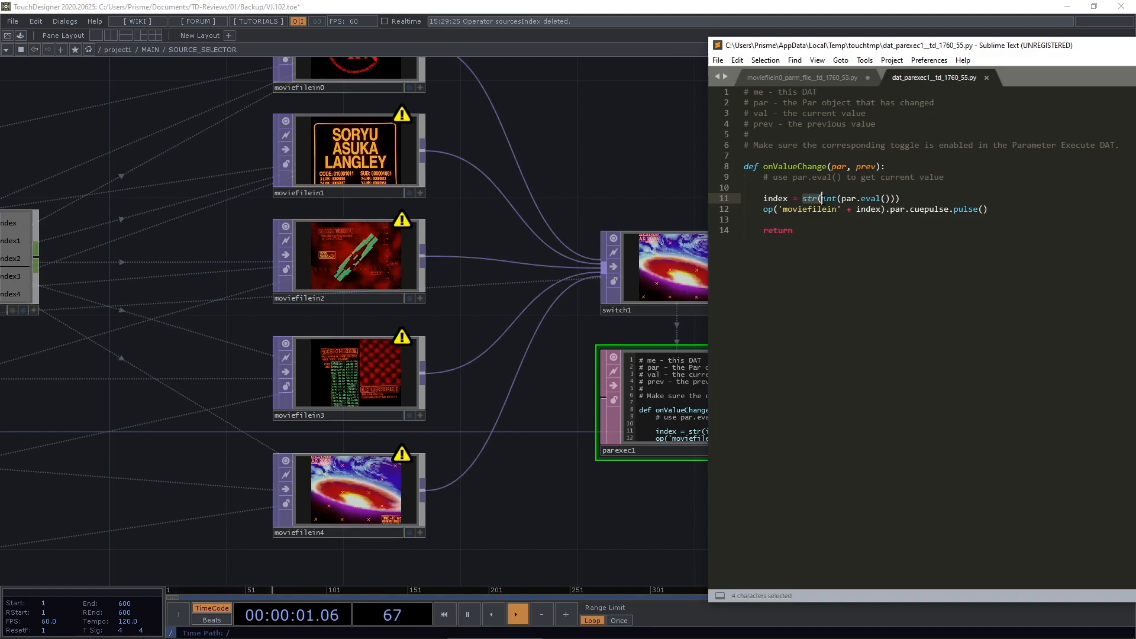
key("ctrl+x")
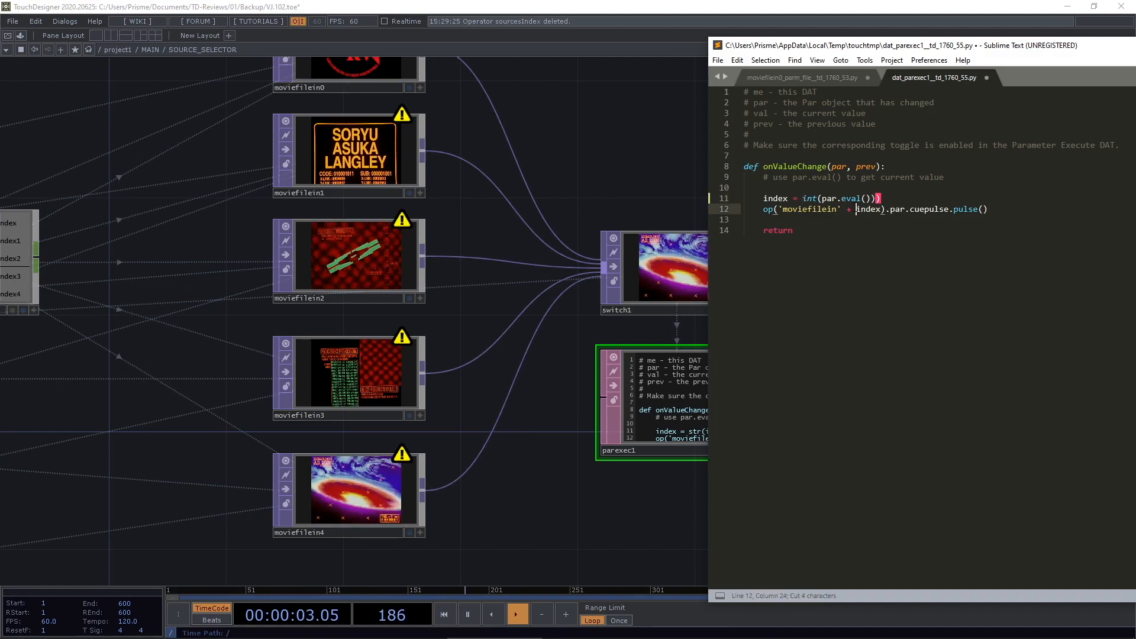
key("ctrl+v")
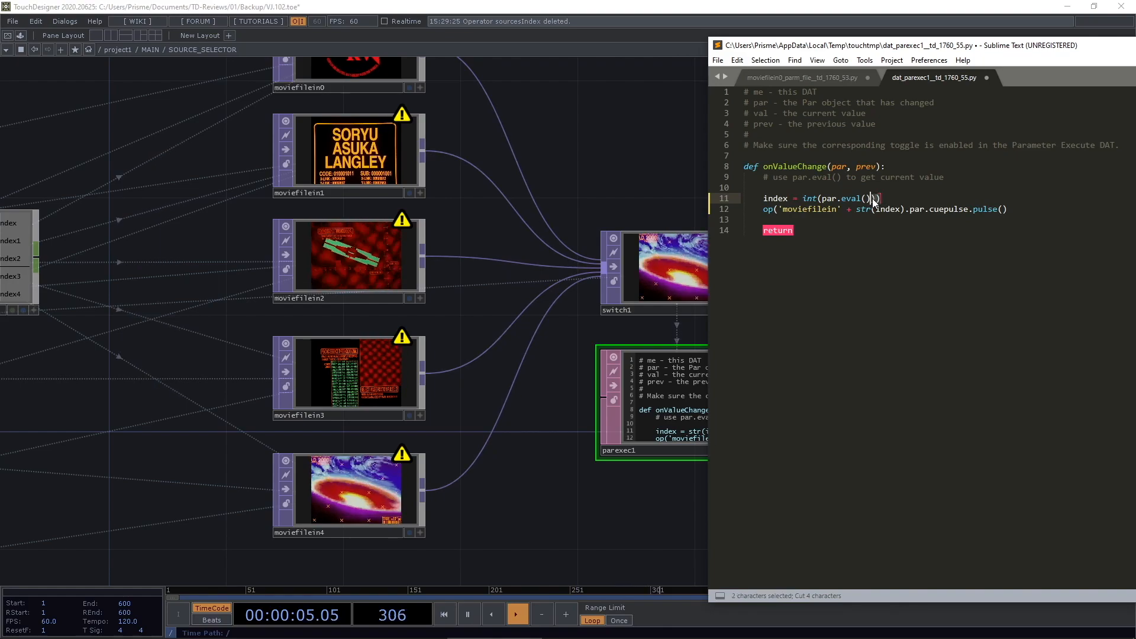
left_click_drag(889, 201, 862, 198)
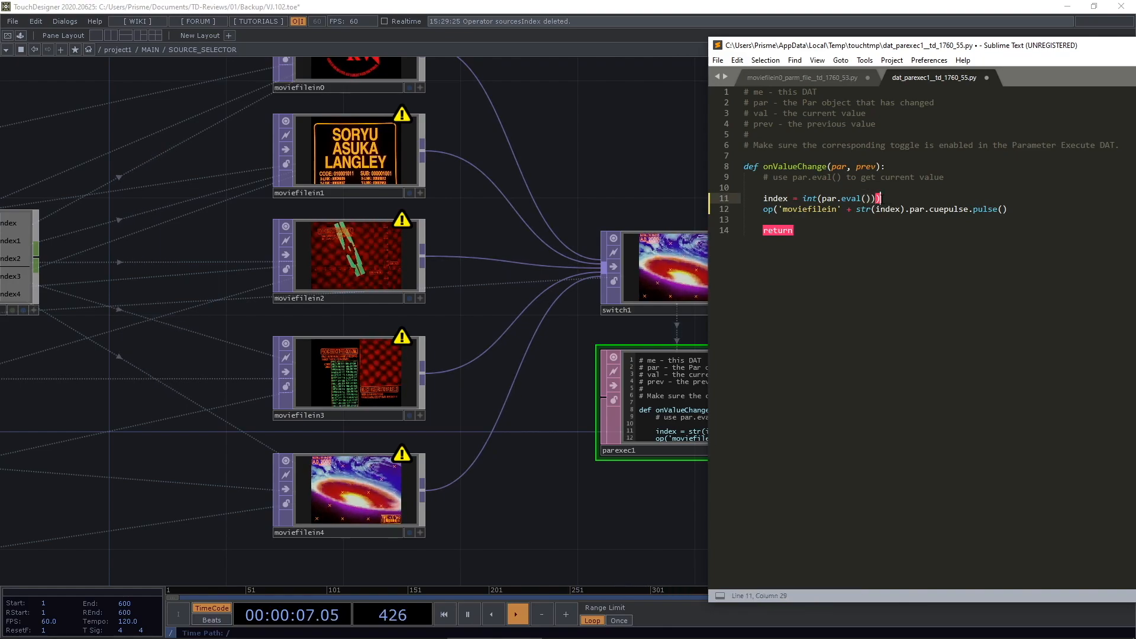
key("ctrl+v")
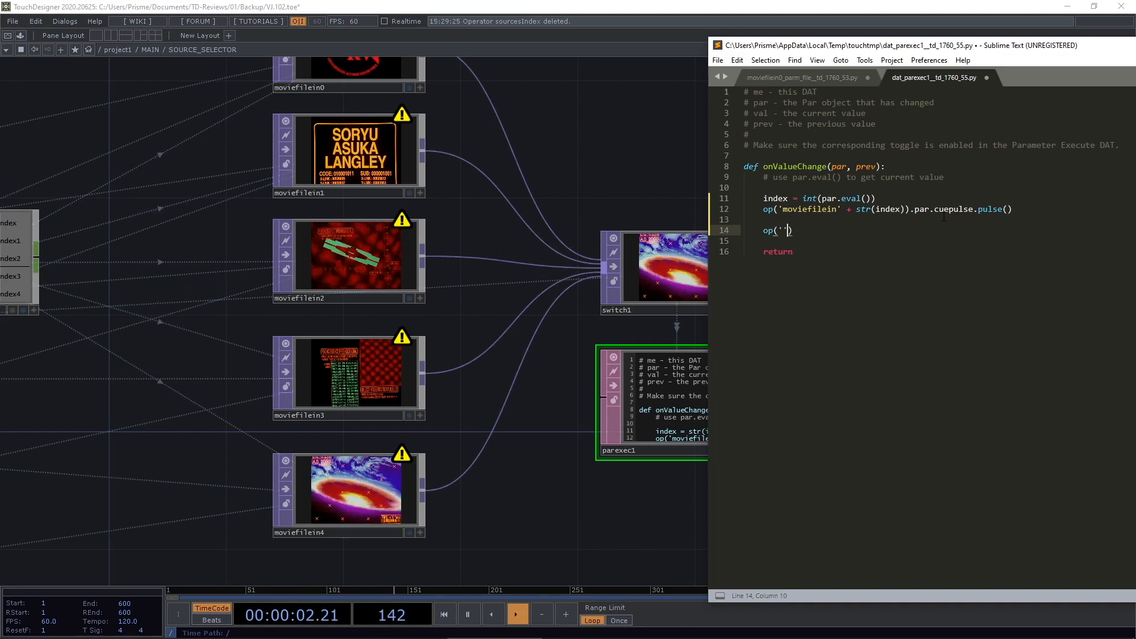
Add a line below the cue pulse call reading op('moviefilein' + str(index + 2)).
type("mo")
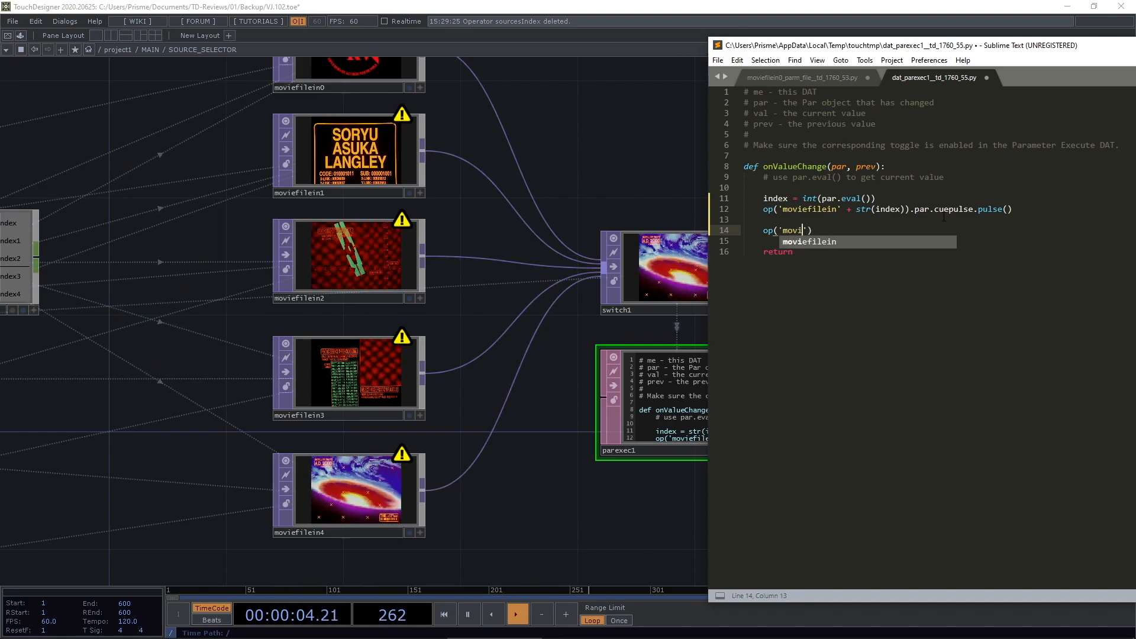
type("vi")
key("Tab")
type("' + str(in")
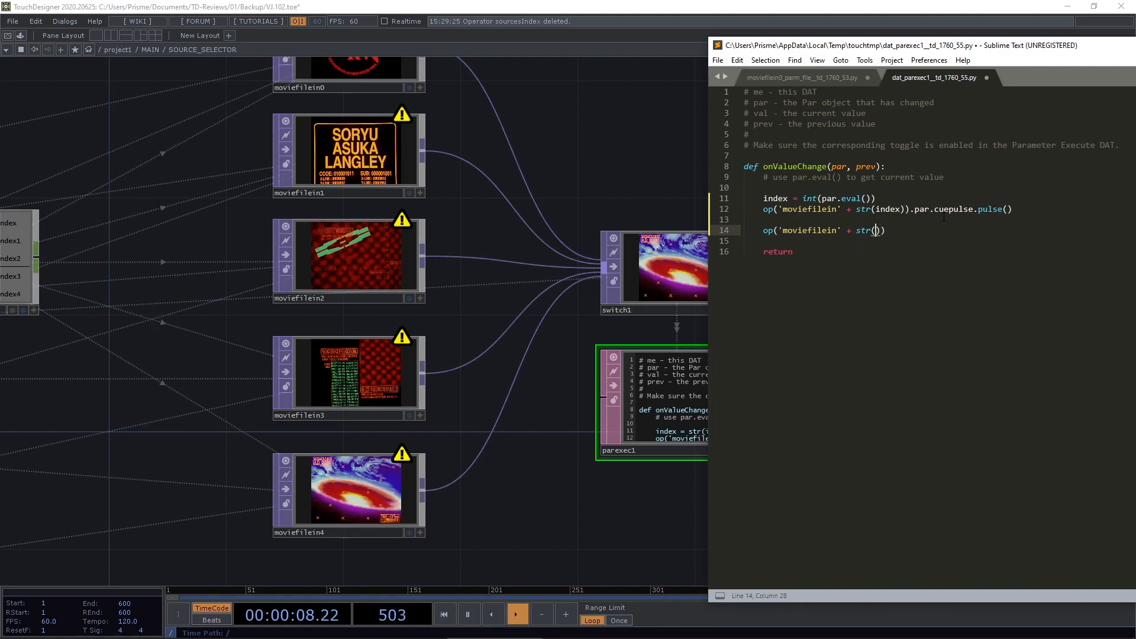
type("dex + ")
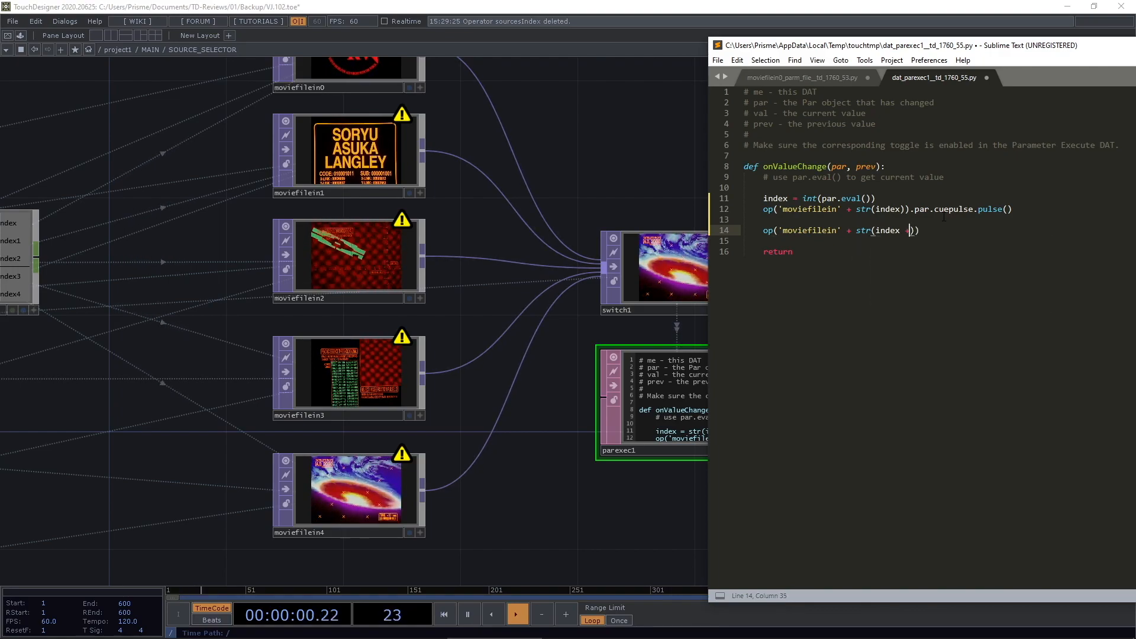
type("2)")
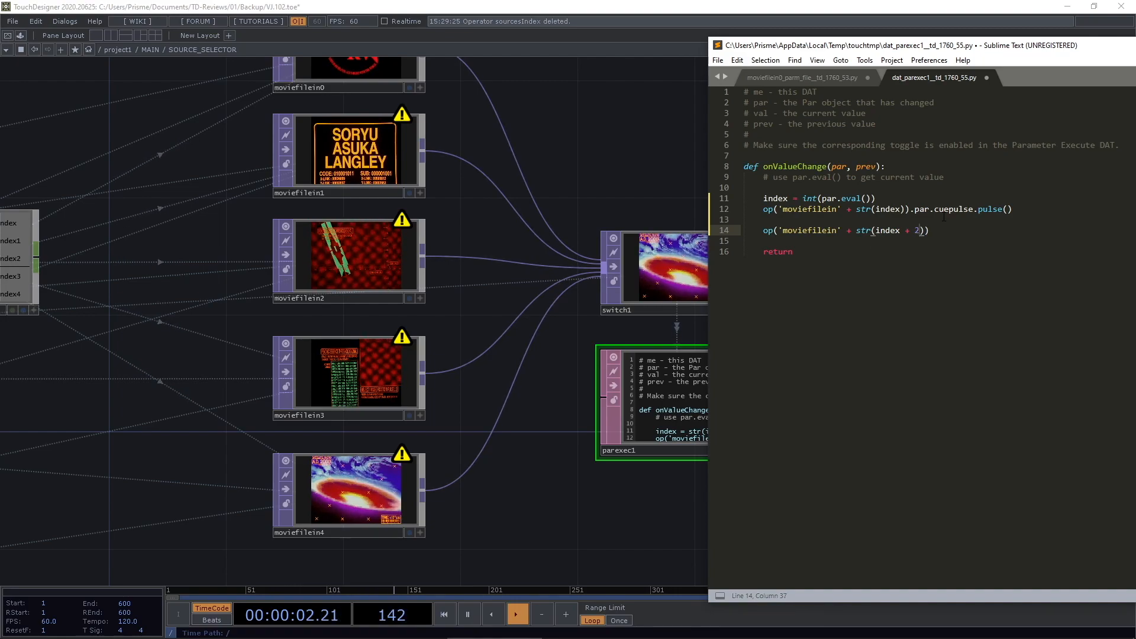
type(")")
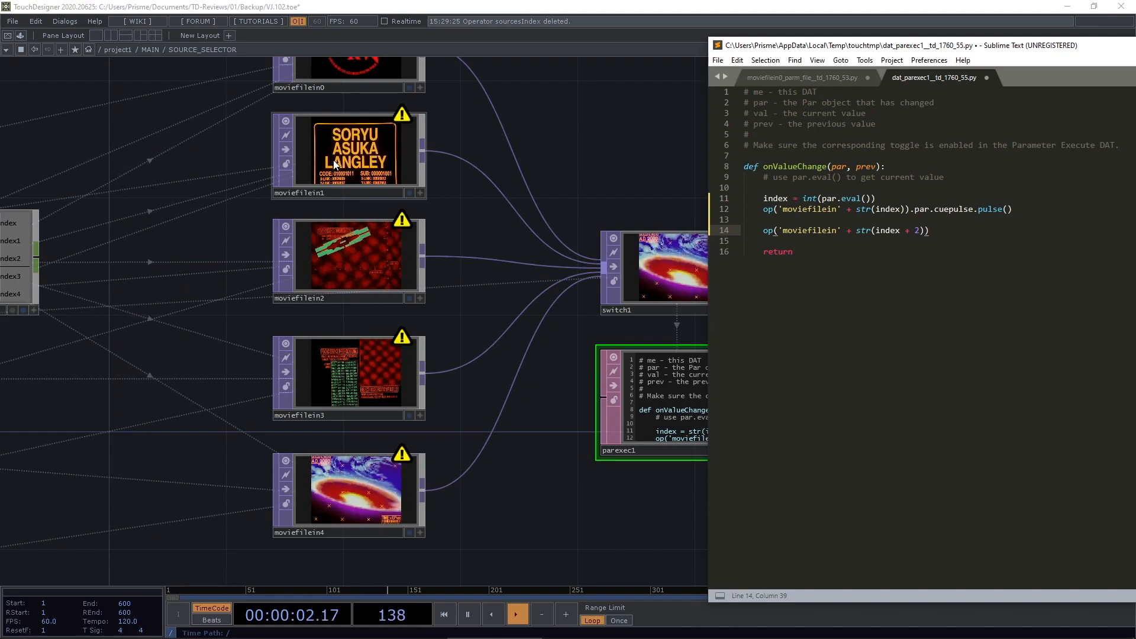
Wrap index + 2 in parentheses and apply modulo 5, so the conversion reads str((index + 2) % 5).
left_click(876, 231)
type("(")
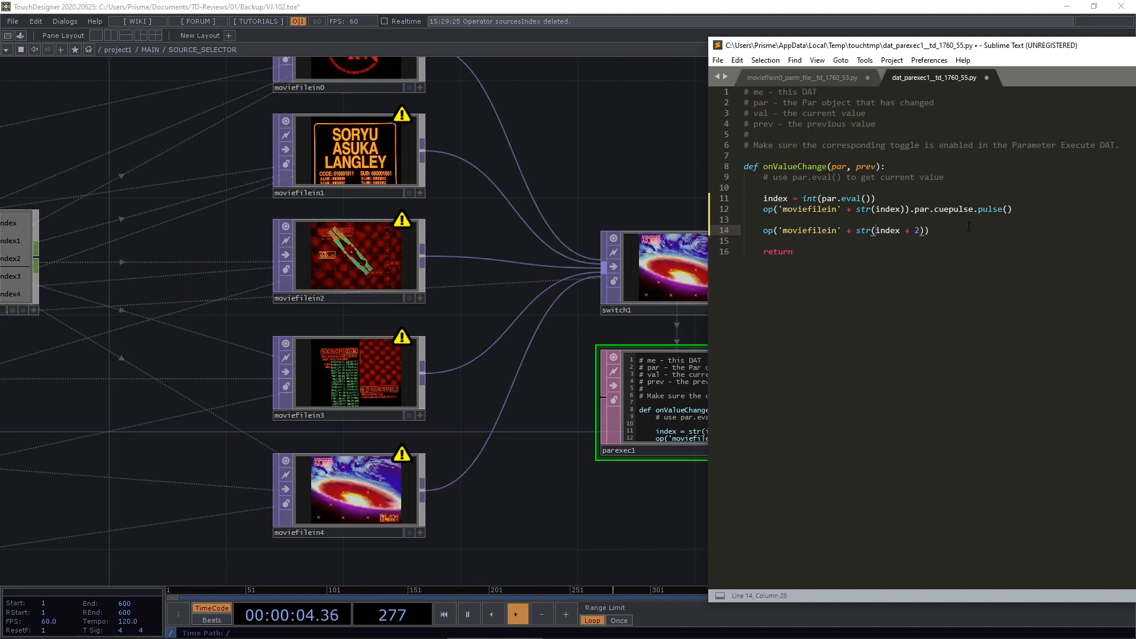
key("Right")
key("Right")
key("Right")
key("Right")
key("Right")
key("Right")
key("Right")
key("Right")
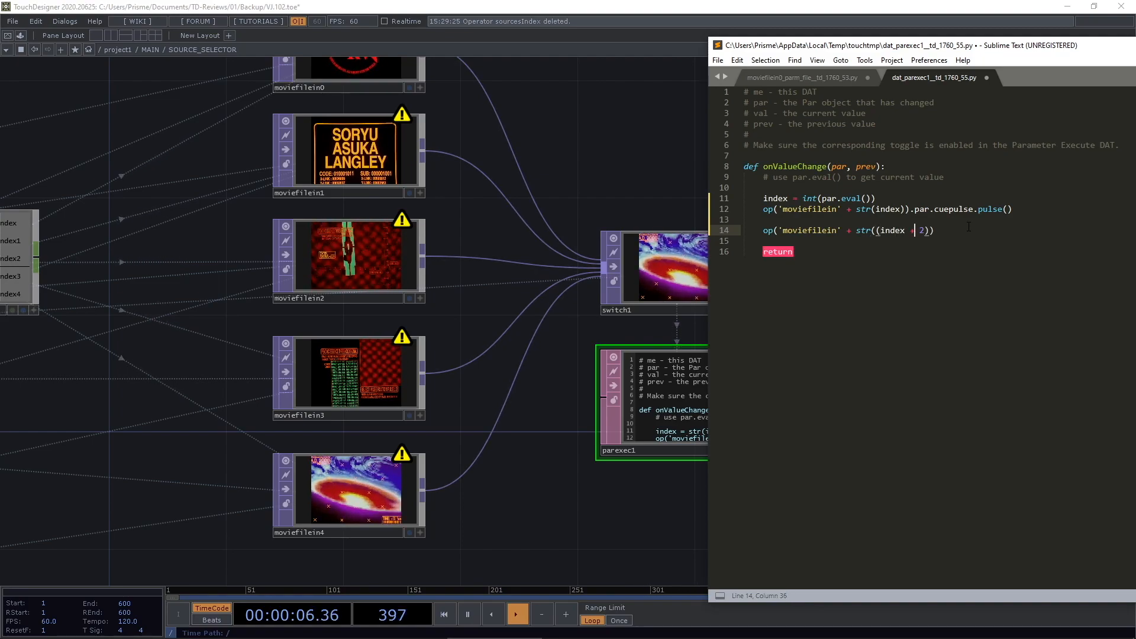
key("Right")
key("Right")
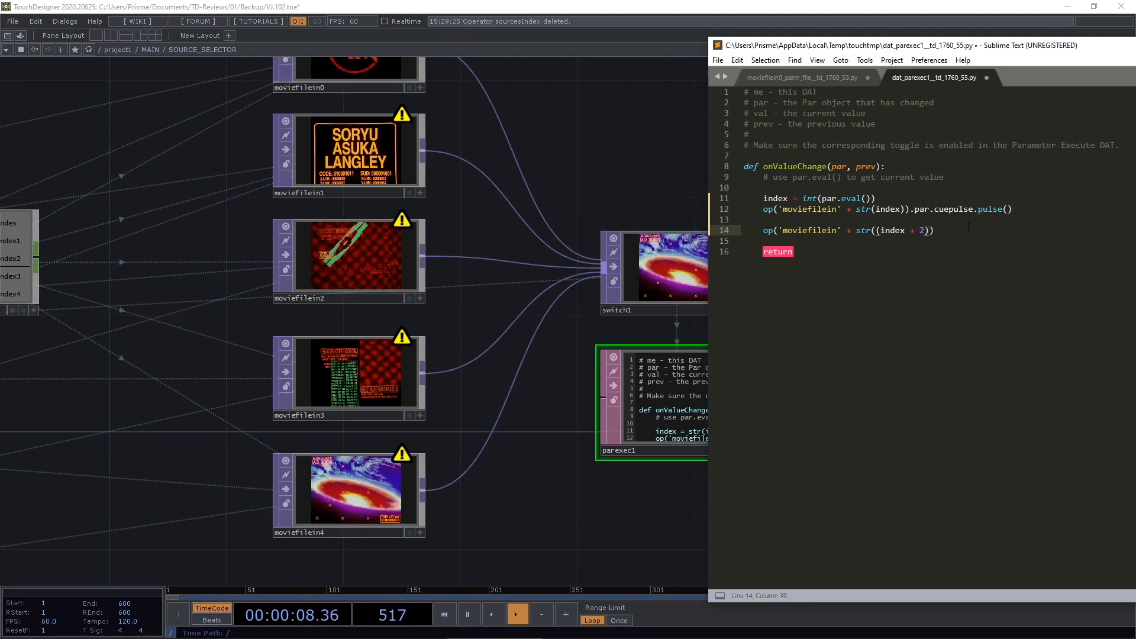
type("% 5")
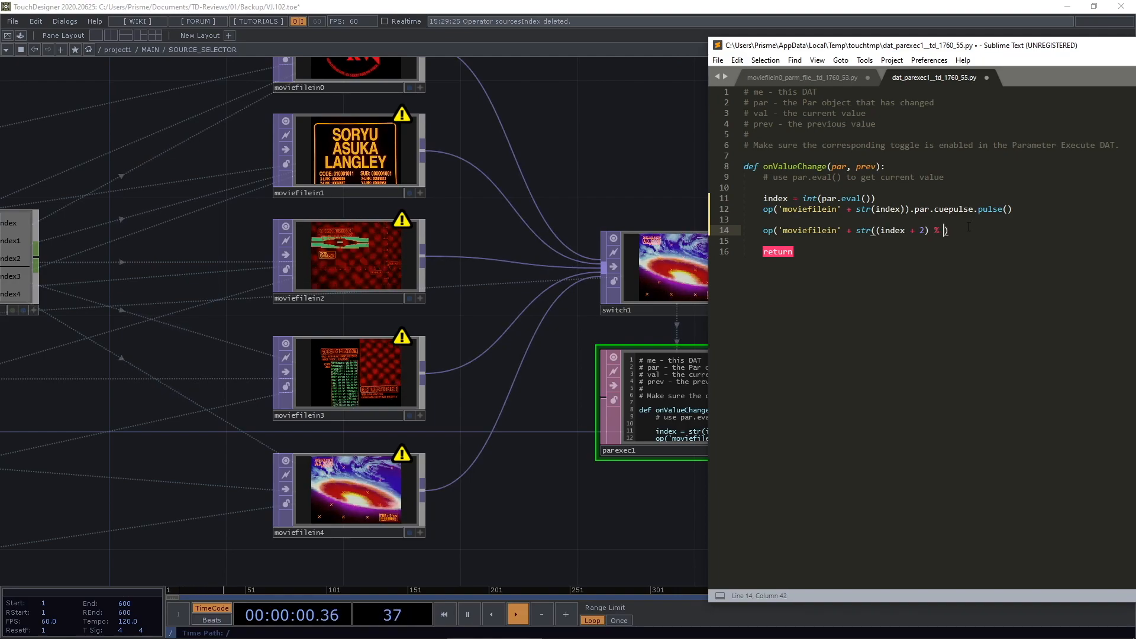
key("Right")
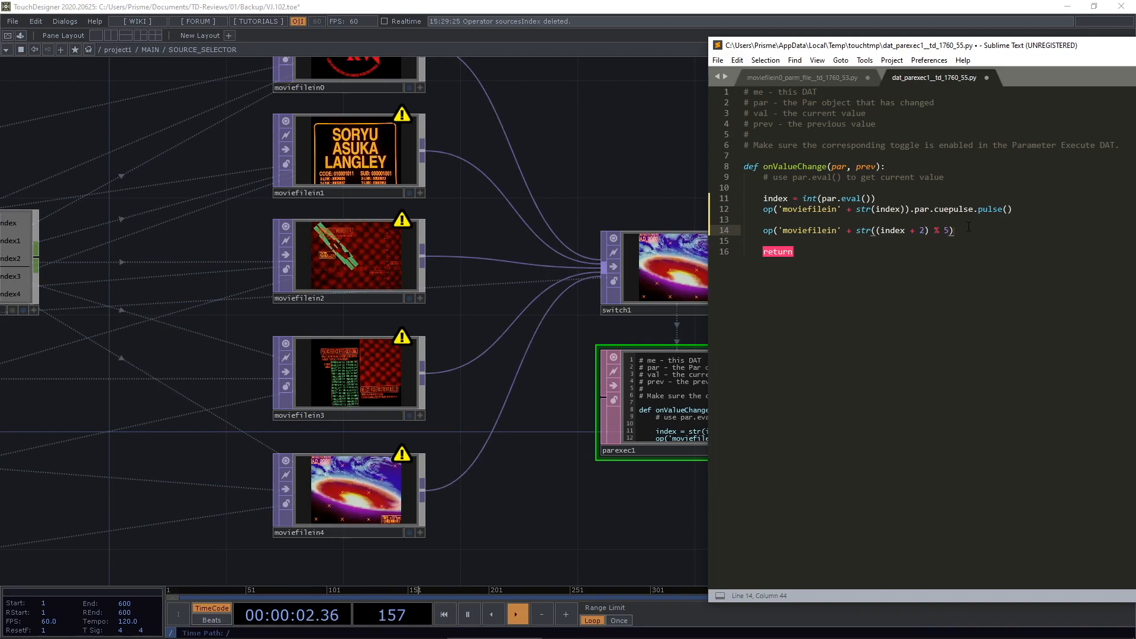
left_click(885, 230)
left_click_drag(920, 231, 970, 228)
Append .cook(force=True) to the new op call and save the script.
left_click(981, 236)
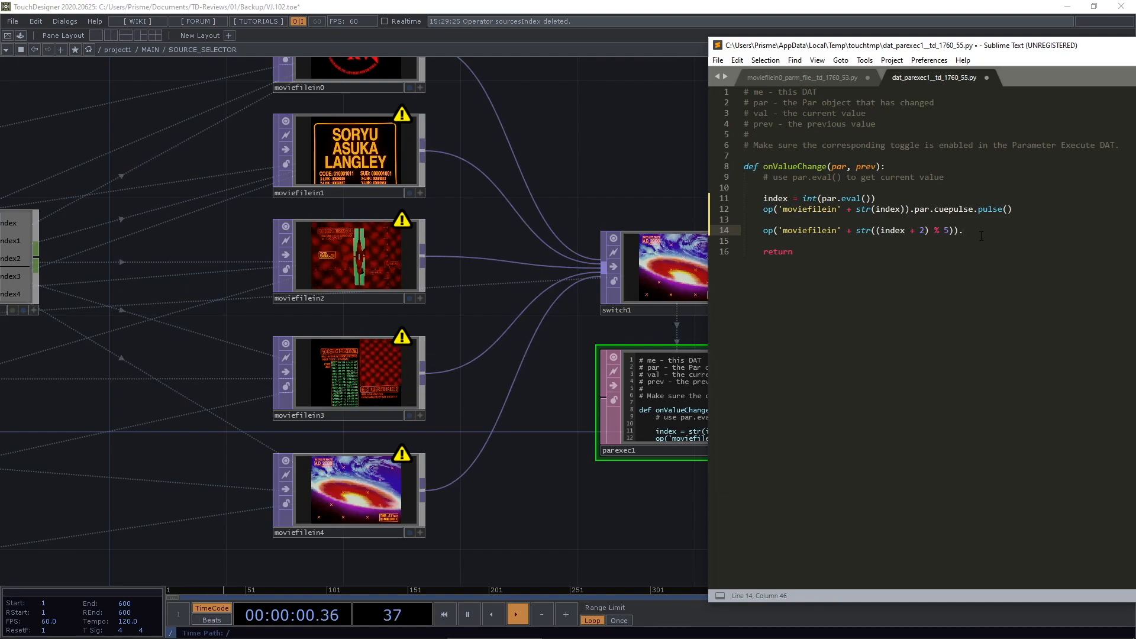
type("ook(")
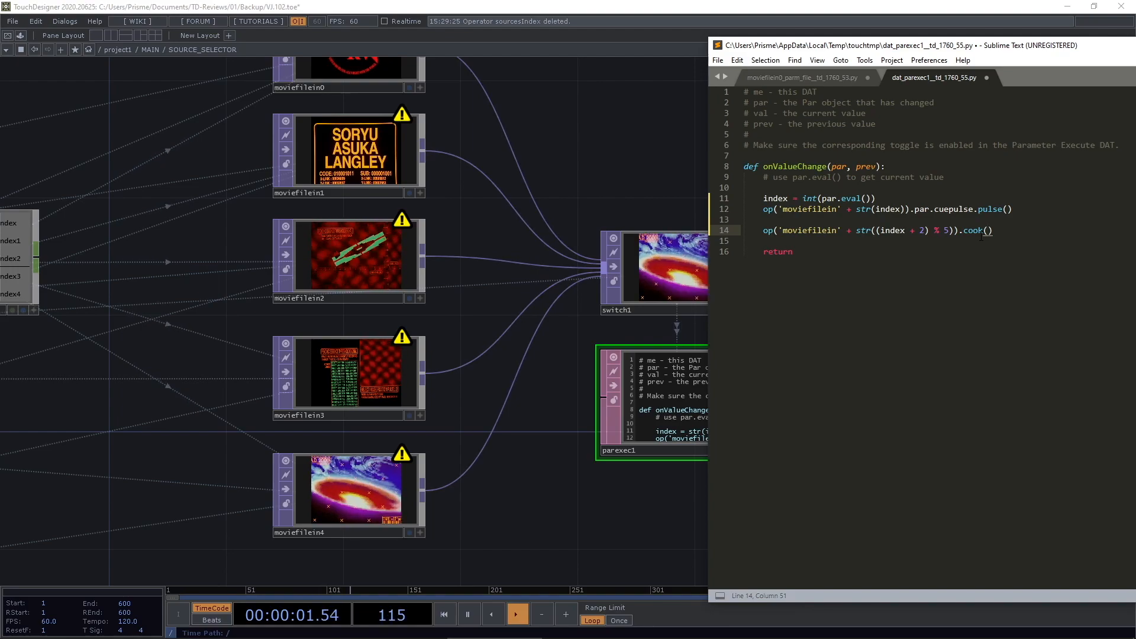
type("force")
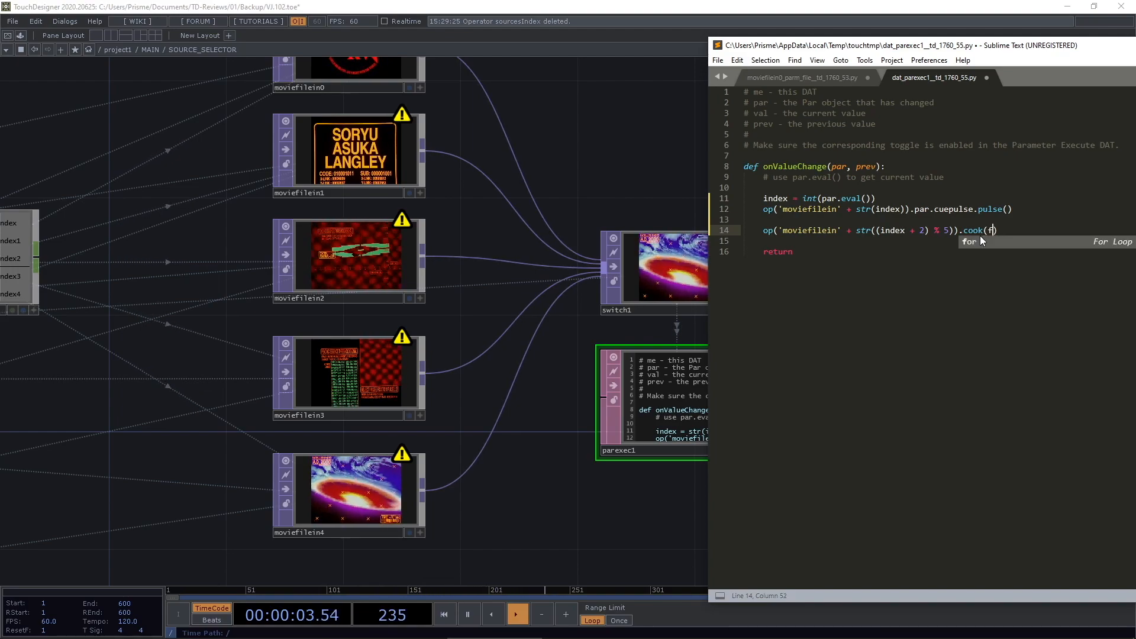
type("=Truye")
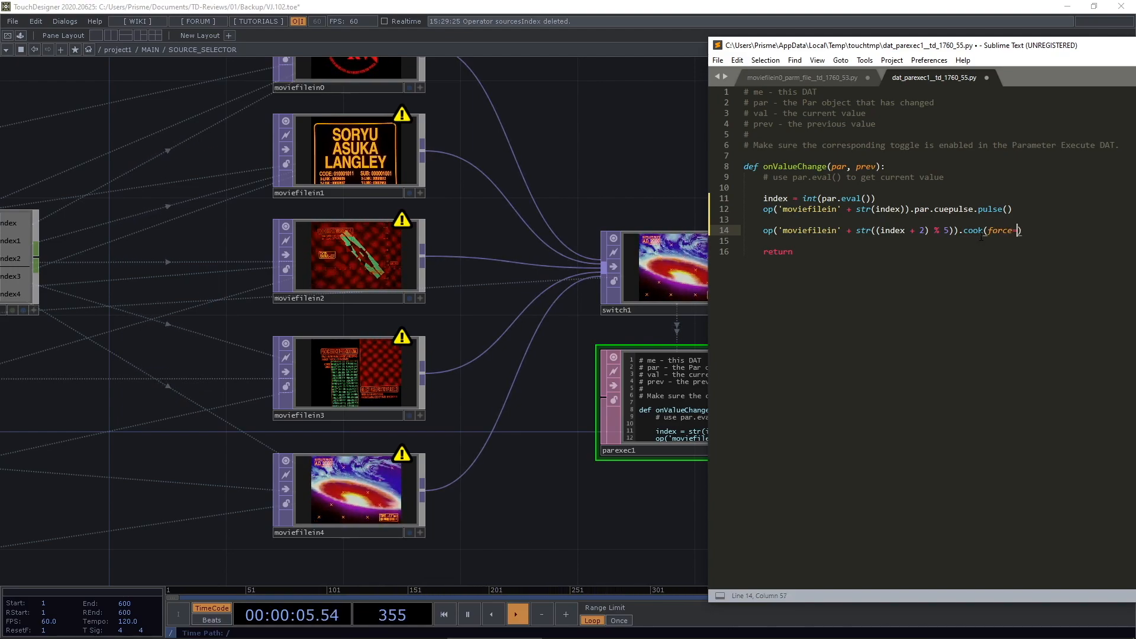
key("BackSpace")
key("BackSpace")
type("e")
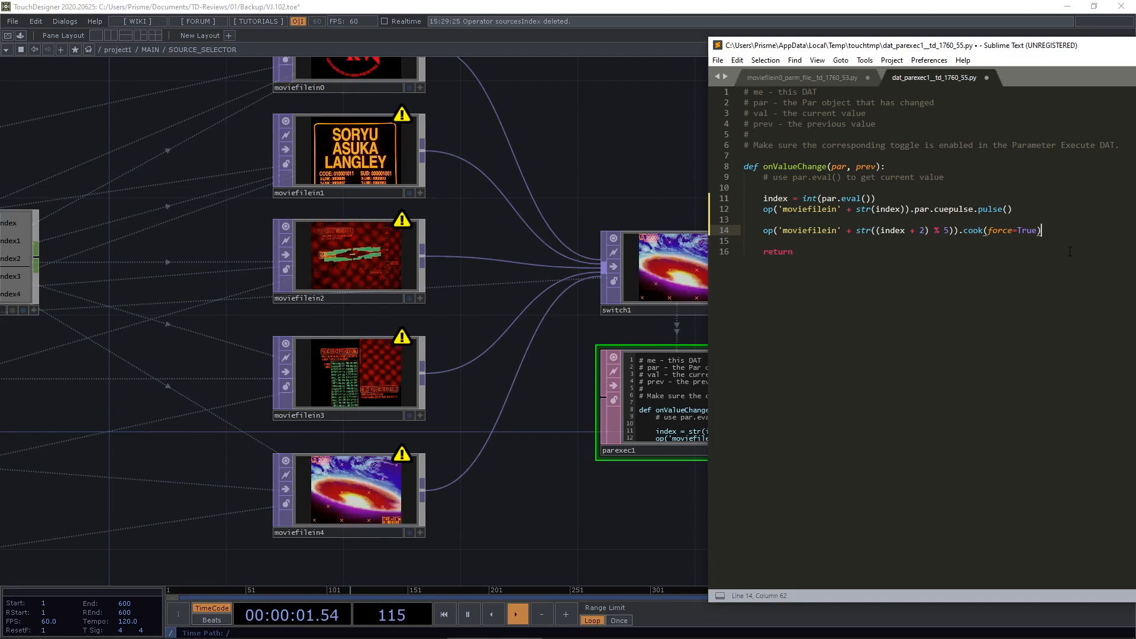
key("ctrl+s")
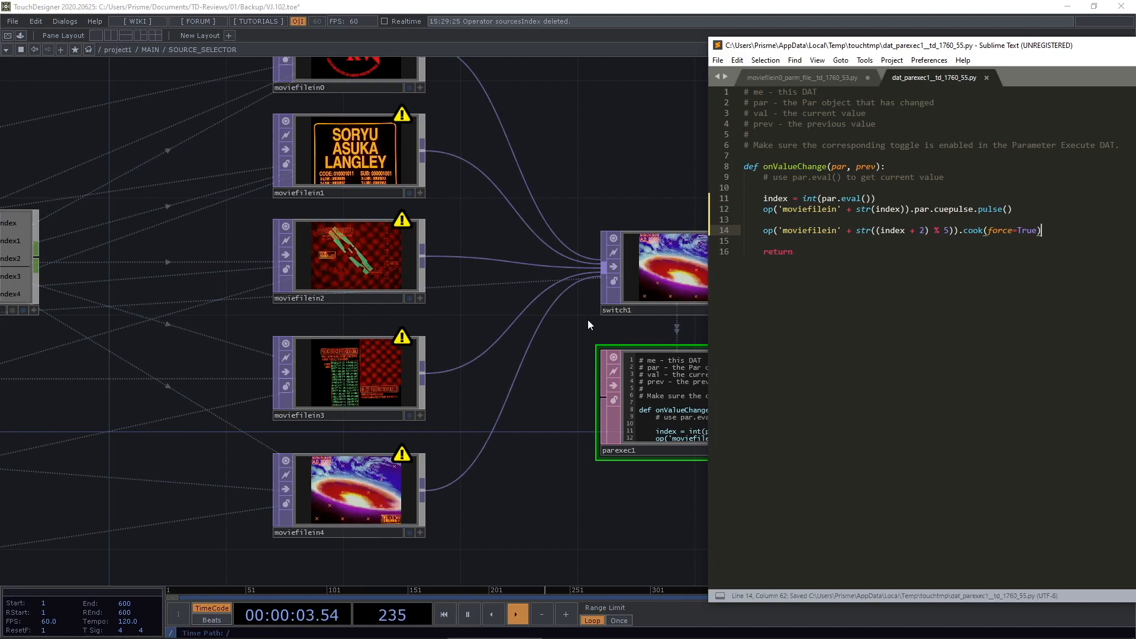
Return to the SOURCE_SELECTOR network and turn off the viewers of all five Movie File In operators.
left_click(612, 152)
left_click_drag(612, 152, 621, 176)
scroll(621, 176, "up", 3)
scroll(619, 211, "down", 3)
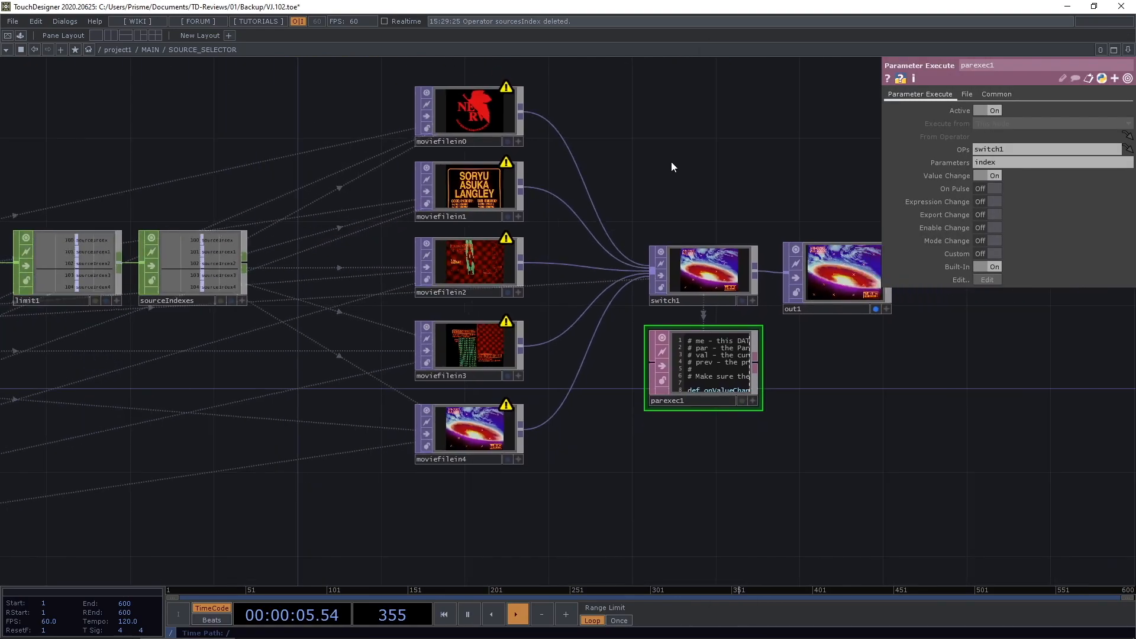
left_click_drag(372, 81, 504, 465)
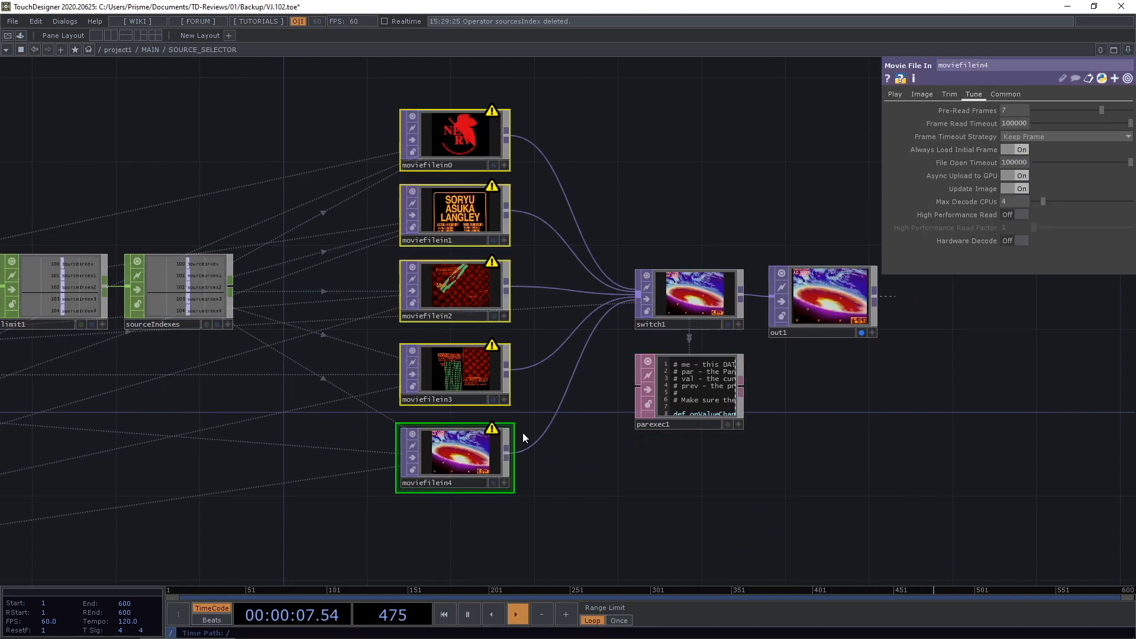
left_click(413, 117)
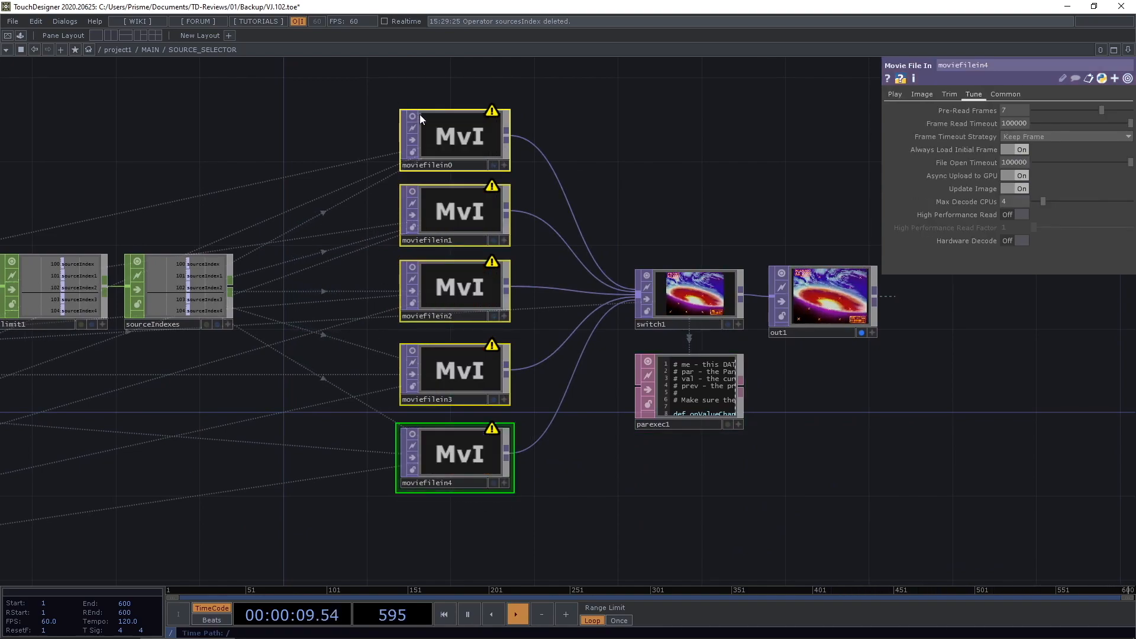
left_click_drag(680, 180, 693, 173)
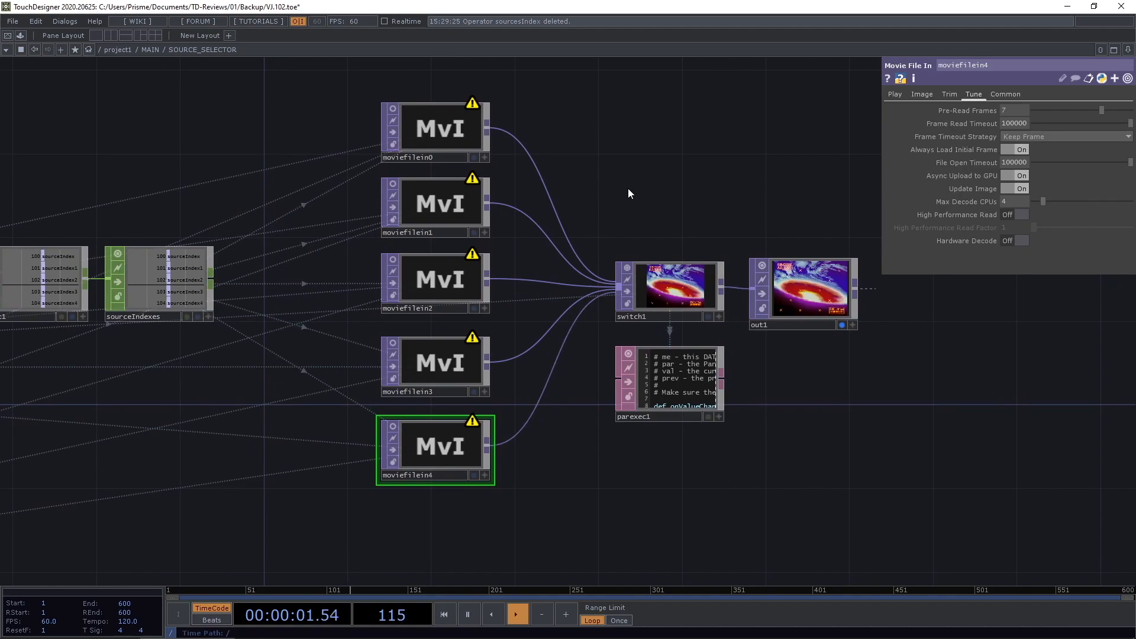
Check moviefilein0's operator information and switch1's index, and inspect the information of the remaining movie inputs.
middle_click(467, 127)
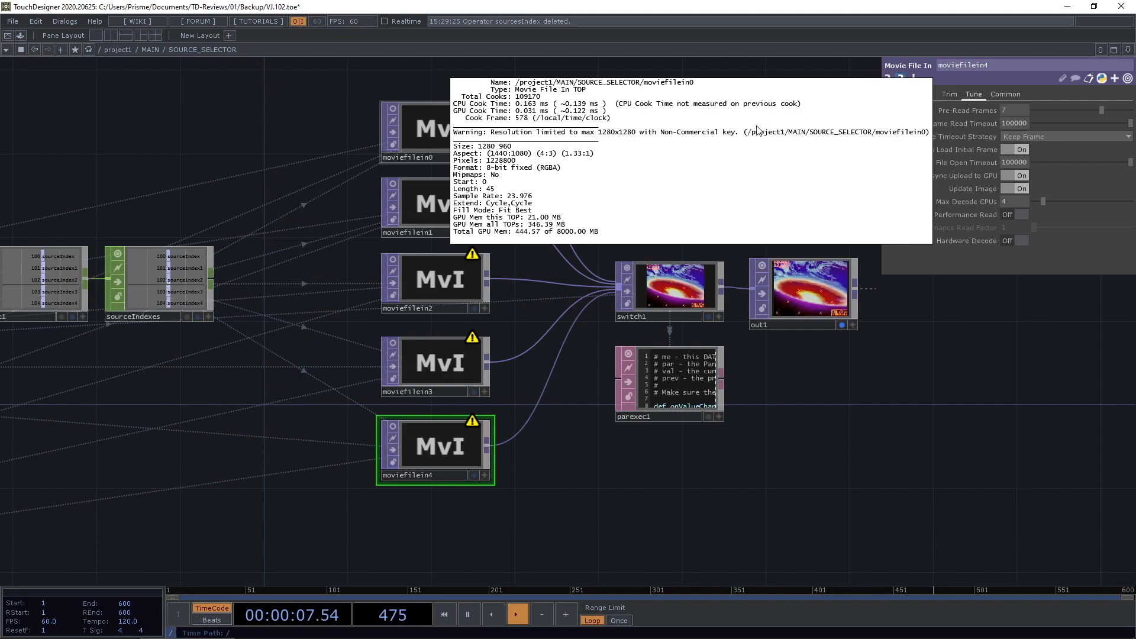
left_click(675, 283)
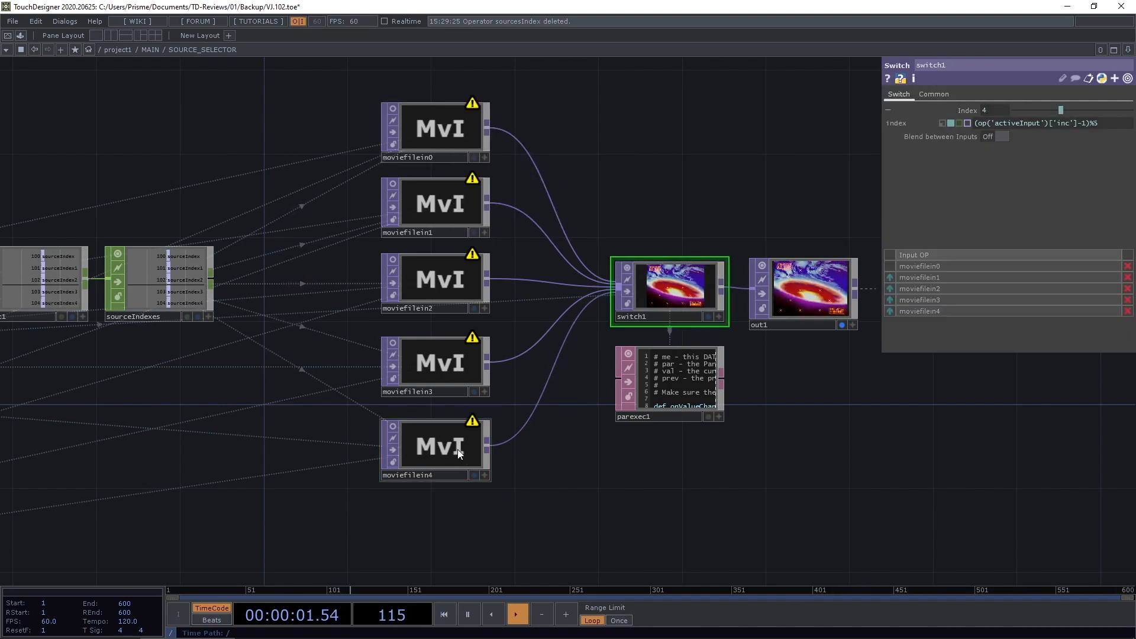
mouse_move(498, 378)
right_click_drag(499, 378, 444, 112)
middle_click(444, 197)
scroll(442, 242, "up", 3)
scroll(435, 270, "down", 3)
middle_click(436, 273)
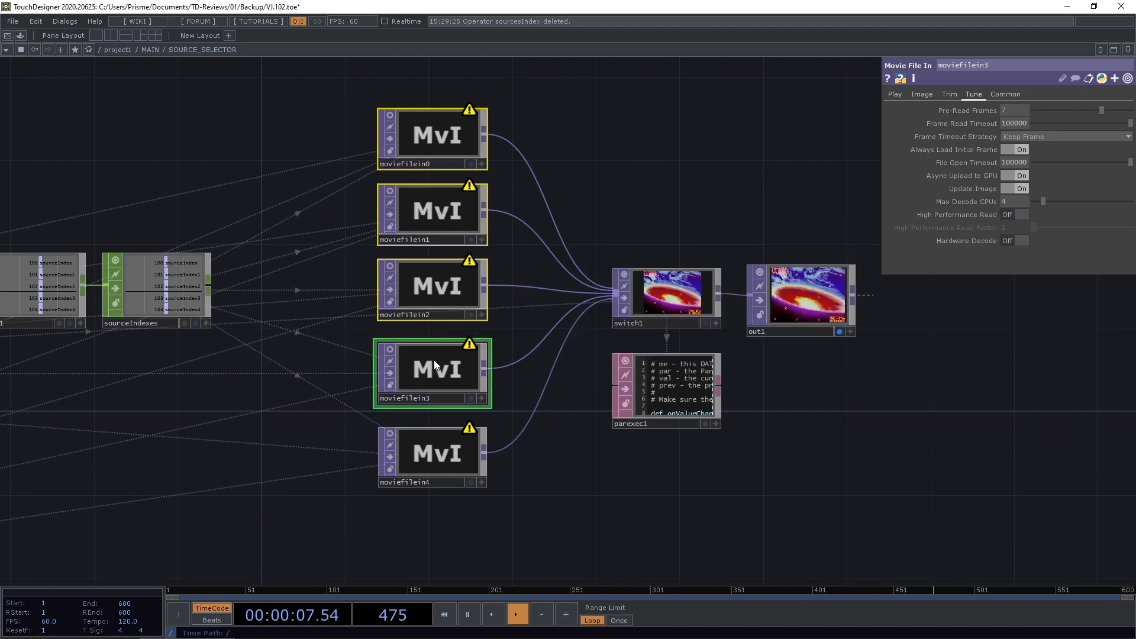
middle_click(431, 451)
middle_click_drag(432, 448, 420, 517)
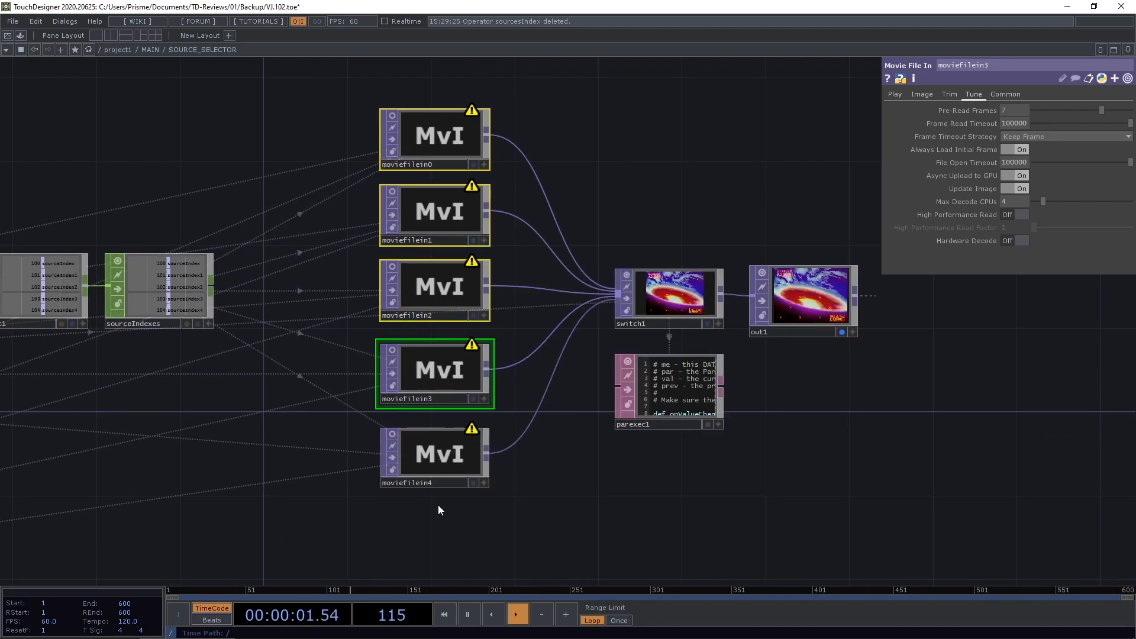
left_click(446, 421)
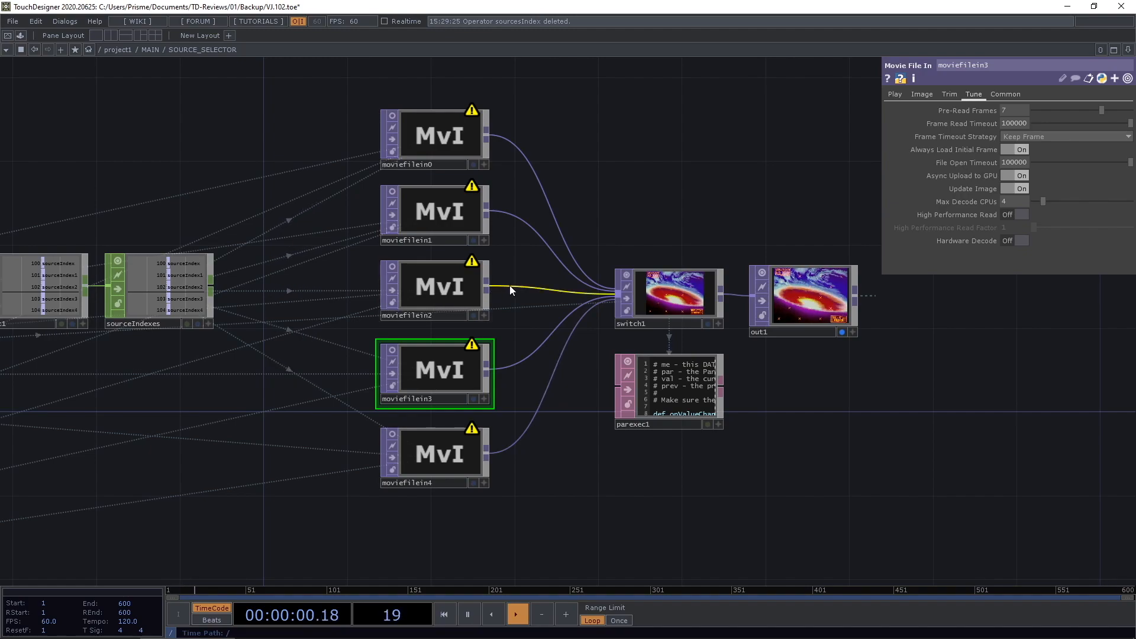
Compare moviefilein2's total cooks before and after a source switch, and return to parexec1's script in Sublime Text.
middle_click(423, 282)
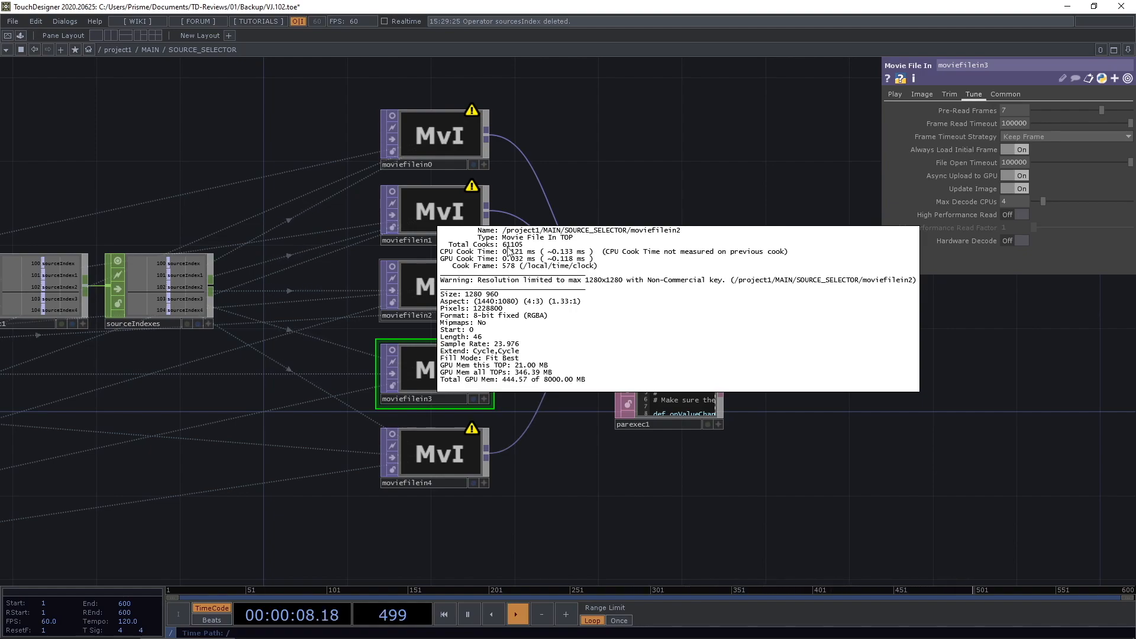
middle_click_drag(528, 251, 643, 157)
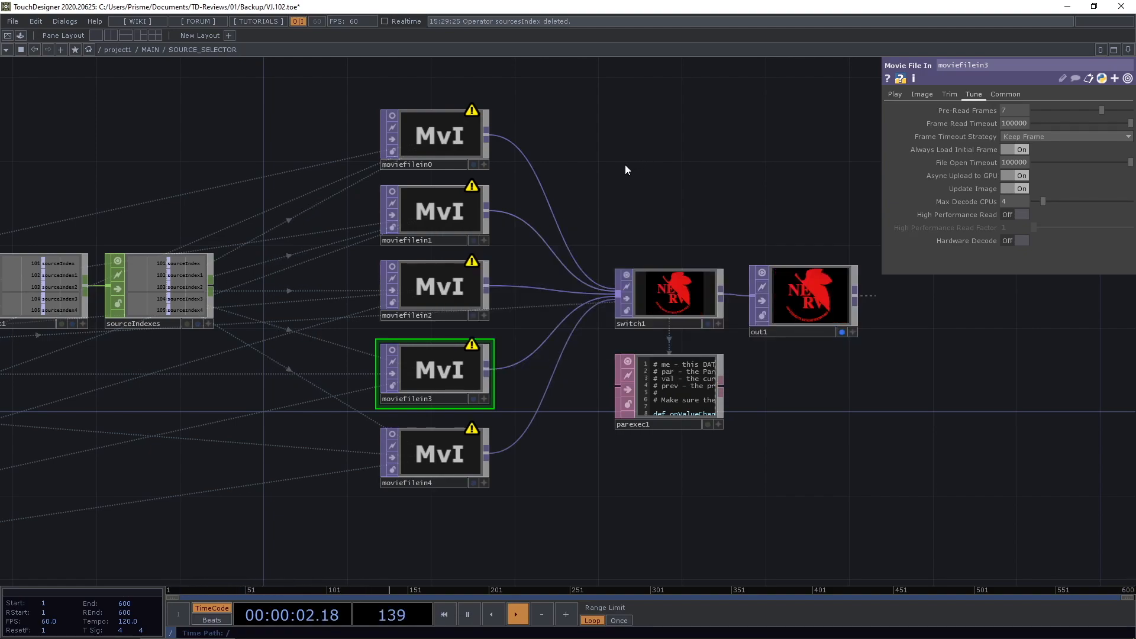
middle_click(423, 286)
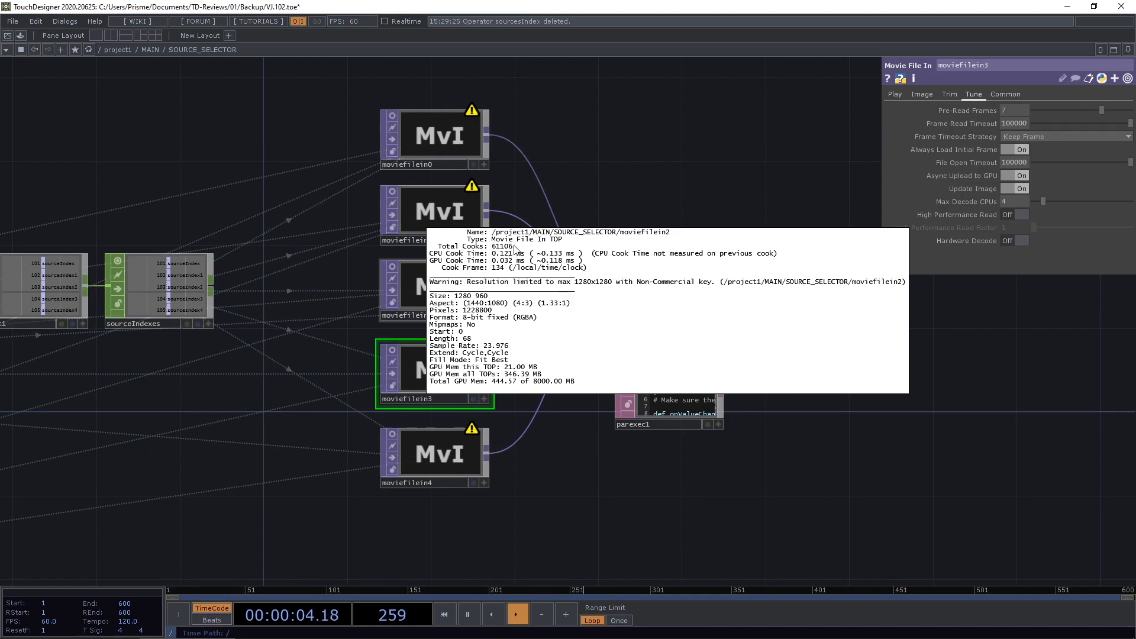
middle_click_drag(516, 255, 413, 290)
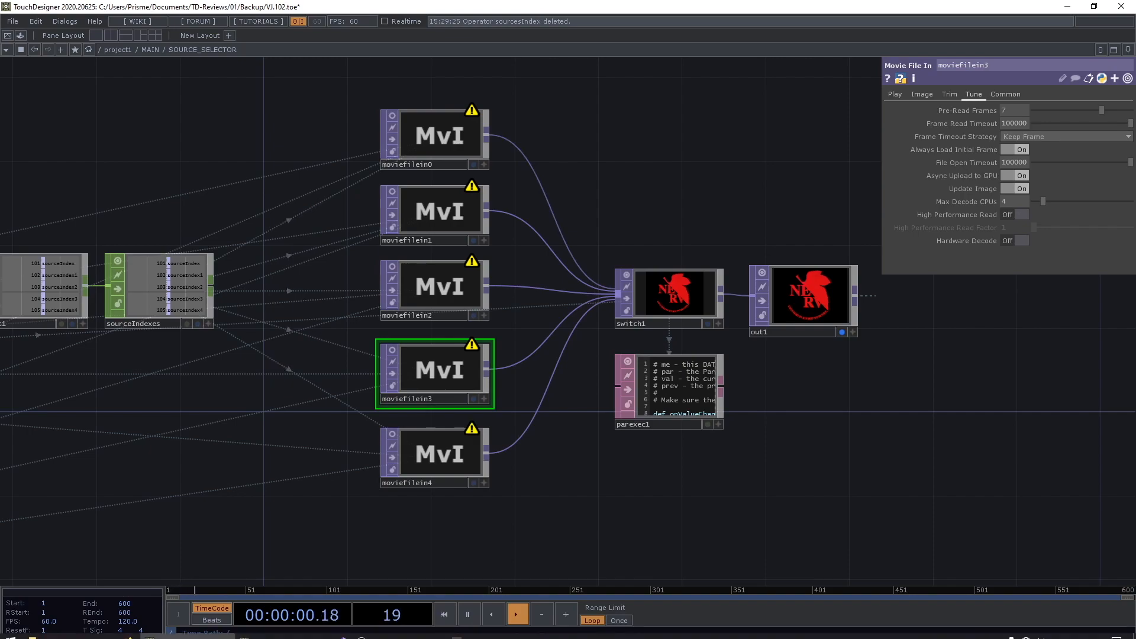
left_click(470, 631)
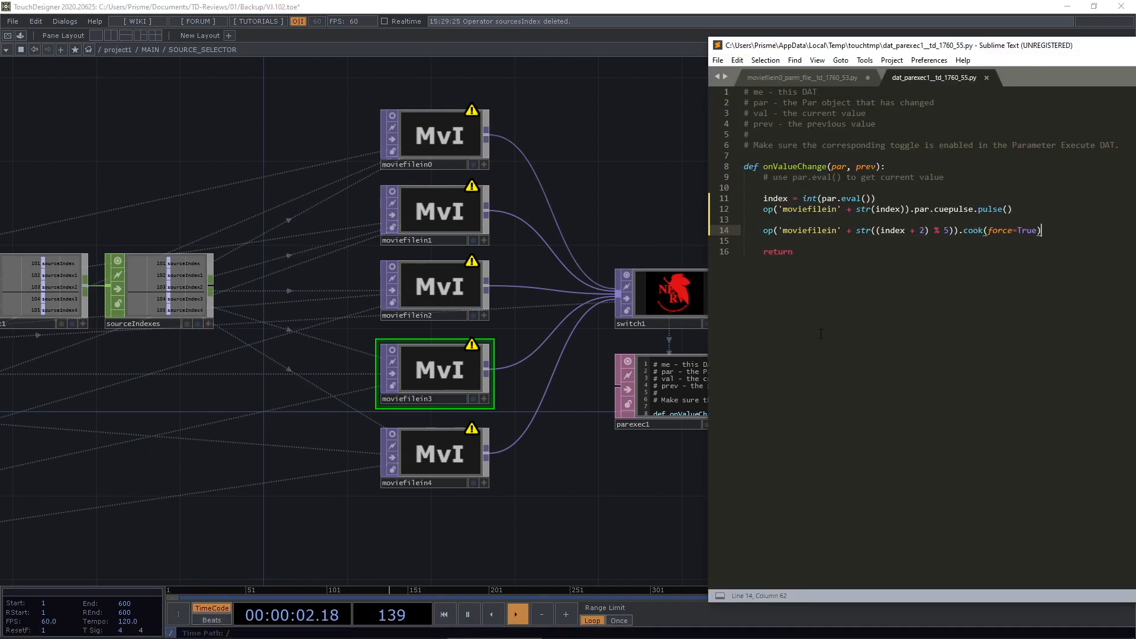
Duplicate the force-cook line in parexec1's script, change the copy's offset to (index - 2), and save the script.
key("shift+Up")
key("ctrl+c")
key("Right")
key("ctrl+v")
left_click_drag(914, 241, 910, 244)
key("BackSpace")
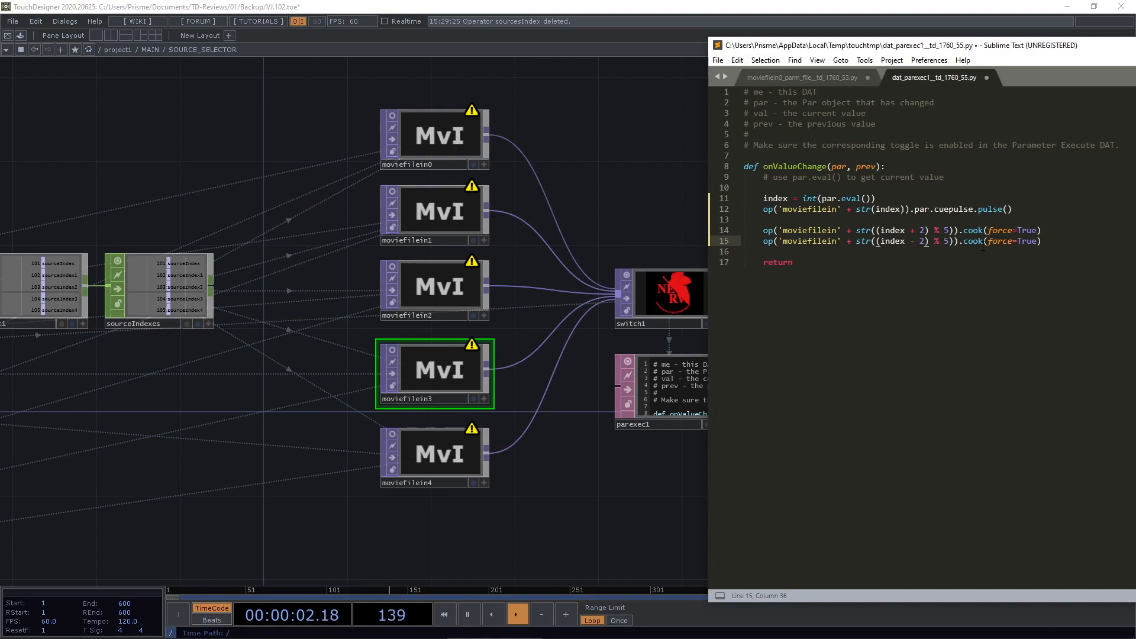
key("ctrl+s")
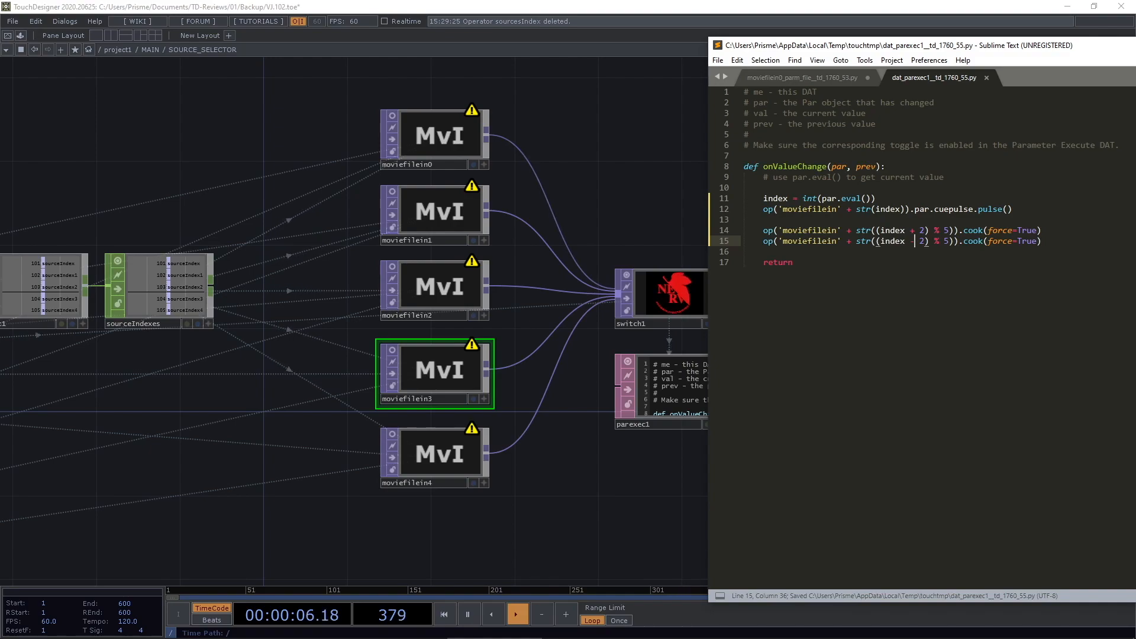
Switch back to TouchDesigner and save the project.
left_click(718, 208)
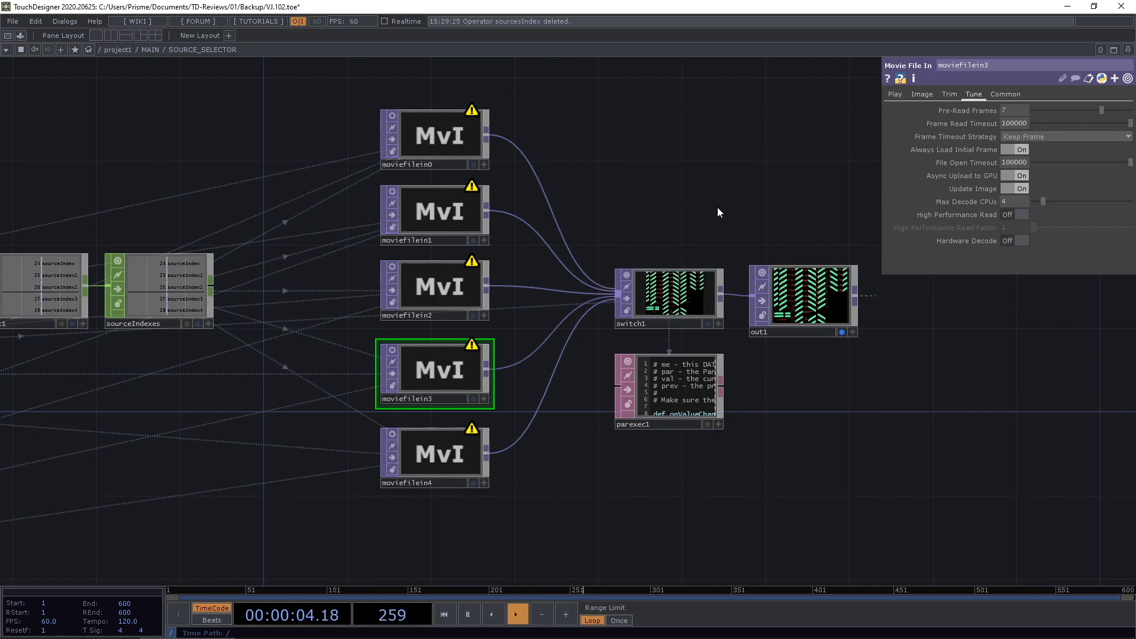
key("ctrl+s")
scroll(613, 142, "up", 2)
scroll(669, 133, "down", 5)
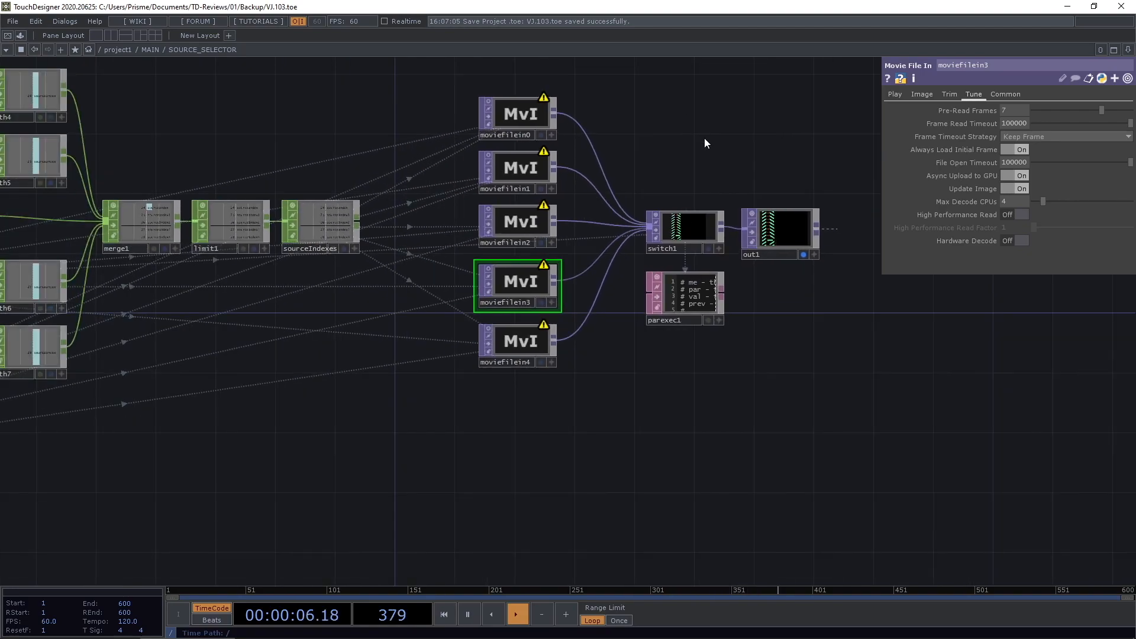
Check switch1's index and moviefilein3's full file path, and compare that file with the name in sources1 and text1.
left_click(690, 236)
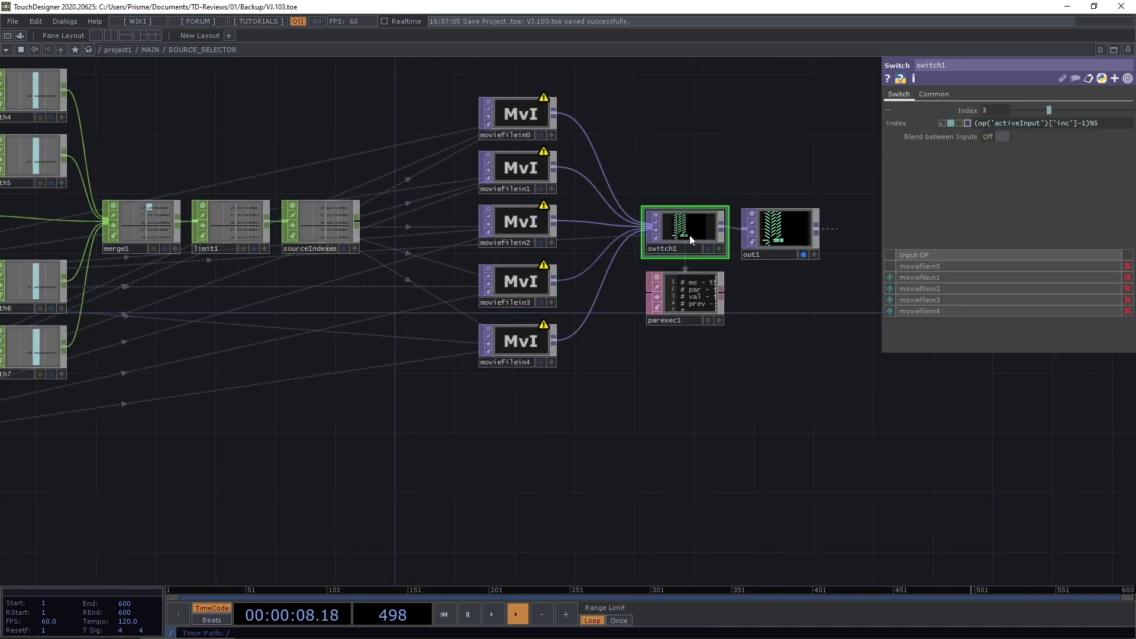
left_click(546, 296)
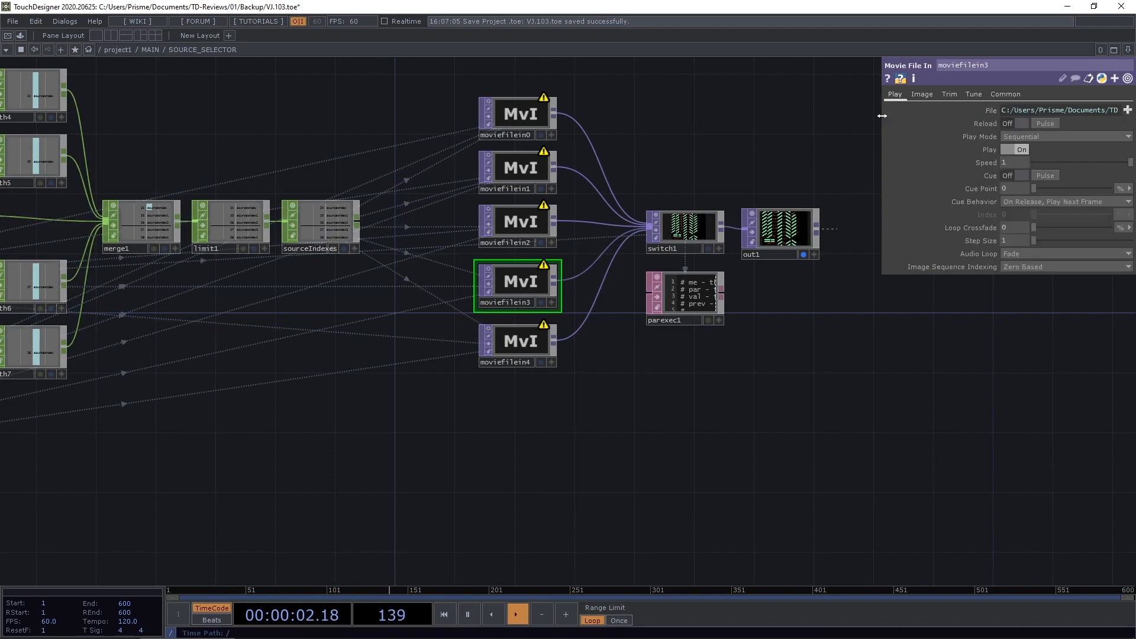
left_click_drag(880, 103, 685, 168)
scroll(994, 84, "down", 5)
scroll(422, 288, "up", 8)
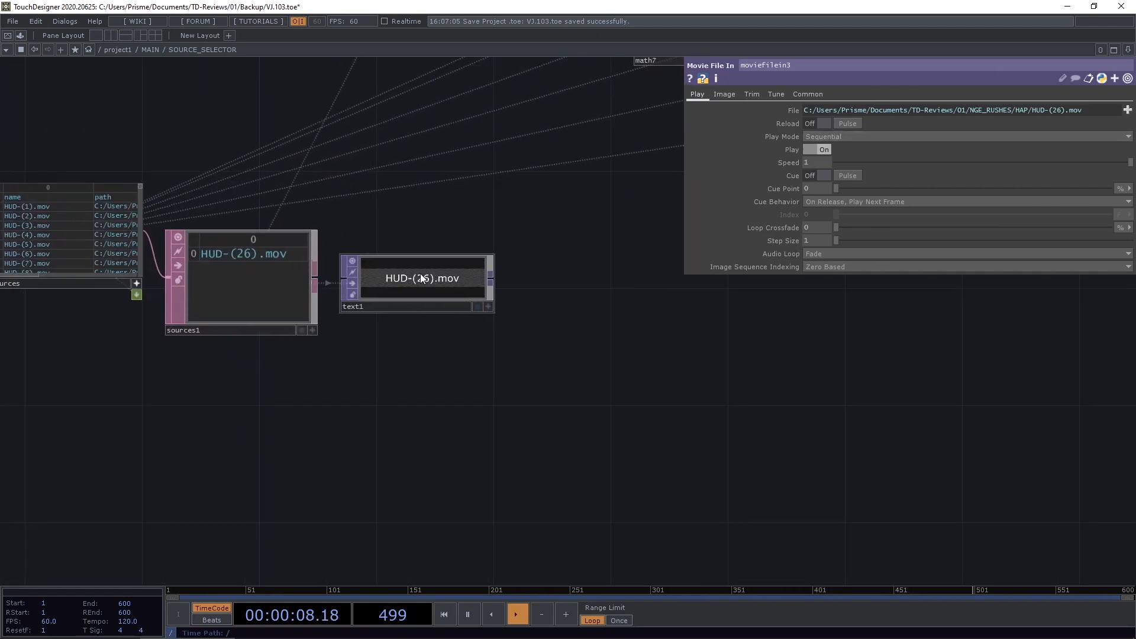
scroll(183, 382, "down", 5)
scroll(163, 328, "up", 4)
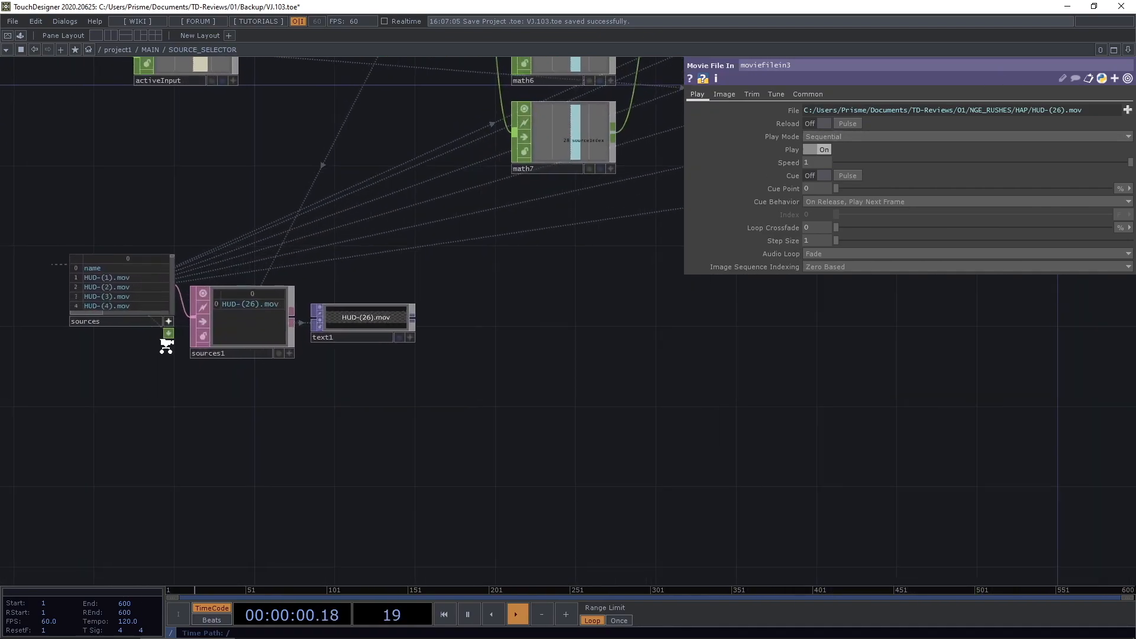
Return to the MAIN network and check the file name displayed on the SOURCE_SELECTOR container.
left_click(149, 49)
scroll(371, 259, "down", 3)
scroll(324, 297, "up", 3)
scroll(390, 293, "up", 3)
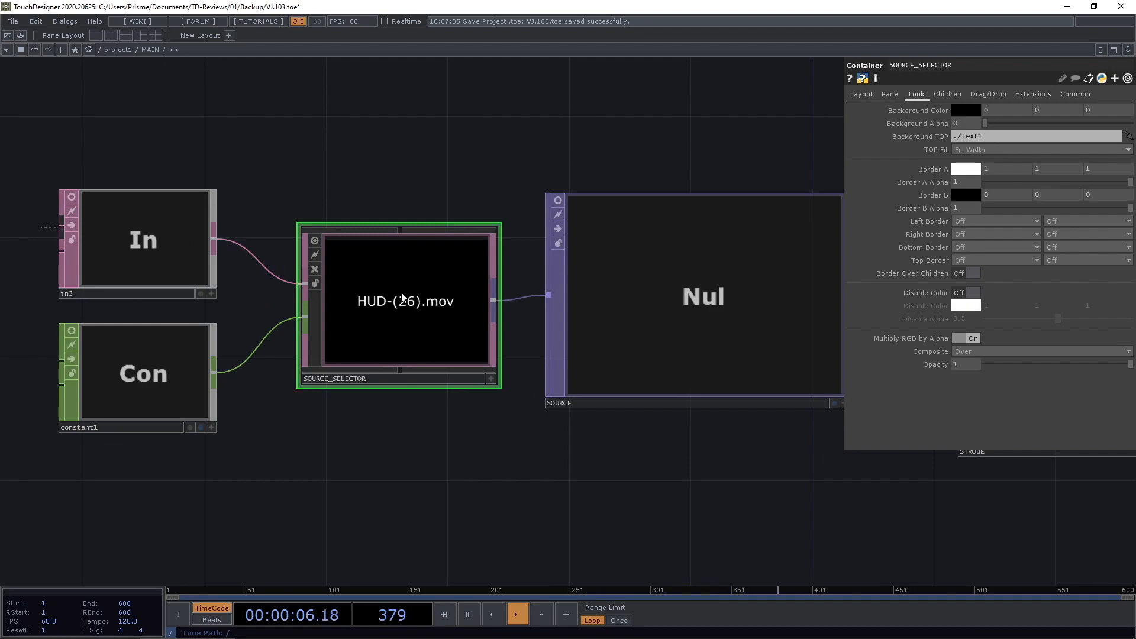
Inside SOURCE_SELECTOR, select sources, sources1 and text1 and move them together to just below the activeInput and sourceIndex operators.
key("i")
middle_click_drag(417, 289, 417, 376)
right_click_drag(446, 385, 252, 280)
left_click_drag(276, 307, 381, 289)
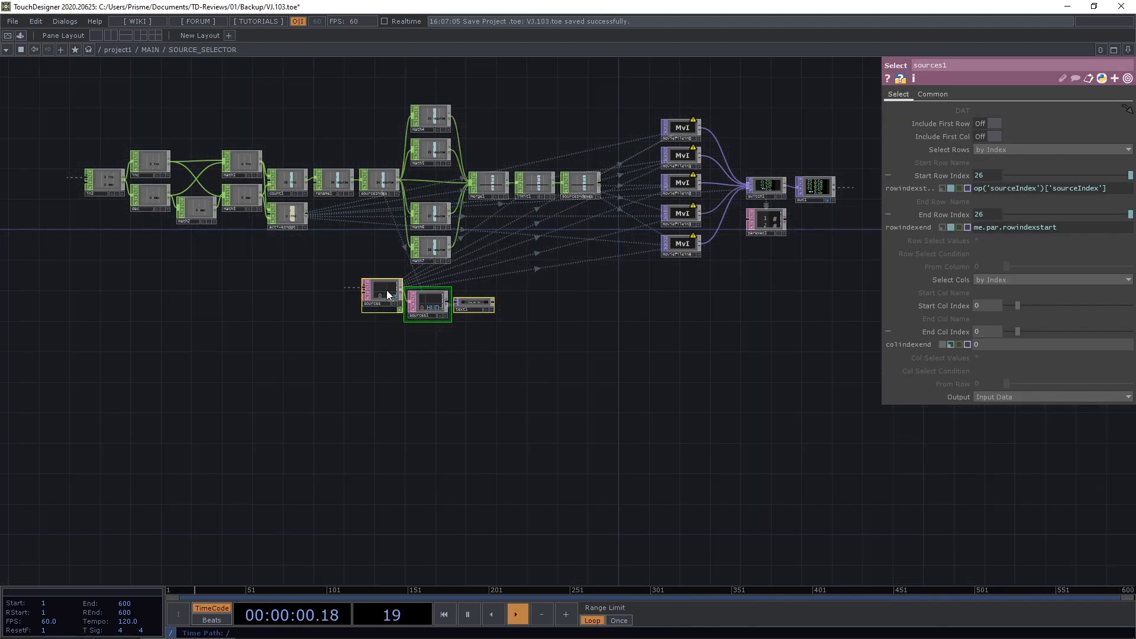
middle_click_drag(385, 286, 390, 319)
right_click_drag(617, 379, 389, 294)
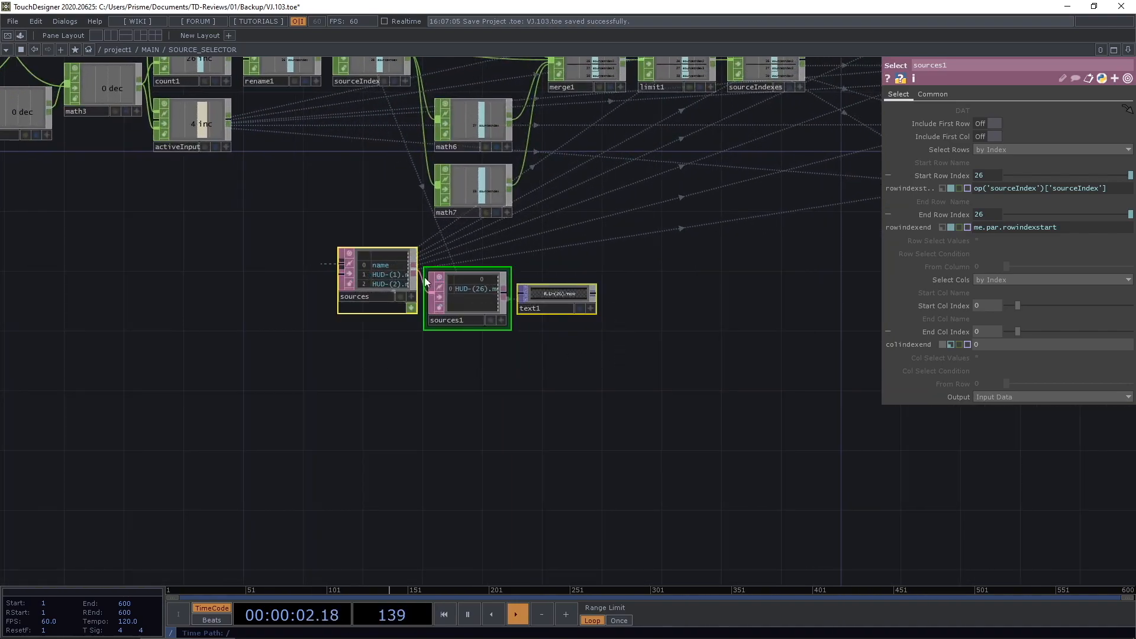
left_click_drag(410, 272, 309, 257)
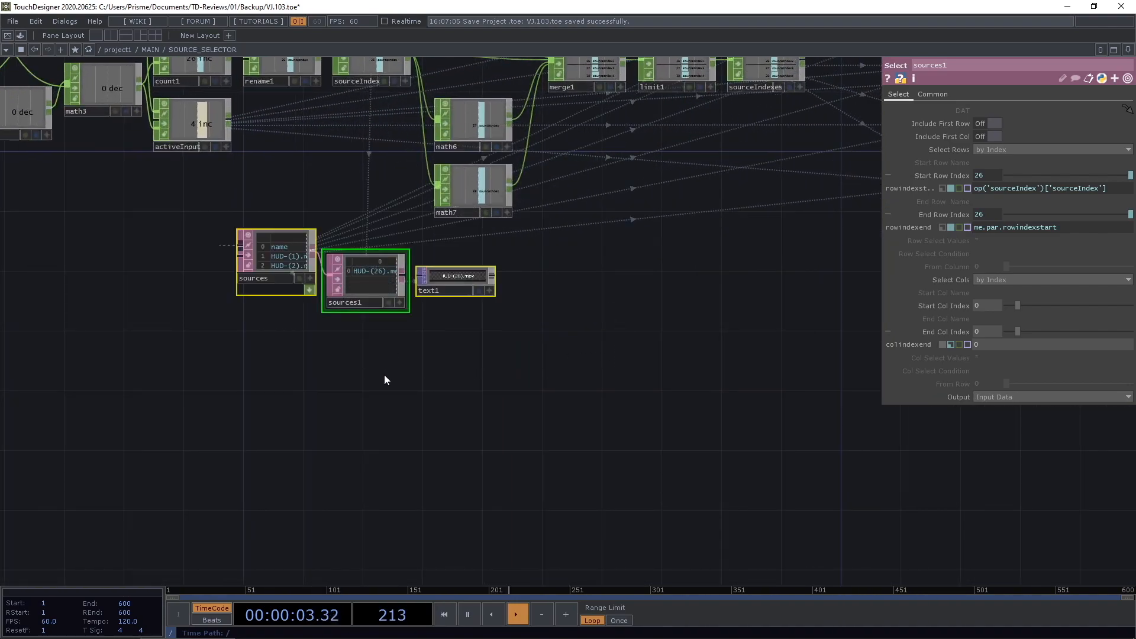
left_click(385, 374)
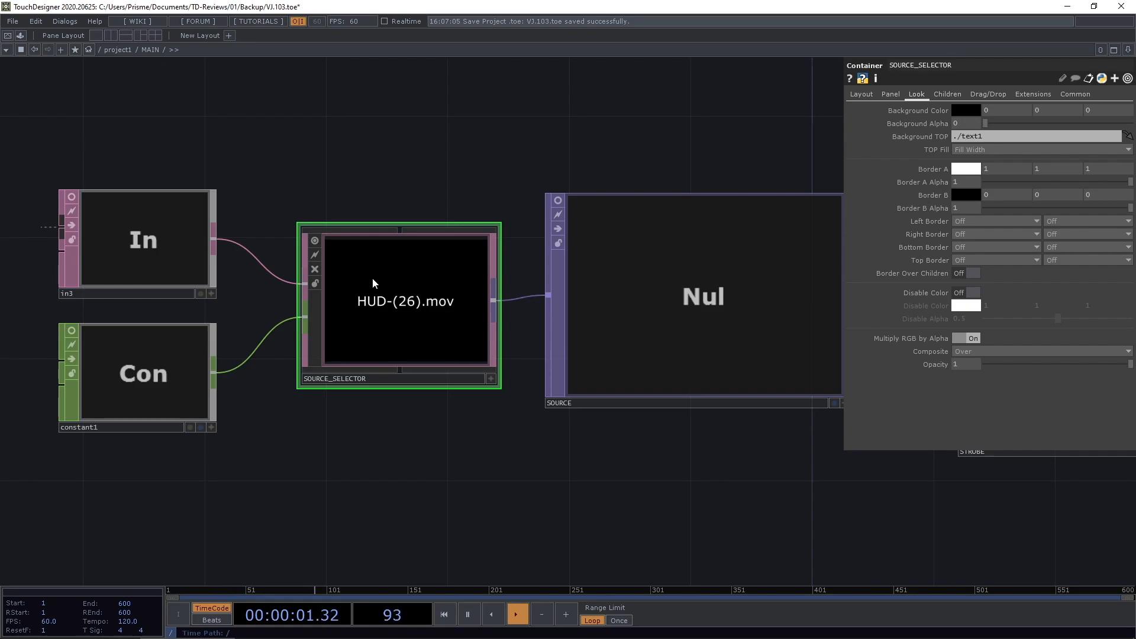
Enter SOURCE_SELECTOR and review its whole network, from the index chain through the Movie File In operators to switch1 and out1.
key("i")
left_click_drag(798, 200, 741, 346)
middle_click_drag(617, 348, 563, 406)
scroll(562, 405, "down", 3)
left_click_drag(652, 424, 583, 431)
scroll(584, 431, "up", 3)
left_click_drag(564, 104, 587, 170)
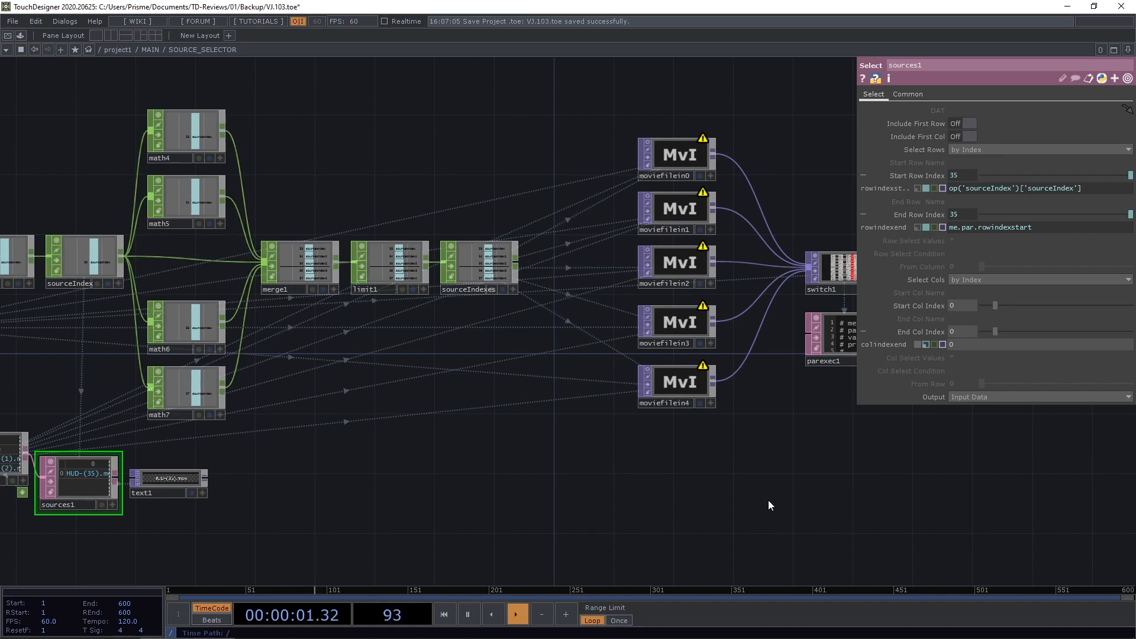
left_click_drag(773, 495, 661, 504)
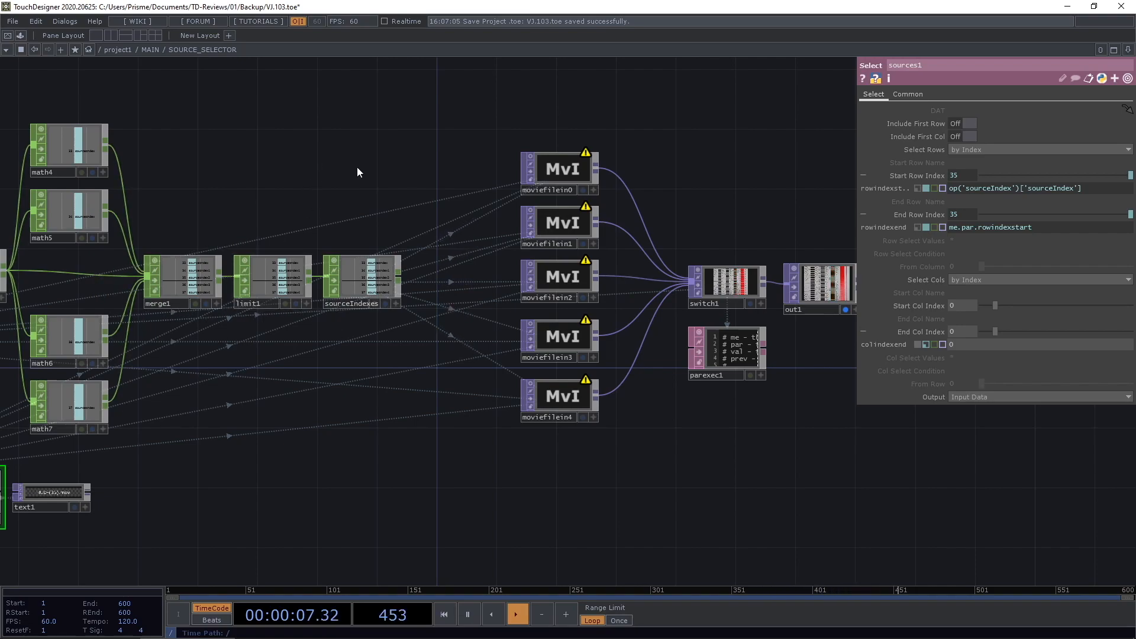
left_click_drag(584, 112, 452, 131)
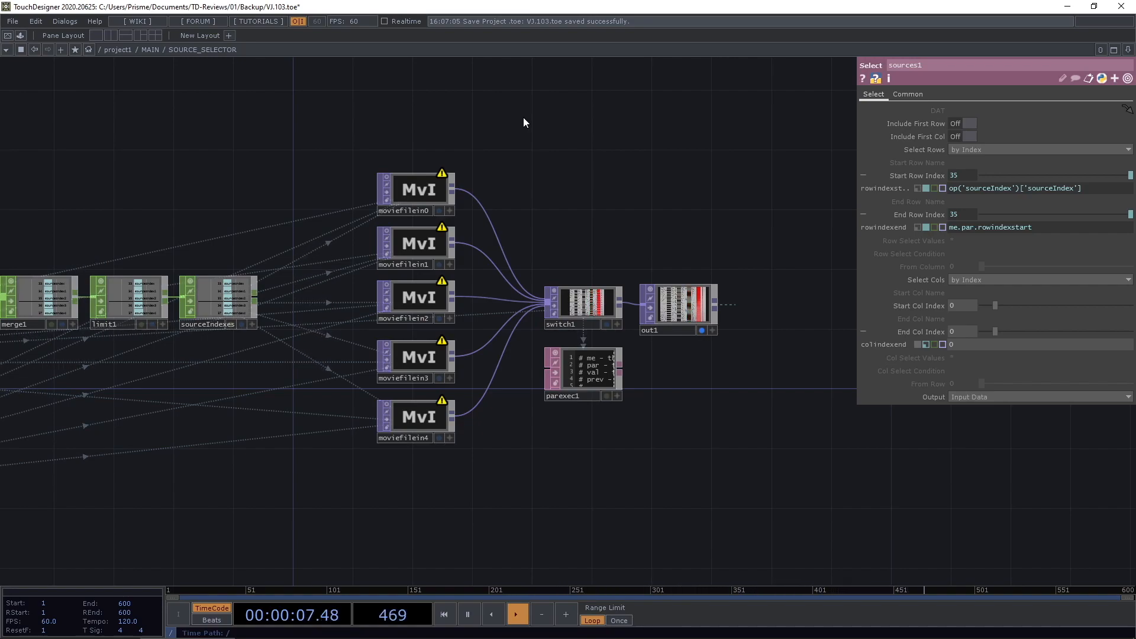
left_click_drag(568, 149, 669, 132)
scroll(719, 171, "down", 6)
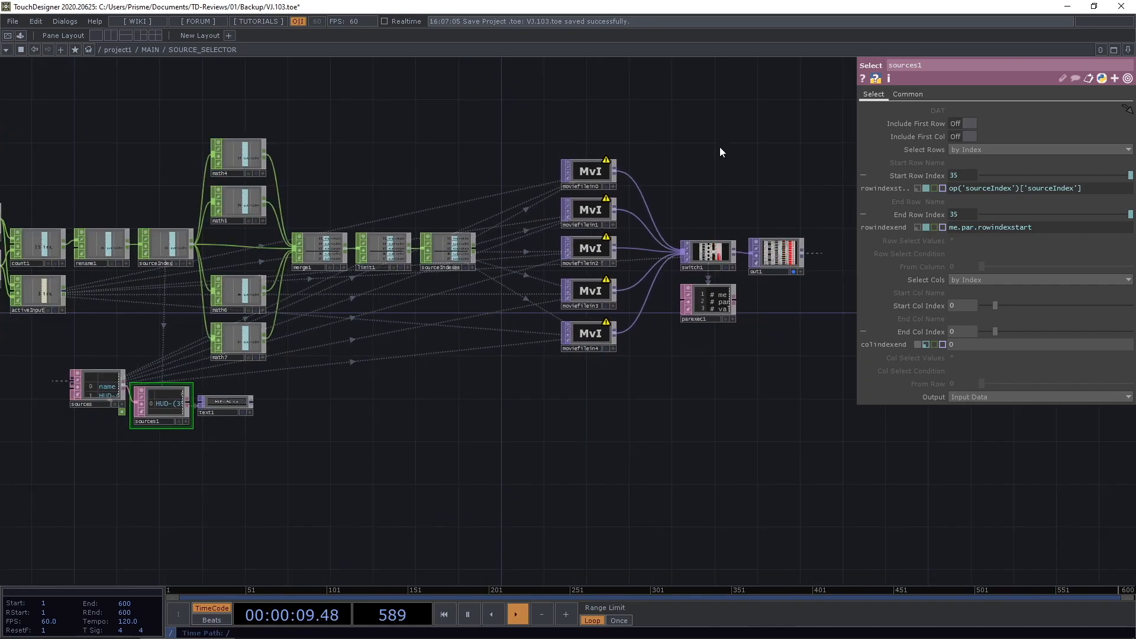
left_click_drag(736, 144, 750, 160)
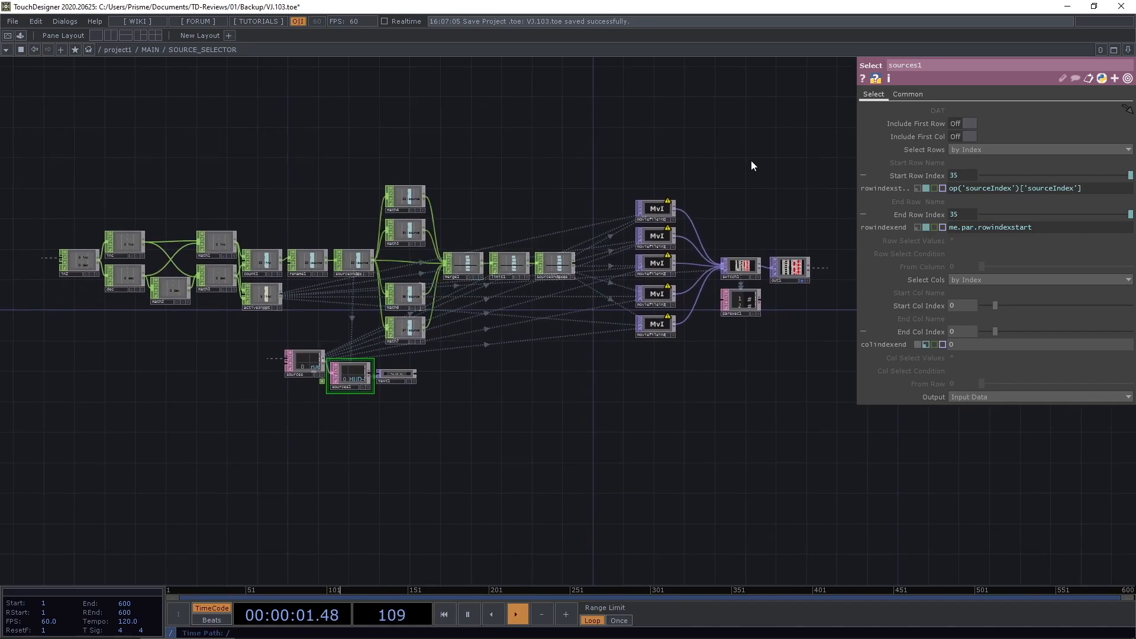
left_click_drag(744, 118, 754, 126)
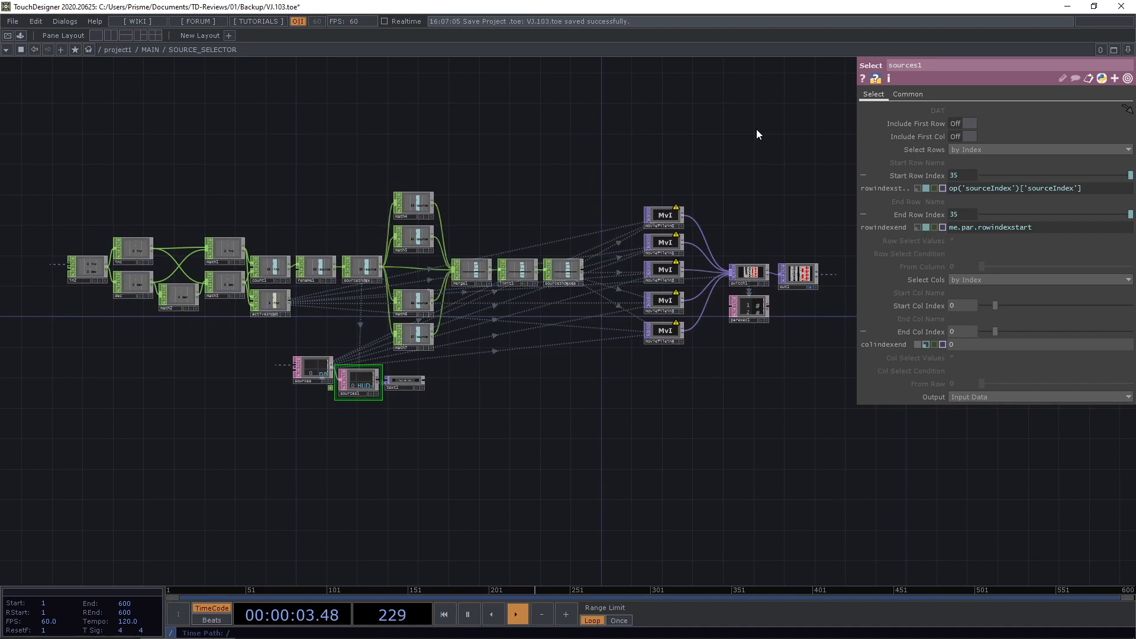
Move the sources operator into line with sources1 and text1.
scroll(395, 382, "up", 5)
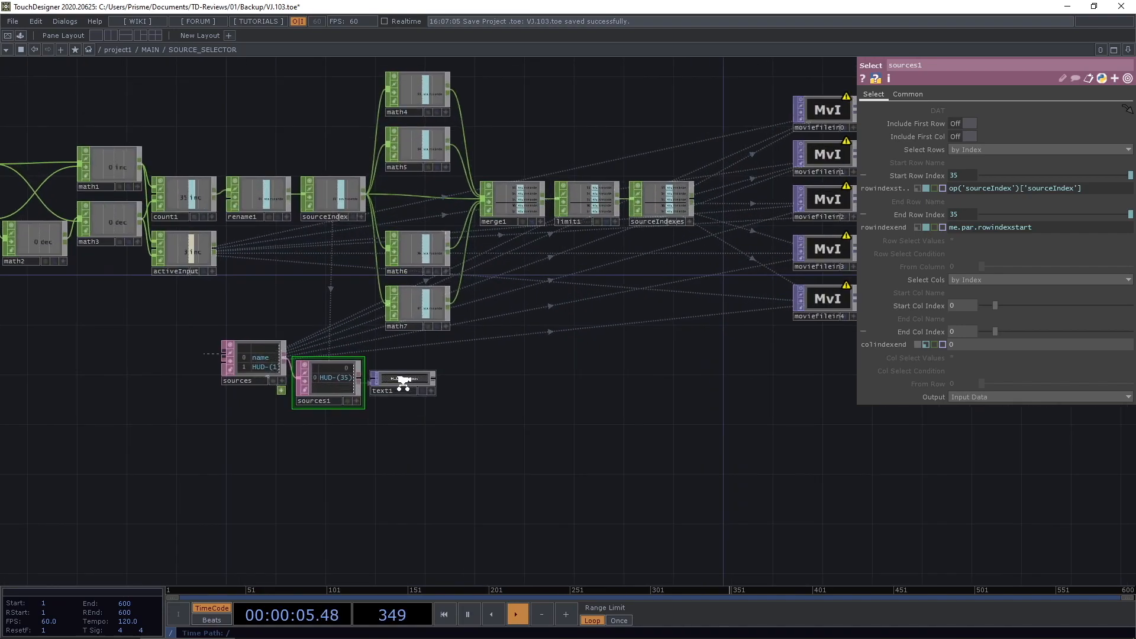
left_click_drag(227, 372, 228, 375)
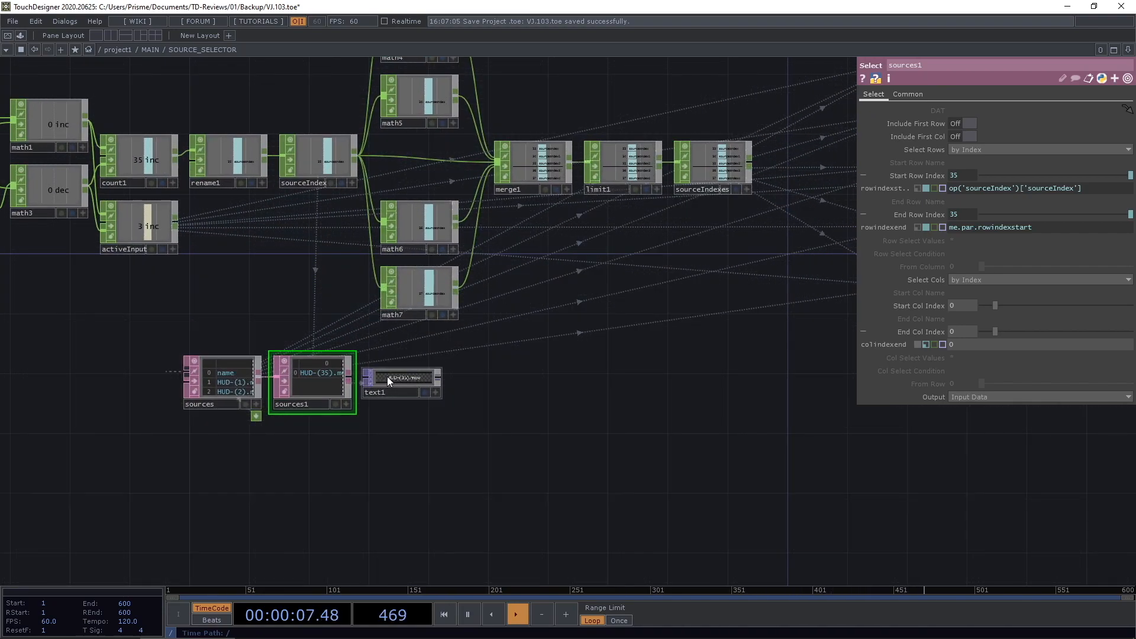
scroll(158, 431, "down", 5)
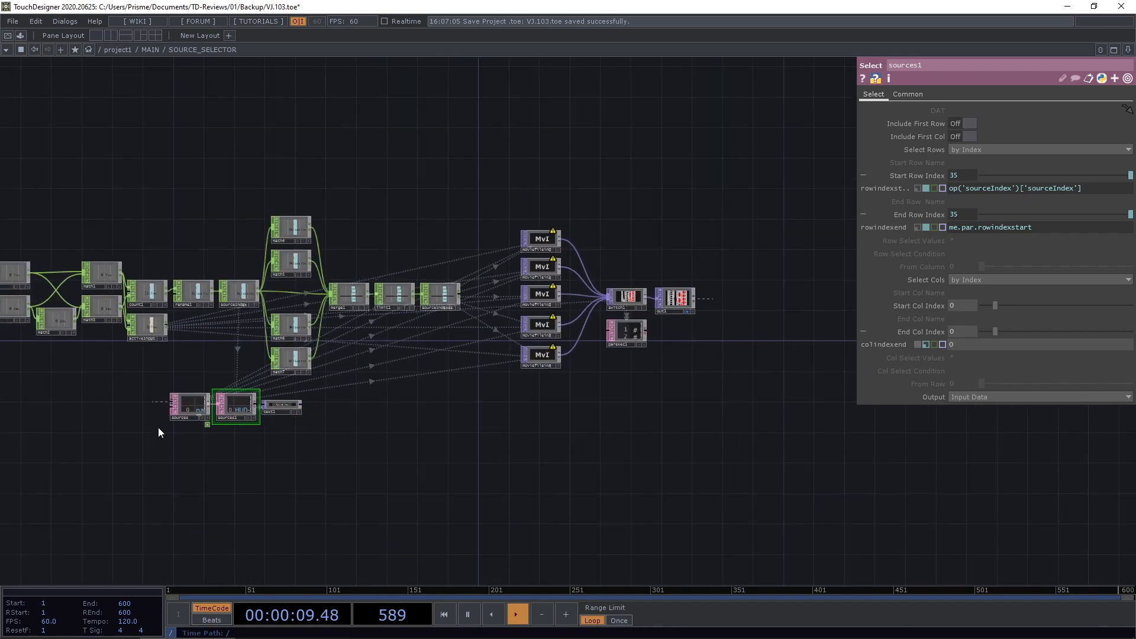
scroll(508, 293, "up", 4)
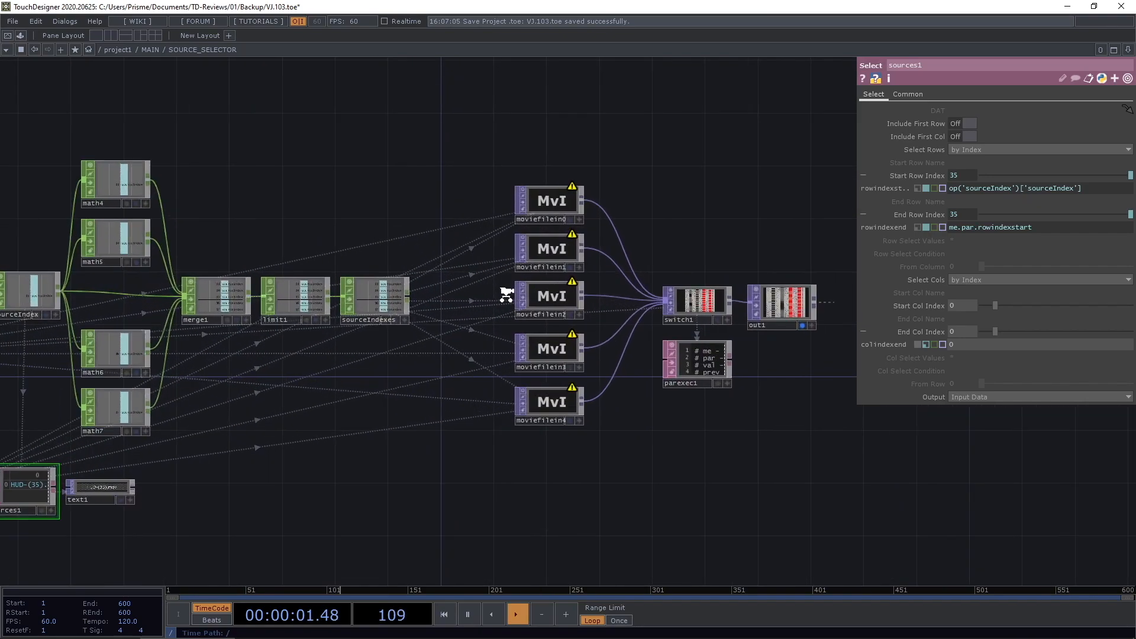
left_click_drag(517, 474, 663, 502)
left_click_drag(94, 374, 113, 368)
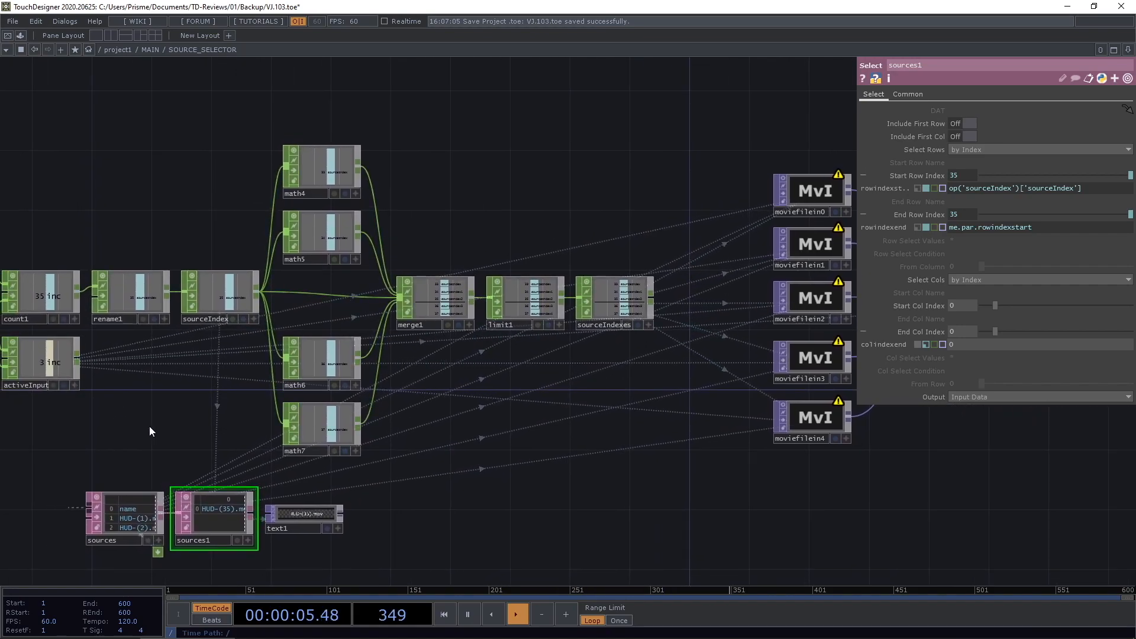
left_click_drag(624, 429, 517, 431)
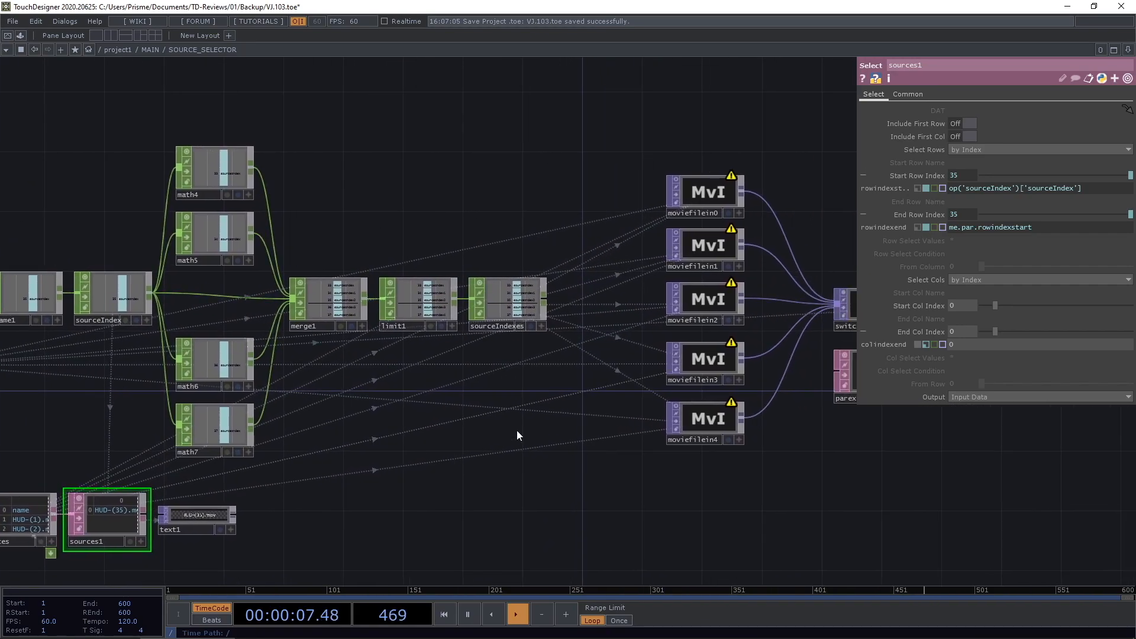
left_click_drag(527, 149, 413, 143)
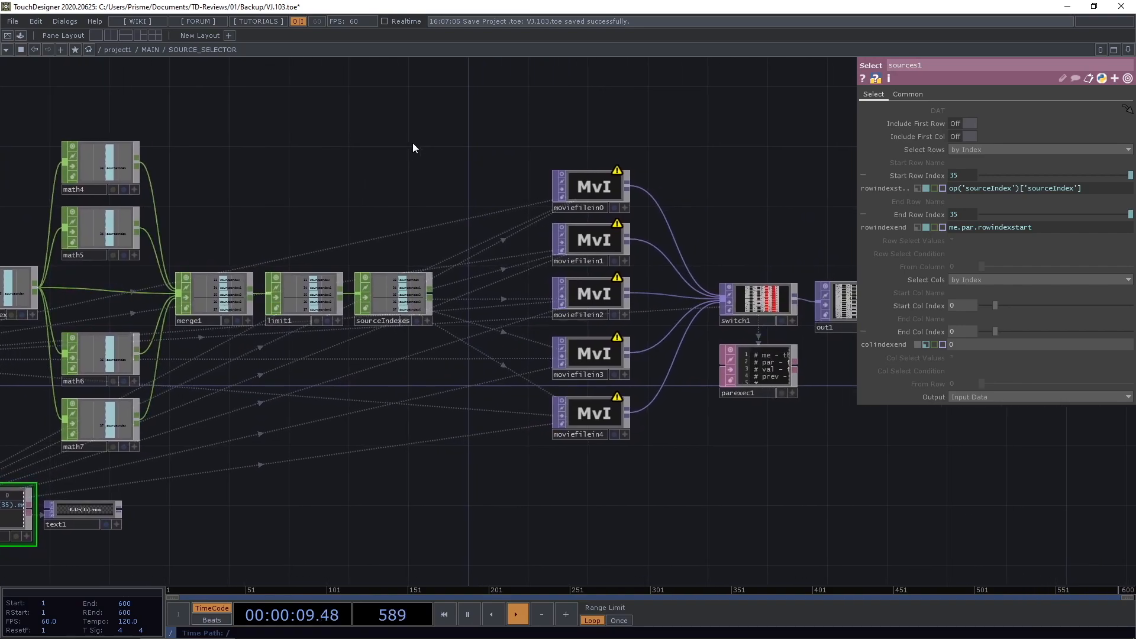